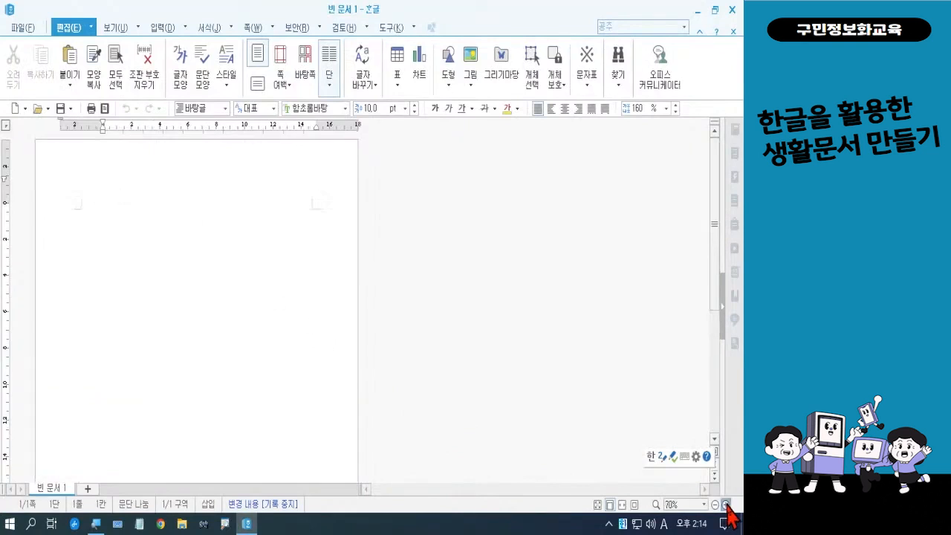
Step: Set the page's top, left, right and bottom margins to 5 mm each in the page setup
{"action": "left_click", "coordinate": [726, 505]}
{"action": "left_click", "coordinate": [725, 505]}
{"action": "left_click", "coordinate": [726, 505]}
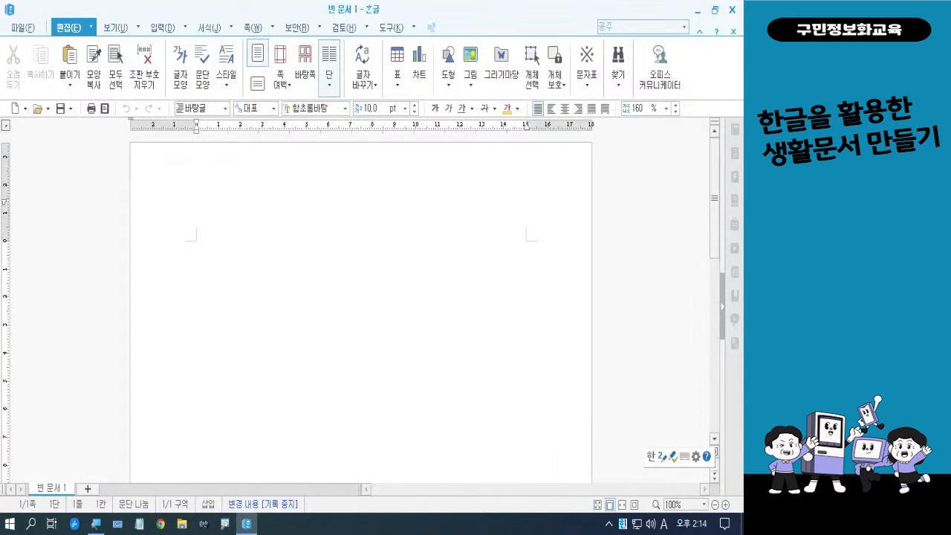
{"action": "key", "text": "F7"}
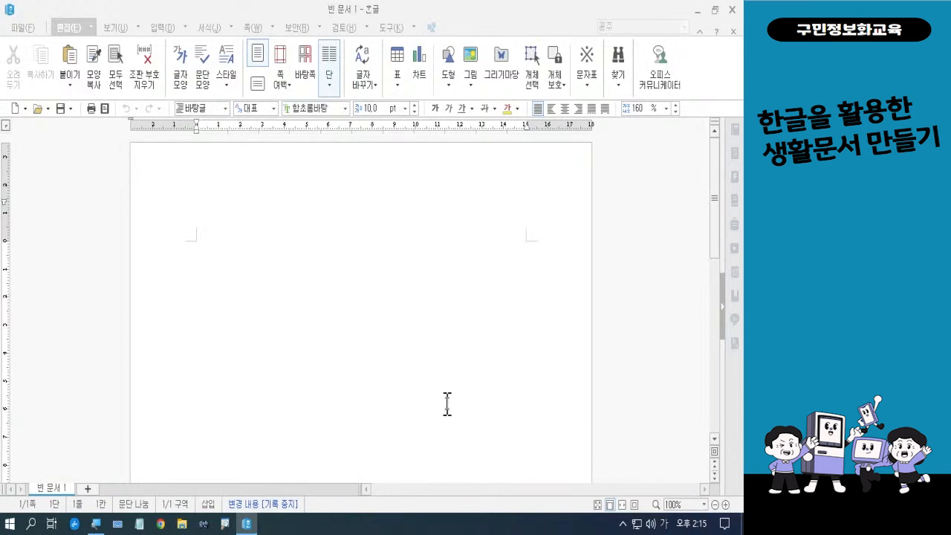
{"action": "left_click", "coordinate": [344, 329]}
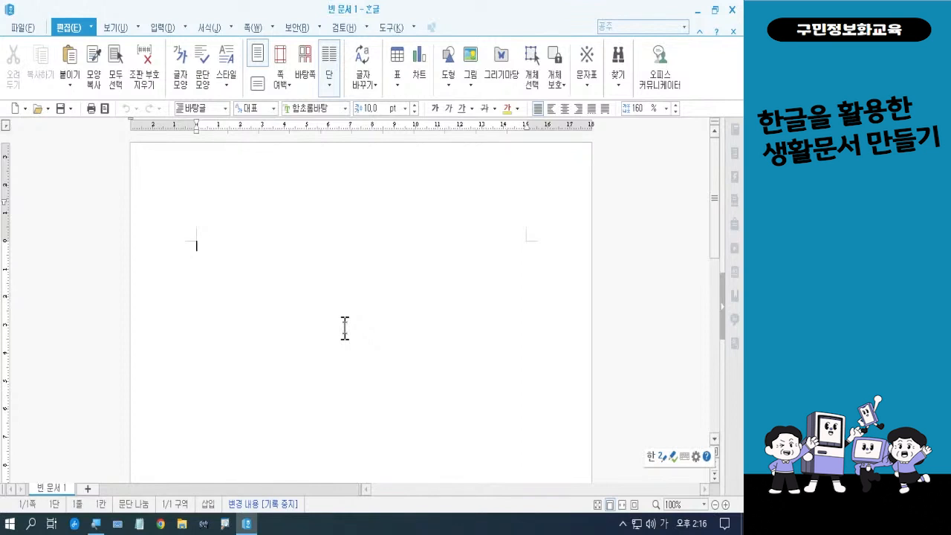
{"action": "key", "text": "F7"}
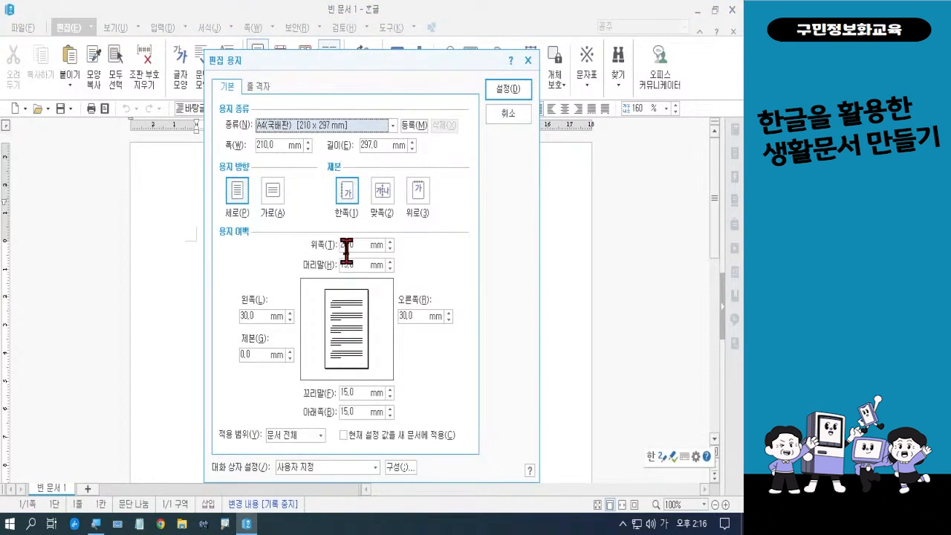
{"action": "left_click", "coordinate": [340, 246]}
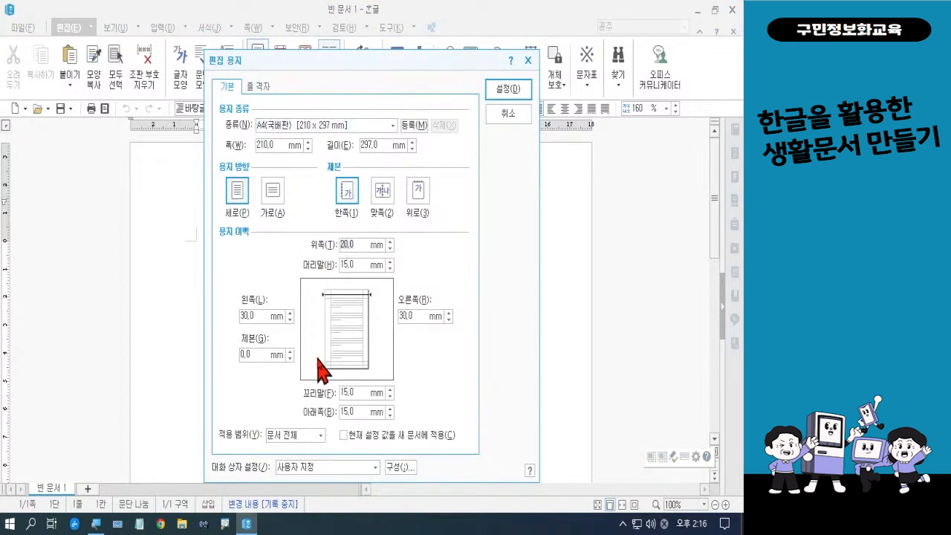
{"action": "type", "text": "5"}
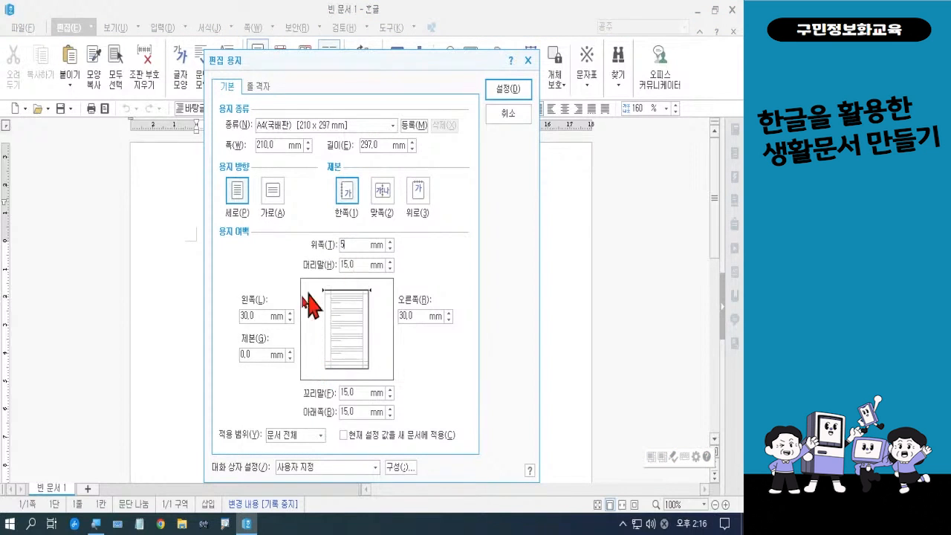
{"action": "left_click_drag", "start_coordinate": [263, 316], "coordinate": [238, 316]}
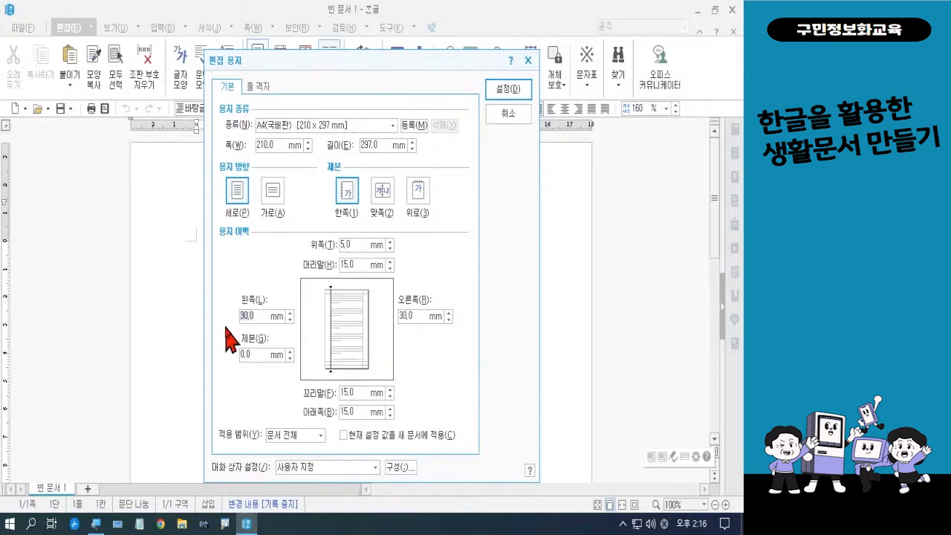
{"action": "type", "text": "5"}
{"action": "left_click", "coordinate": [404, 316]}
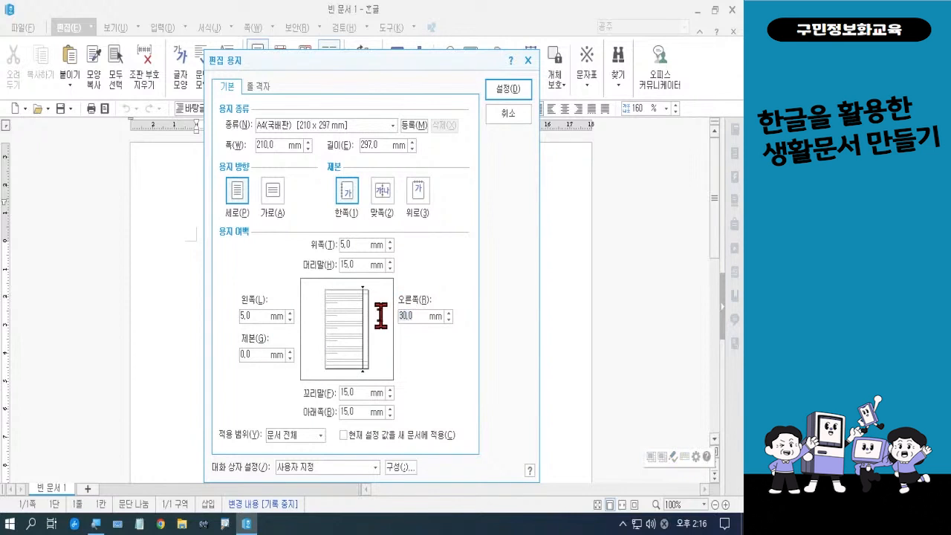
{"action": "type", "text": "5"}
{"action": "left_click", "coordinate": [342, 412]}
{"action": "type", "text": "5"}
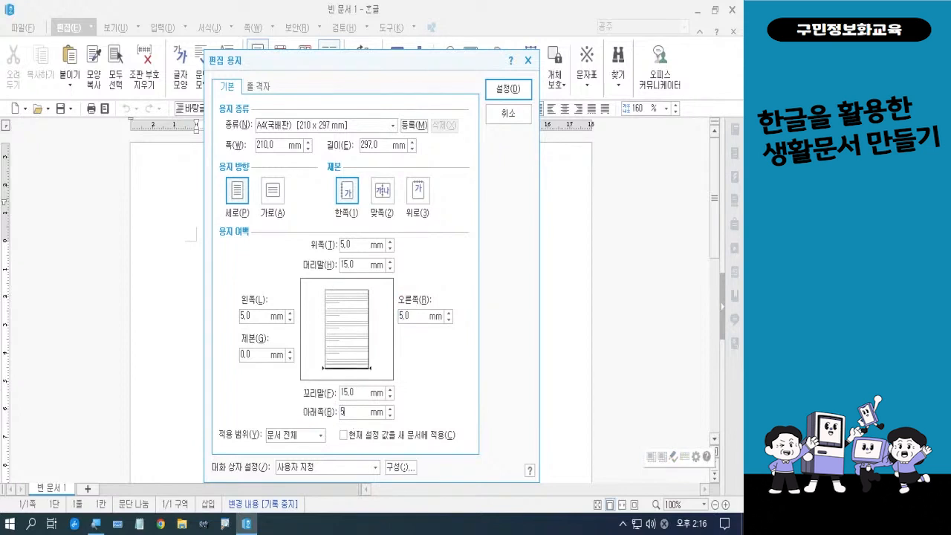
Step: Set the header and footer margins to 5 mm each and apply the page setup
{"action": "left_click", "coordinate": [360, 266]}
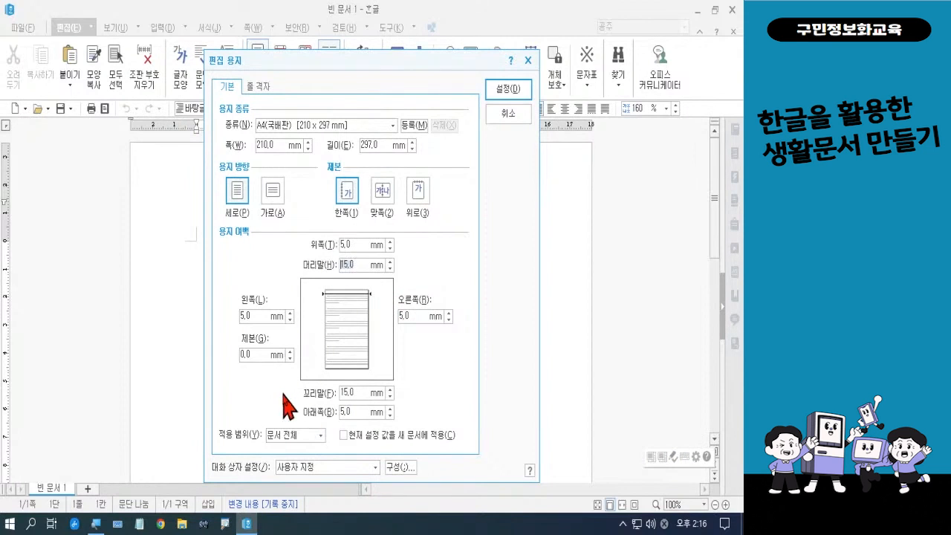
{"action": "type", "text": "5"}
{"action": "left_click", "coordinate": [360, 392]}
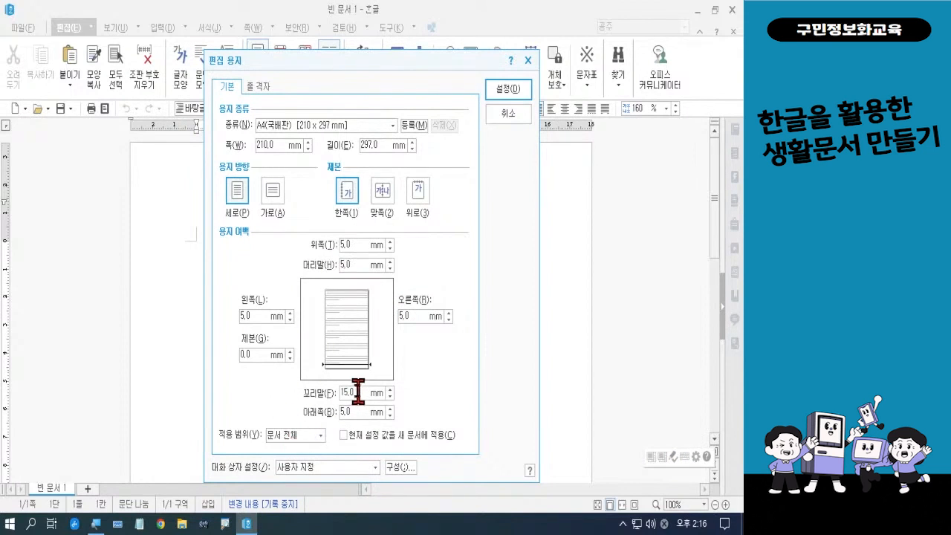
{"action": "type", "text": "5"}
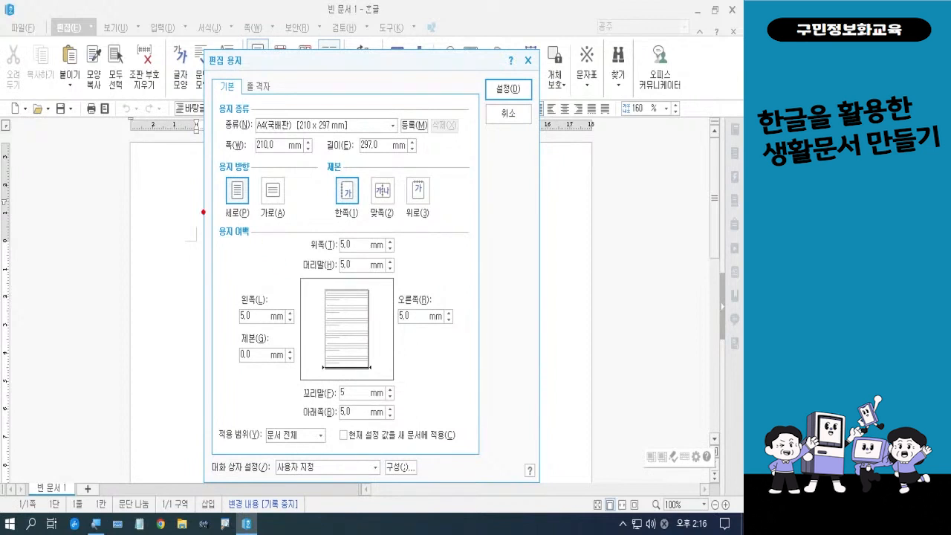
{"action": "mouse_move", "coordinate": [204, 211]}
{"action": "left_mouse_down"}
{"action": "mouse_move", "coordinate": [338, 369]}
{"action": "mouse_move", "coordinate": [476, 440]}
{"action": "mouse_move", "coordinate": [498, 436]}
{"action": "left_mouse_up"}
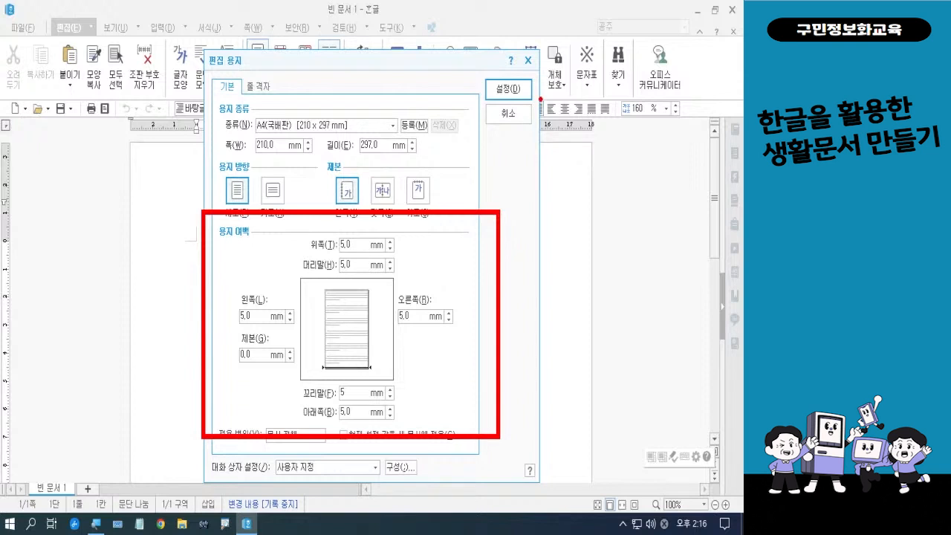
{"action": "mouse_move", "coordinate": [541, 99]}
{"action": "left_mouse_down"}
{"action": "mouse_move", "coordinate": [468, 94]}
{"action": "mouse_move", "coordinate": [532, 64]}
{"action": "mouse_move", "coordinate": [529, 109]}
{"action": "left_mouse_up"}
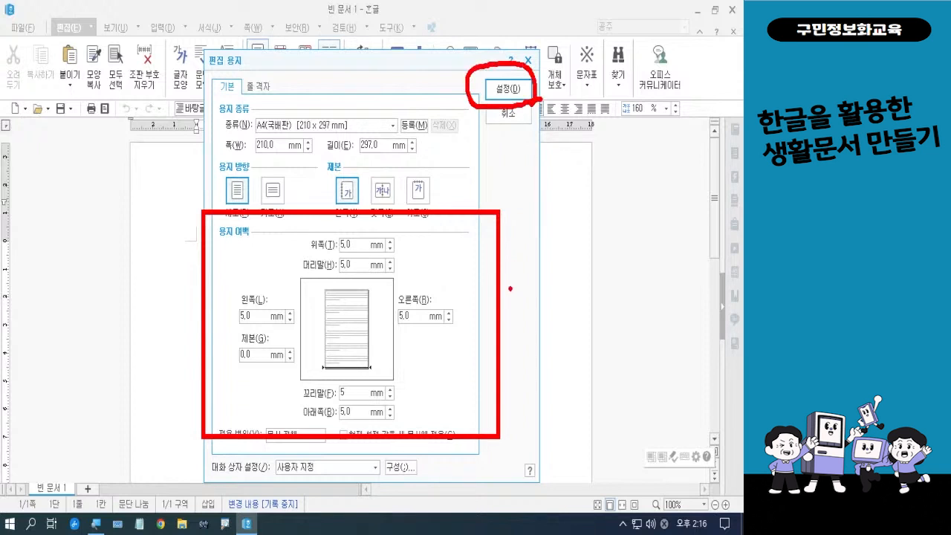
{"action": "key", "text": "Escape"}
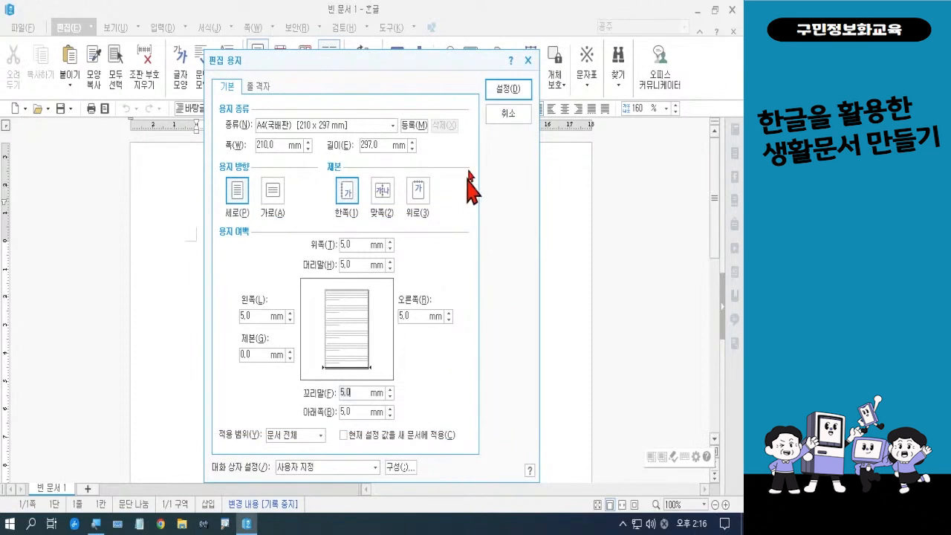
{"action": "left_click", "coordinate": [499, 89]}
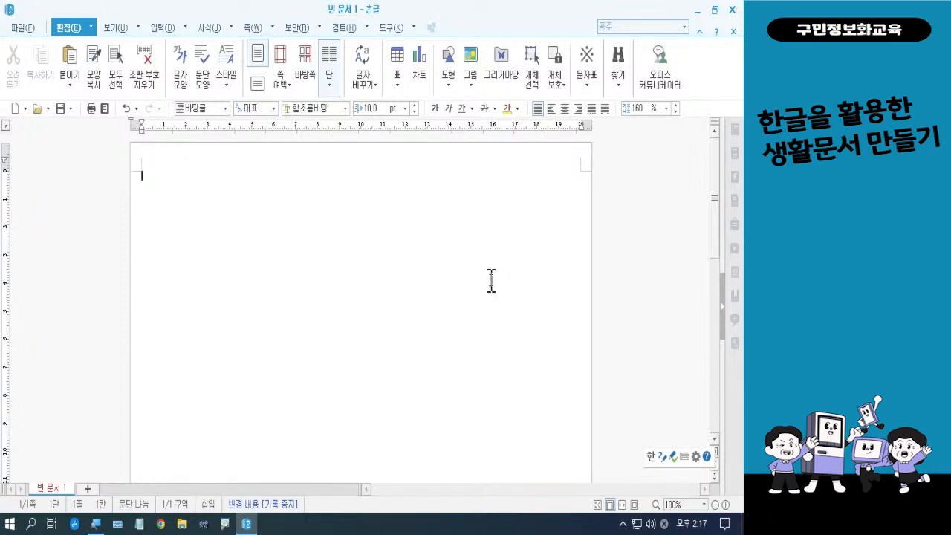
Step: Insert a table with 15 rows and 3 columns at the start of the page
{"action": "key", "text": "F7"}
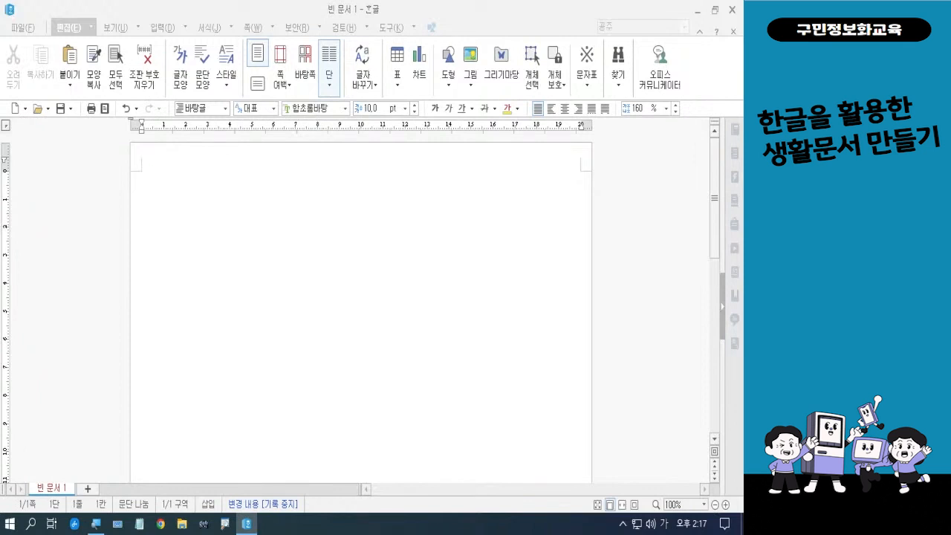
{"action": "left_click", "coordinate": [228, 253]}
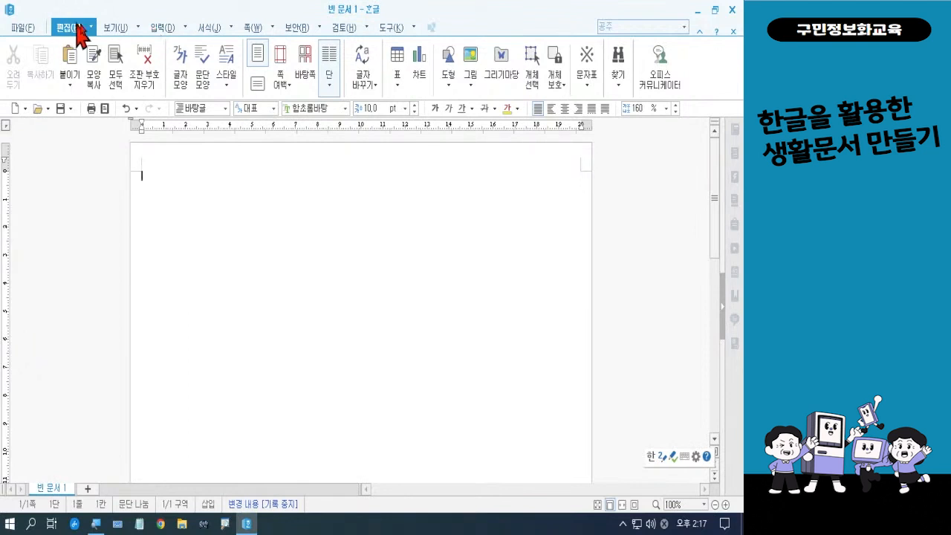
{"action": "left_click", "coordinate": [396, 64]}
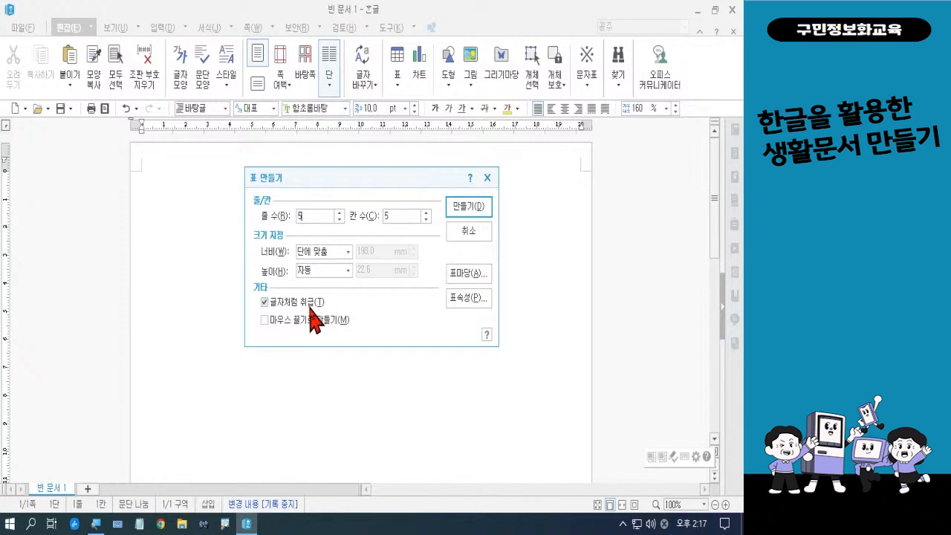
{"action": "type", "text": "15"}
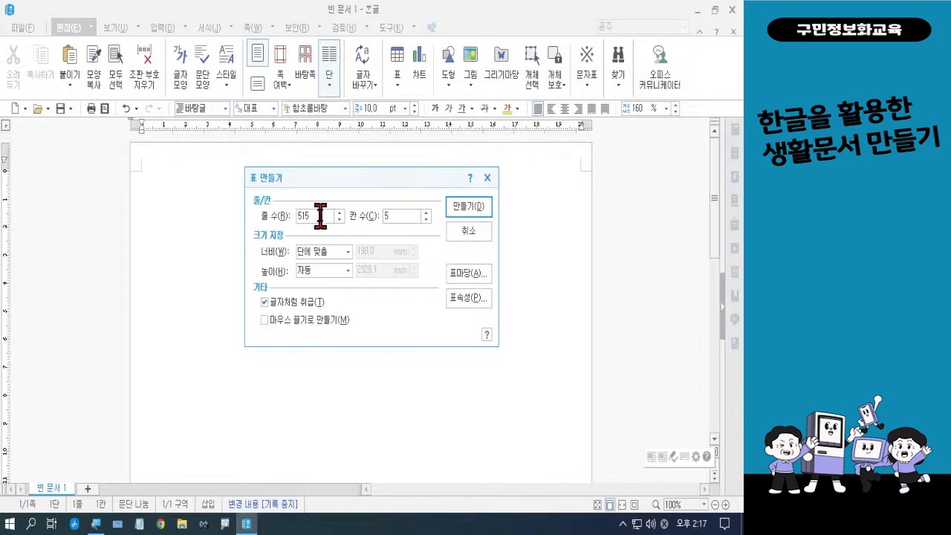
{"action": "key", "text": "BackSpace"}
{"action": "key", "text": "BackSpace"}
{"action": "type", "text": "3"}
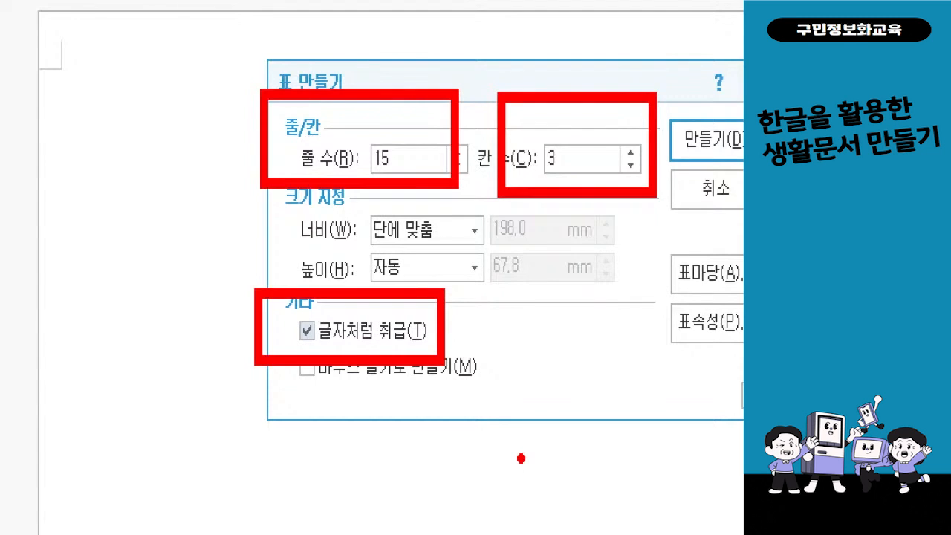
{"action": "left_click", "coordinate": [709, 139]}
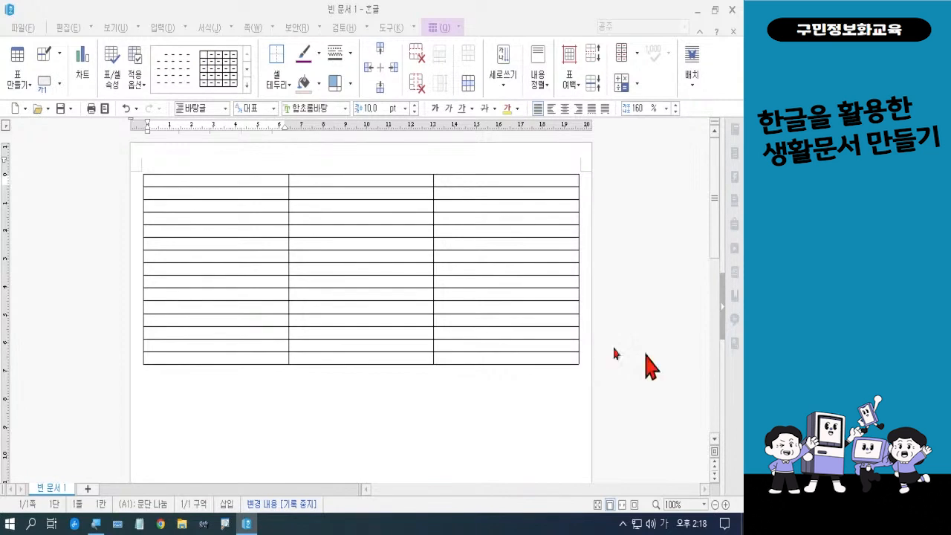
Step: Set the font size of all the table's cells to 12 pt
{"action": "left_click", "coordinate": [170, 181]}
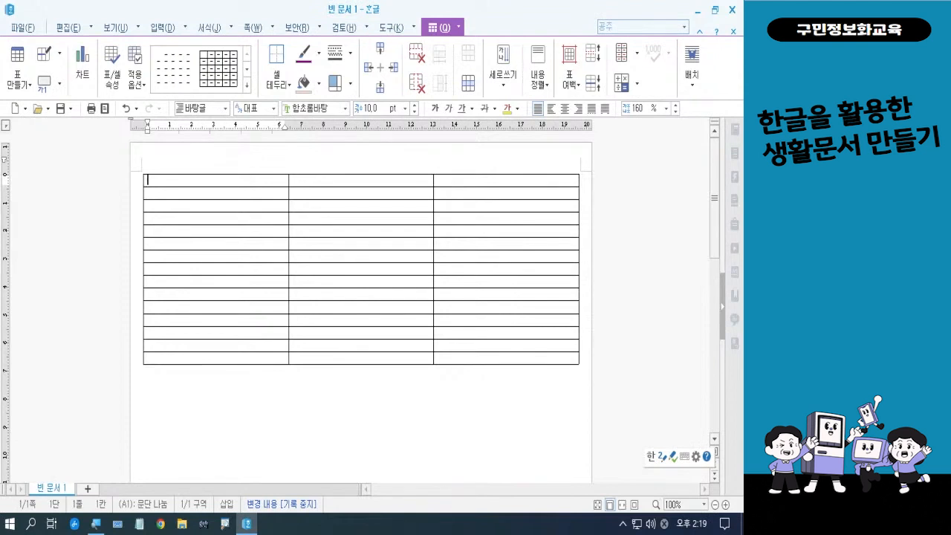
{"action": "left_click_drag", "start_coordinate": [212, 179], "coordinate": [506, 357]}
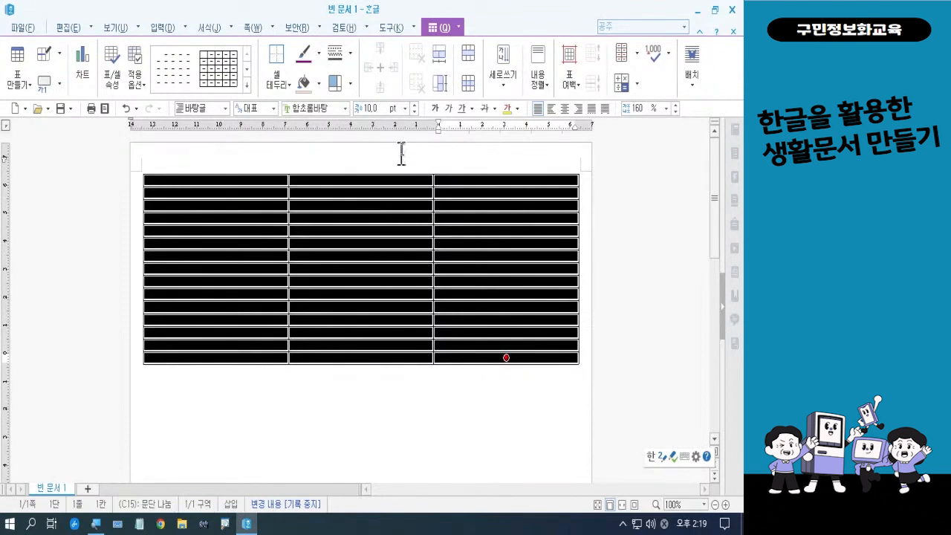
{"action": "left_click", "coordinate": [405, 108]}
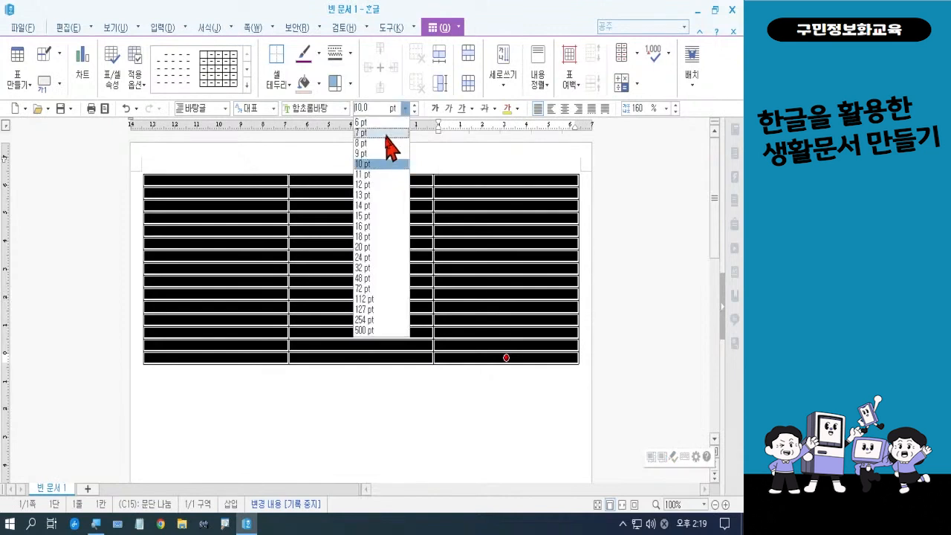
{"action": "left_click", "coordinate": [380, 184]}
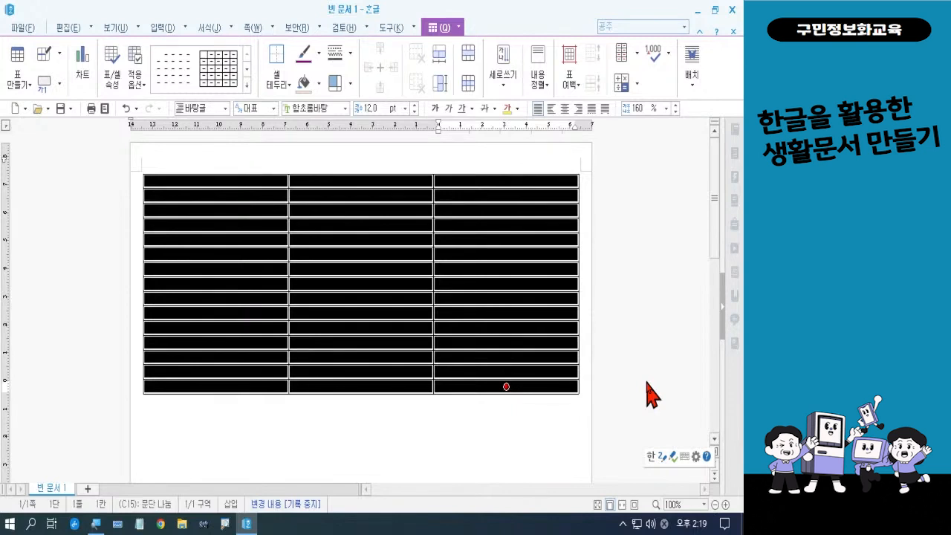
Step: Increase the height of all the table's rows evenly to about 8 mm each and deselect the cells
{"action": "key", "text": "ctrl+Down"}
{"action": "key", "text": "ctrl+Down"}
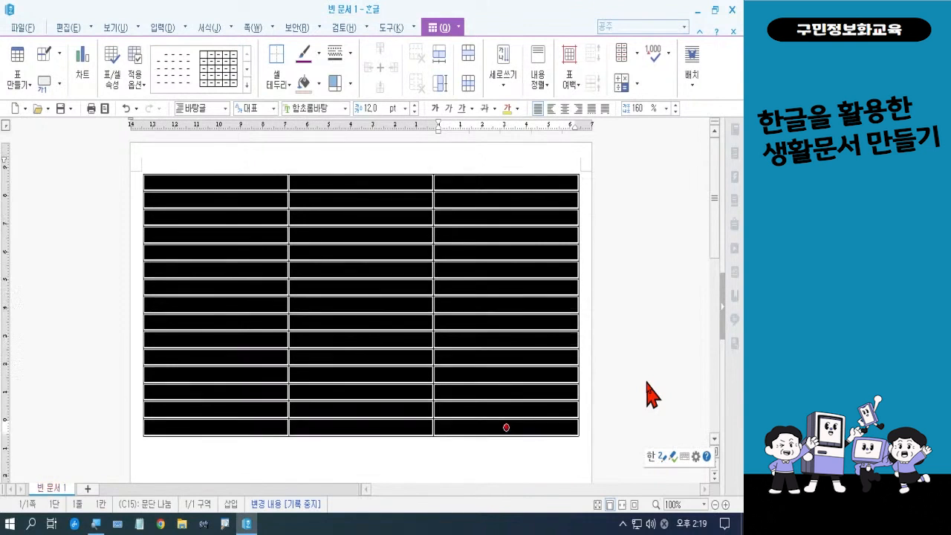
{"action": "key", "text": "ctrl+Down"}
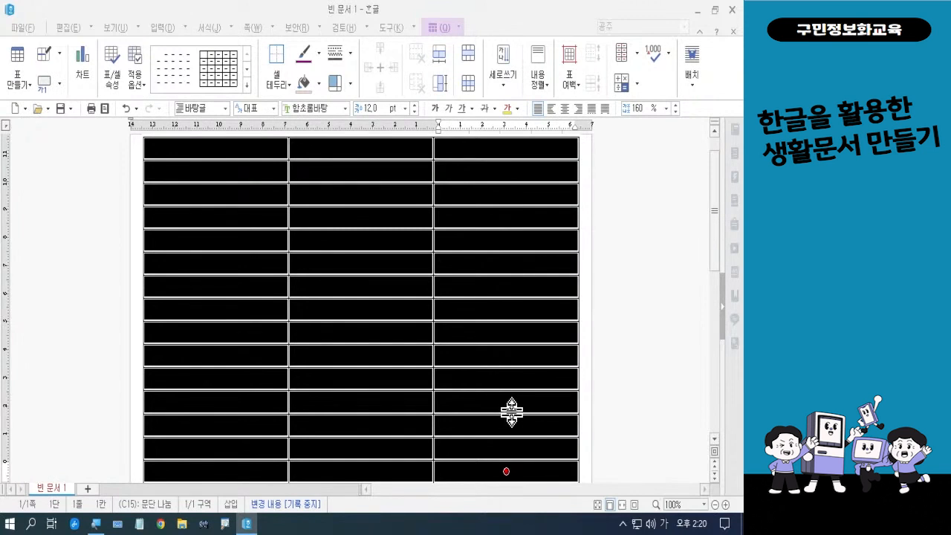
{"action": "left_click", "coordinate": [589, 405]}
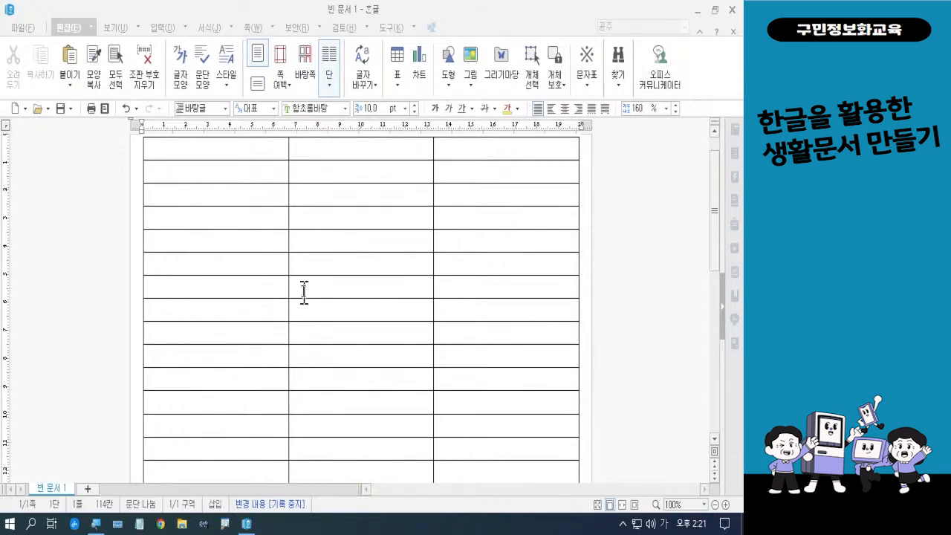
Step: Narrow the table's first and third columns to about 0.8 cm each, leaving the middle column wide
{"action": "left_click_drag", "start_coordinate": [289, 273], "coordinate": [160, 260]}
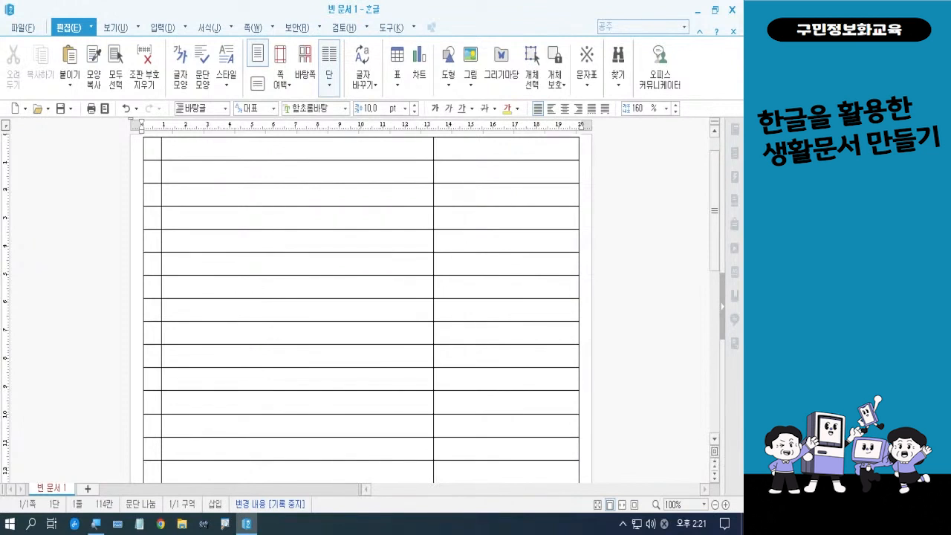
{"action": "left_click_drag", "start_coordinate": [440, 262], "coordinate": [422, 278]}
{"action": "mouse_move", "coordinate": [260, 264]}
{"action": "left_mouse_down"}
{"action": "mouse_move", "coordinate": [255, 89]}
{"action": "mouse_move", "coordinate": [289, 274]}
{"action": "left_mouse_up"}
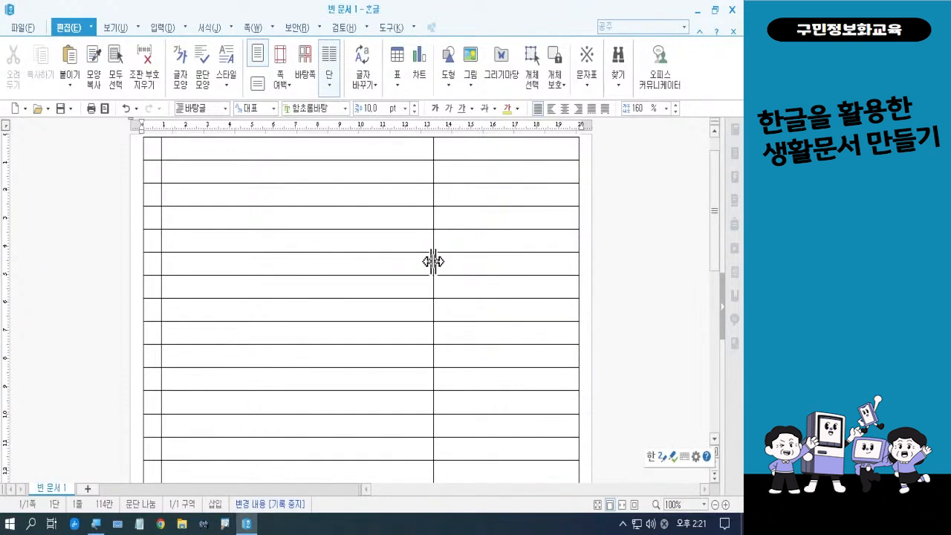
{"action": "left_click_drag", "start_coordinate": [433, 260], "coordinate": [561, 269]}
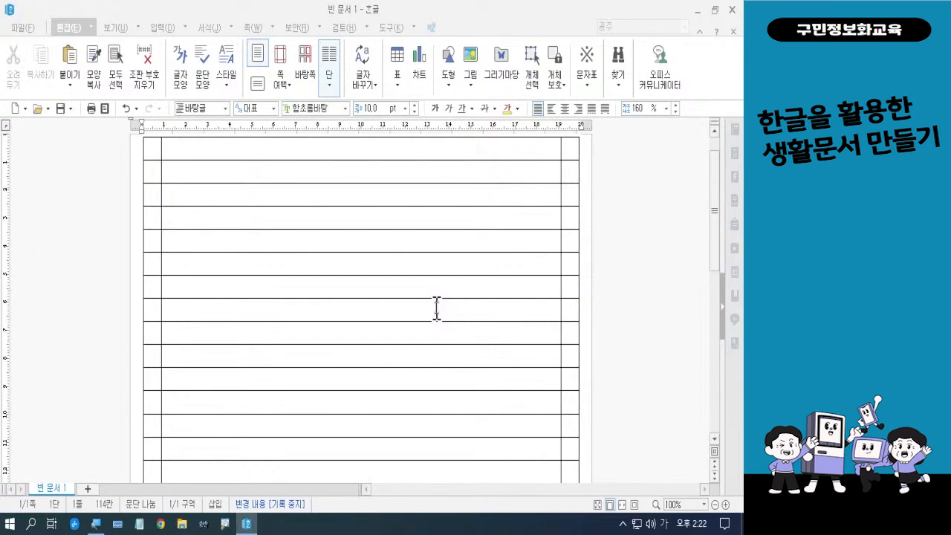
Step: Switch the keyboard input to English and enter LONDON in the middle cell of the table's second row
{"action": "left_click", "coordinate": [726, 504]}
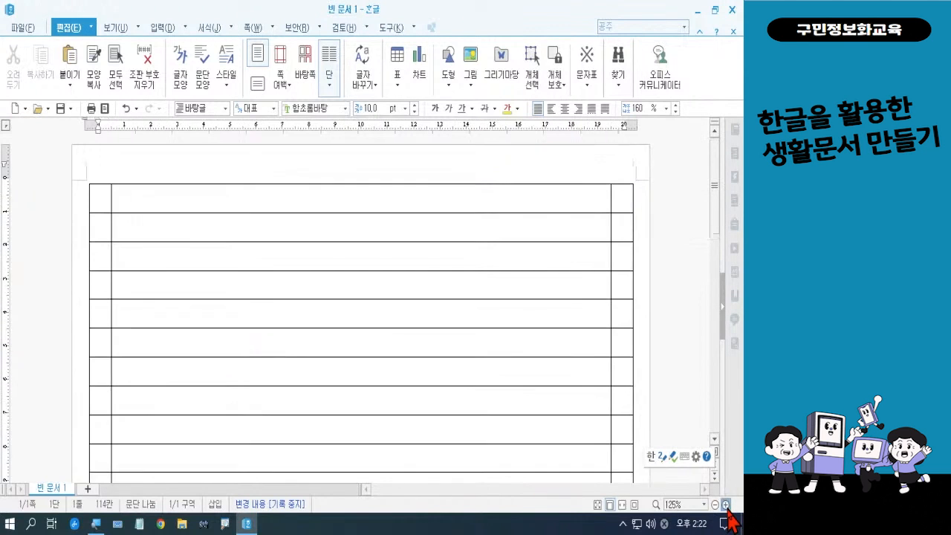
{"action": "left_click", "coordinate": [149, 234]}
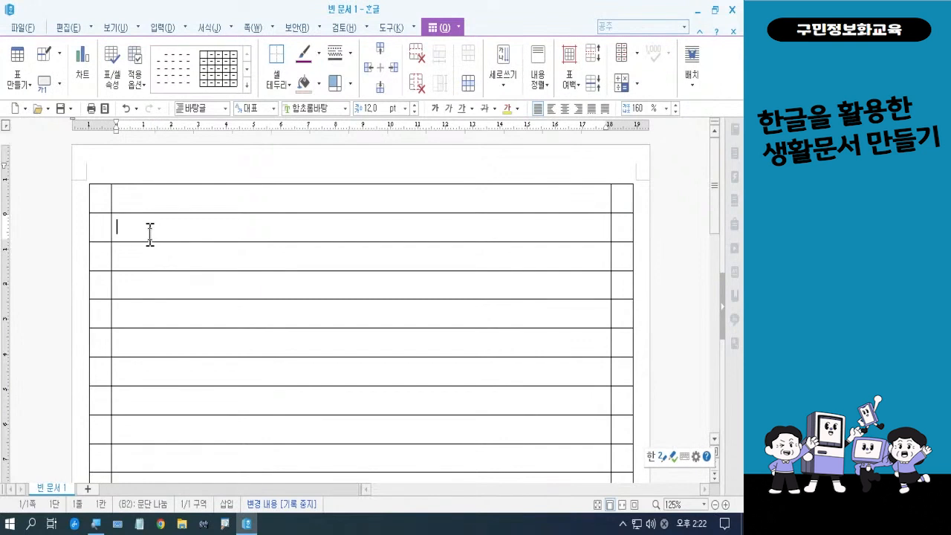
{"action": "key", "text": "Hangul"}
{"action": "type", "text": "ㄴONDON"}
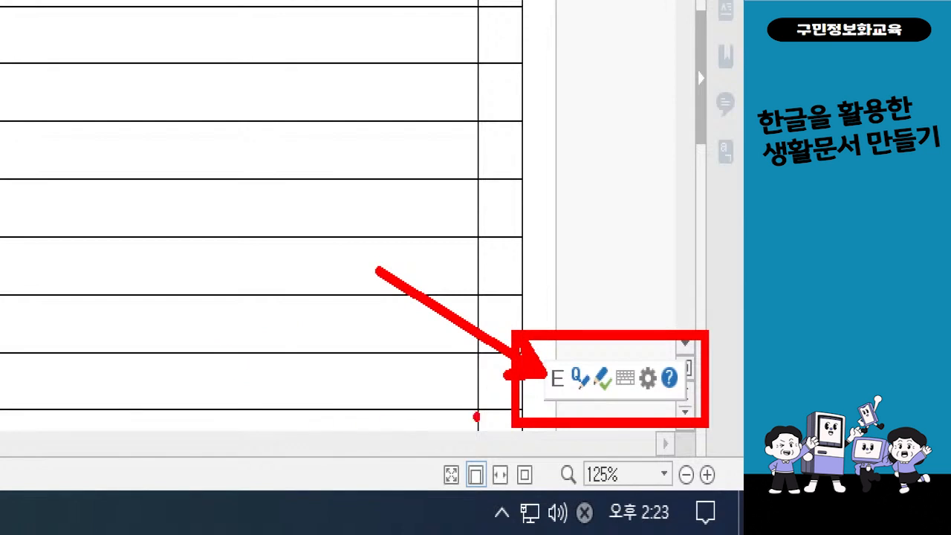
{"action": "mouse_move", "coordinate": [583, 393]}
{"action": "left_mouse_down"}
{"action": "mouse_move", "coordinate": [542, 407]}
{"action": "mouse_move", "coordinate": [532, 360]}
{"action": "mouse_move", "coordinate": [561, 343]}
{"action": "mouse_move", "coordinate": [580, 373]}
{"action": "mouse_move", "coordinate": [574, 396]}
{"action": "left_mouse_up"}
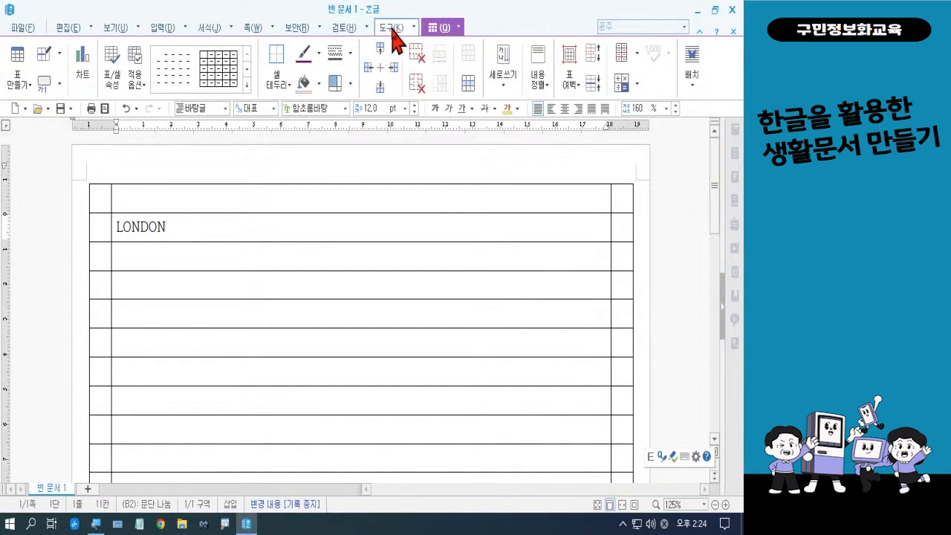
{"action": "key", "text": "ctrl"}
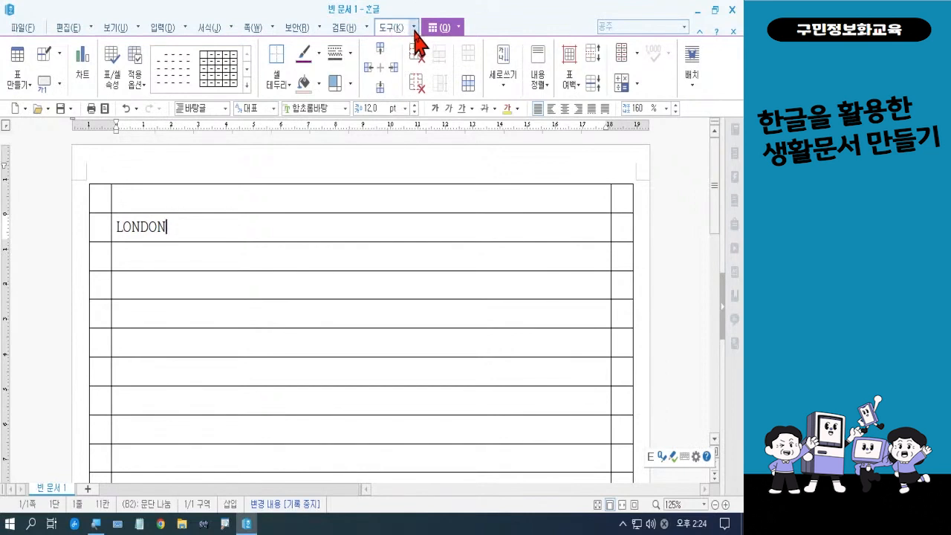
{"action": "key", "text": "ctrl"}
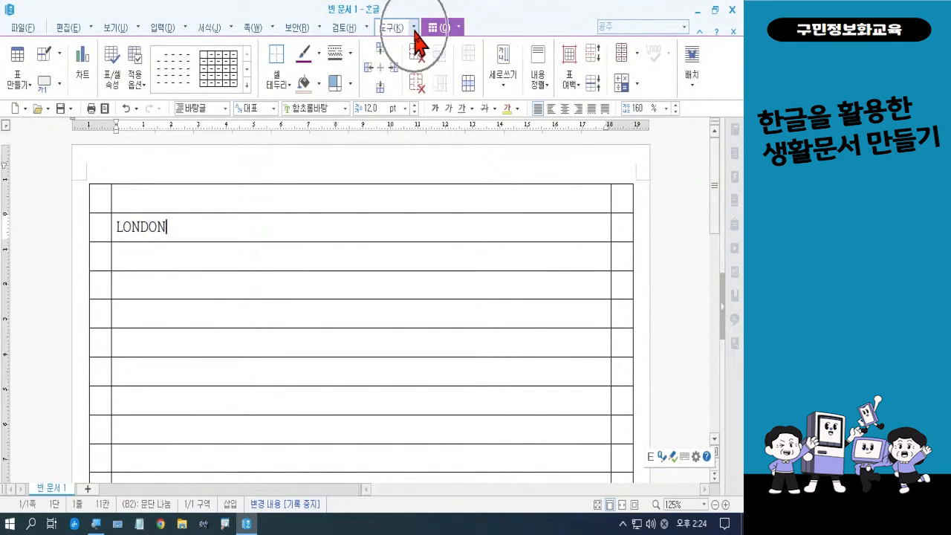
{"action": "key", "text": "ctrl"}
{"action": "key", "text": "ctrl"}
{"action": "key", "text": "ctrl"}
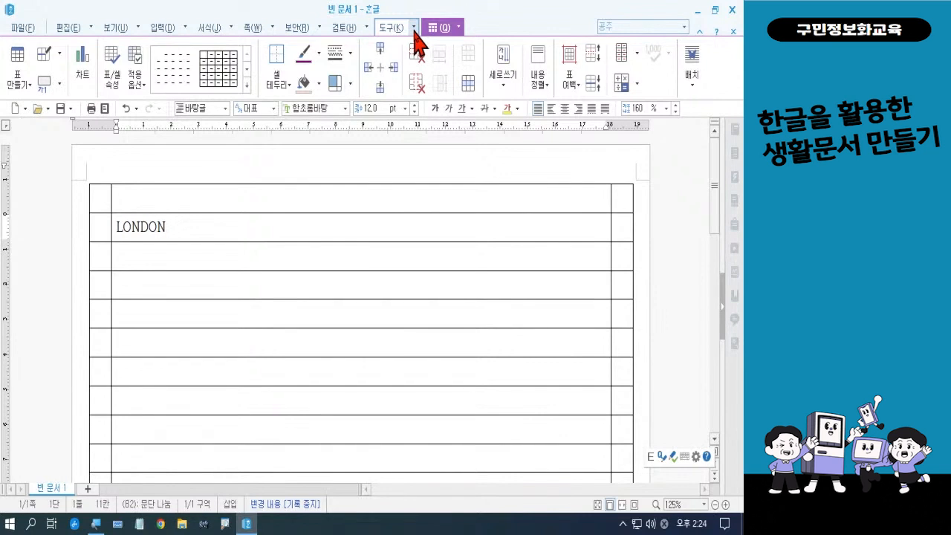
Step: Open the keyboard layout settings, check the toolbox and icon options for the taskbar icon and desktop toolbox, and confirm the settings
{"action": "left_click", "coordinate": [413, 31]}
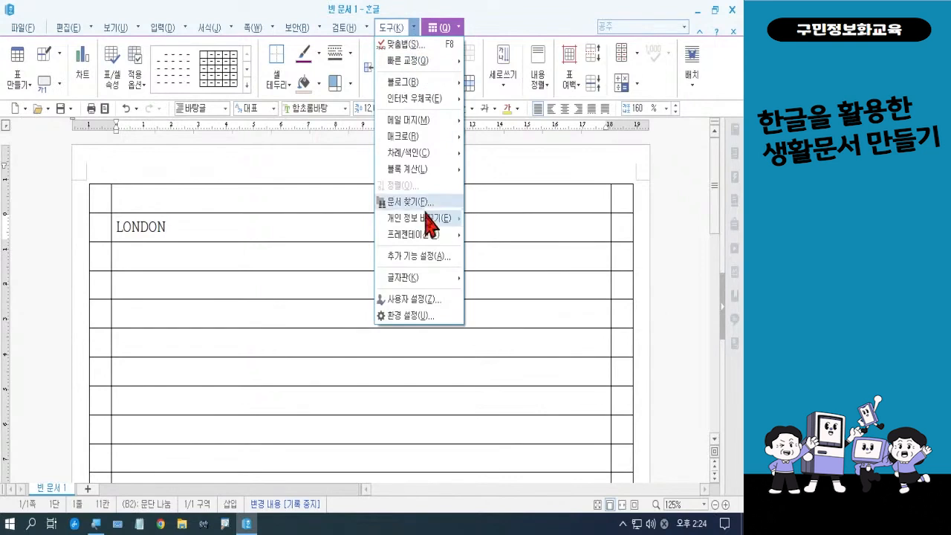
{"action": "mouse_move", "coordinate": [431, 278]}
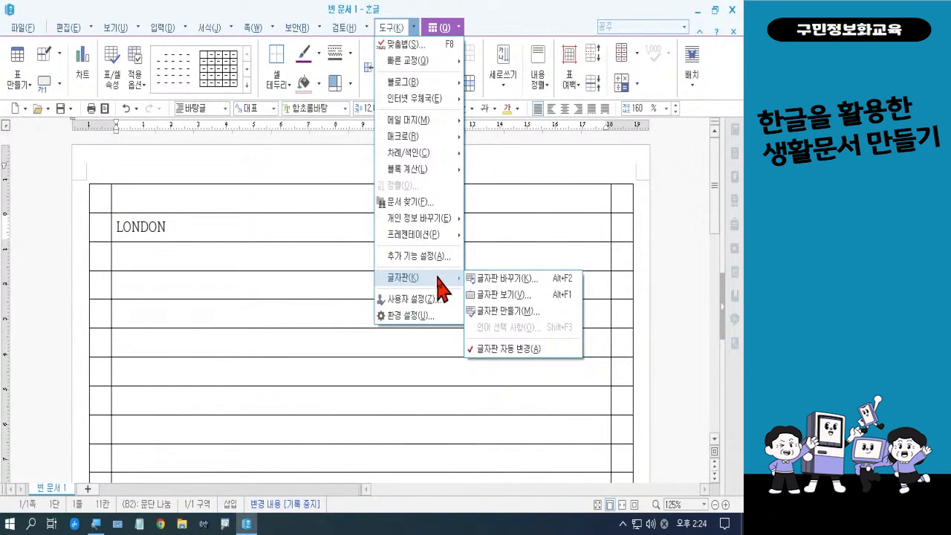
{"action": "left_click", "coordinate": [482, 284]}
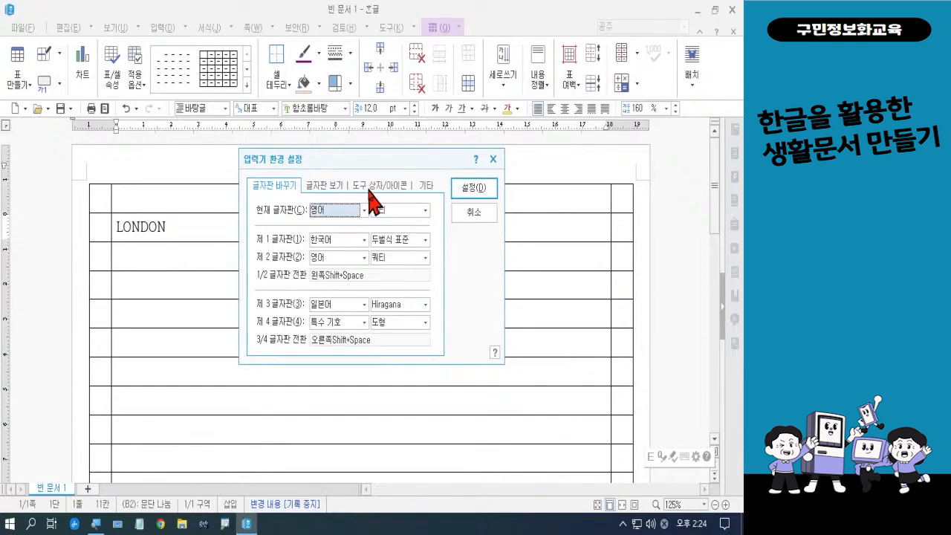
{"action": "mouse_move", "coordinate": [339, 168]}
{"action": "left_mouse_down"}
{"action": "mouse_move", "coordinate": [413, 199]}
{"action": "mouse_move", "coordinate": [439, 138]}
{"action": "left_mouse_up"}
{"action": "left_click_drag", "start_coordinate": [408, 166], "coordinate": [423, 176]}
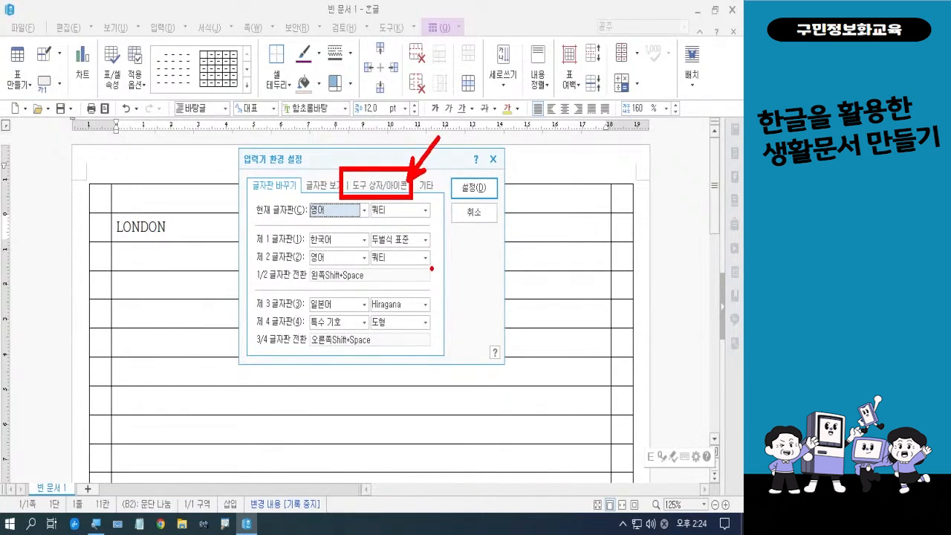
{"action": "key", "text": "Escape"}
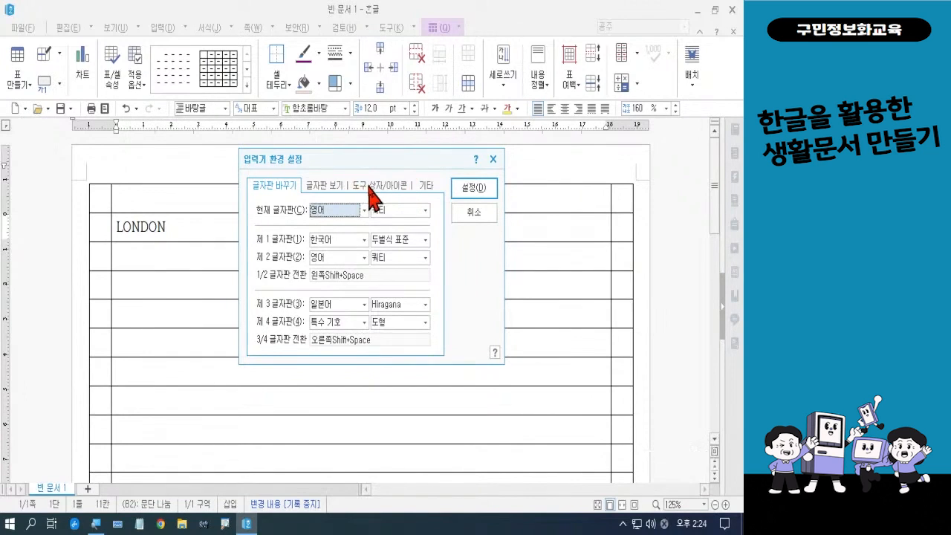
{"action": "left_click", "coordinate": [369, 187]}
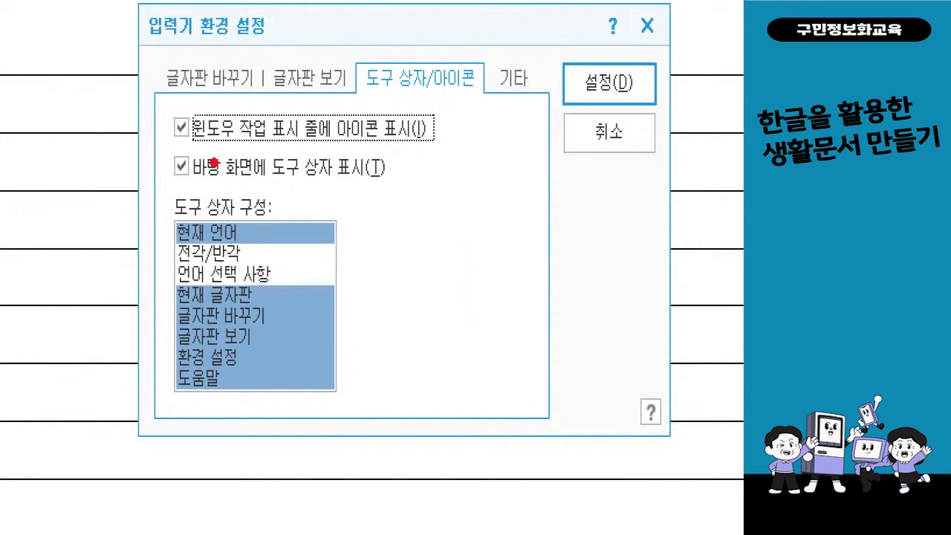
{"action": "left_click_drag", "start_coordinate": [145, 95], "coordinate": [472, 223]}
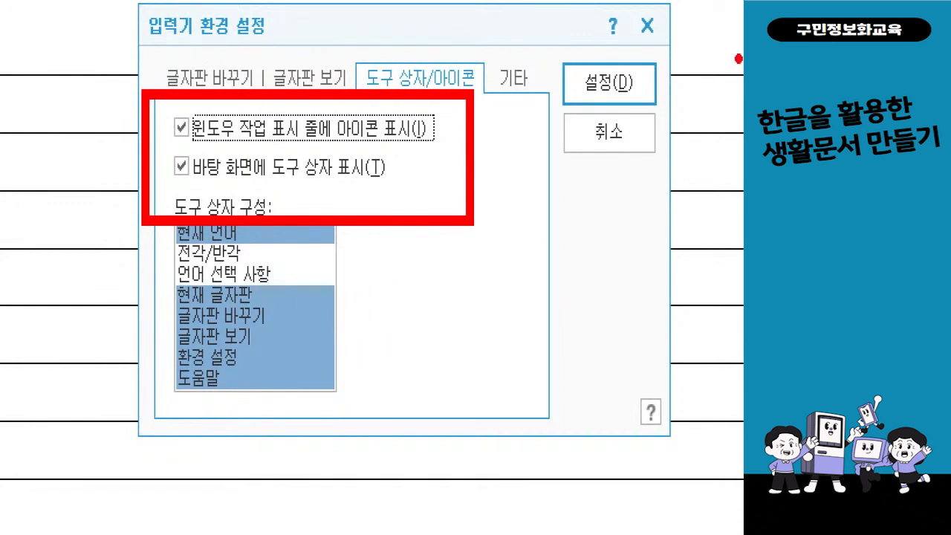
{"action": "mouse_move", "coordinate": [696, 84]}
{"action": "left_mouse_down"}
{"action": "mouse_move", "coordinate": [656, 109]}
{"action": "mouse_move", "coordinate": [549, 49]}
{"action": "mouse_move", "coordinate": [658, 84]}
{"action": "mouse_move", "coordinate": [660, 98]}
{"action": "left_mouse_up"}
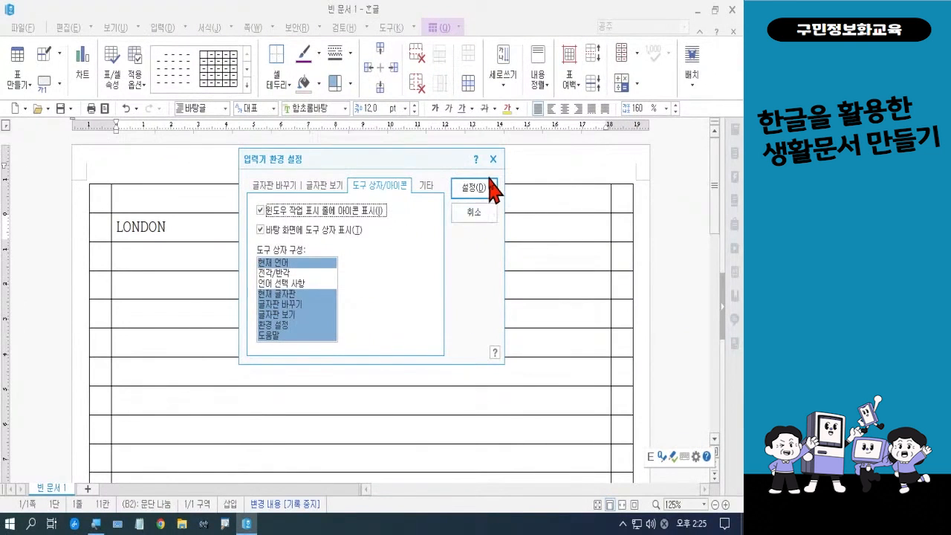
{"action": "left_click", "coordinate": [481, 188]}
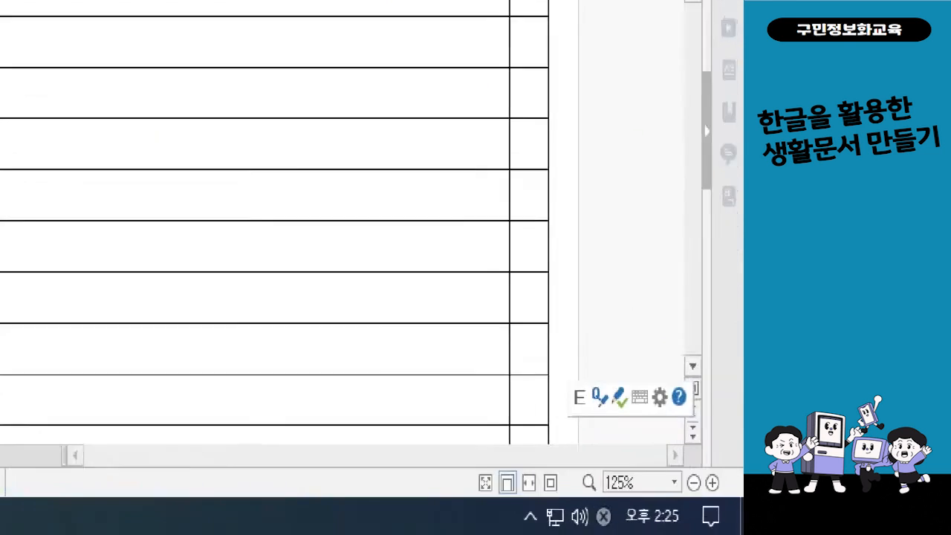
{"action": "left_click_drag", "start_coordinate": [559, 365], "coordinate": [583, 426]}
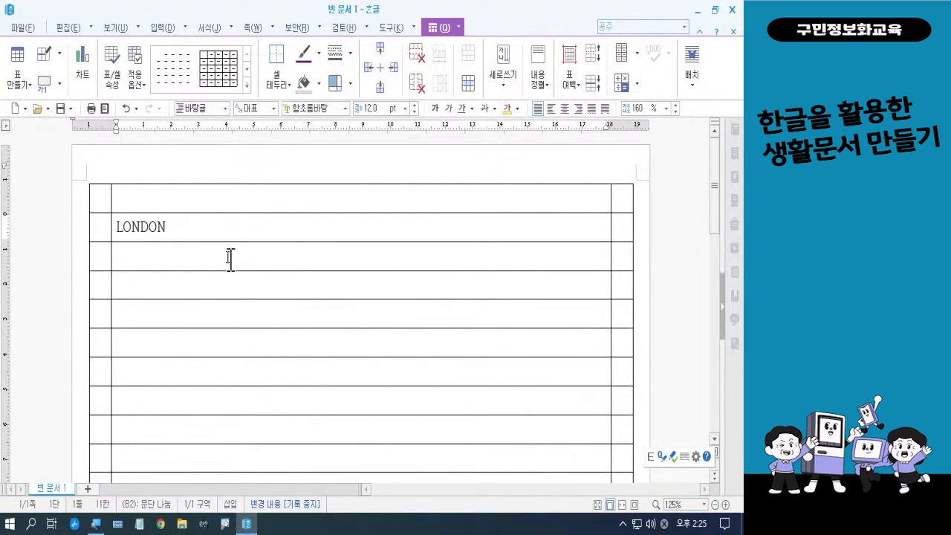
Step: Switch the keyboard input to Korean and enter 사진으로 보는 런던 풍경 in the middle cell of the table's third row
{"action": "left_click", "coordinate": [215, 255]}
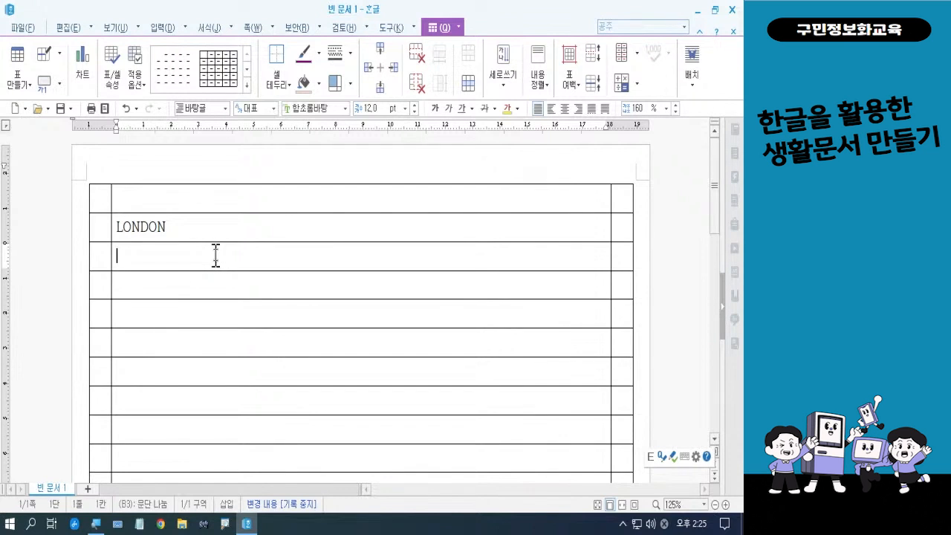
{"action": "key", "text": "Hangul"}
{"action": "type", "text": "사"}
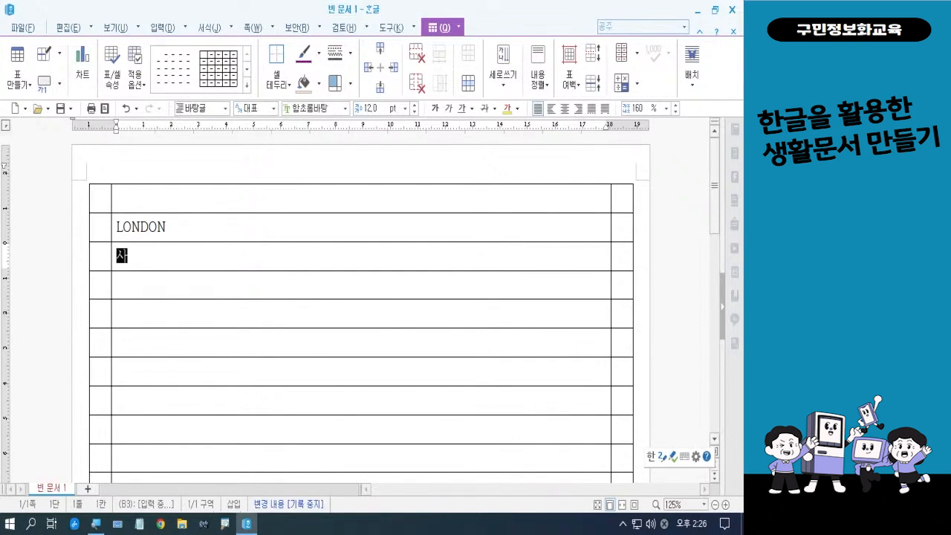
{"action": "type", "text": "지ㄴ으로 볼"}
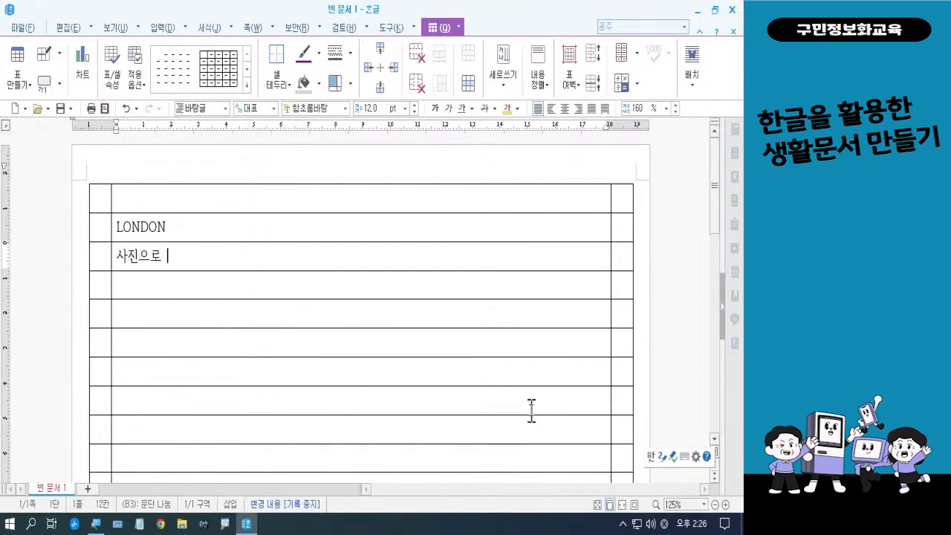
{"action": "type", "text": "는 런던 추"}
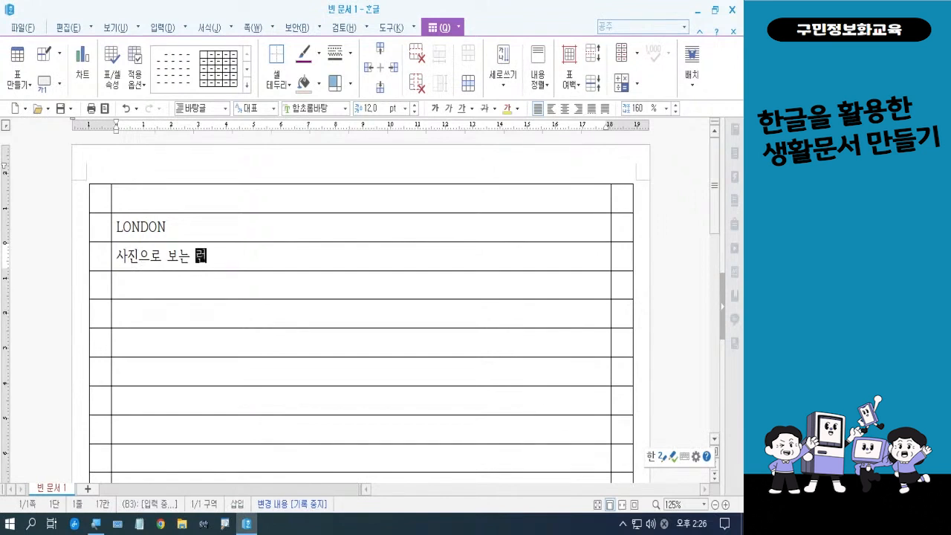
{"action": "key", "text": "BackSpace"}
{"action": "key", "text": "BackSpace"}
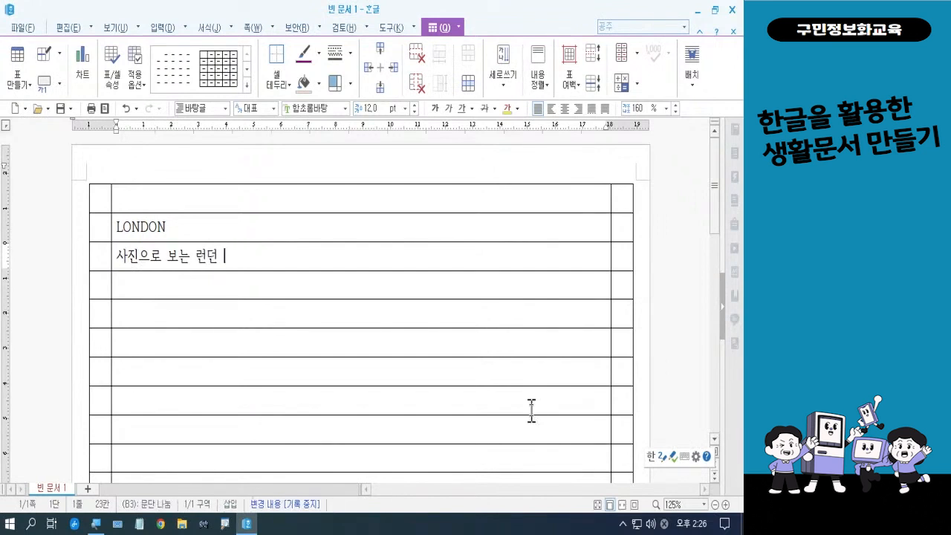
{"action": "type", "text": "풍경"}
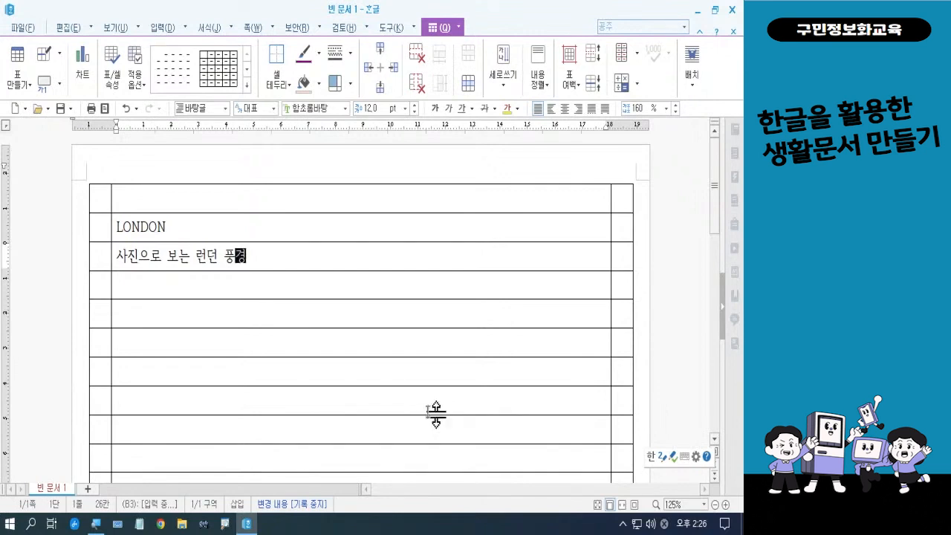
Step: Switch the keyboard input to English and enter THROUGH in the middle cell of the table's fourth row
{"action": "left_click", "coordinate": [286, 282]}
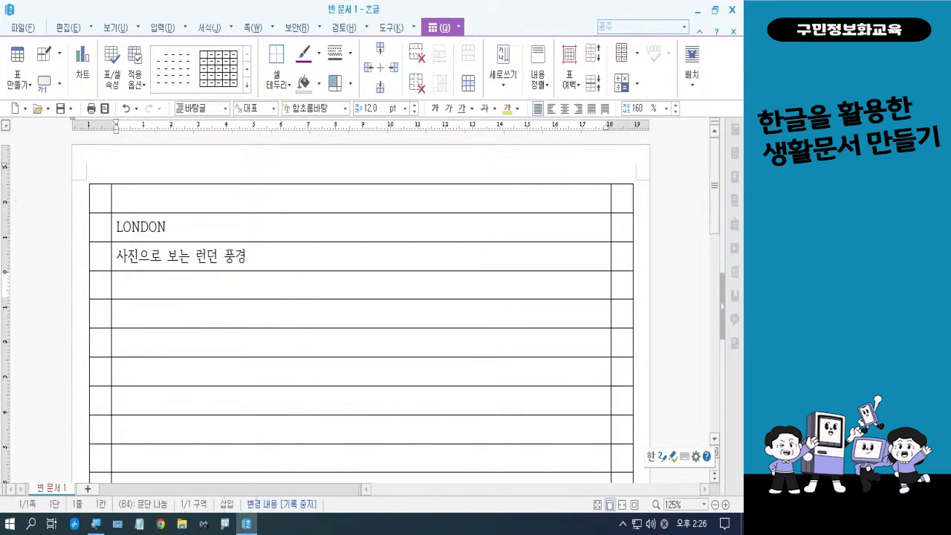
{"action": "key", "text": "Hangul"}
{"action": "type", "text": "THROUGH"}
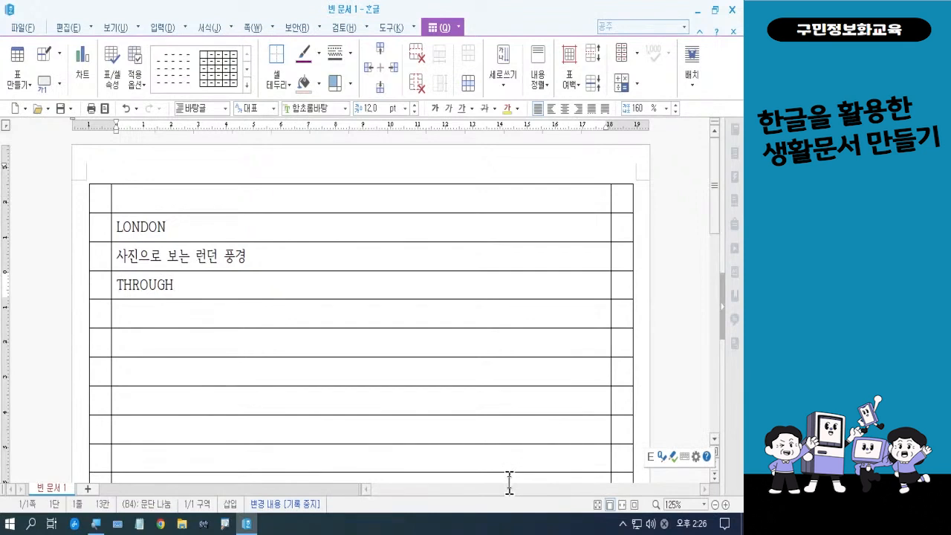
Step: Enter London through the Photos in the middle cell of the fifth row and THE in the middle cell of the sixth row
{"action": "left_click", "coordinate": [216, 313]}
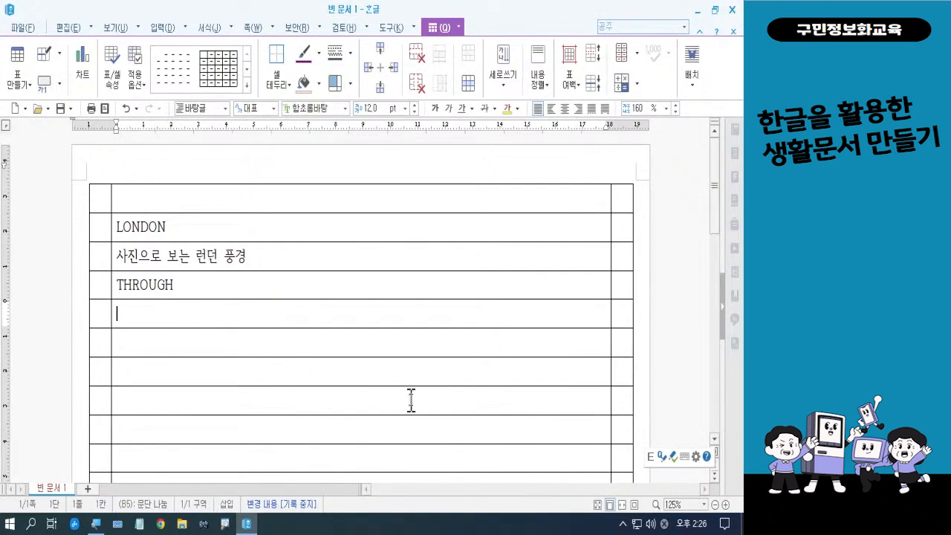
{"action": "type", "text": "London "}
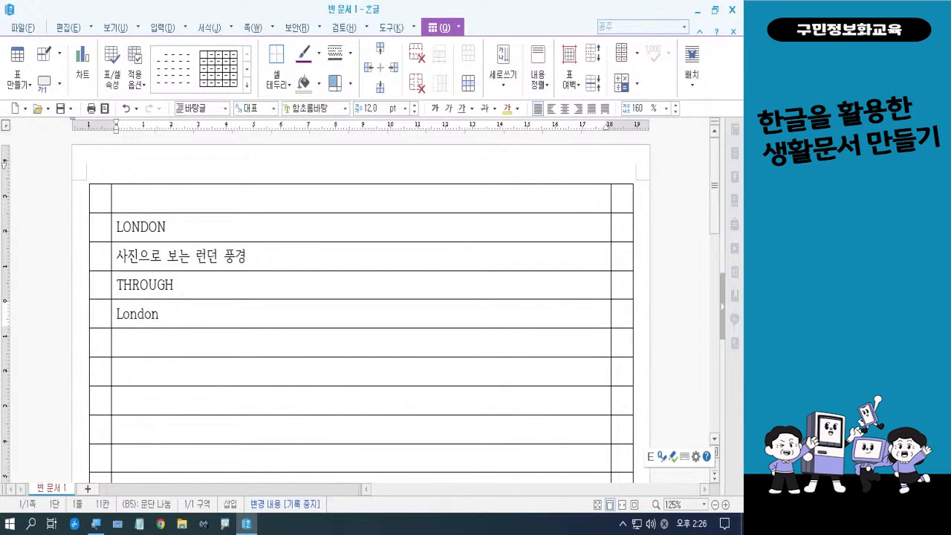
{"action": "type", "text": "though"}
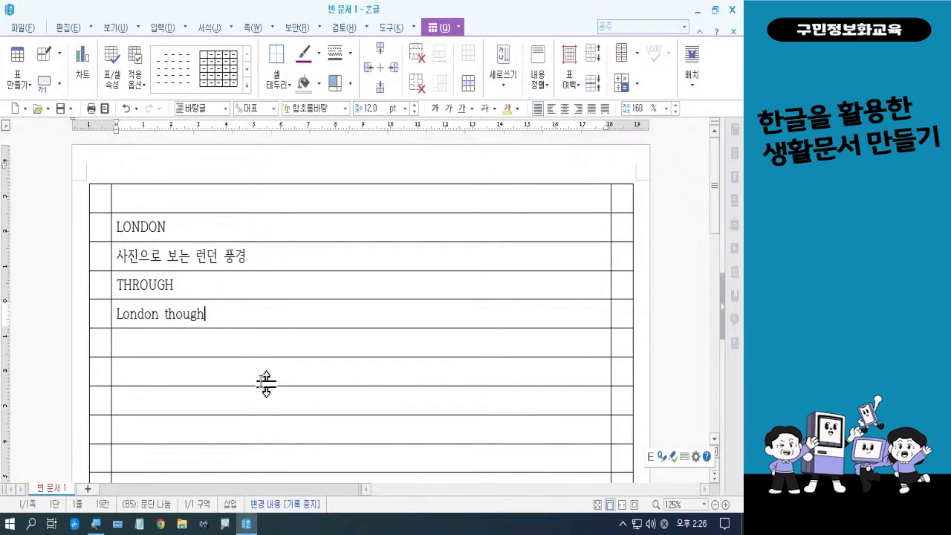
{"action": "left_click", "coordinate": [176, 313]}
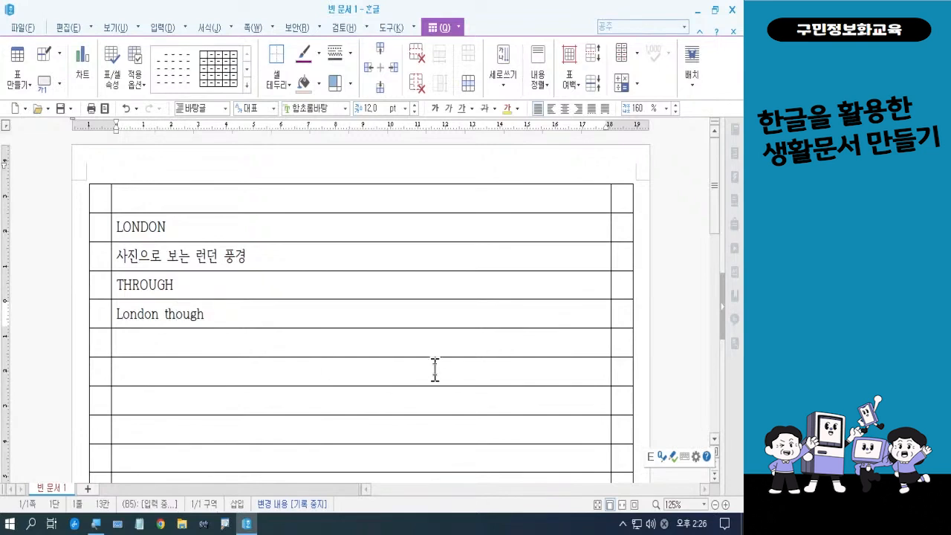
{"action": "type", "text": "r"}
{"action": "key", "text": "Right"}
{"action": "key", "text": "Right"}
{"action": "key", "text": "Right"}
{"action": "key", "text": "Right"}
{"action": "type", "text": "t"}
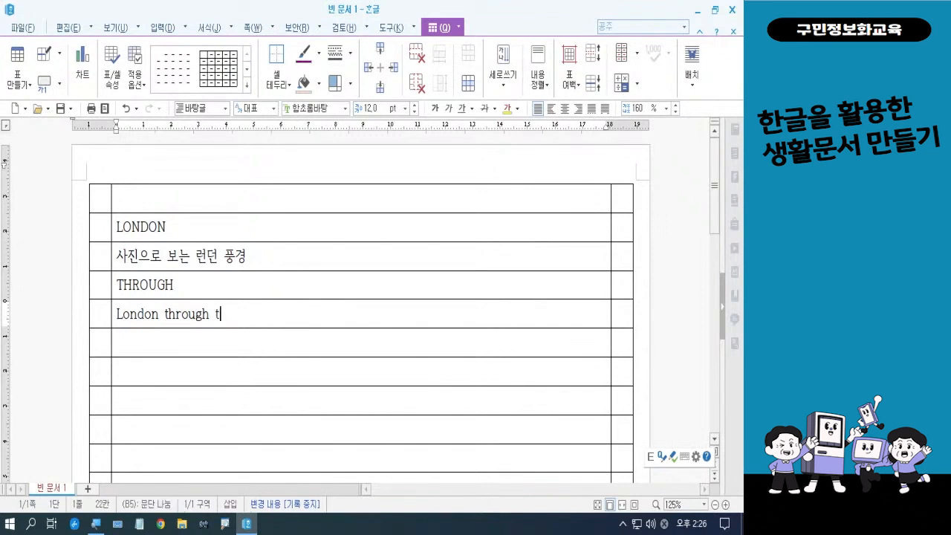
{"action": "type", "text": "he Photos"}
{"action": "left_click", "coordinate": [285, 341]}
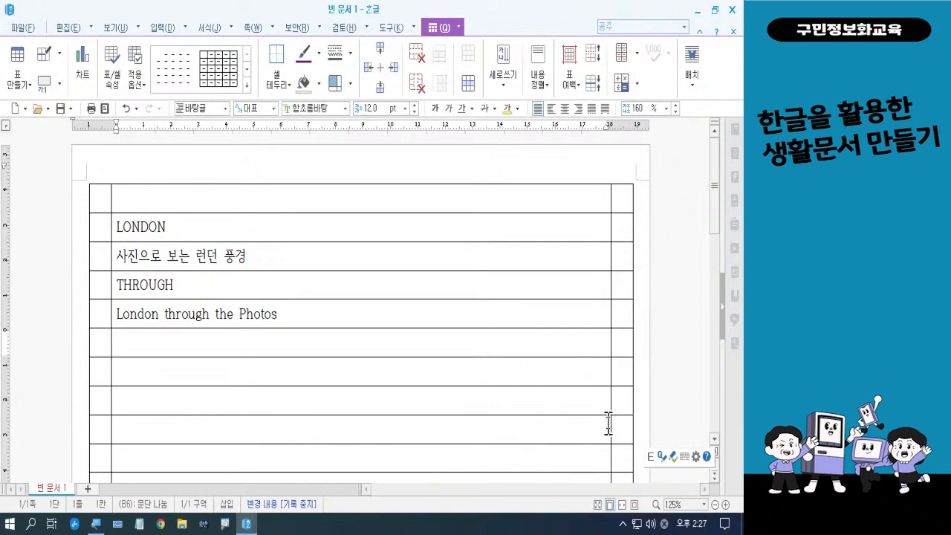
{"action": "type", "text": "THE"}
Step: Enter the date range 2022. 5. 1. ~ 12. 30 in the middle cell of the table's seventh row
{"action": "left_click", "coordinate": [291, 371]}
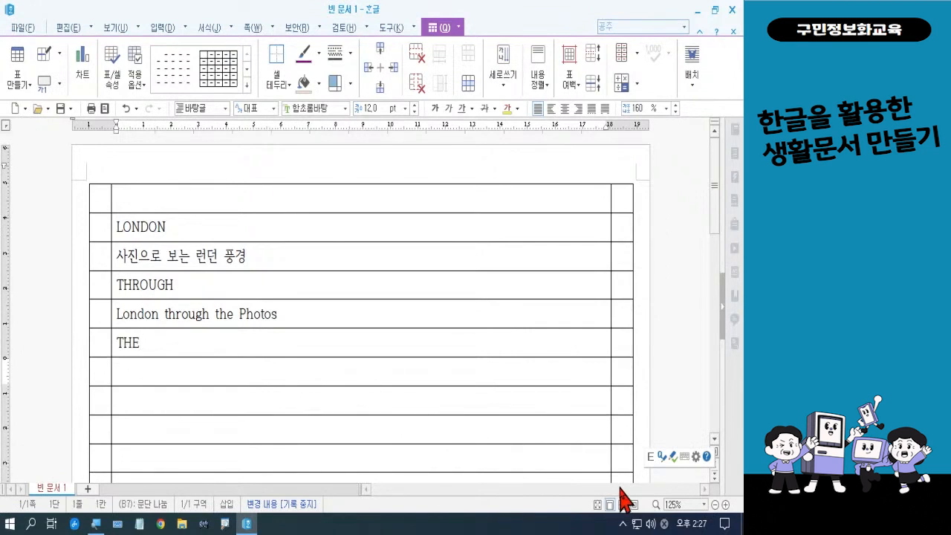
{"action": "type", "text": "202"}
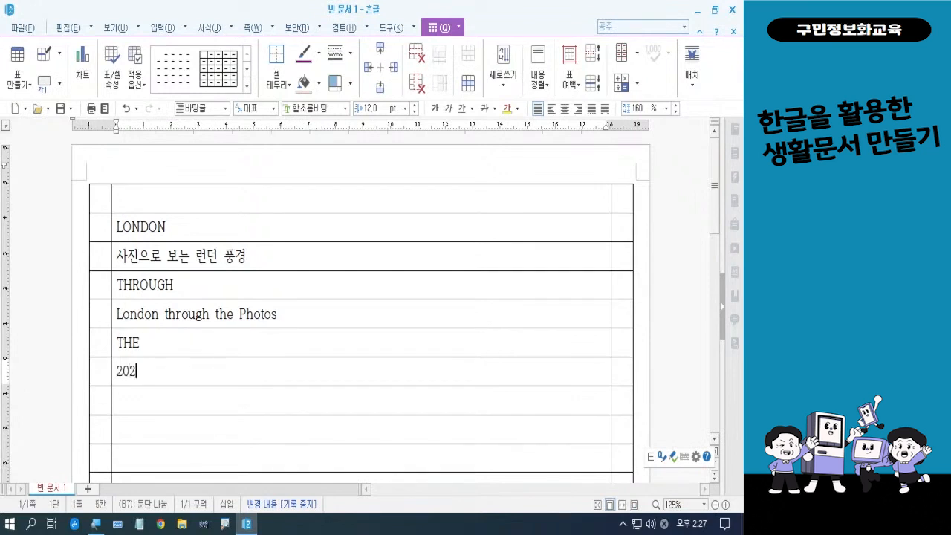
{"action": "type", "text": "2. 1."}
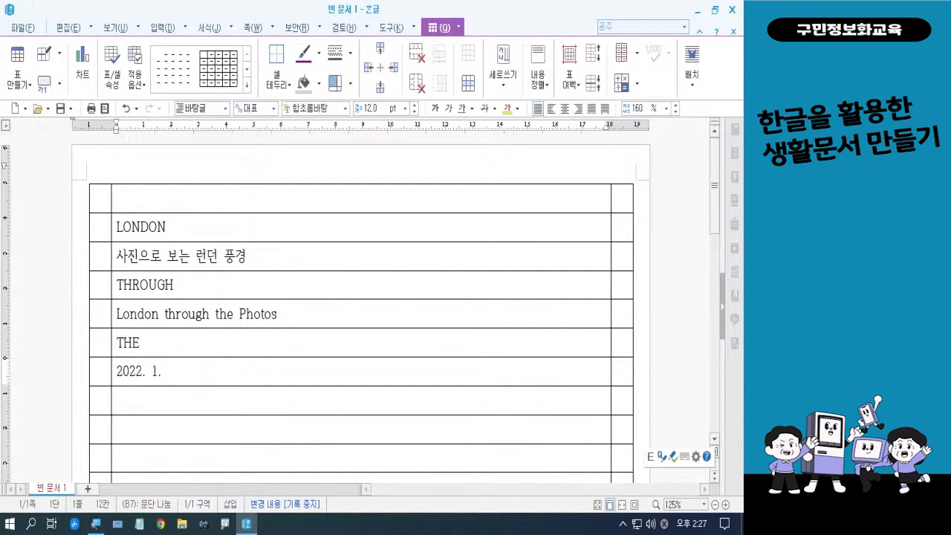
{"action": "key", "text": "BackSpace"}
{"action": "key", "text": "BackSpace"}
{"action": "type", "text": "5. 1."}
{"action": "type", "text": " ~ 2"}
{"action": "type", "text": "022. "}
{"action": "type", "text": "12."}
{"action": "type", "text": " 30"}
{"action": "left_click", "coordinate": [230, 371]}
{"action": "key", "text": "BackSpace"}
{"action": "key", "text": "BackSpace"}
{"action": "key", "text": "BackSpace"}
{"action": "key", "text": "BackSpace"}
{"action": "key", "text": "BackSpace"}
{"action": "key", "text": "BackSpace"}
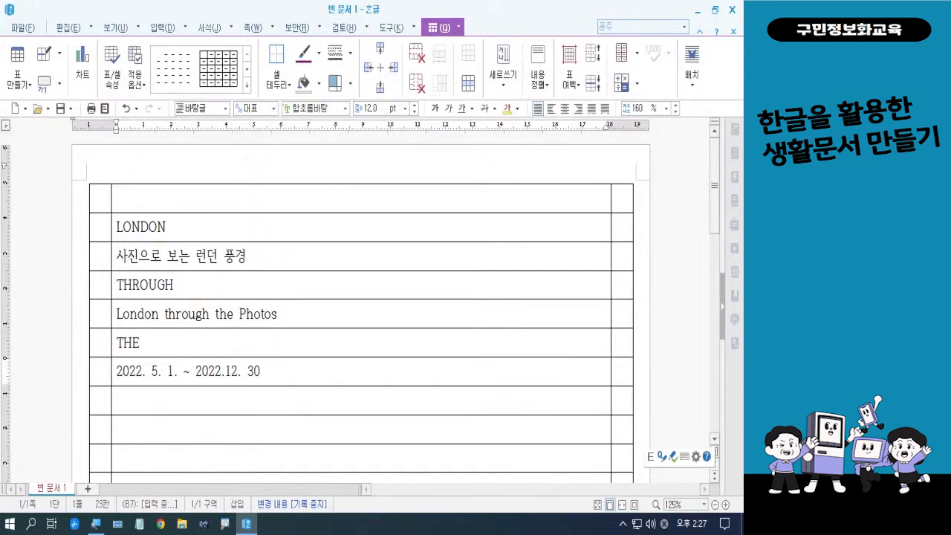
Step: Enter PHOTOS in the middle cell of the eighth row and place the cursor in the ninth row's middle cell
{"action": "left_click", "coordinate": [240, 397]}
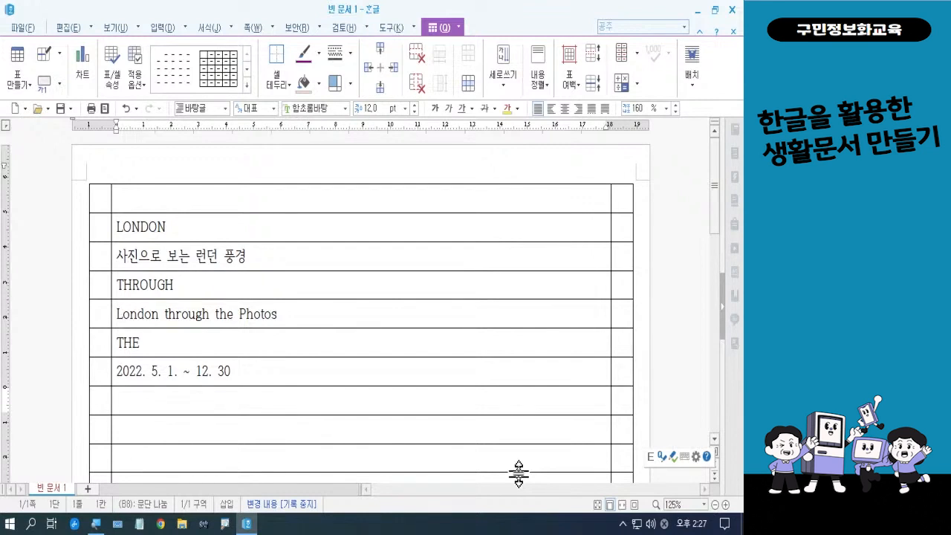
{"action": "type", "text": "PHOTOS"}
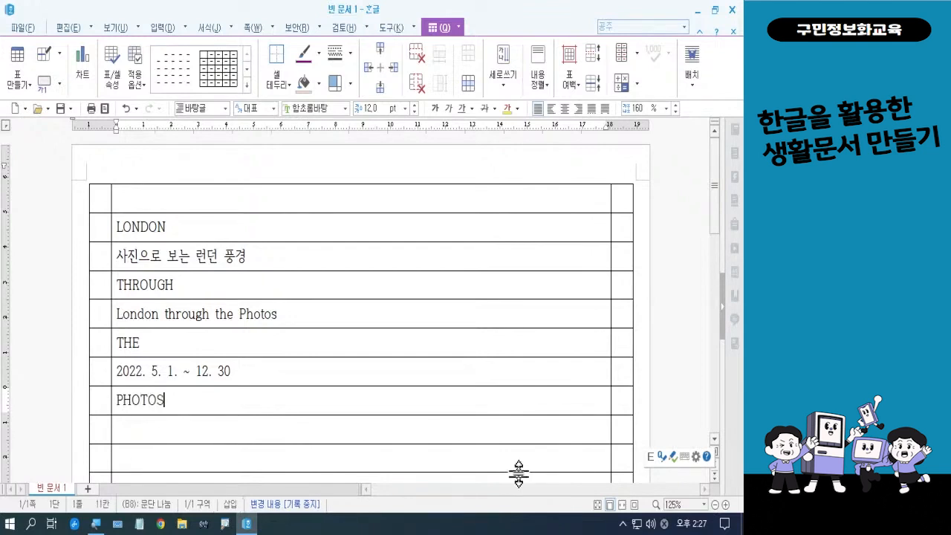
{"action": "left_click", "coordinate": [211, 427]}
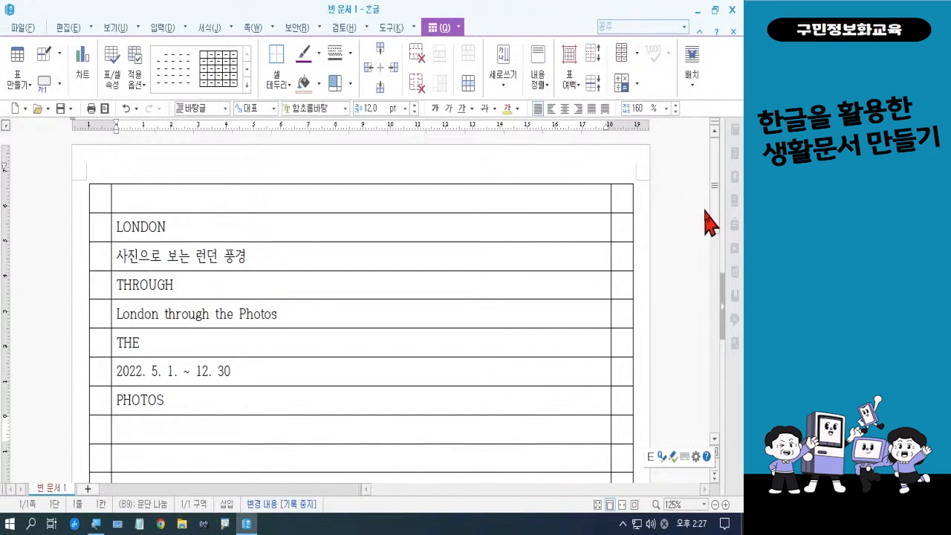
Step: Switch the keyboard input to Korean and enter 사진으로 만나는 런던 in the middle cell of the table's twelfth row
{"action": "left_click_drag", "start_coordinate": [711, 212], "coordinate": [717, 240]}
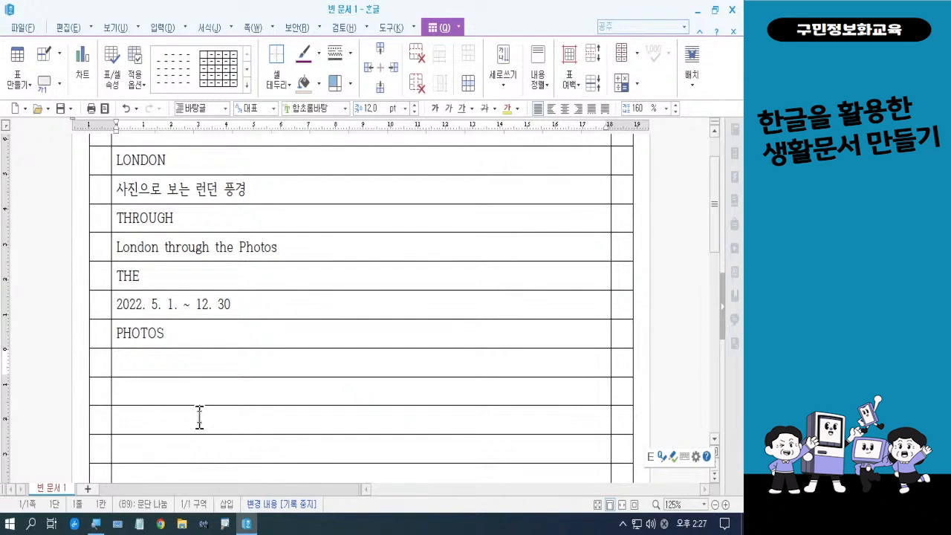
{"action": "left_click", "coordinate": [201, 456]}
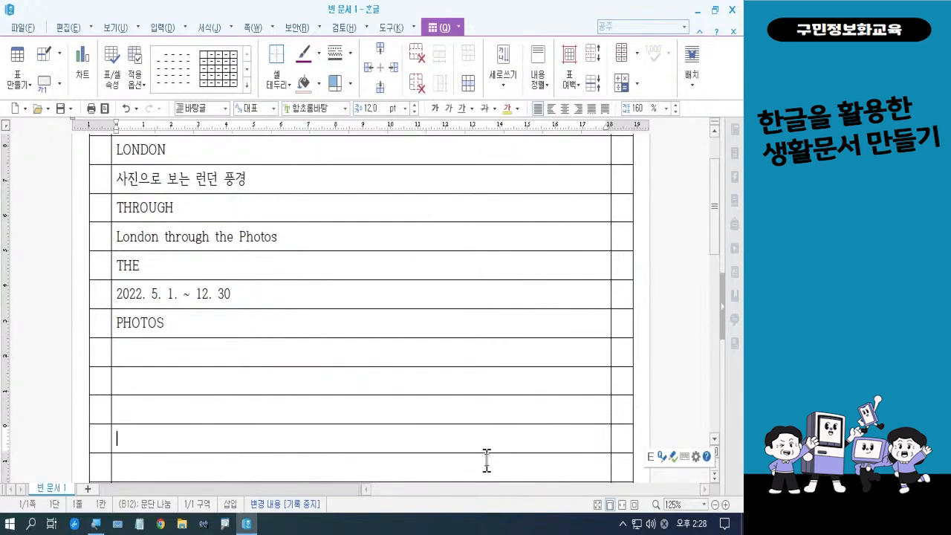
{"action": "key", "text": "Hangul"}
{"action": "type", "text": "사진"}
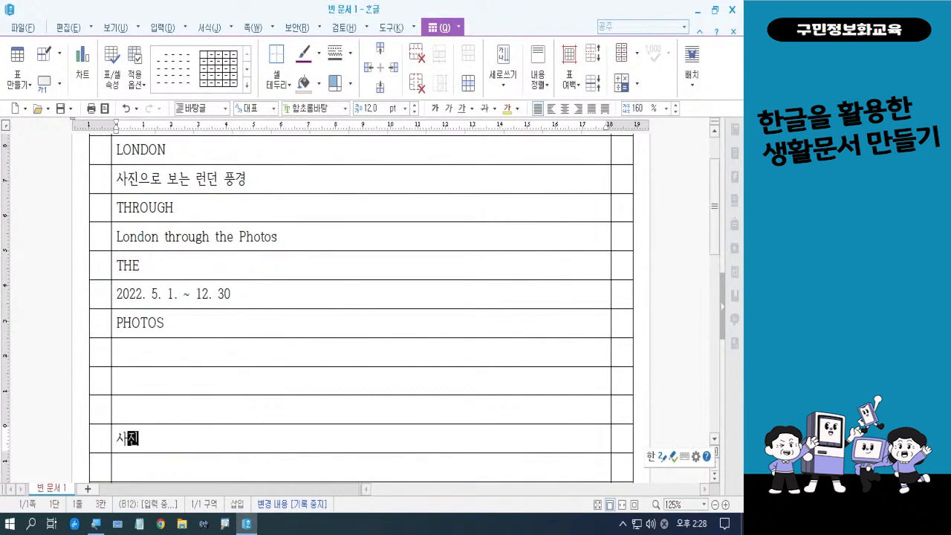
{"action": "type", "text": "으로 만나는"}
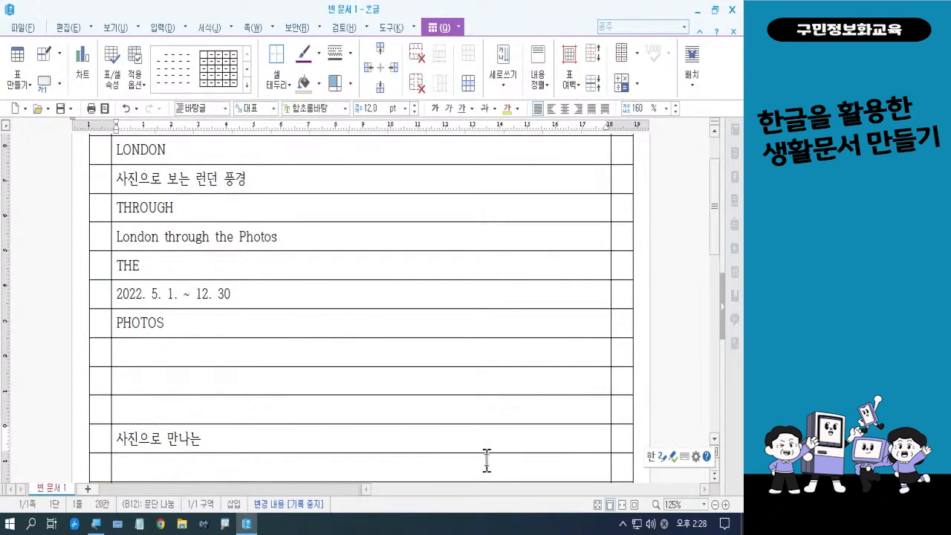
{"action": "type", "text": "런던"}
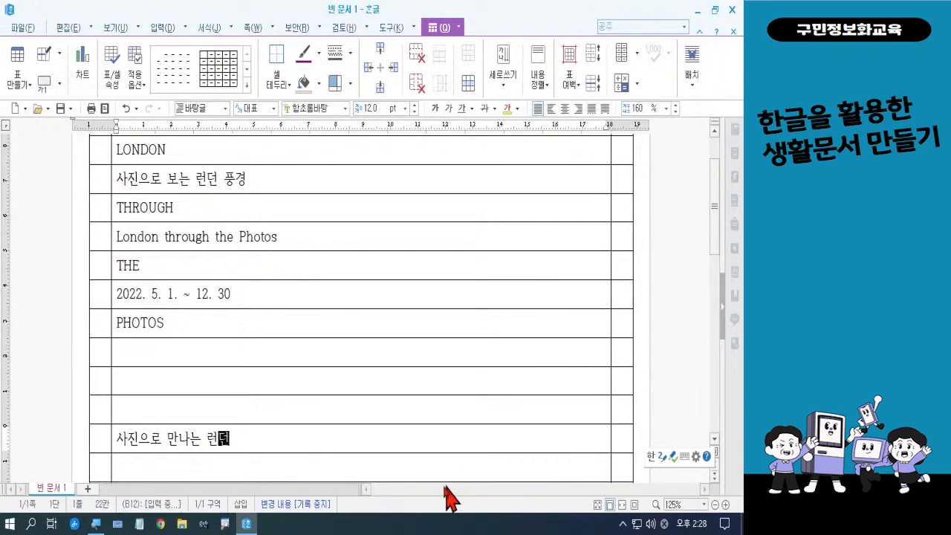
Step: Enter 2022. 5. 1. ~ 12. 30. 장소 : 잇미디어센터 갤러리 in the middle cell of the thirteenth row
{"action": "key", "text": "Down"}
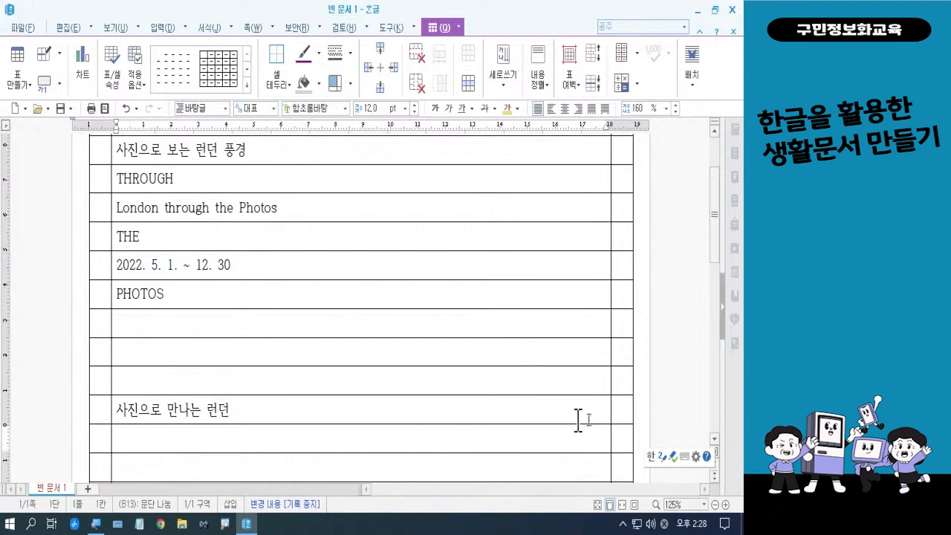
{"action": "type", "text": "2022. 5. 1. "}
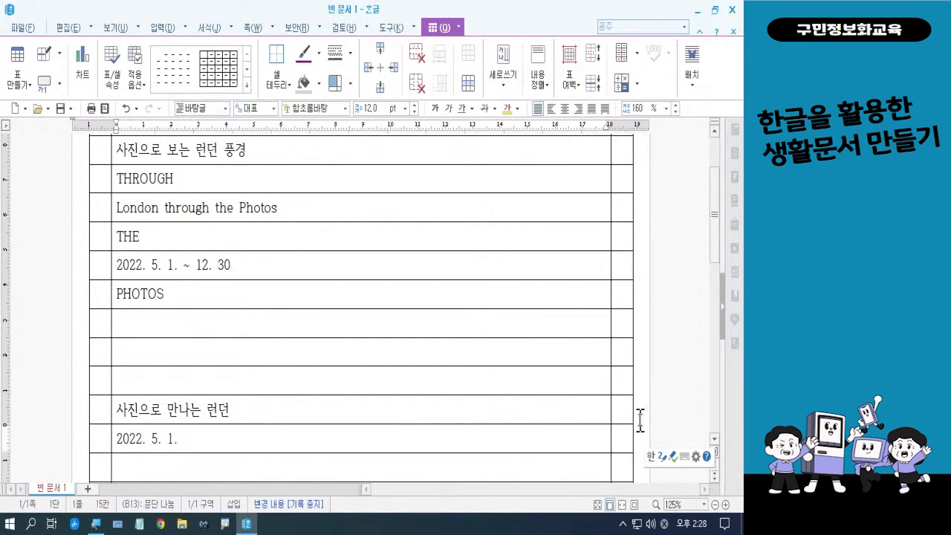
{"action": "type", "text": "~ 12. 30. 장소"}
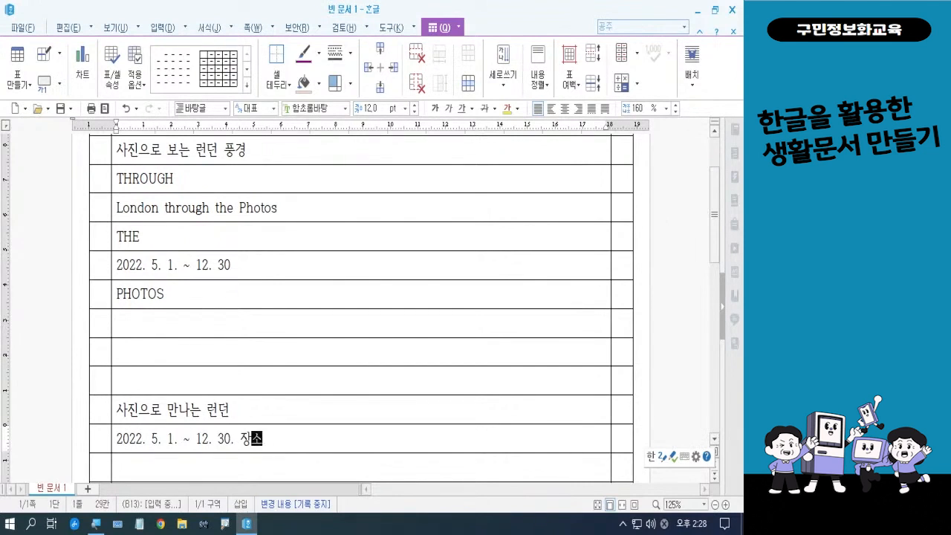
{"action": "type", "text": " :"}
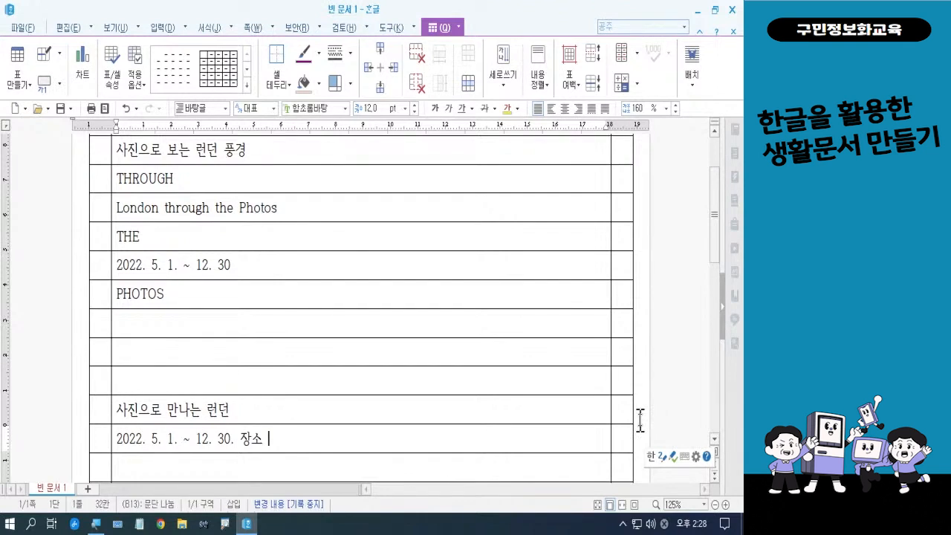
{"action": "type", "text": " 잇미디어"}
{"action": "type", "text": "세ㄴ터 ㄱ"}
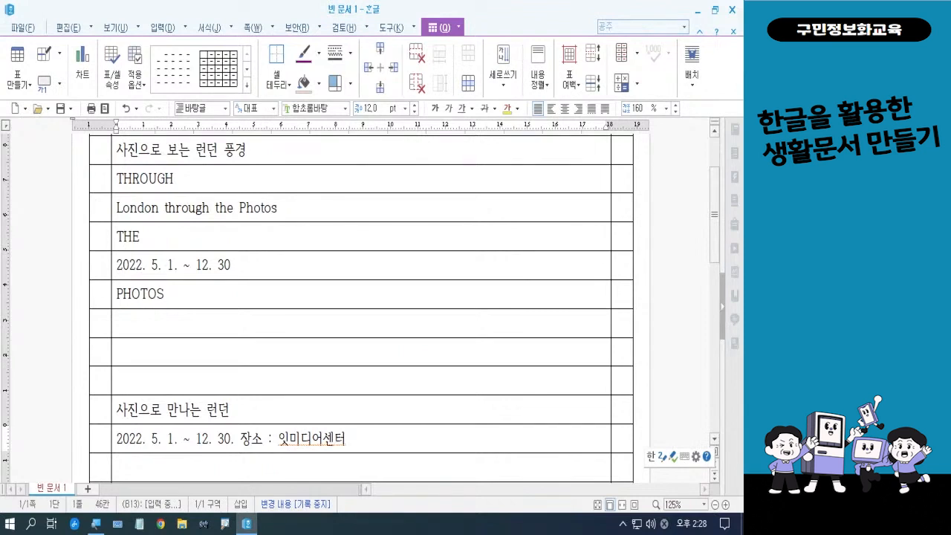
{"action": "type", "text": "ㅐㄹ러리"}
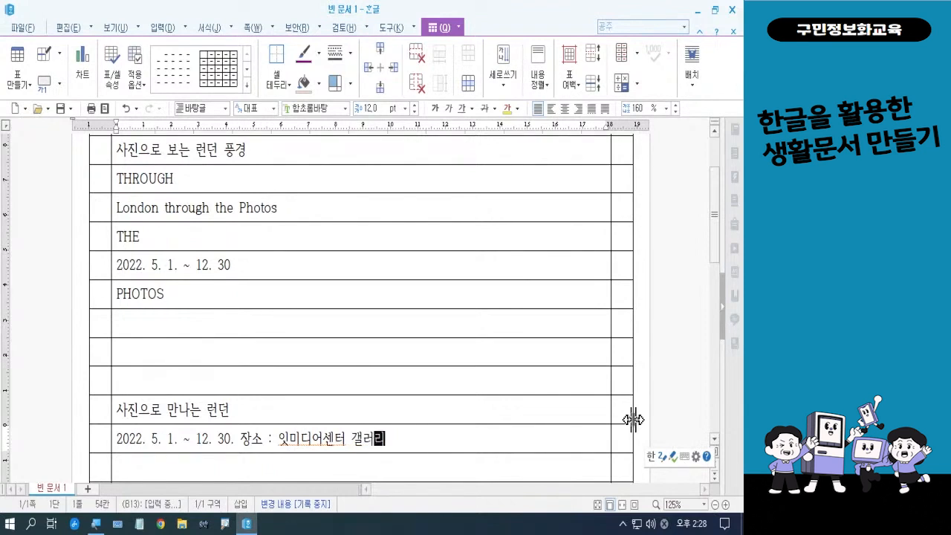
Step: Enter the venue's street address in the middle cell of the fifteenth row
{"action": "left_click_drag", "start_coordinate": [714, 249], "coordinate": [714, 260]}
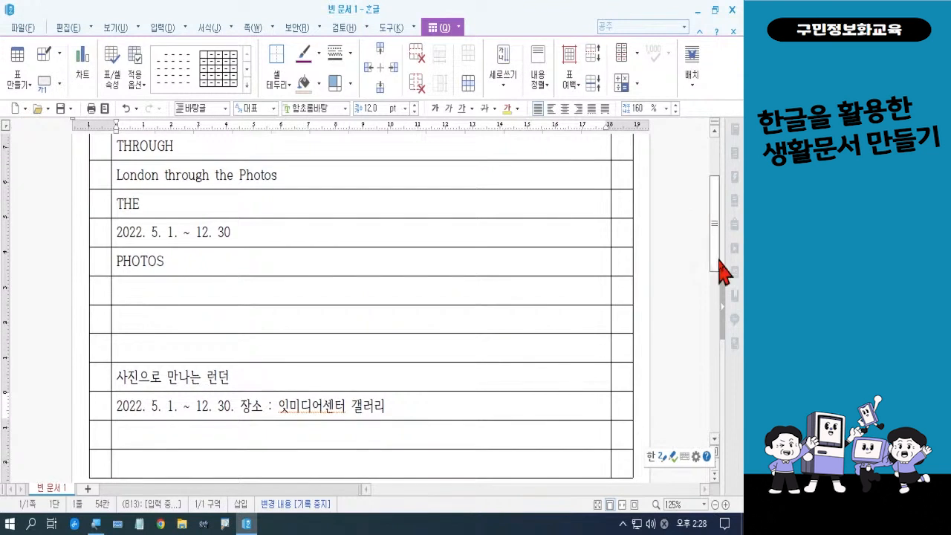
{"action": "left_click", "coordinate": [329, 472]}
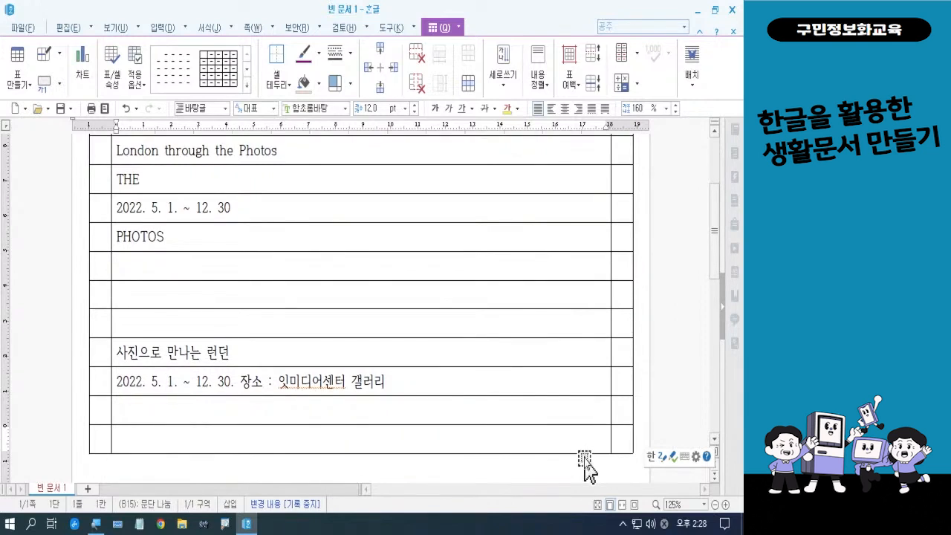
{"action": "type", "text": "성북"}
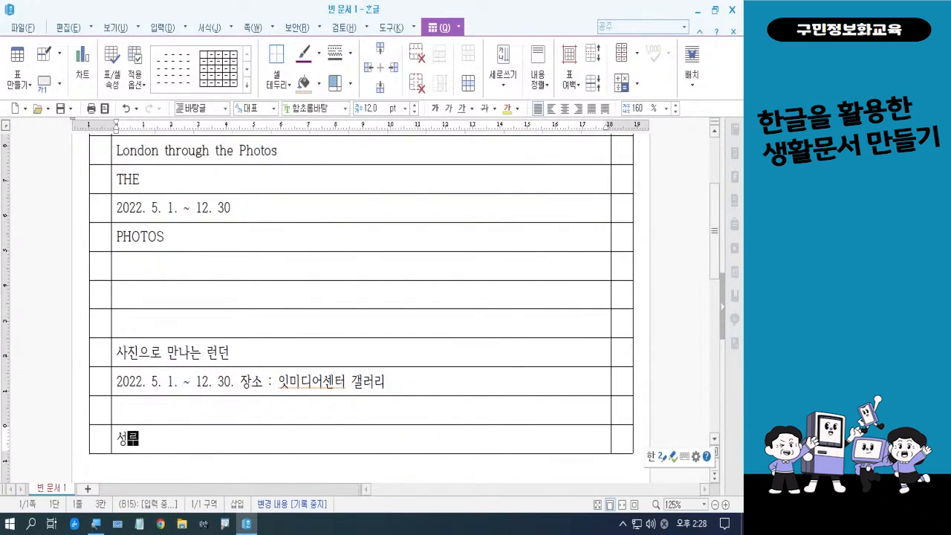
{"action": "key", "text": "BackSpace"}
{"action": "key", "text": "BackSpace"}
{"action": "key", "text": "BackSpace"}
{"action": "key", "text": "BackSpace"}
{"action": "type", "text": "서울시 송"}
{"action": "type", "text": "파"}
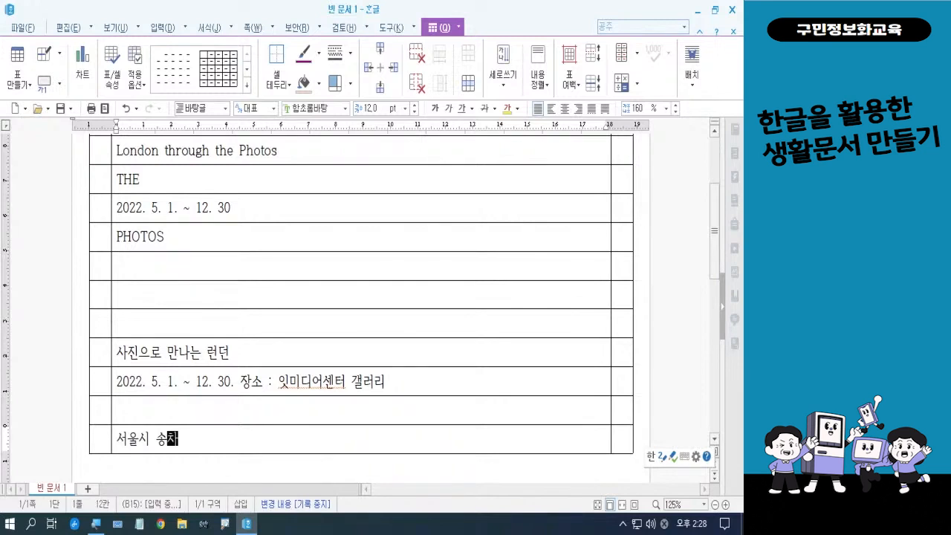
{"action": "type", "text": "구 올림"}
{"action": "type", "text": "피ㄱ"}
{"action": "type", "text": "로.. "}
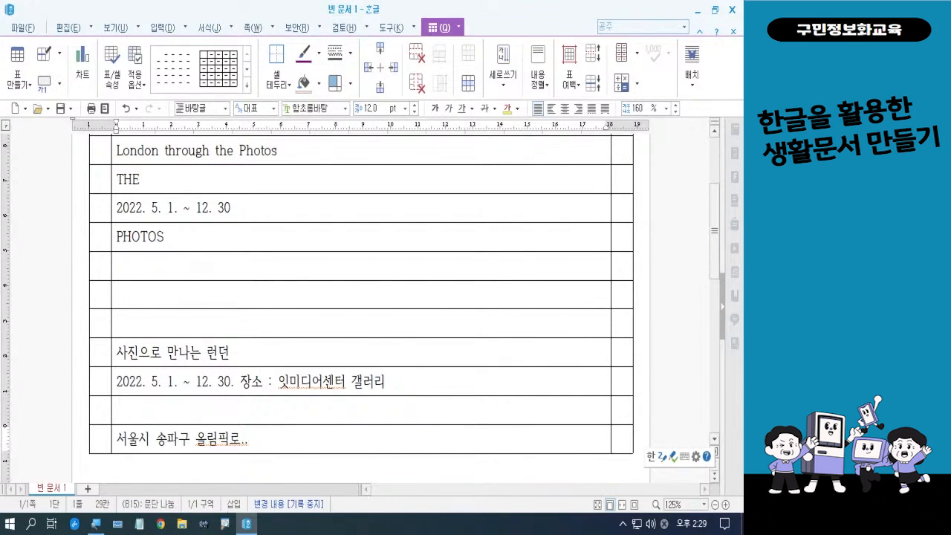
Step: Append the contact phone number and 후원 : 잇미디어 after the address, separating the entries with slashes
{"action": "type", "text": "/ 02-1234-5678 /"}
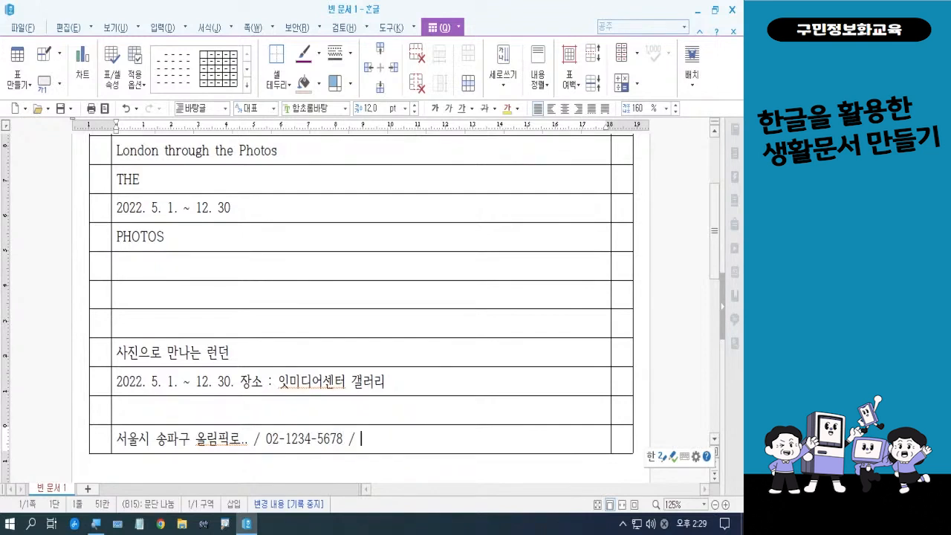
{"action": "type", "text": " 후우"}
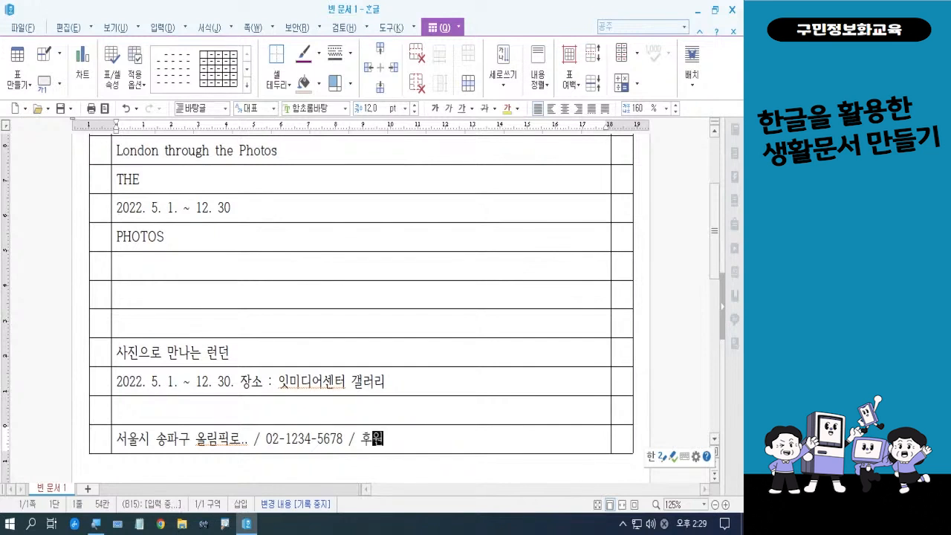
{"action": "type", "text": "ㄴ : ㄱㅐ"}
{"action": "key", "text": "BackSpace"}
{"action": "key", "text": "BackSpace"}
{"action": "type", "text": "잇미디어"}
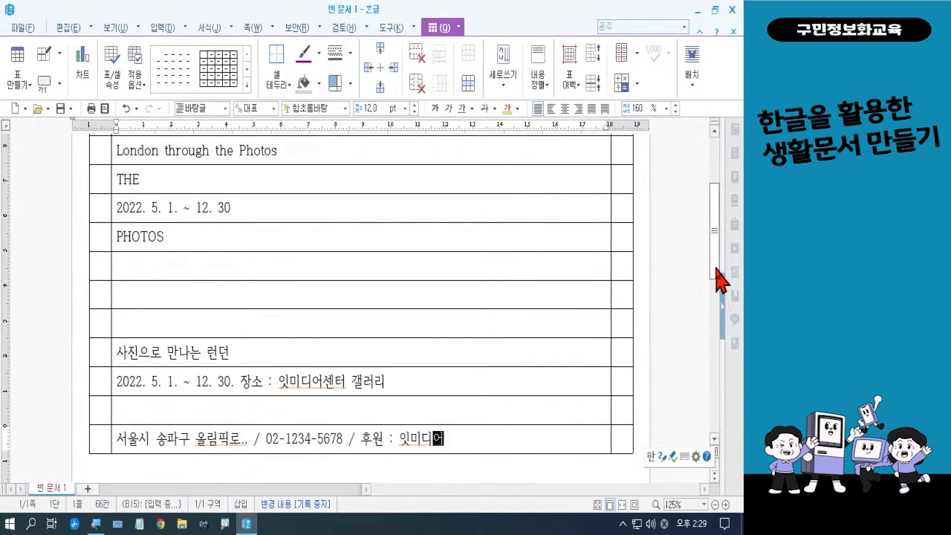
Step: Add a period at the end of the date range in the seventh row's middle cell
{"action": "left_click_drag", "start_coordinate": [715, 266], "coordinate": [715, 259]}
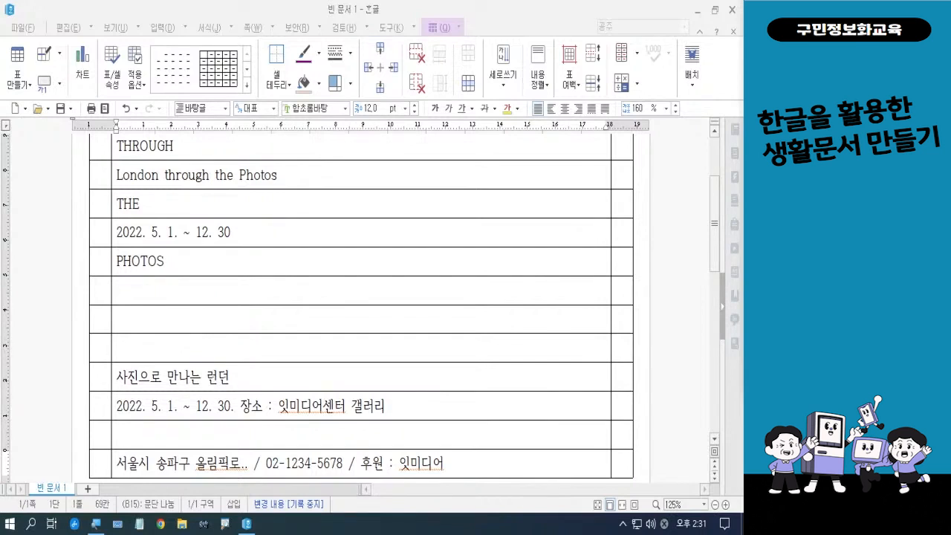
{"action": "left_click", "coordinate": [714, 243]}
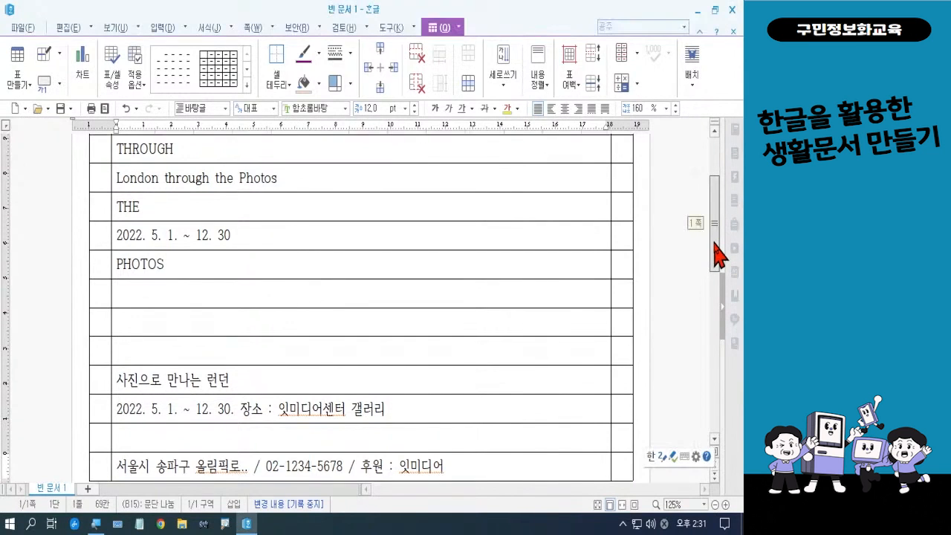
{"action": "left_click_drag", "start_coordinate": [714, 243], "coordinate": [711, 214]}
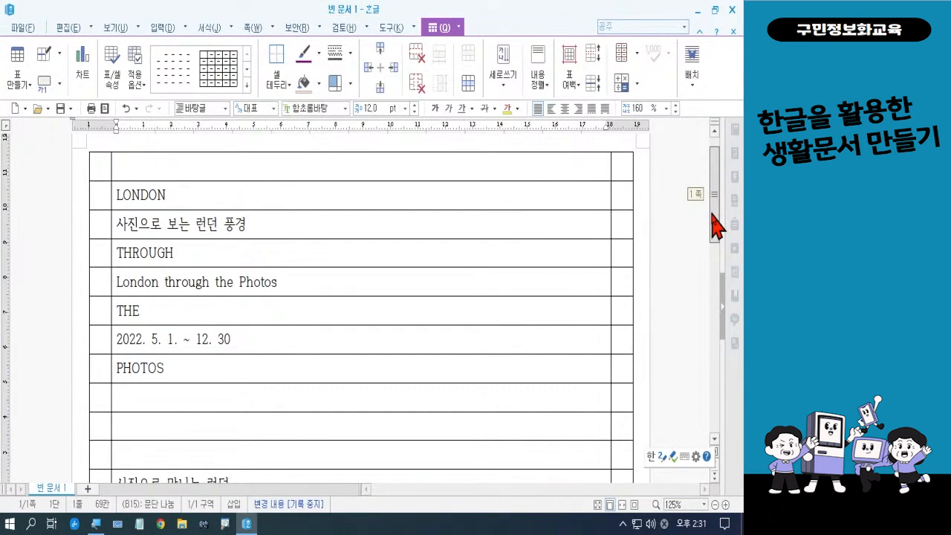
{"action": "left_click_drag", "start_coordinate": [710, 214], "coordinate": [718, 237]}
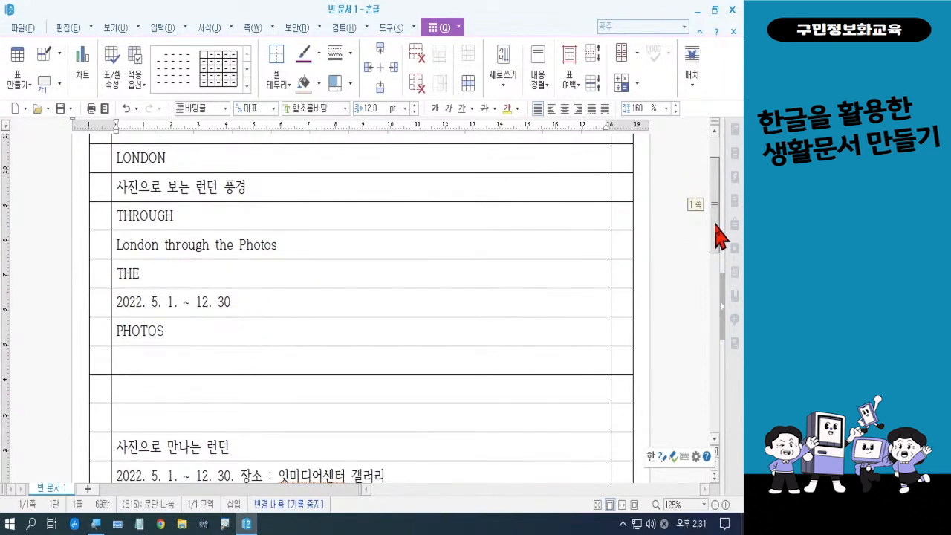
{"action": "left_click_drag", "start_coordinate": [716, 225], "coordinate": [718, 229]}
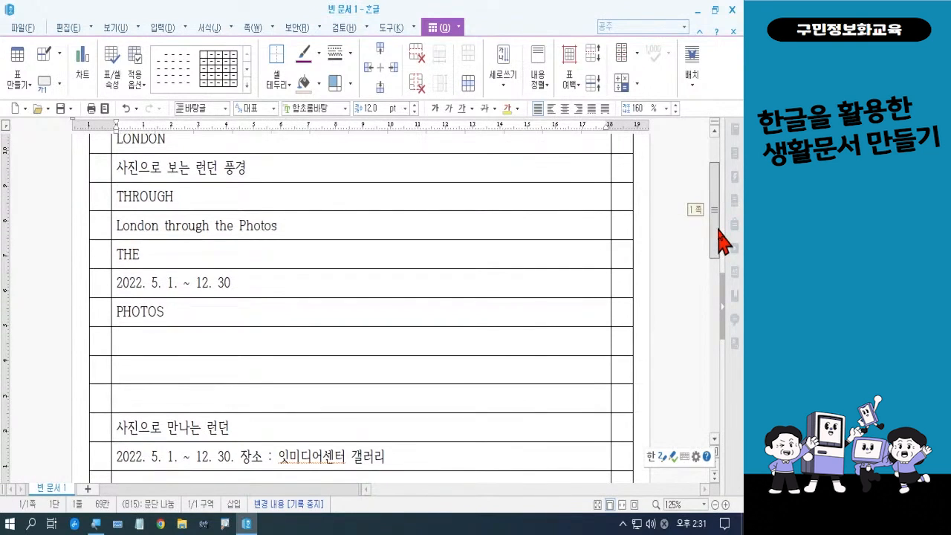
{"action": "left_click_drag", "start_coordinate": [717, 229], "coordinate": [717, 231]}
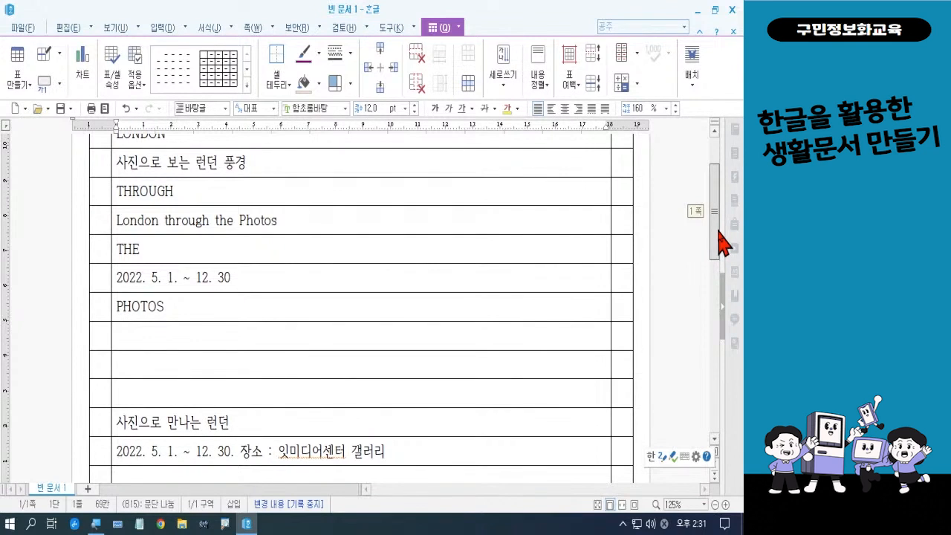
{"action": "left_click", "coordinate": [262, 279]}
{"action": "type", "text": "."}
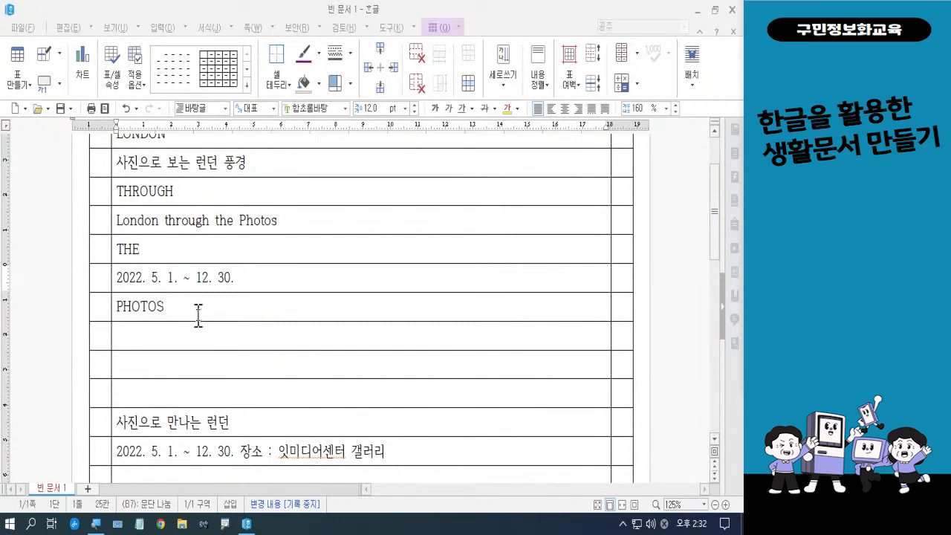
Step: Split the twelfth row's middle cell into 2 columns without splitting rows, and place the cursor in the eleventh row's middle cell
{"action": "left_click", "coordinate": [715, 252]}
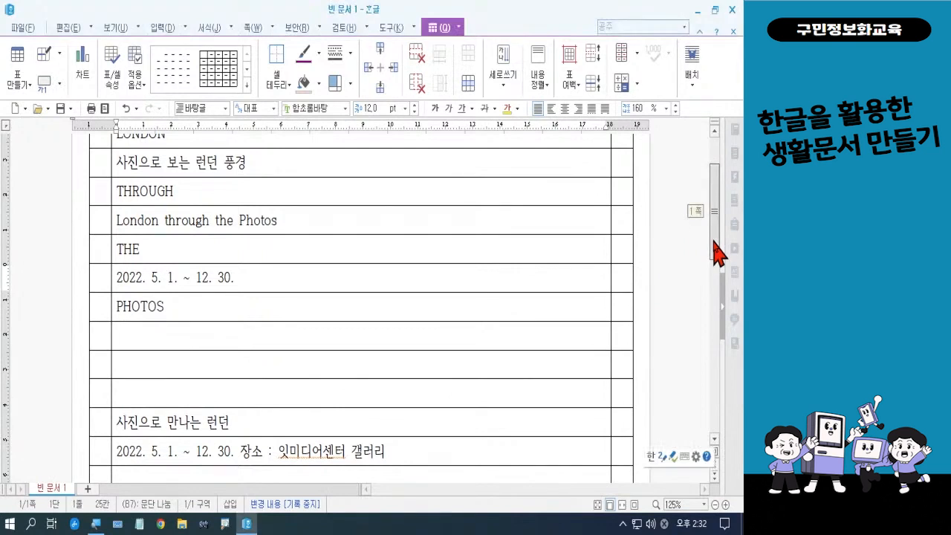
{"action": "left_click_drag", "start_coordinate": [716, 253], "coordinate": [719, 273]}
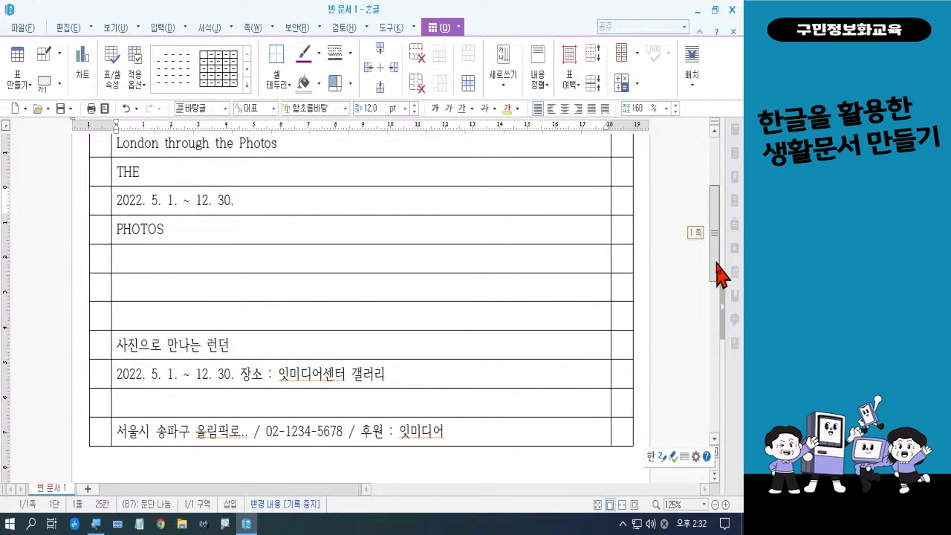
{"action": "scroll", "coordinate": [716, 262], "scroll_direction": "up", "scroll_amount": 3}
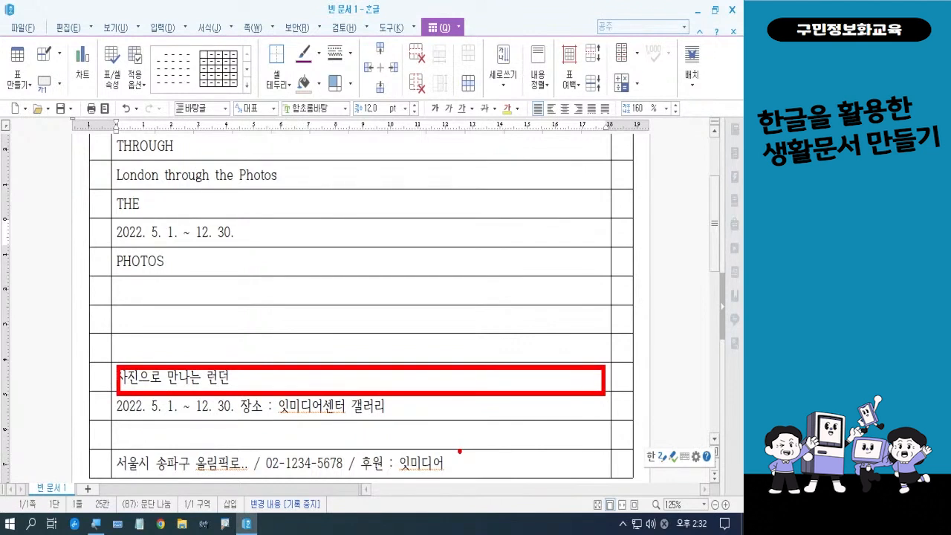
{"action": "mouse_move", "coordinate": [356, 348]}
{"action": "left_mouse_down"}
{"action": "mouse_move", "coordinate": [364, 364]}
{"action": "mouse_move", "coordinate": [378, 339]}
{"action": "left_mouse_up"}
{"action": "key", "text": "Escape"}
{"action": "left_click", "coordinate": [373, 378]}
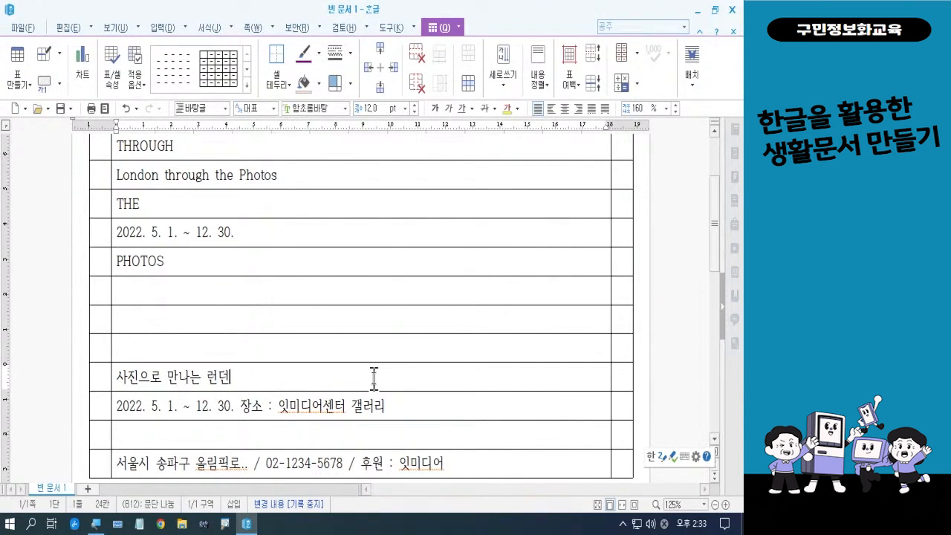
{"action": "right_click", "coordinate": [374, 377]}
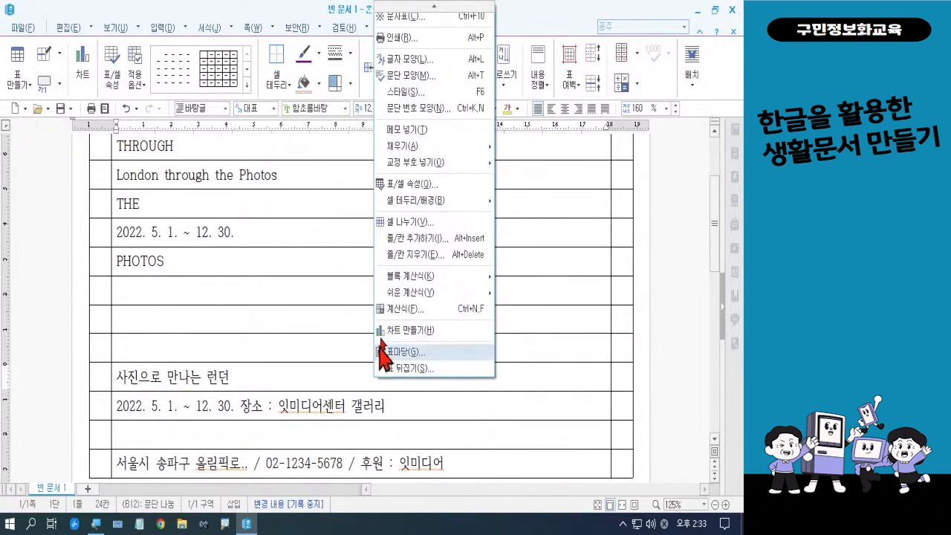
{"action": "left_click", "coordinate": [408, 222]}
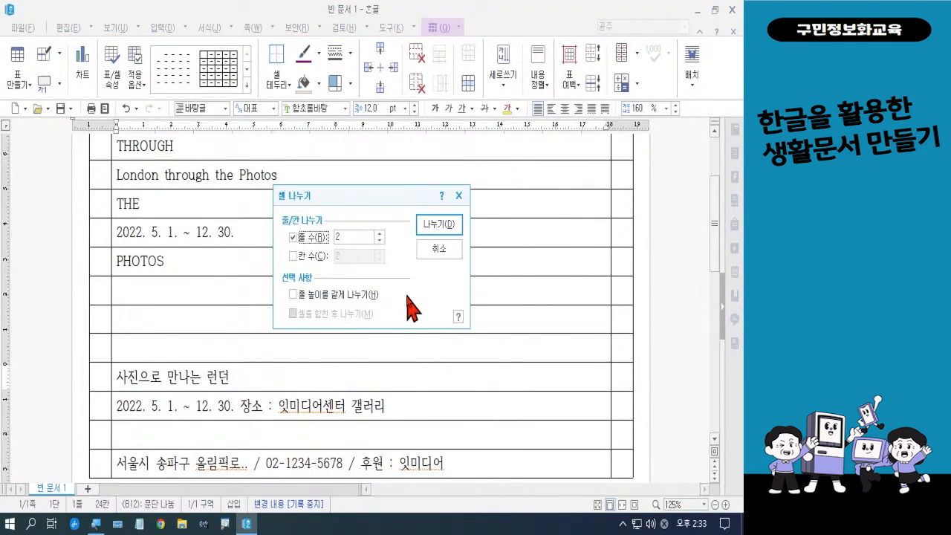
{"action": "left_click", "coordinate": [292, 237]}
{"action": "left_click", "coordinate": [293, 256]}
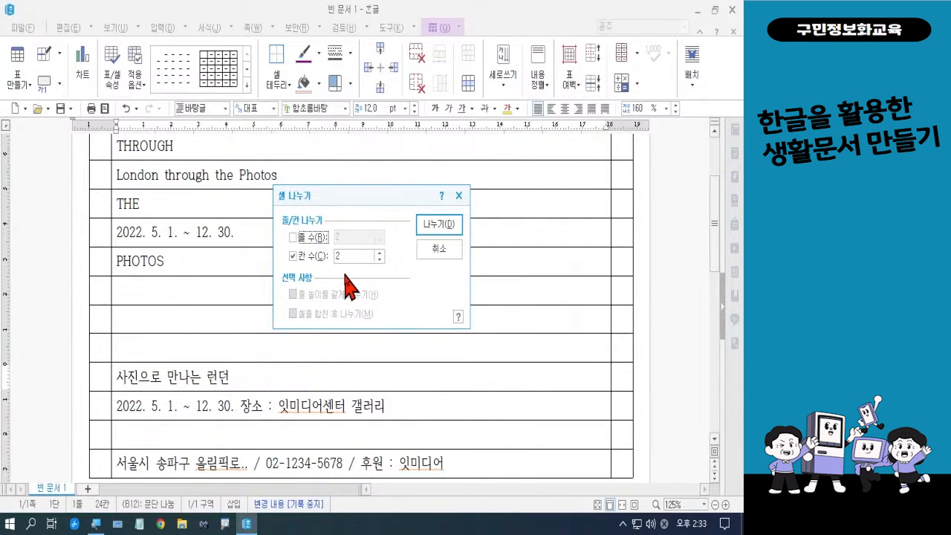
{"action": "left_click", "coordinate": [439, 224]}
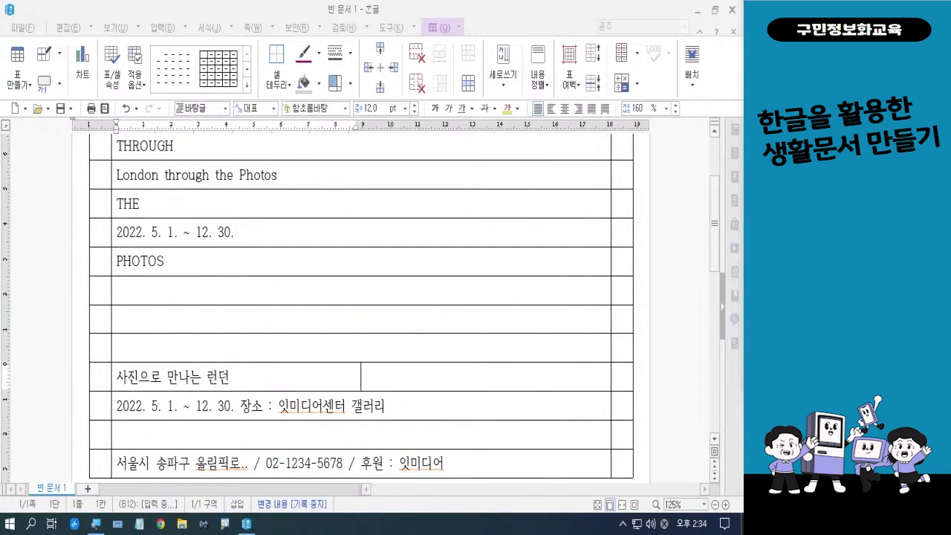
{"action": "left_click", "coordinate": [195, 336]}
{"action": "scroll", "coordinate": [194, 329], "scroll_direction": "up", "scroll_amount": 3}
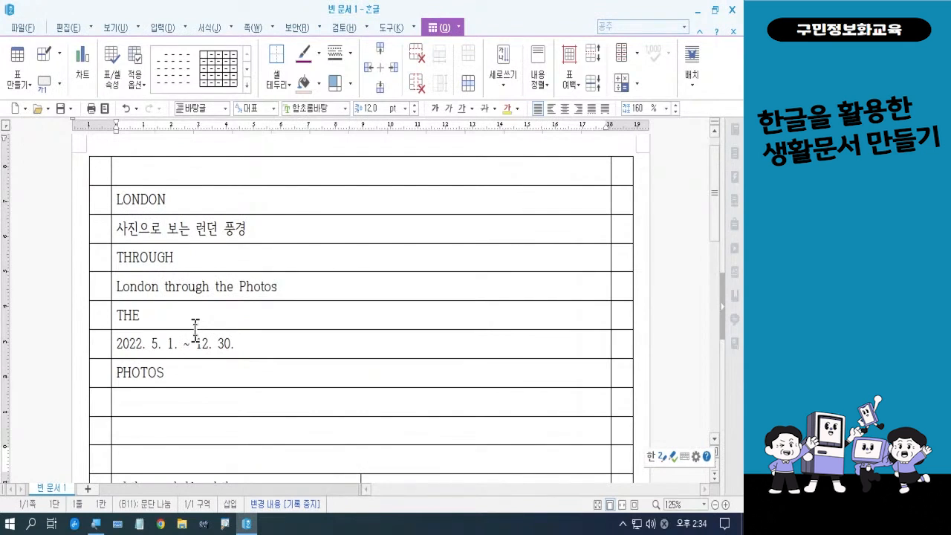
Step: Set the font size of the LONDON, THROUGH, THE and PHOTOS cells together to 75 pt
{"action": "left_click", "coordinate": [186, 195]}
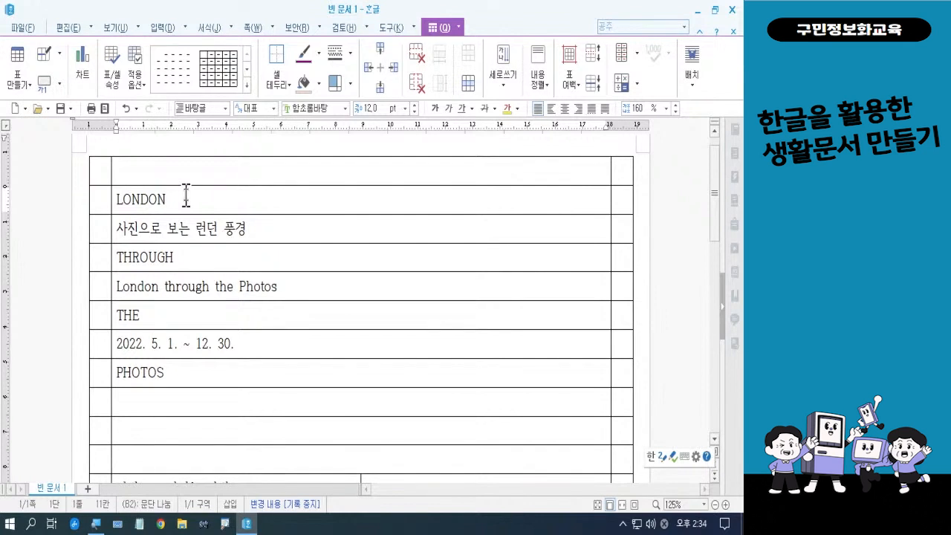
{"action": "key", "text": "F5"}
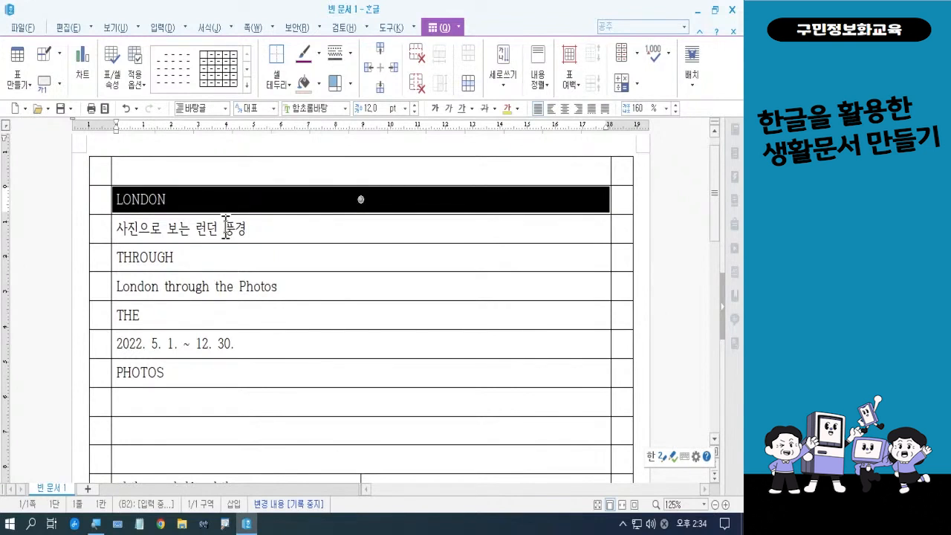
{"action": "left_click", "coordinate": [215, 259], "text": "ctrl"}
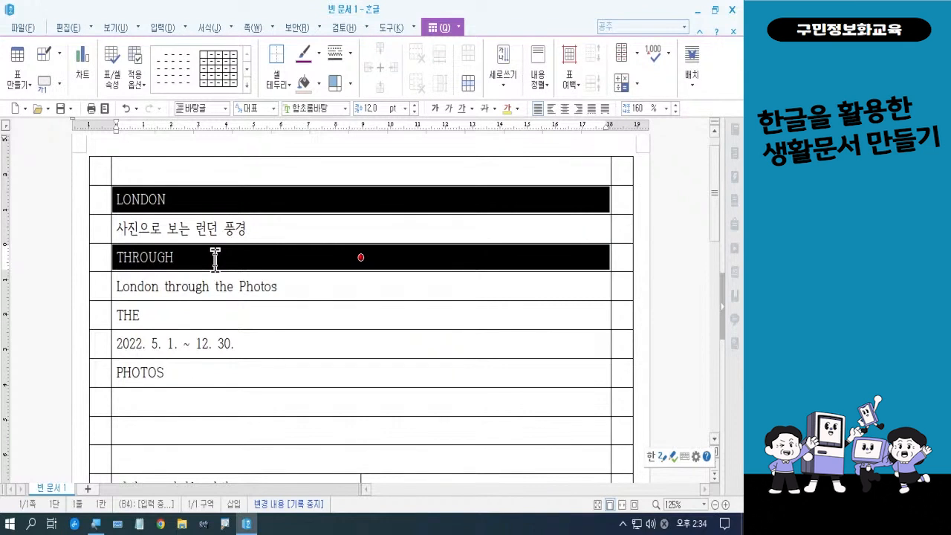
{"action": "left_click", "coordinate": [182, 316], "text": "ctrl"}
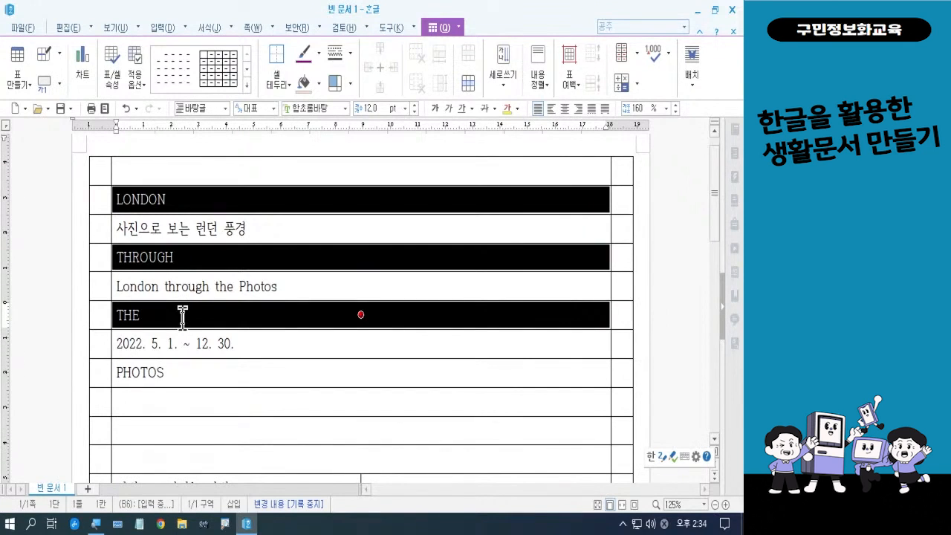
{"action": "left_click", "coordinate": [184, 375], "text": "ctrl"}
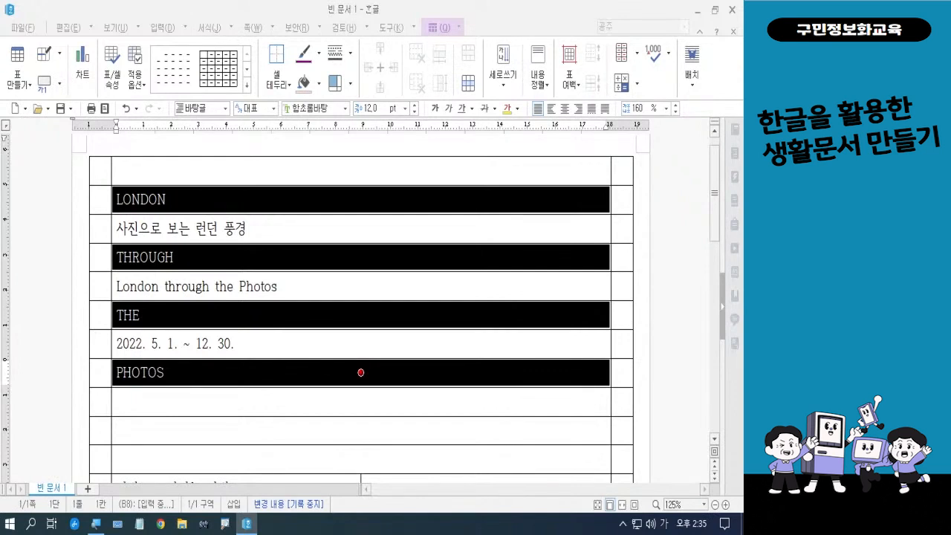
{"action": "key", "text": "Hangul"}
{"action": "key", "text": "Hangul"}
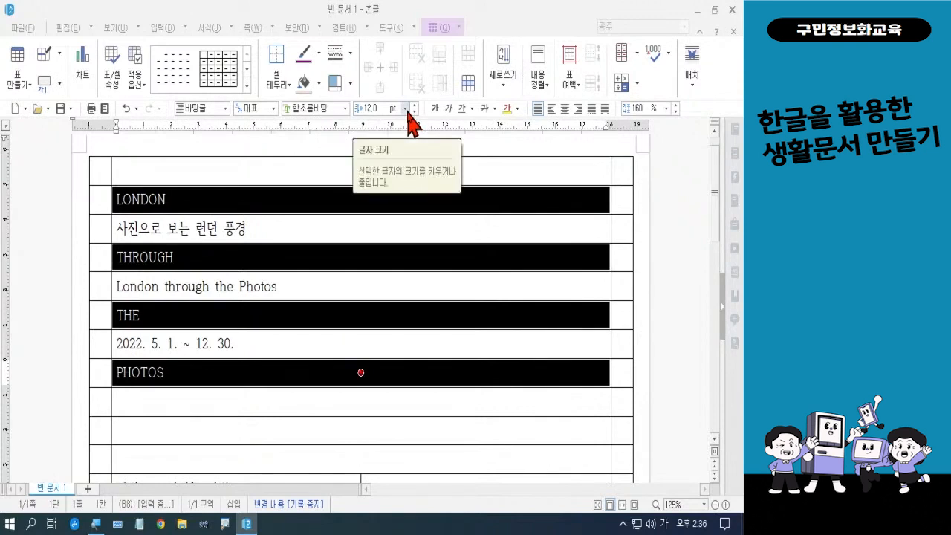
{"action": "left_click", "coordinate": [378, 109]}
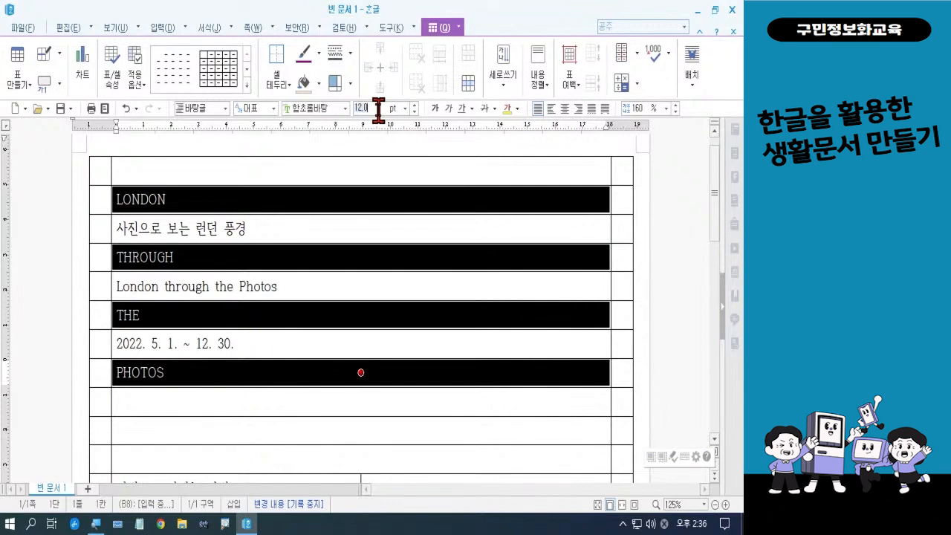
{"action": "key", "text": "BackSpace"}
{"action": "type", "text": "79"}
{"action": "key", "text": "Return"}
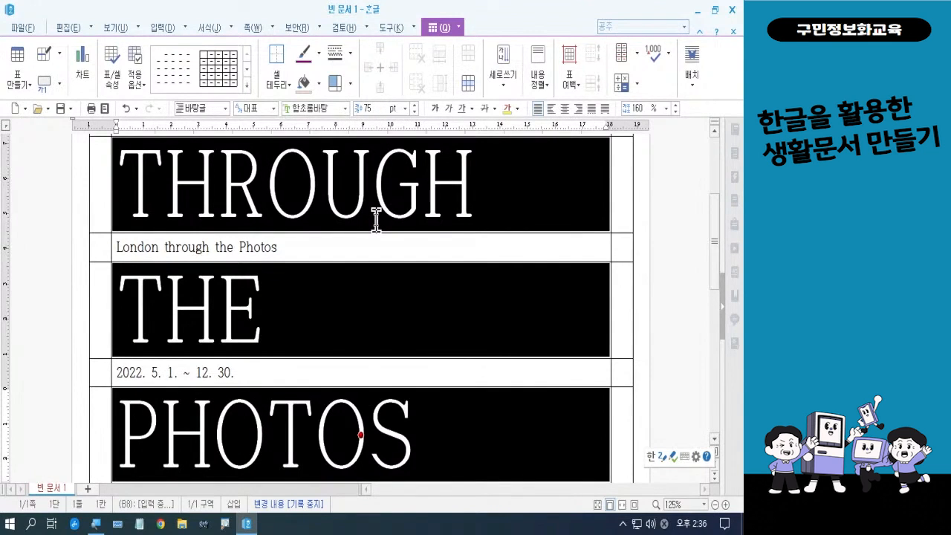
Step: Change the font of the four selected title-word cells to 휴먼둥근헤드라인
{"action": "left_click", "coordinate": [345, 110]}
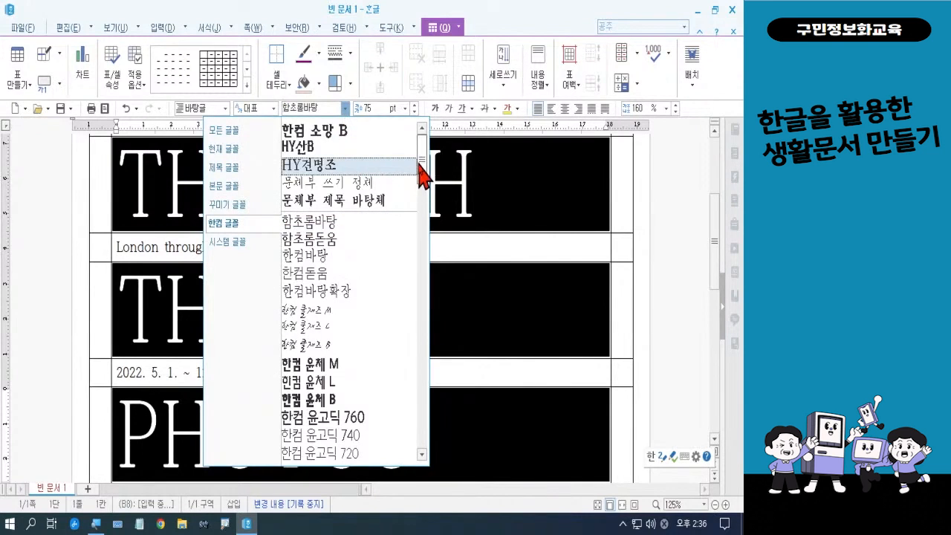
{"action": "left_click_drag", "start_coordinate": [419, 176], "coordinate": [423, 256]}
{"action": "scroll", "coordinate": [424, 205], "scroll_direction": "down", "scroll_amount": 1}
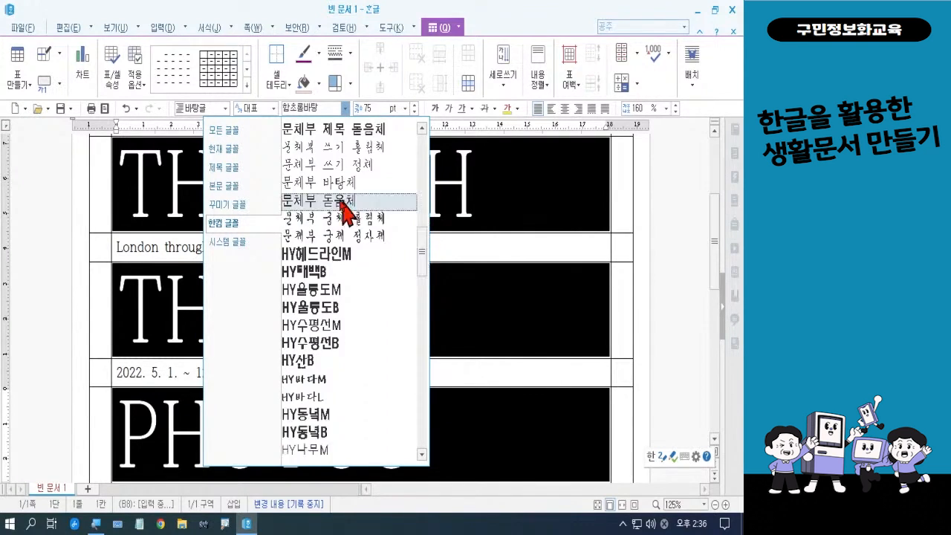
{"action": "left_click", "coordinate": [251, 134]}
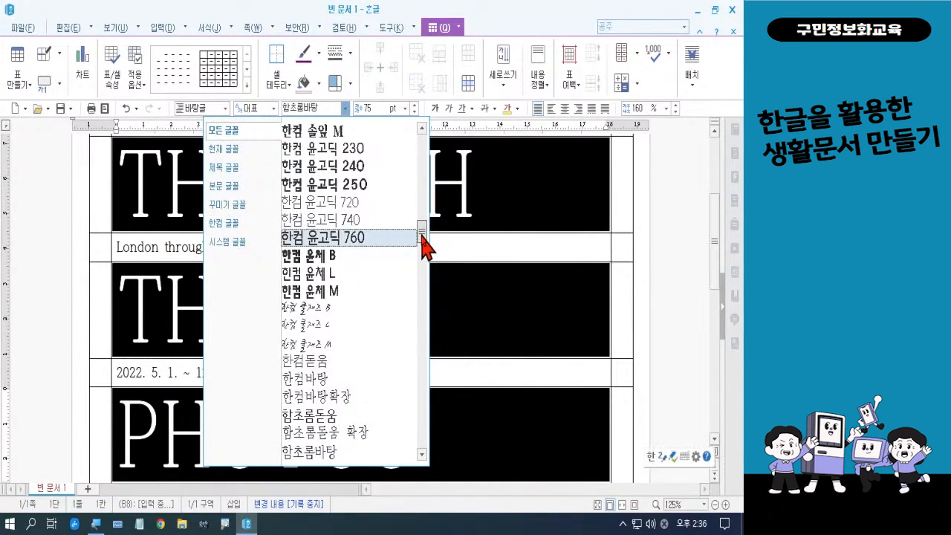
{"action": "left_click_drag", "start_coordinate": [424, 238], "coordinate": [425, 267]}
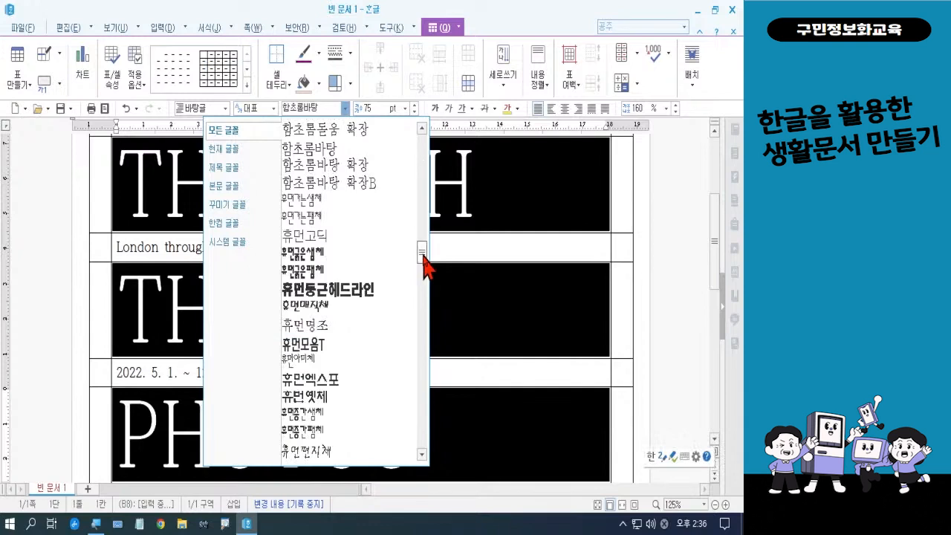
{"action": "left_click", "coordinate": [370, 290]}
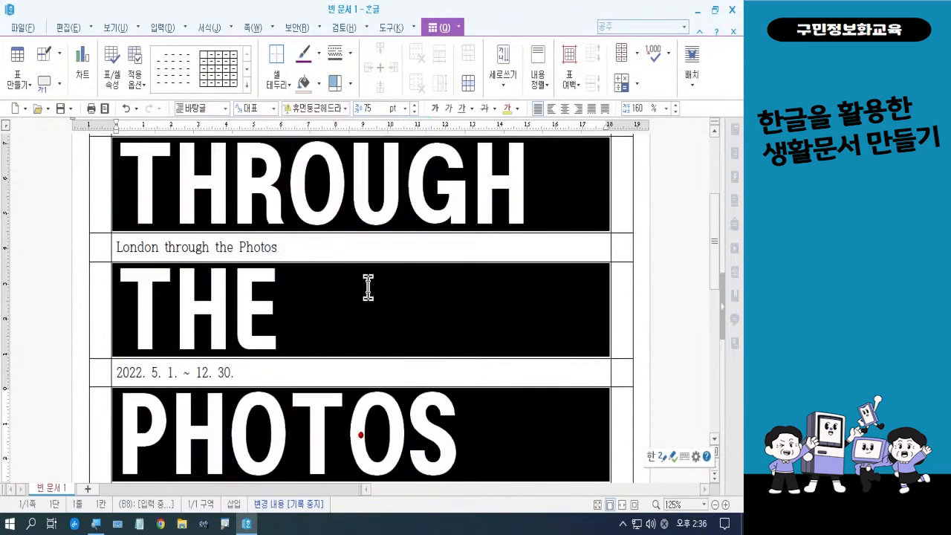
Step: Italicize the text in the four selected title-word cells
{"action": "left_click", "coordinate": [447, 110]}
{"action": "left_click", "coordinate": [448, 109]}
{"action": "left_click", "coordinate": [448, 110]}
{"action": "left_click", "coordinate": [448, 110]}
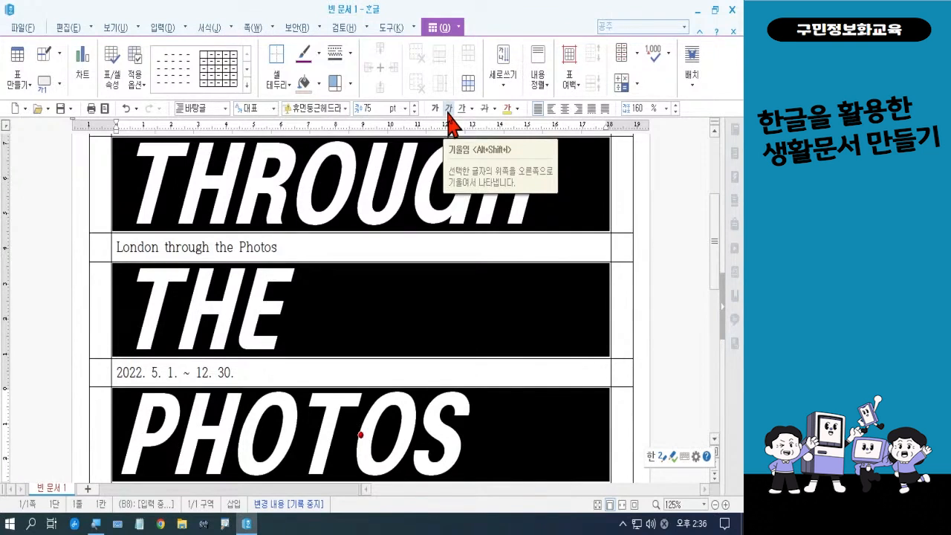
Step: Give the title-word cells' paragraphs a 3 pt left margin, a 20 pt right margin and distributed alignment, and release the cell selection
{"action": "right_click", "coordinate": [364, 175]}
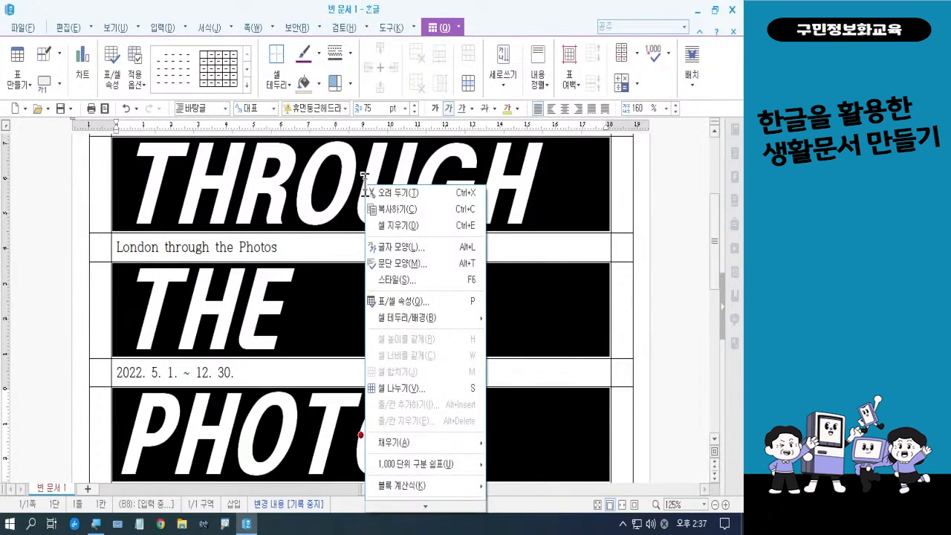
{"action": "left_click", "coordinate": [394, 267]}
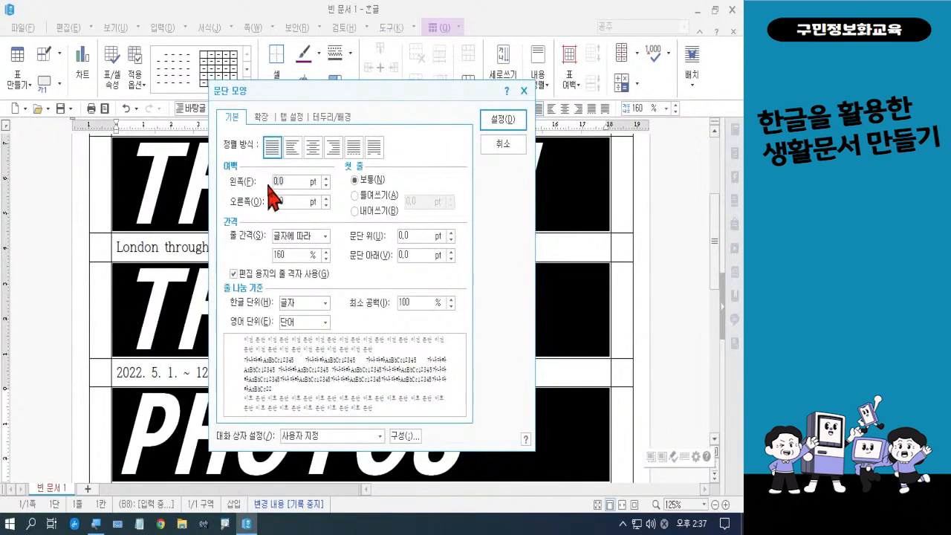
{"action": "type", "text": "3"}
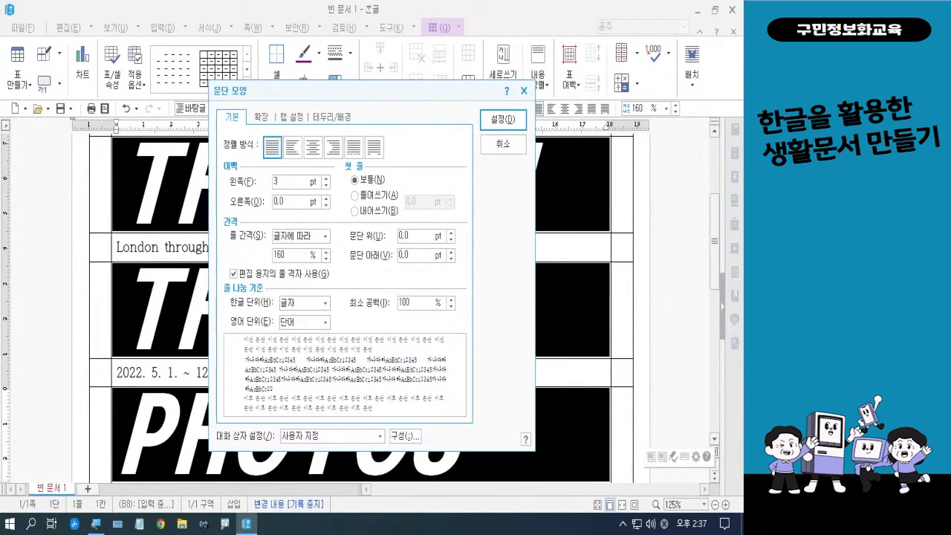
{"action": "left_click", "coordinate": [272, 202]}
{"action": "type", "text": "20"}
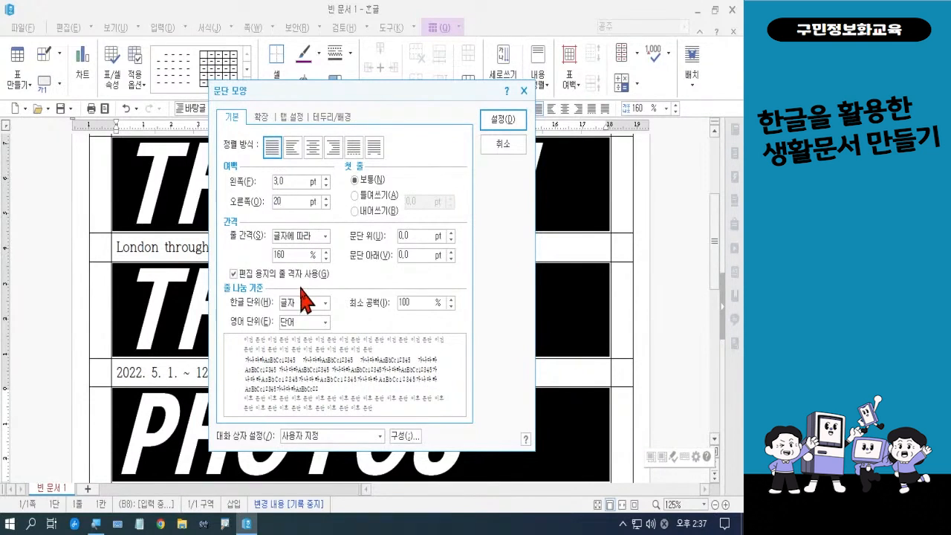
{"action": "left_click_drag", "start_coordinate": [338, 126], "coordinate": [369, 176]}
{"action": "left_click_drag", "start_coordinate": [358, 143], "coordinate": [415, 108]}
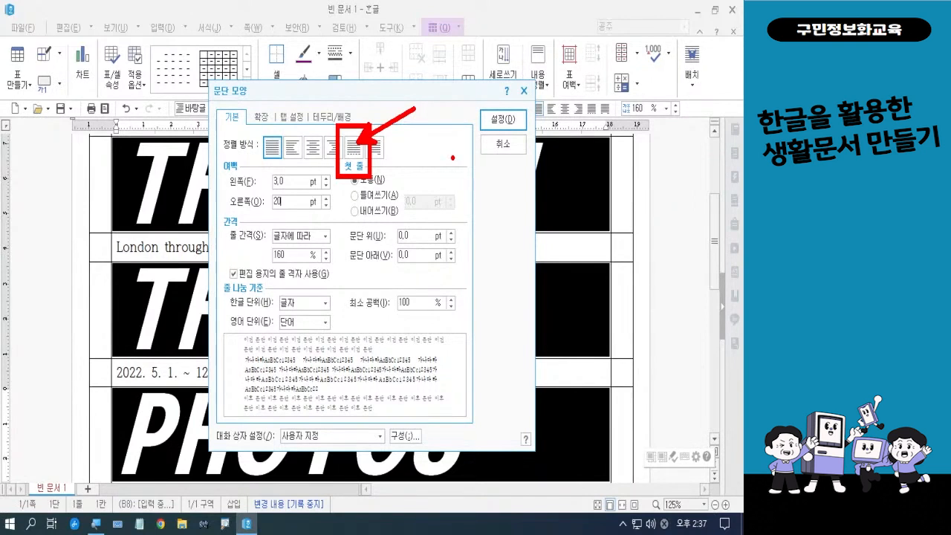
{"action": "key", "text": "Escape"}
{"action": "left_click", "coordinate": [357, 149]}
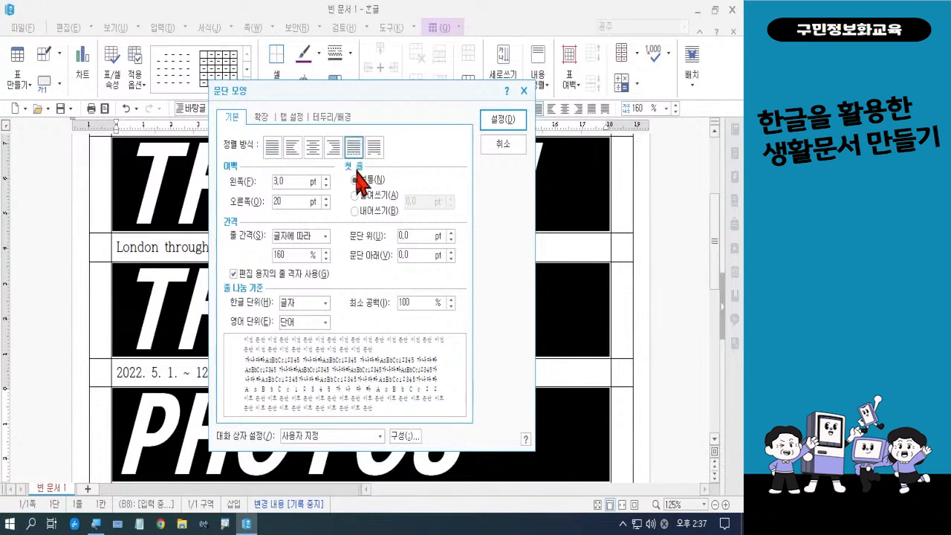
{"action": "left_click", "coordinate": [503, 121]}
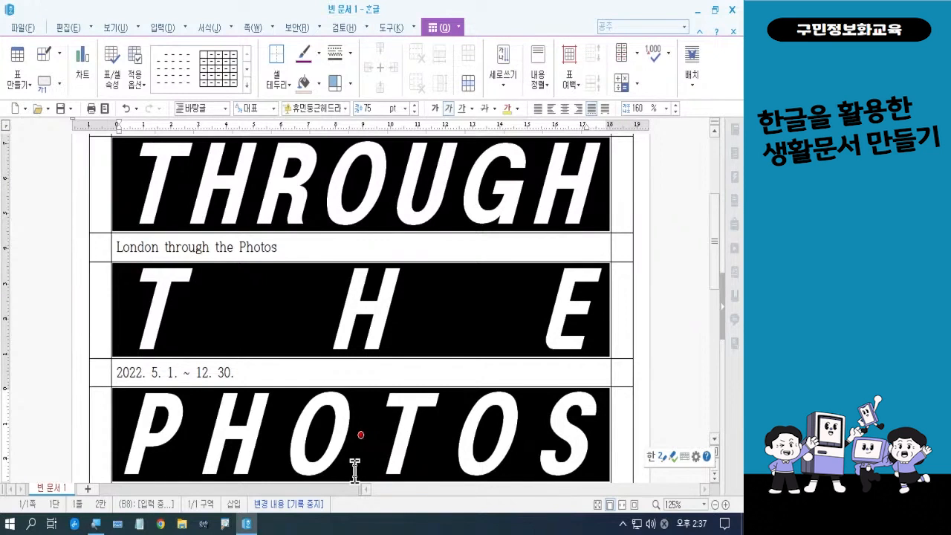
{"action": "key", "text": "Escape"}
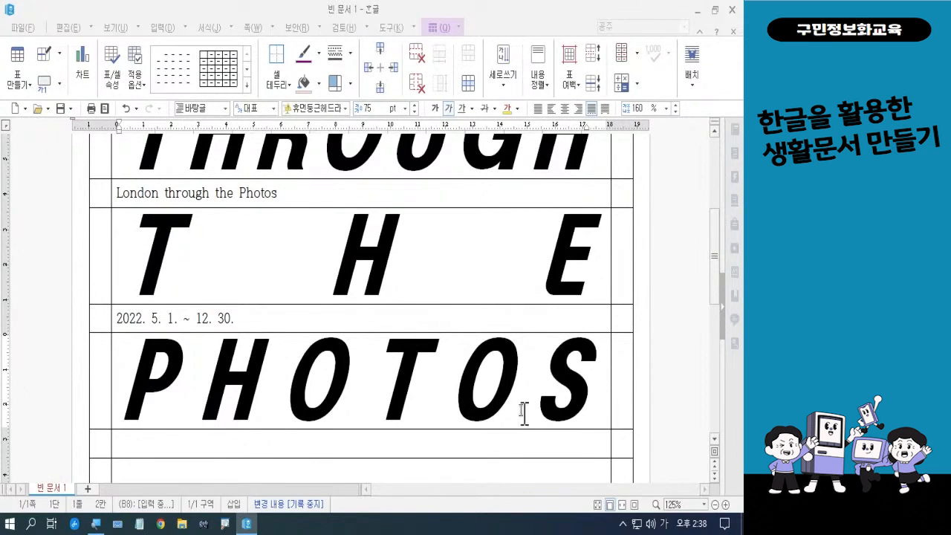
Step: Set the font size of the Korean subtitle, London through the Photos and date range cells together to 28 pt
{"action": "left_click", "coordinate": [714, 505]}
{"action": "left_click", "coordinate": [714, 504]}
{"action": "left_click", "coordinate": [714, 505]}
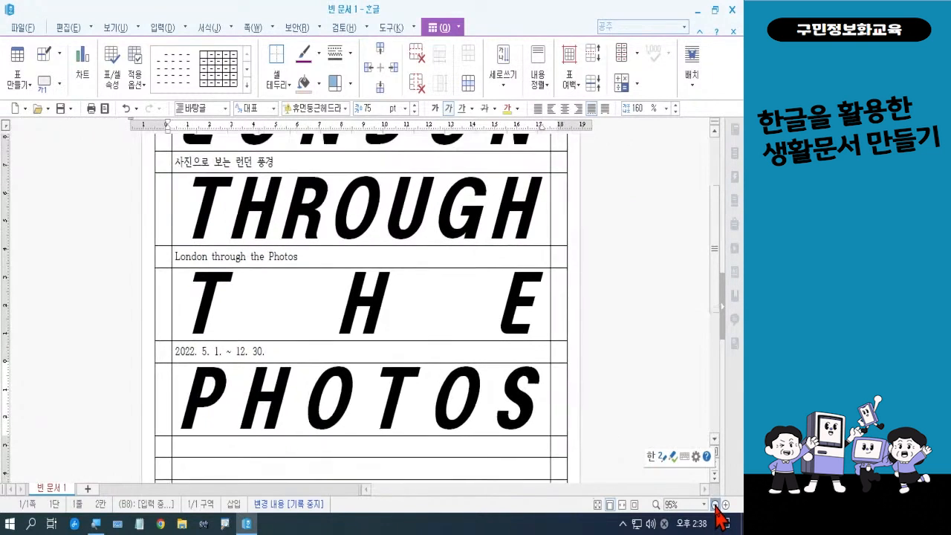
{"action": "left_click", "coordinate": [714, 504]}
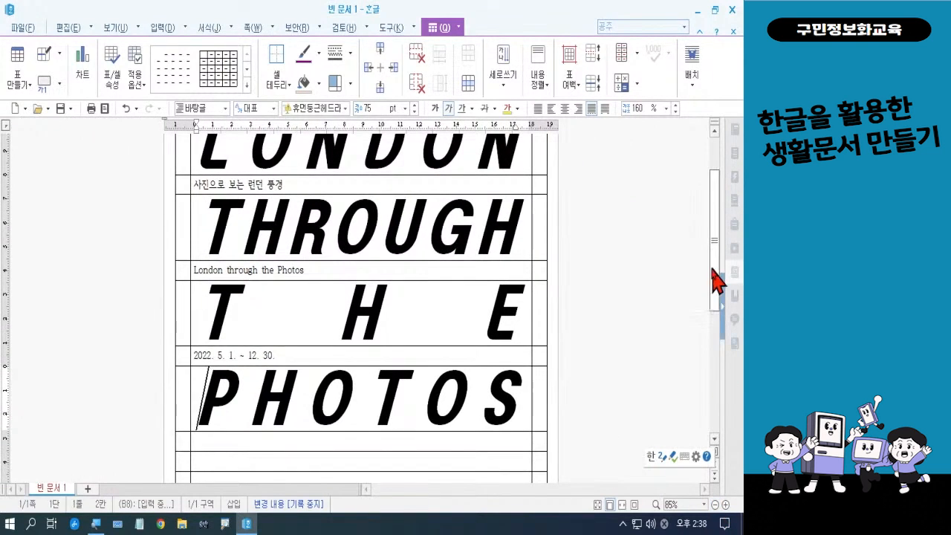
{"action": "left_click_drag", "start_coordinate": [716, 275], "coordinate": [713, 240]}
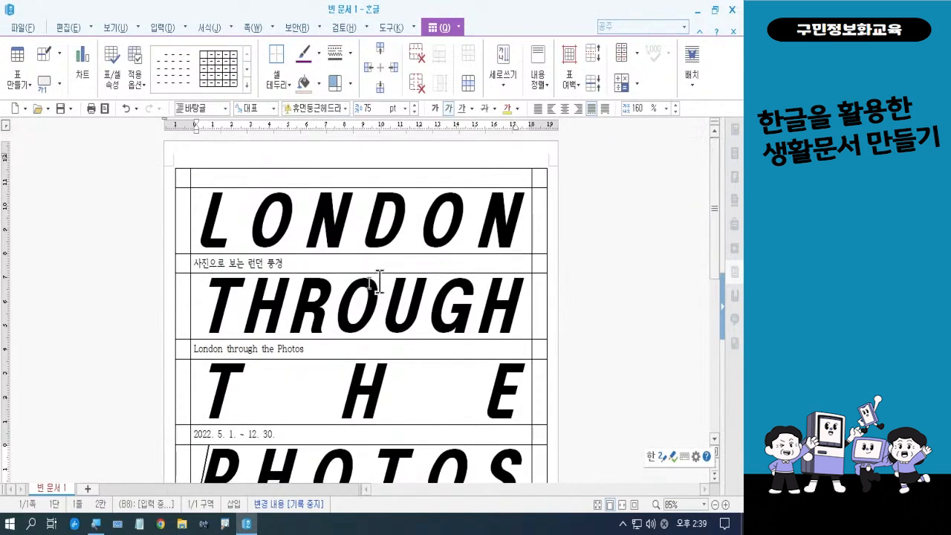
{"action": "left_click", "coordinate": [307, 264]}
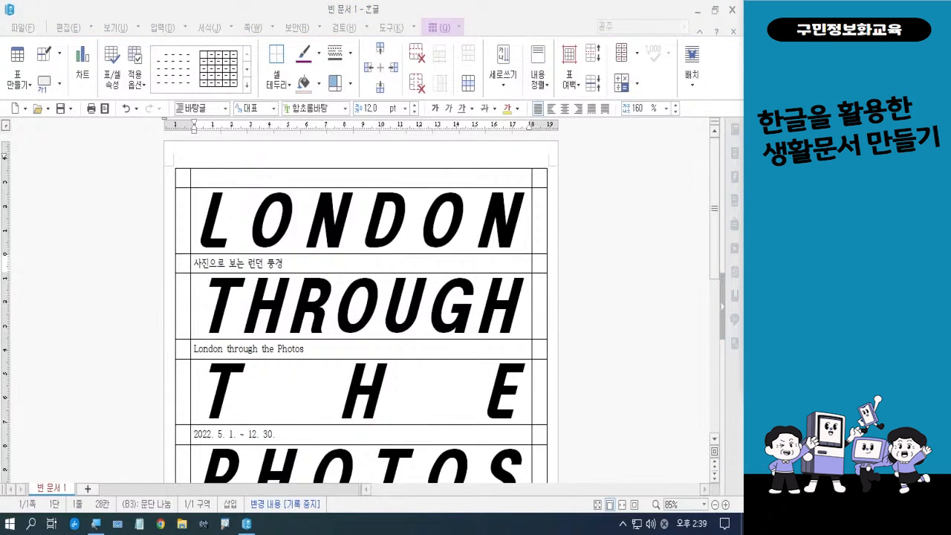
{"action": "left_click", "coordinate": [377, 265]}
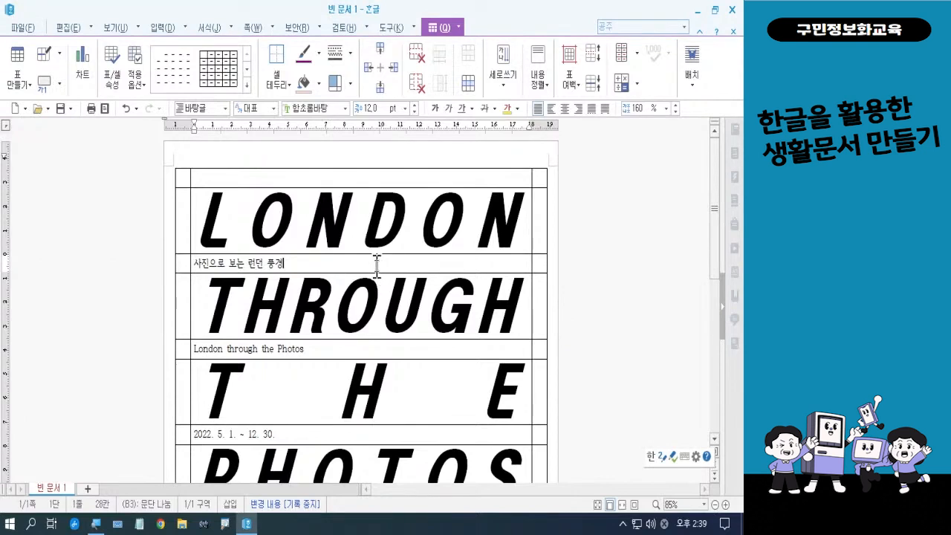
{"action": "key", "text": "F5"}
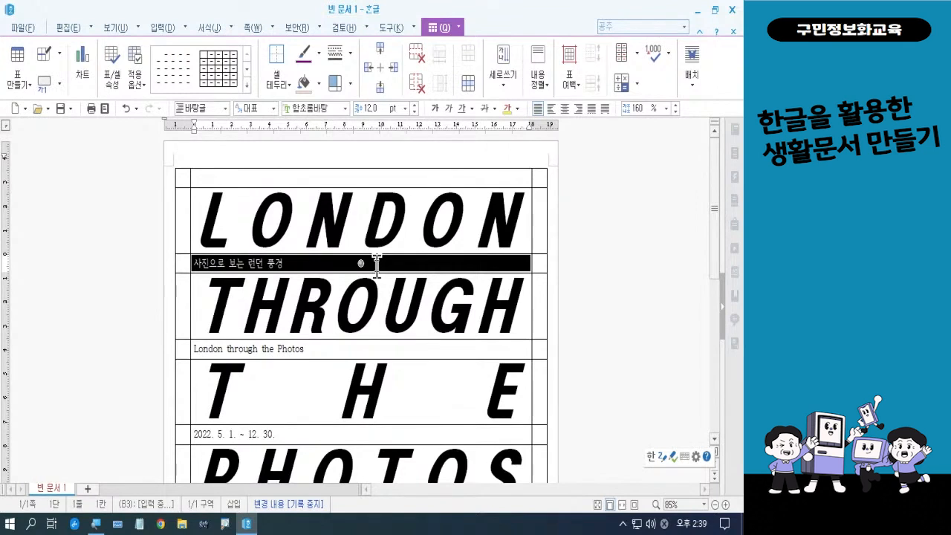
{"action": "left_click", "coordinate": [328, 348], "text": "ctrl"}
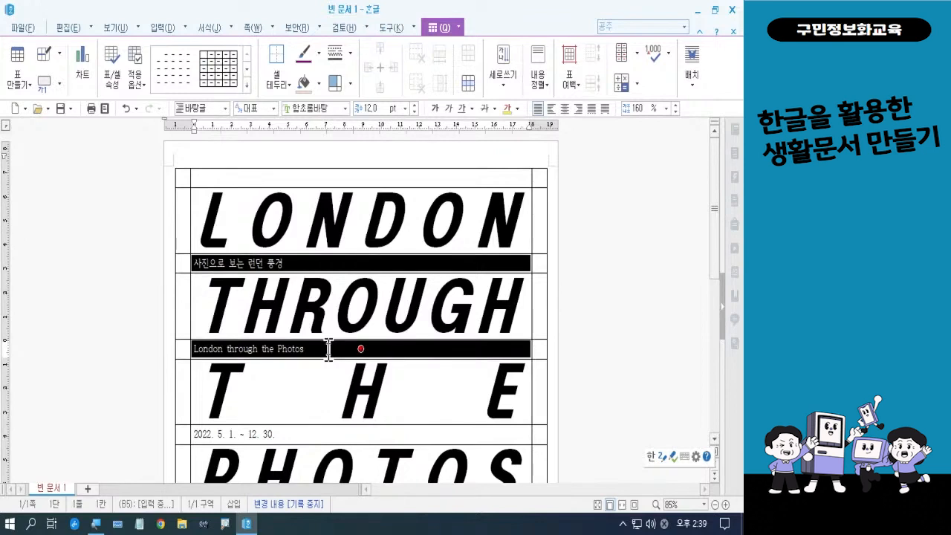
{"action": "left_click", "coordinate": [303, 436], "text": "ctrl"}
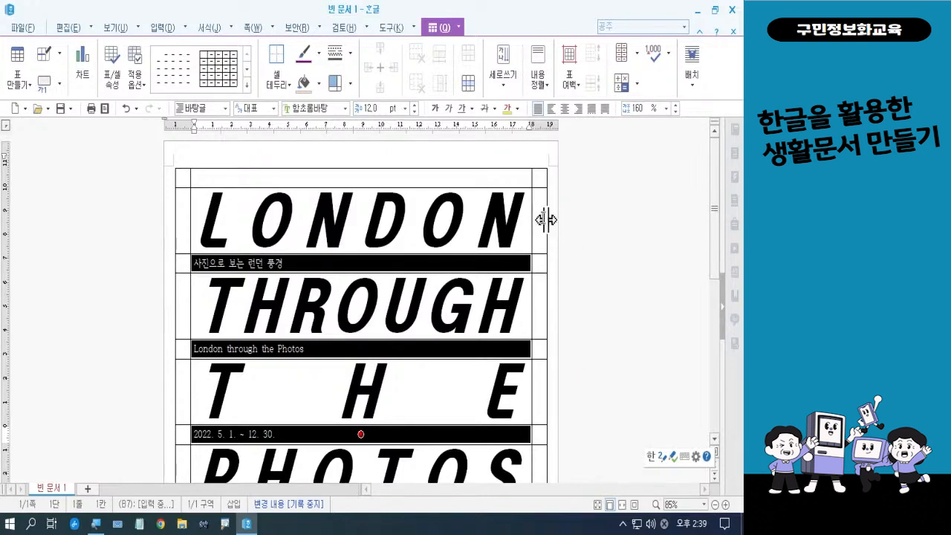
{"action": "left_click", "coordinate": [383, 110]}
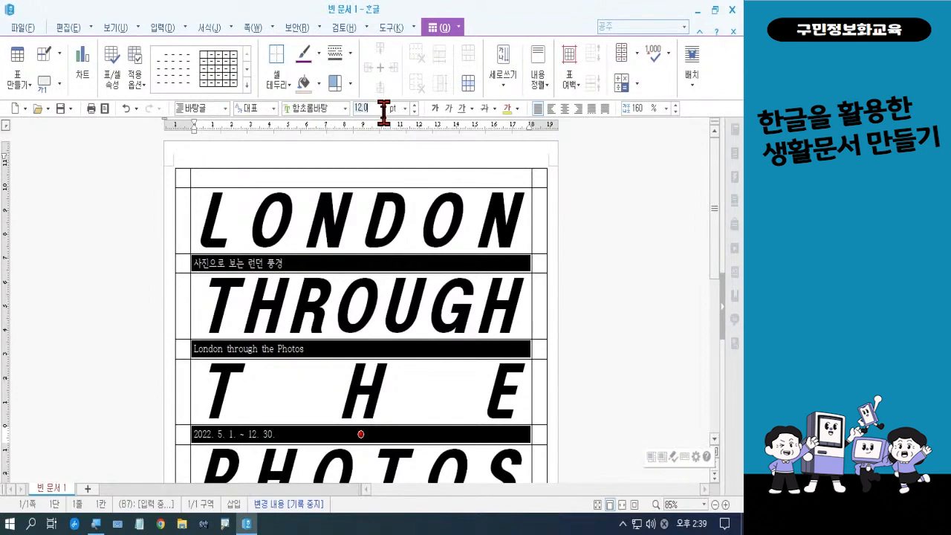
{"action": "type", "text": "28"}
{"action": "key", "text": "Return"}
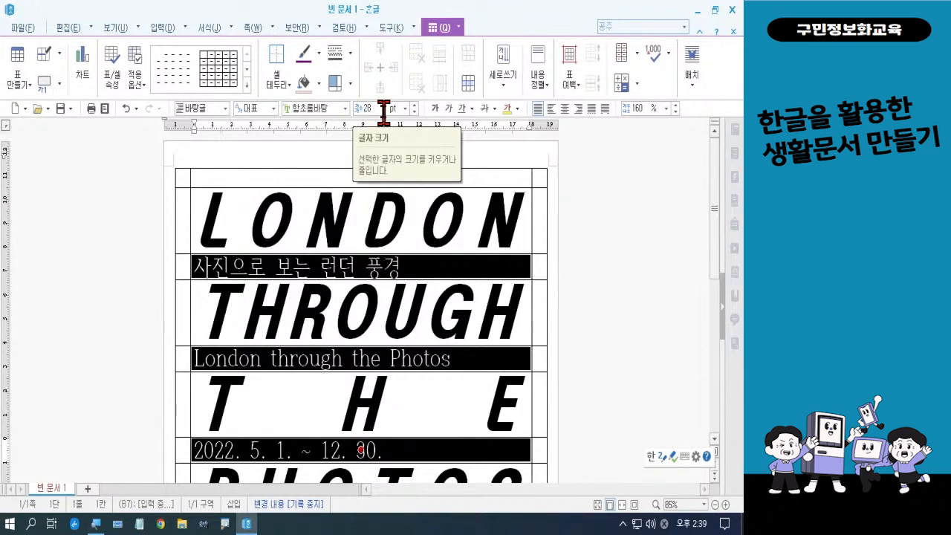
Step: Apply the 휴먼둥근헤드라인 font to the three selected subtitle and date cells
{"action": "left_click", "coordinate": [345, 109]}
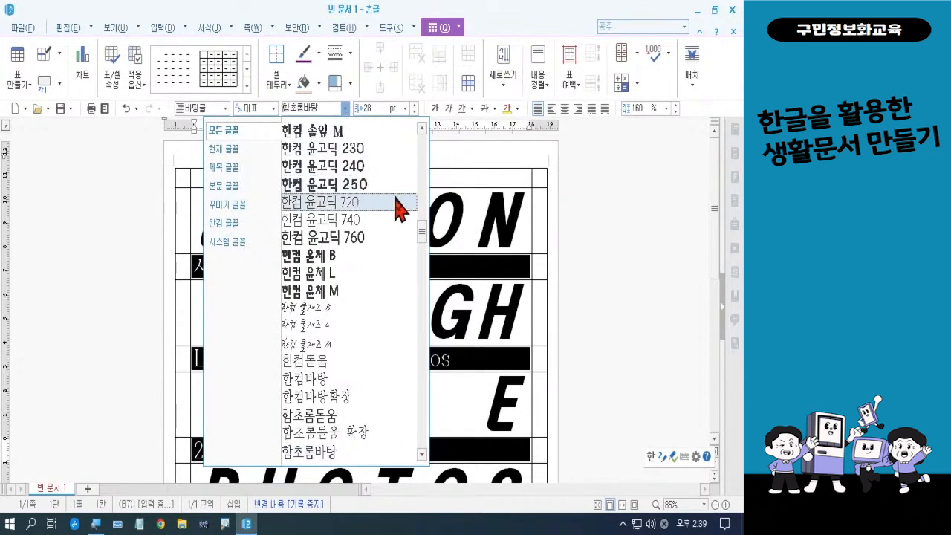
{"action": "left_click_drag", "start_coordinate": [419, 231], "coordinate": [417, 119]}
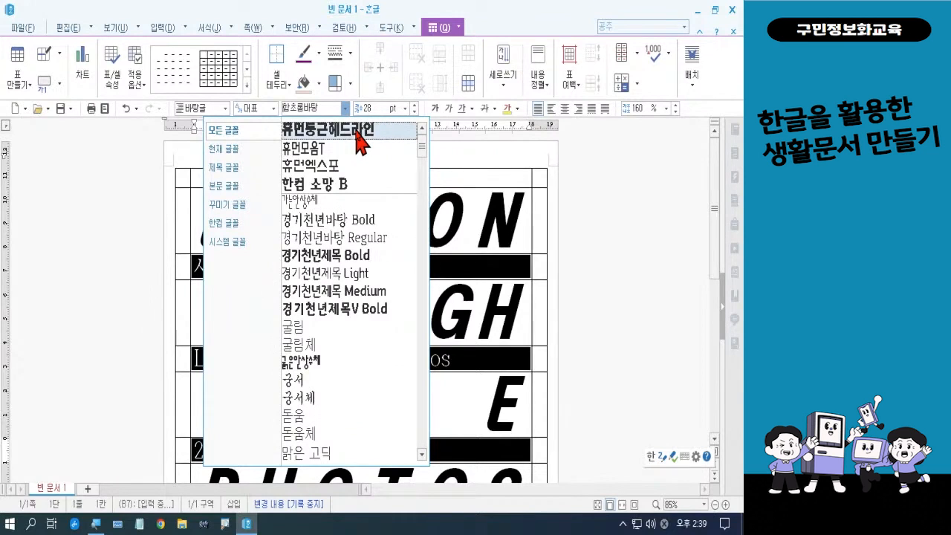
{"action": "left_click", "coordinate": [360, 132]}
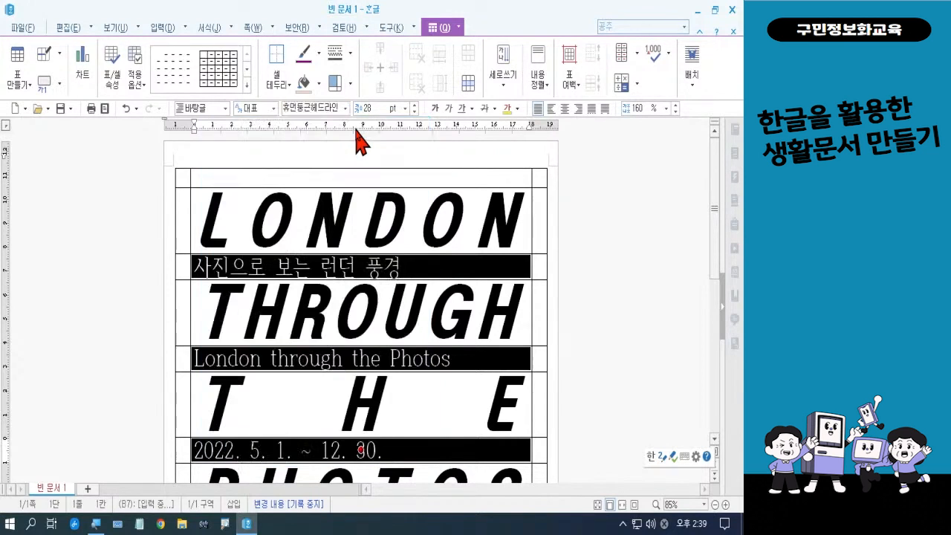
Step: Italicize and center the text in the three selected subtitle and date cells, and release the cell selection
{"action": "left_click", "coordinate": [449, 110]}
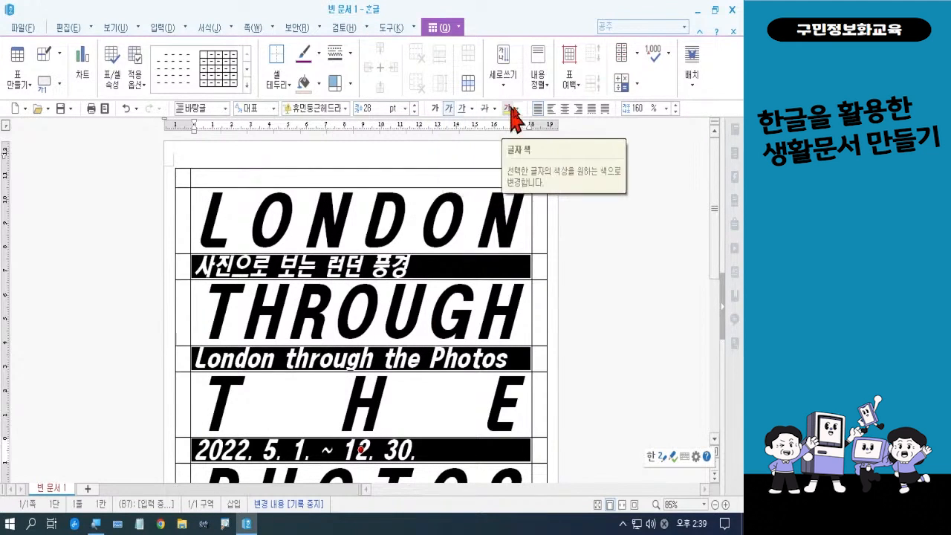
{"action": "left_click", "coordinate": [565, 110]}
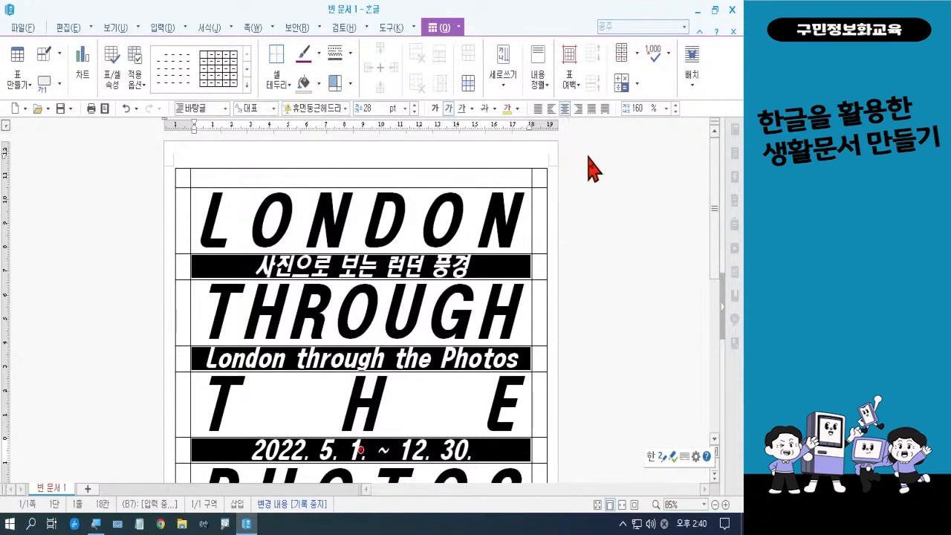
{"action": "key", "text": "Escape"}
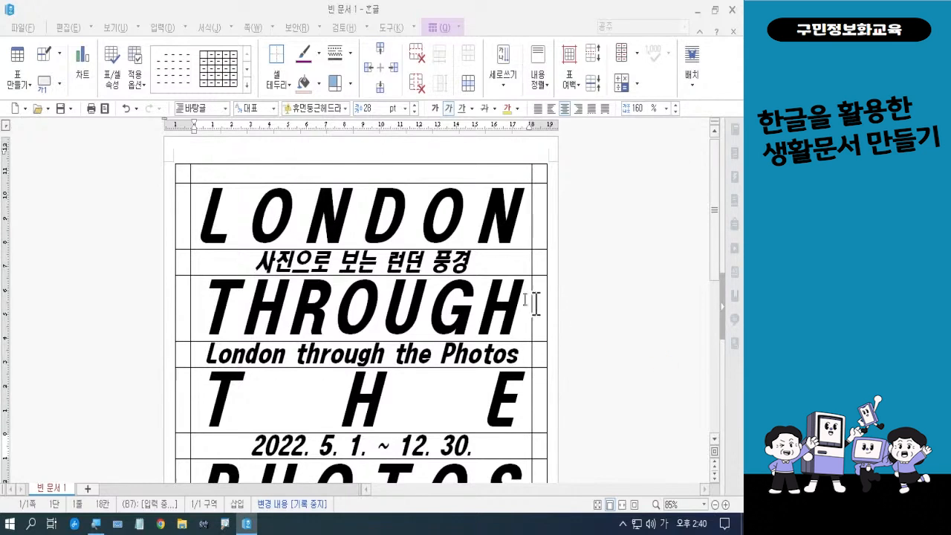
Step: Set the text color of the Korean subtitle cell and the date range cell below THE to white
{"action": "left_click", "coordinate": [382, 264]}
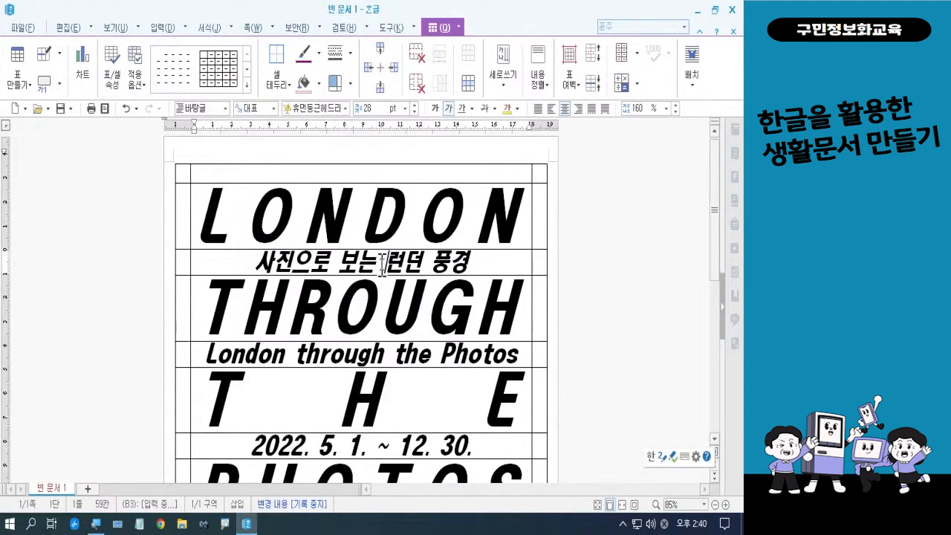
{"action": "key", "text": "F5"}
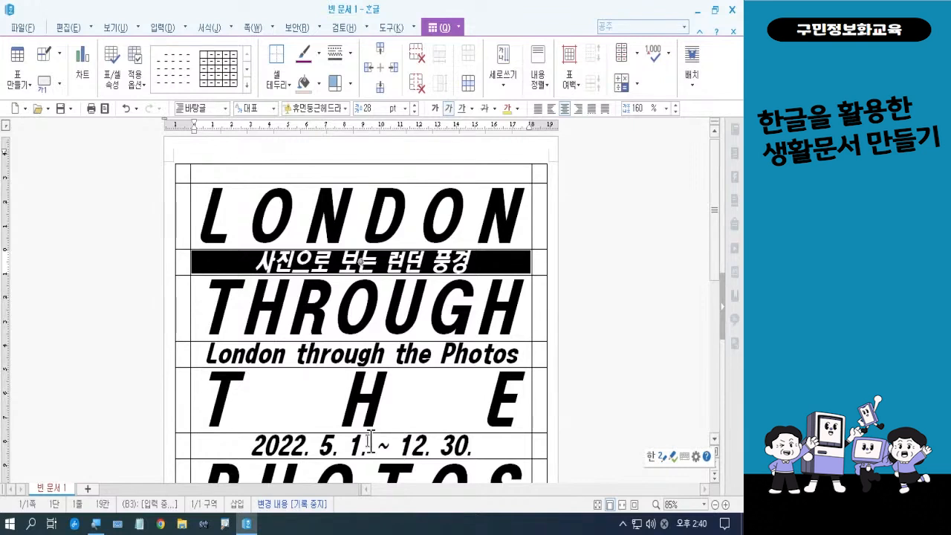
{"action": "left_click", "coordinate": [310, 446]}
{"action": "key", "text": "F5"}
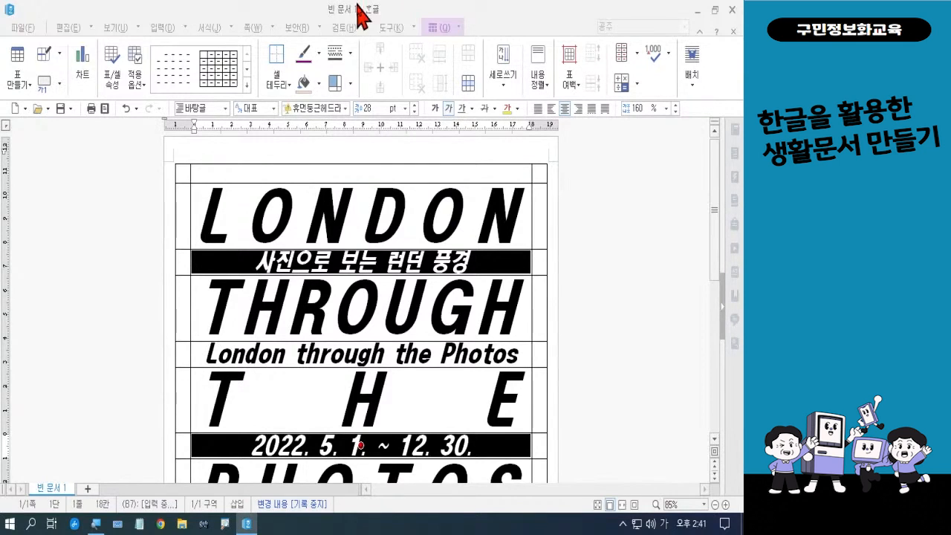
{"action": "left_click", "coordinate": [518, 111]}
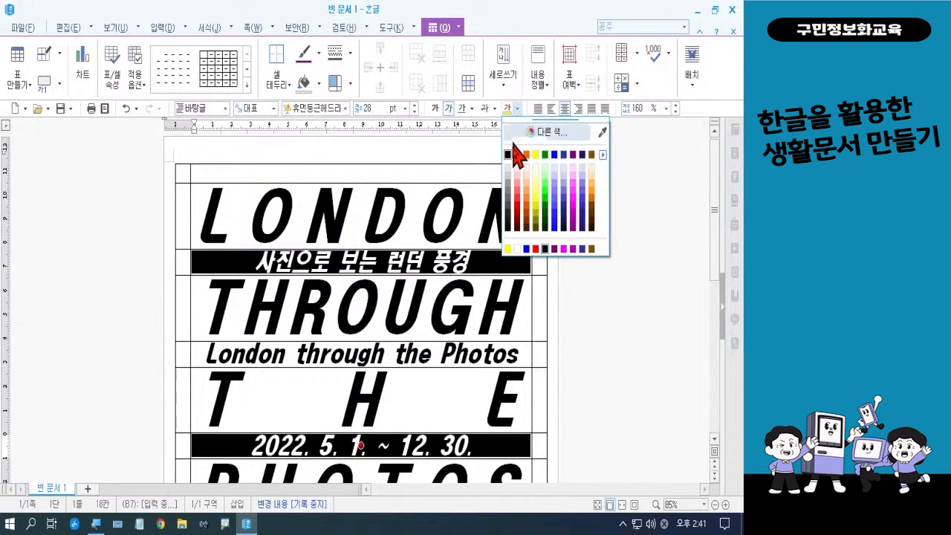
{"action": "left_click", "coordinate": [515, 249]}
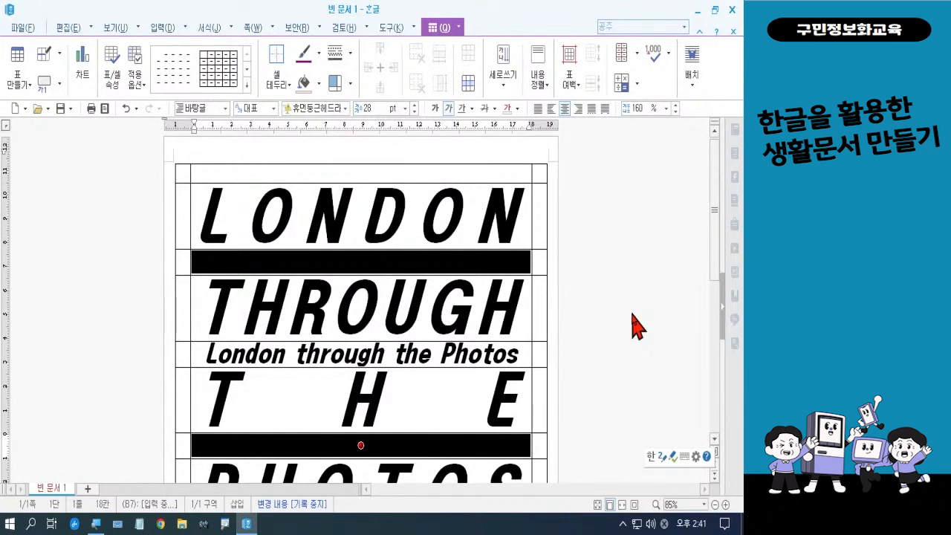
{"action": "key", "text": "Escape"}
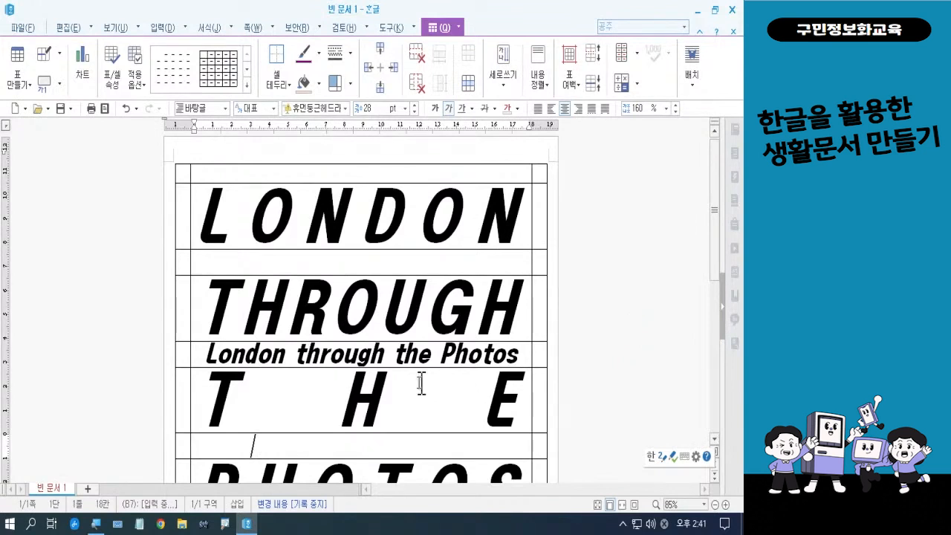
Step: Set the text color of the London through the Photos cell to yellow and leave the table
{"action": "left_click", "coordinate": [383, 357]}
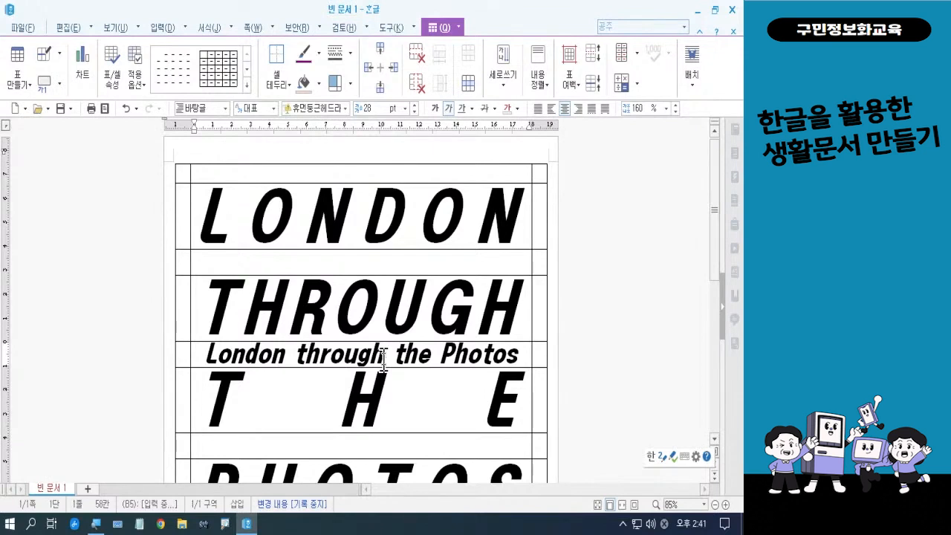
{"action": "key", "text": "F5"}
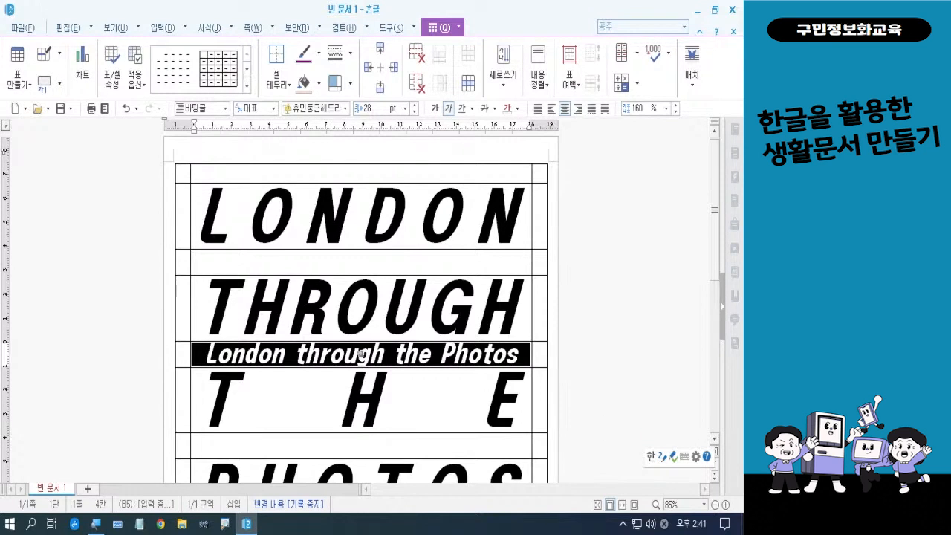
{"action": "key", "text": "c"}
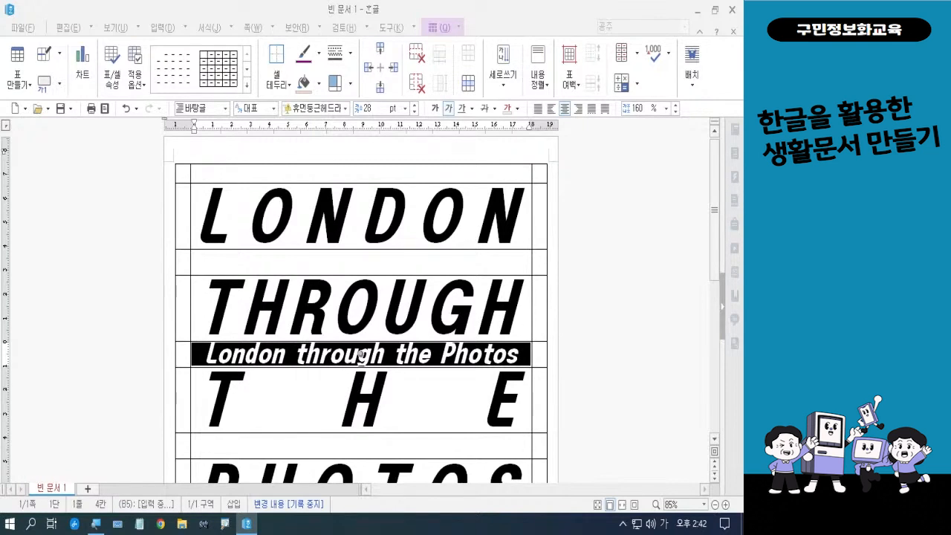
{"action": "left_click", "coordinate": [517, 110]}
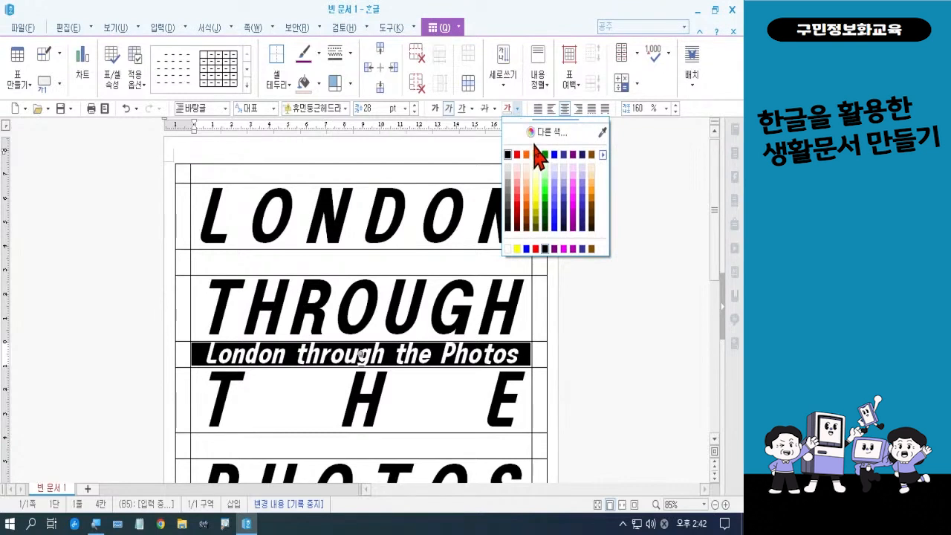
{"action": "left_click", "coordinate": [535, 155]}
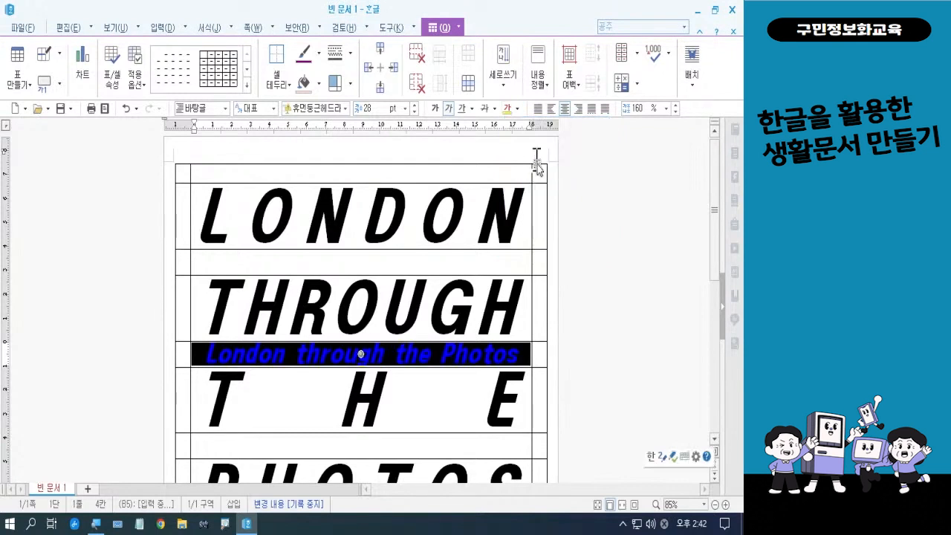
{"action": "left_click", "coordinate": [619, 305]}
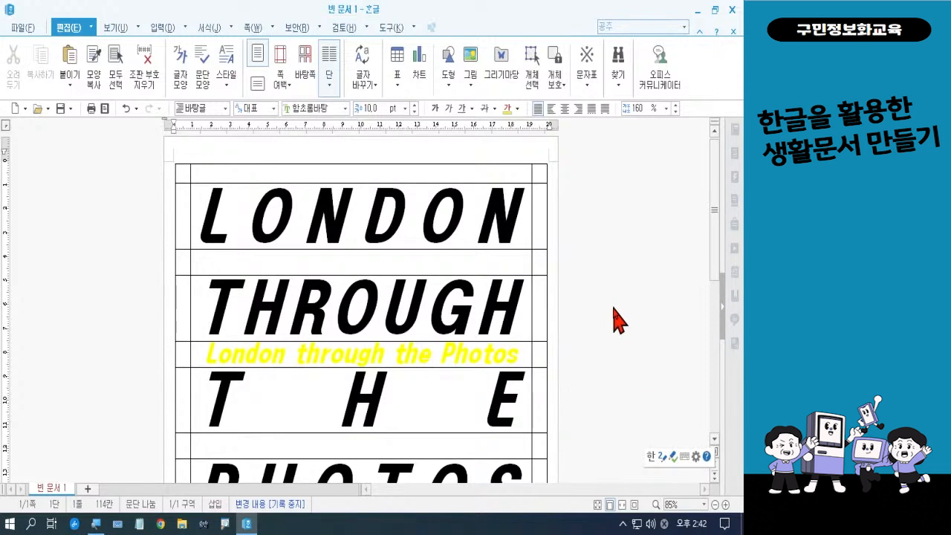
Step: Set the font size of the 사진으로 만나는 런던 cell below the title to 20 pt
{"action": "scroll", "coordinate": [603, 306], "scroll_direction": "down", "scroll_amount": 3}
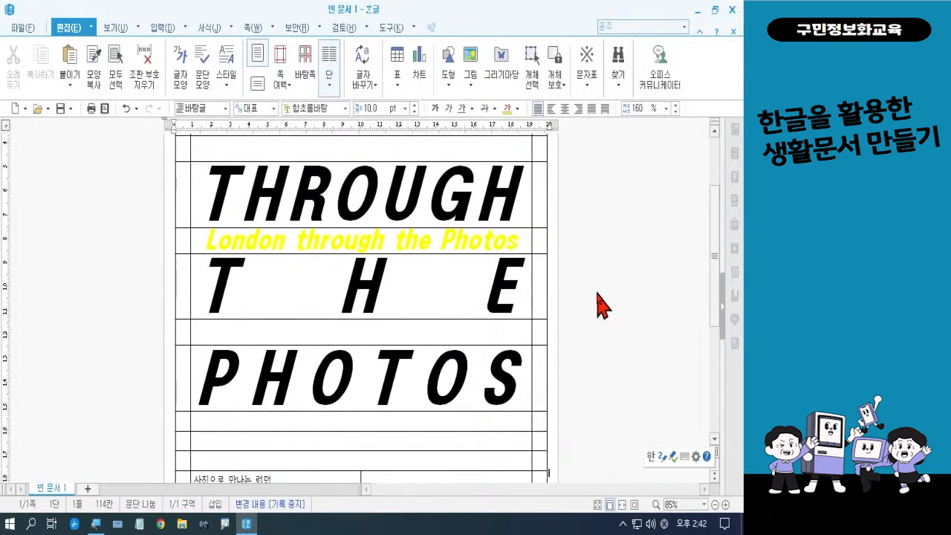
{"action": "scroll", "coordinate": [603, 306], "scroll_direction": "down", "scroll_amount": 4}
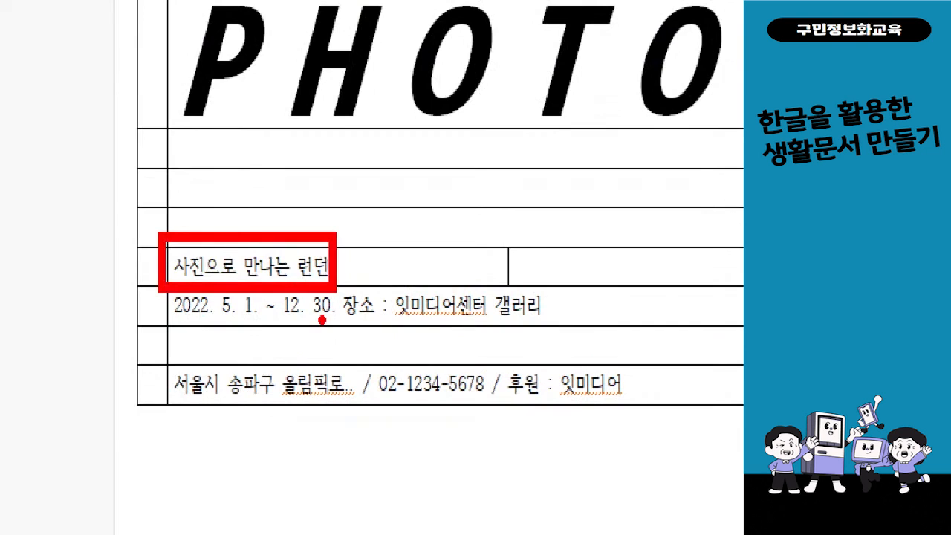
{"action": "left_click", "coordinate": [355, 266]}
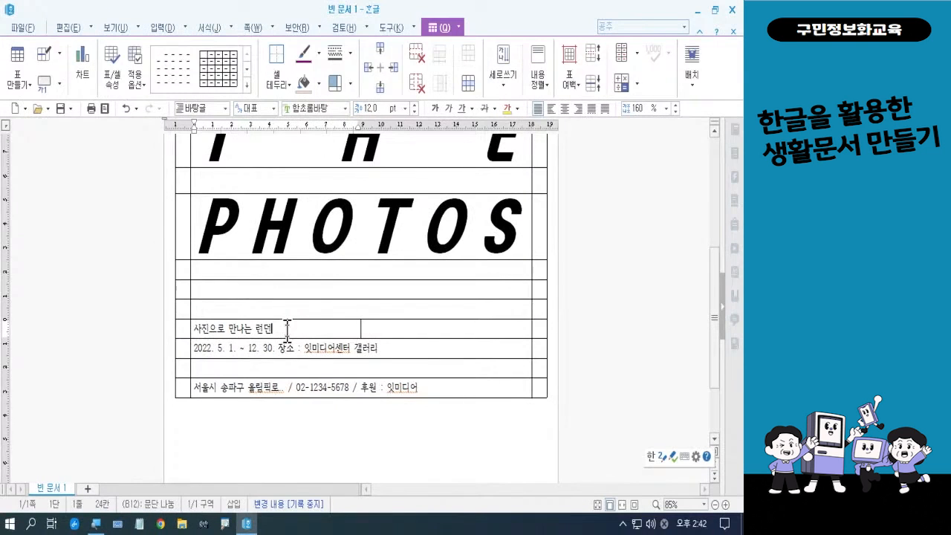
{"action": "key", "text": "F5"}
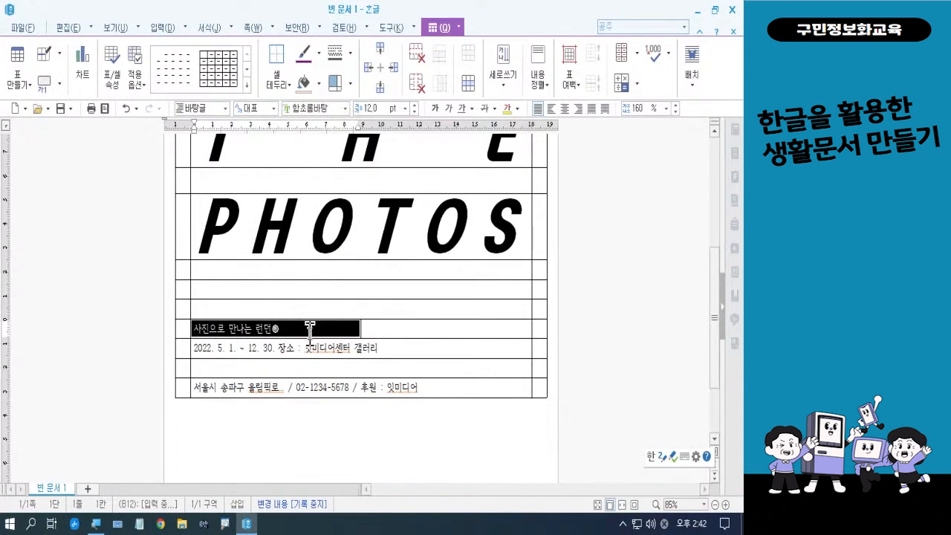
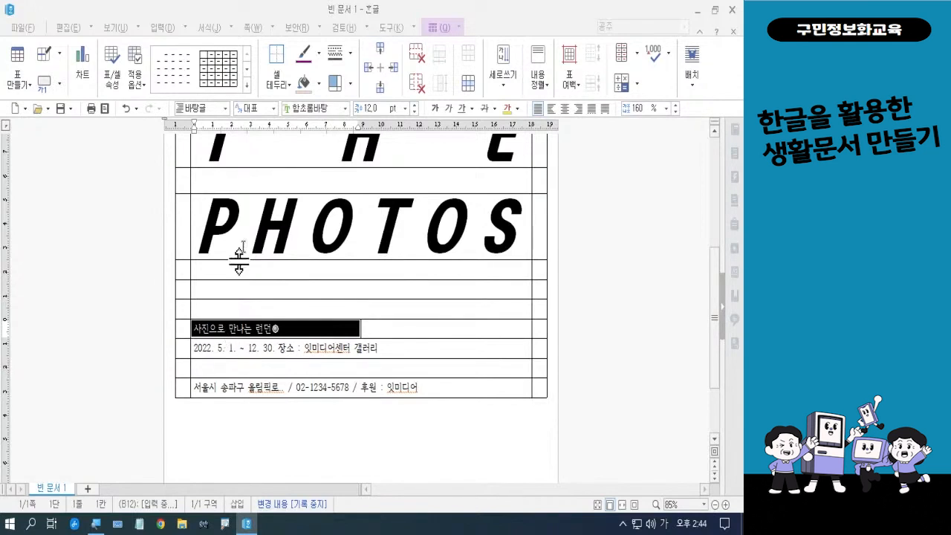
{"action": "left_click", "coordinate": [379, 106]}
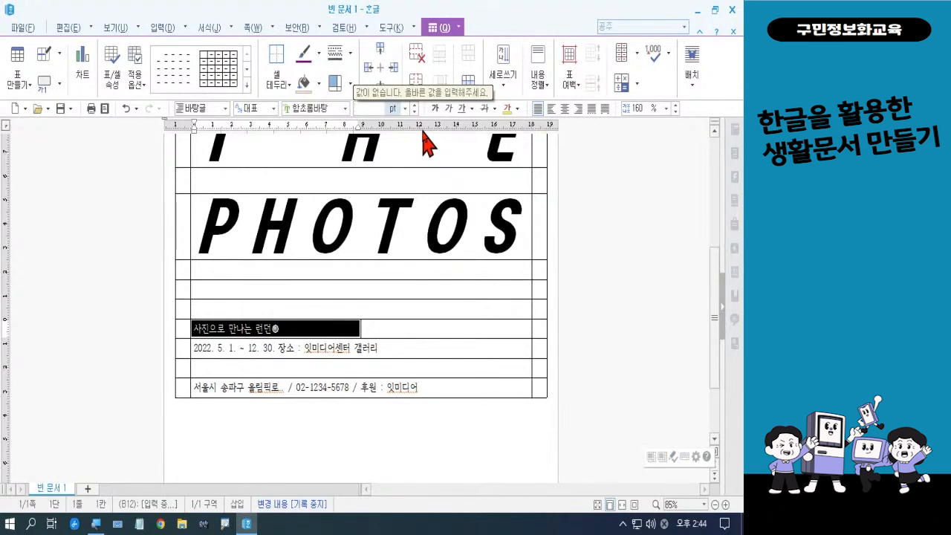
{"action": "type", "text": "20"}
{"action": "key", "text": "Return"}
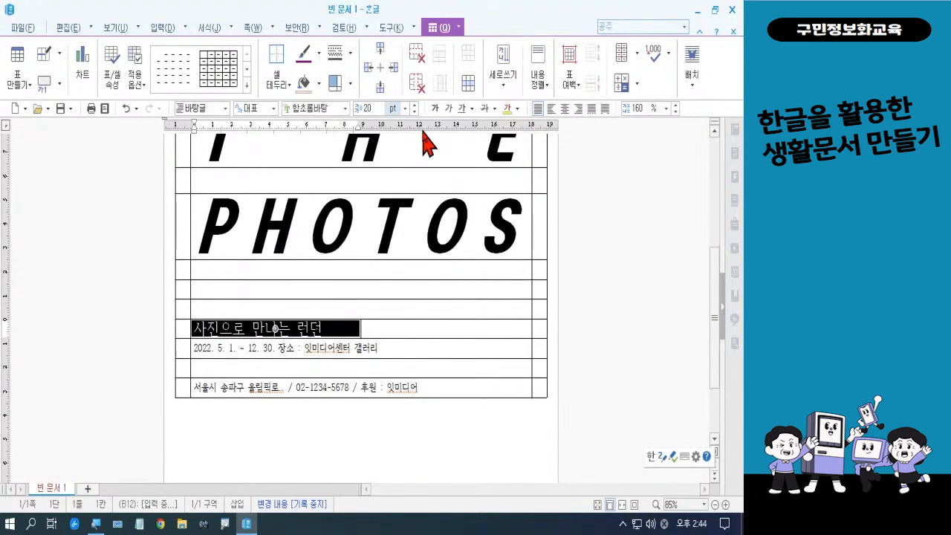
Step: Apply the 휴먼엑스포 font to the selected 사진으로 만나는 런던 cell
{"action": "left_click", "coordinate": [345, 109]}
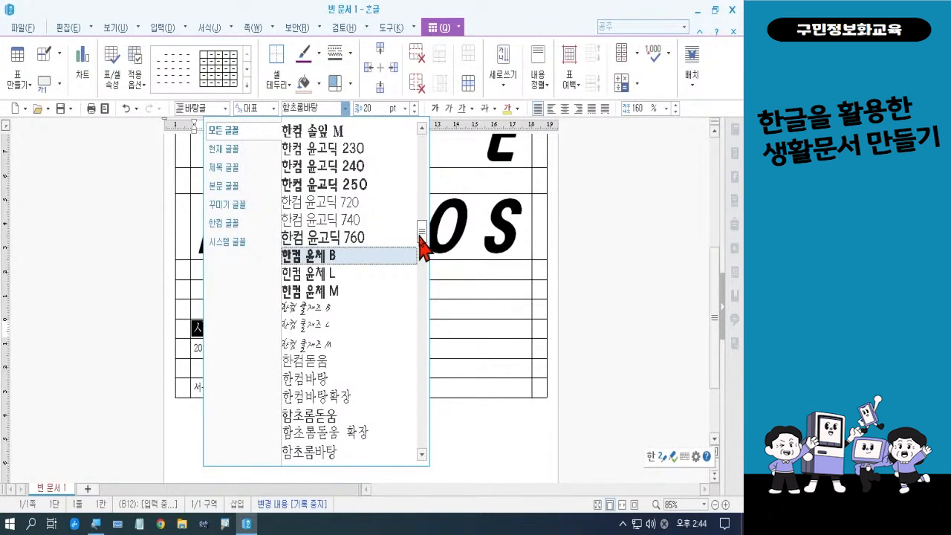
{"action": "left_click_drag", "start_coordinate": [420, 236], "coordinate": [425, 264]}
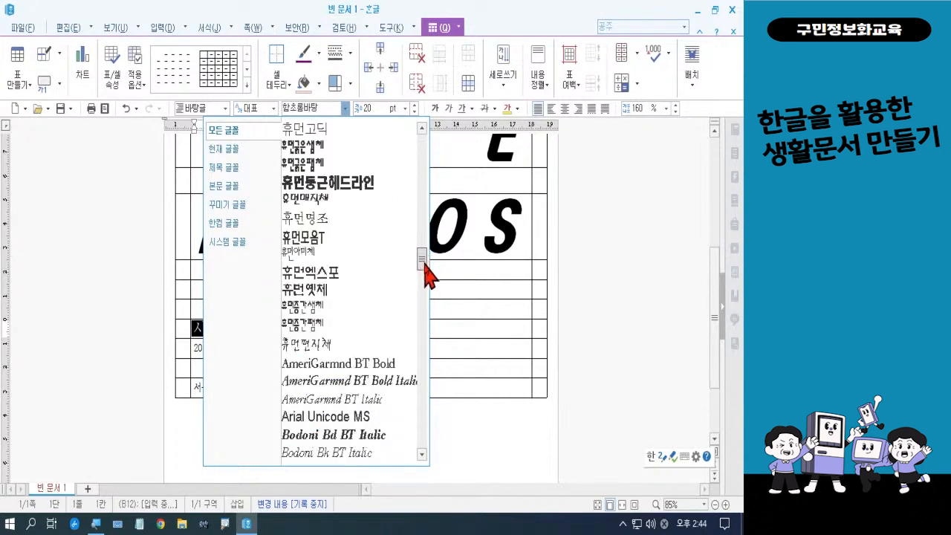
{"action": "left_click", "coordinate": [350, 272]}
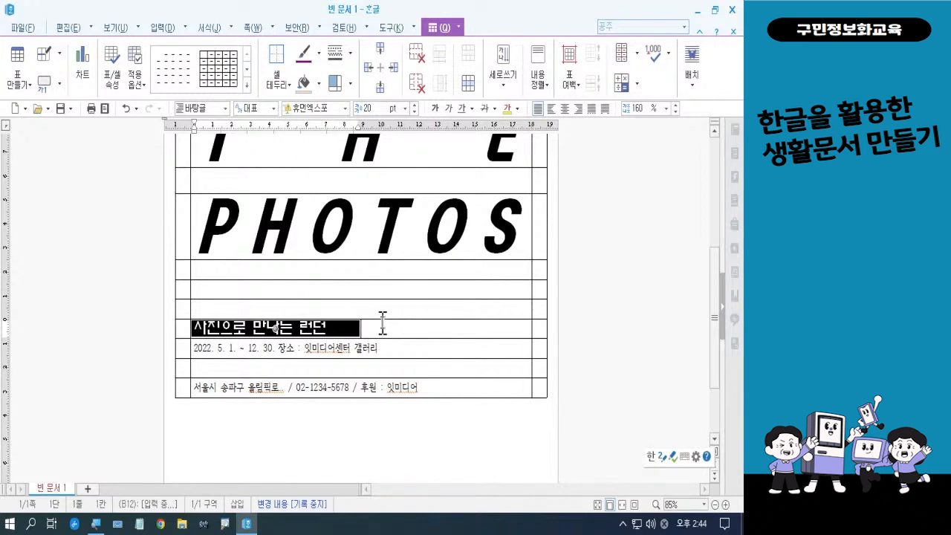
Step: Give the 사진으로 만나는 런던 paragraph distributed alignment, a 10 pt left margin and a 20 pt right margin
{"action": "right_click", "coordinate": [334, 329]}
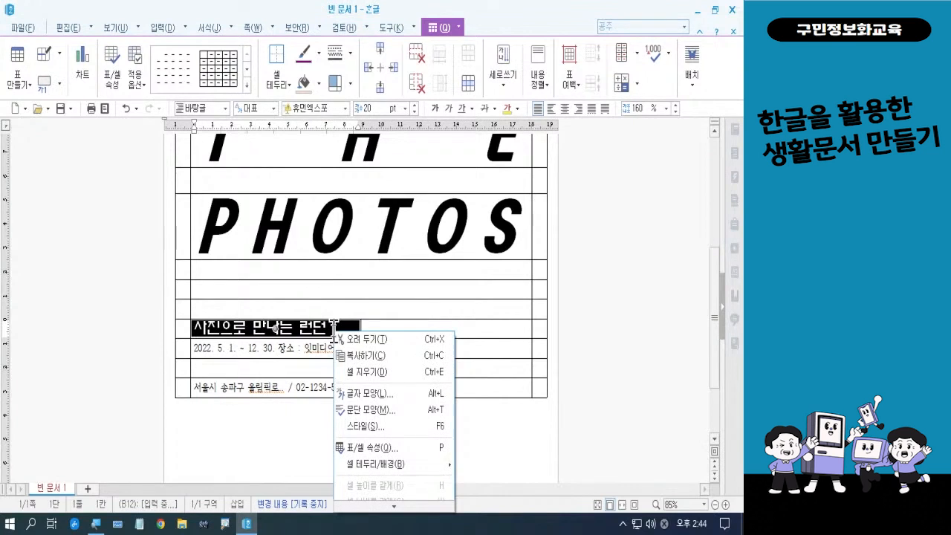
{"action": "left_click", "coordinate": [362, 409]}
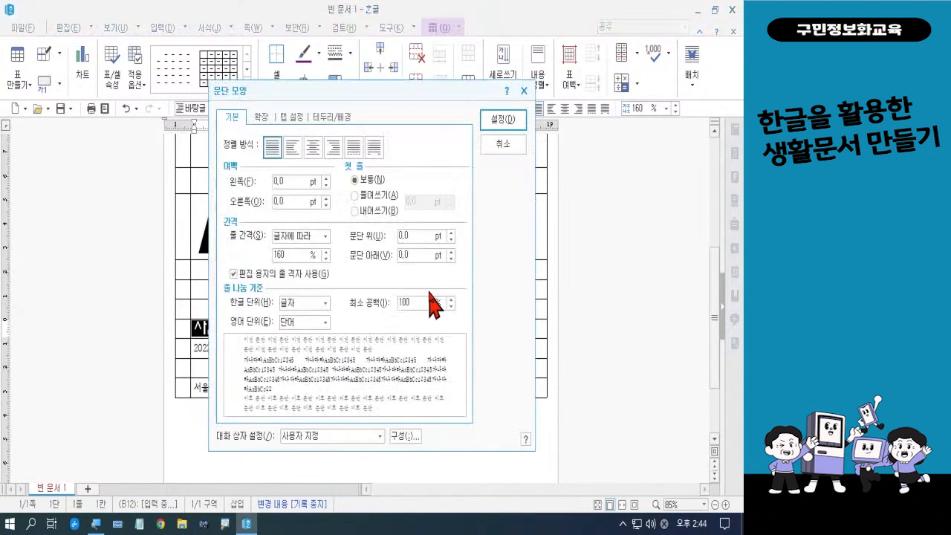
{"action": "left_click", "coordinate": [356, 148]}
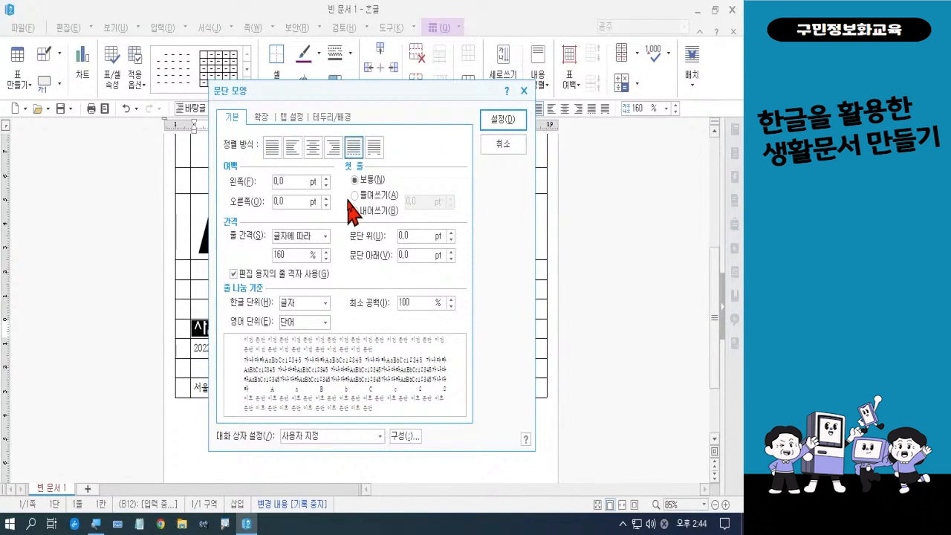
{"action": "left_click", "coordinate": [268, 181]}
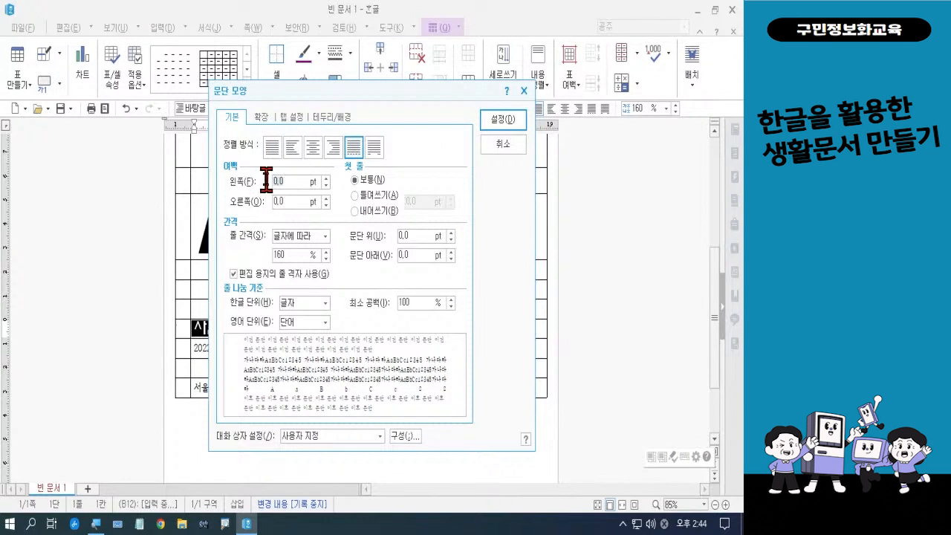
{"action": "type", "text": "0"}
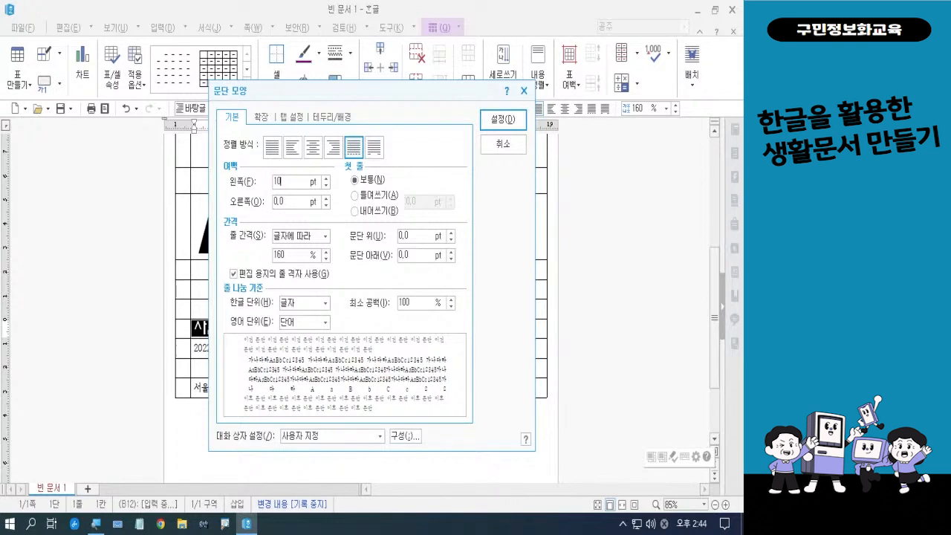
{"action": "double_click", "coordinate": [275, 202]}
{"action": "type", "text": "20"}
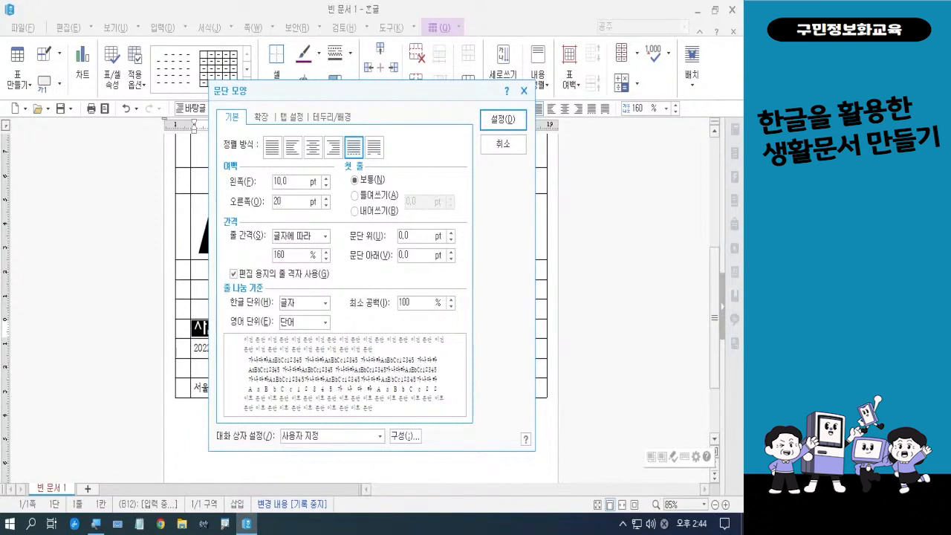
{"action": "left_click", "coordinate": [496, 119]}
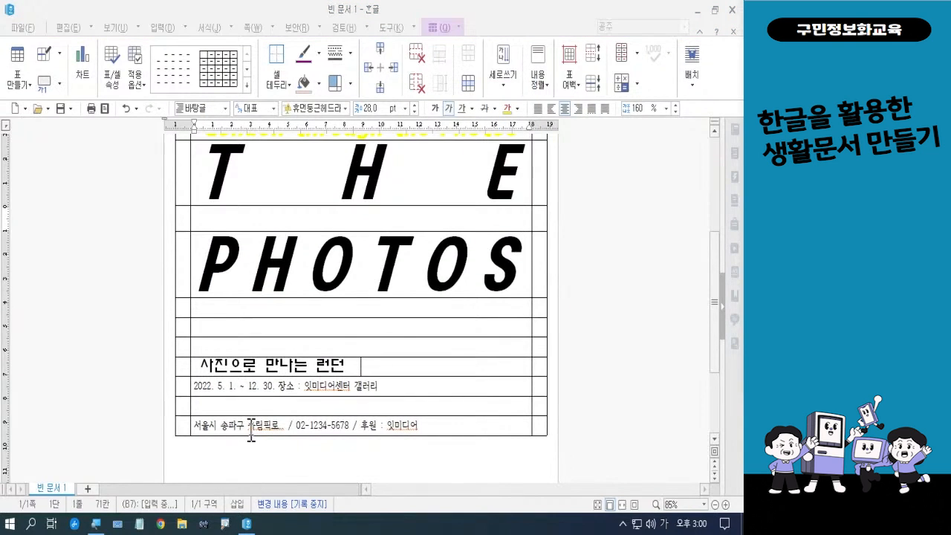
Step: Select the exhibition date and venue cell together with the address cell in the last row, and apply the 휴먼모음T font
{"action": "left_click", "coordinate": [260, 385]}
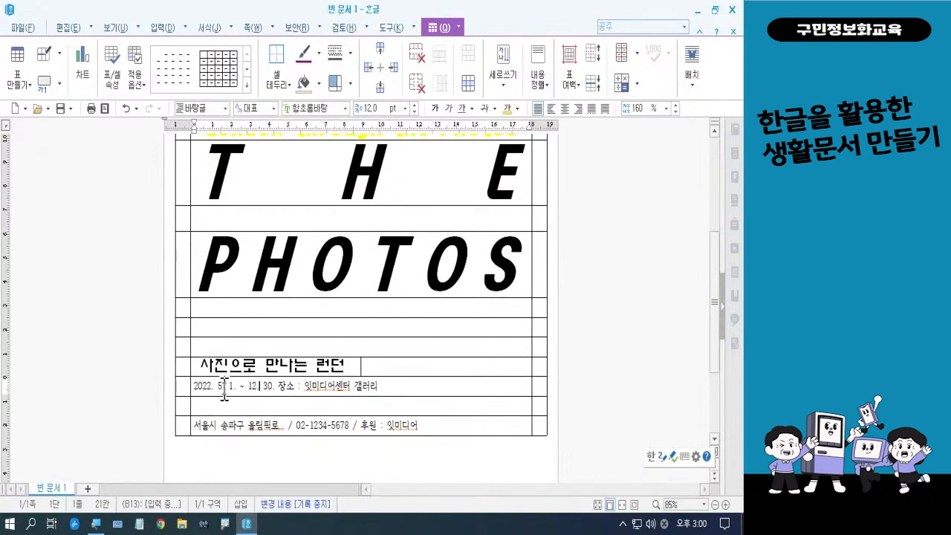
{"action": "key", "text": "F5"}
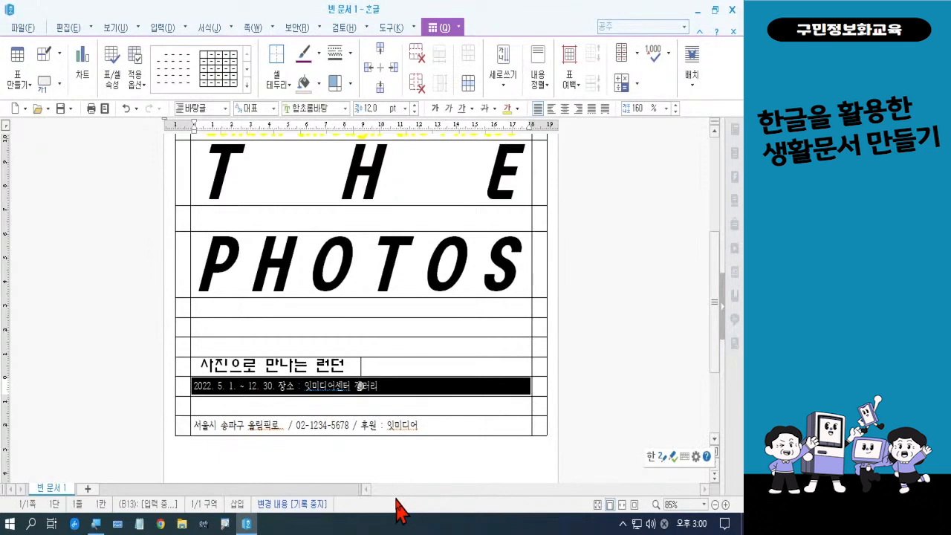
{"action": "key", "text": "alt+l"}
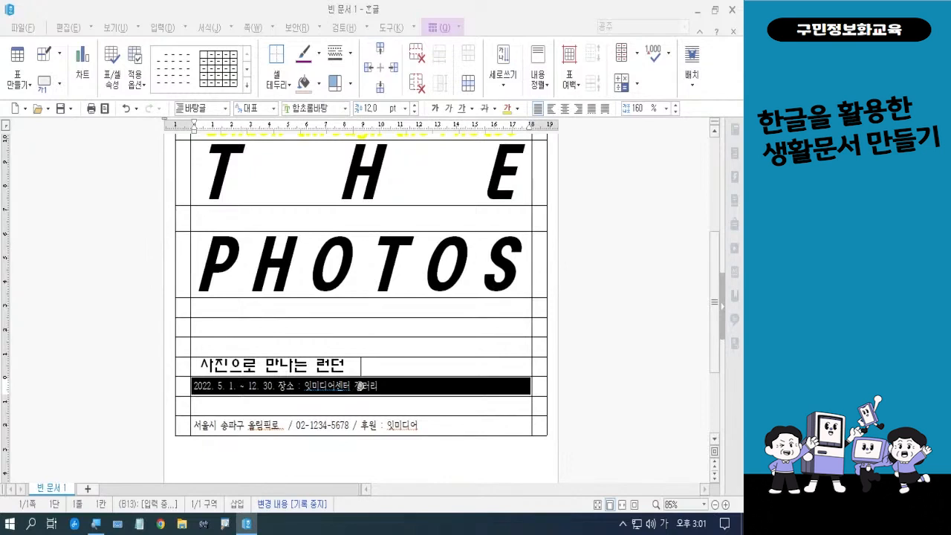
{"action": "key", "text": "Hangul"}
{"action": "key", "text": "Hangul"}
{"action": "left_click", "coordinate": [231, 425], "text": "ctrl"}
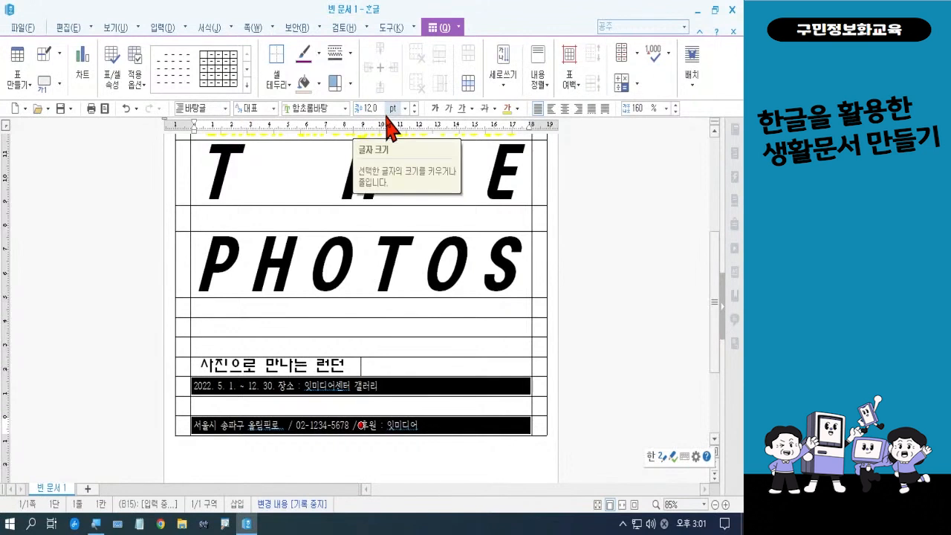
{"action": "left_click", "coordinate": [345, 109]}
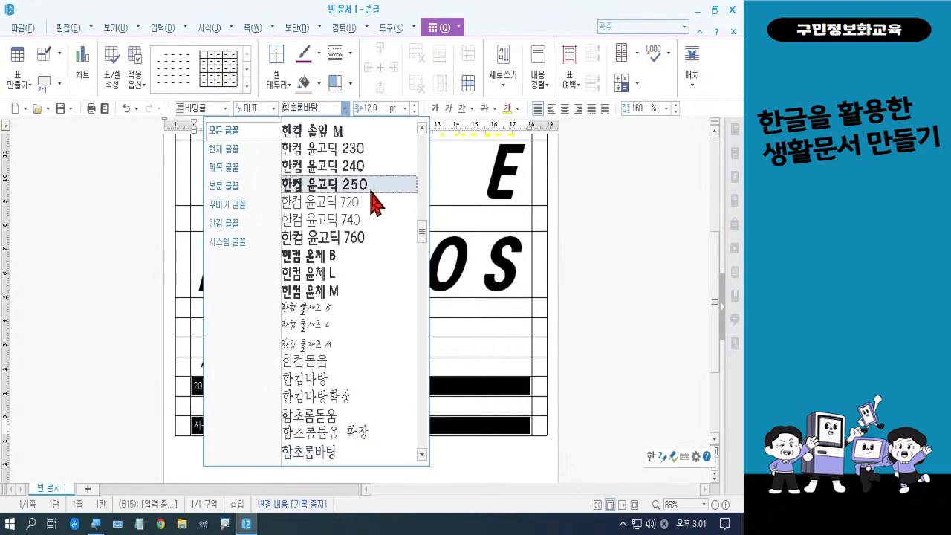
{"action": "left_click_drag", "start_coordinate": [422, 239], "coordinate": [424, 267]}
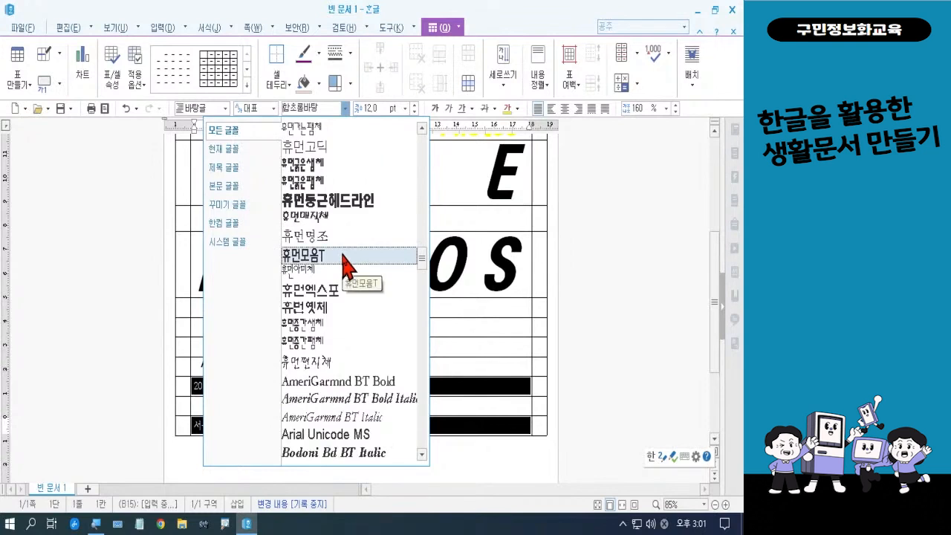
{"action": "left_click", "coordinate": [344, 257]}
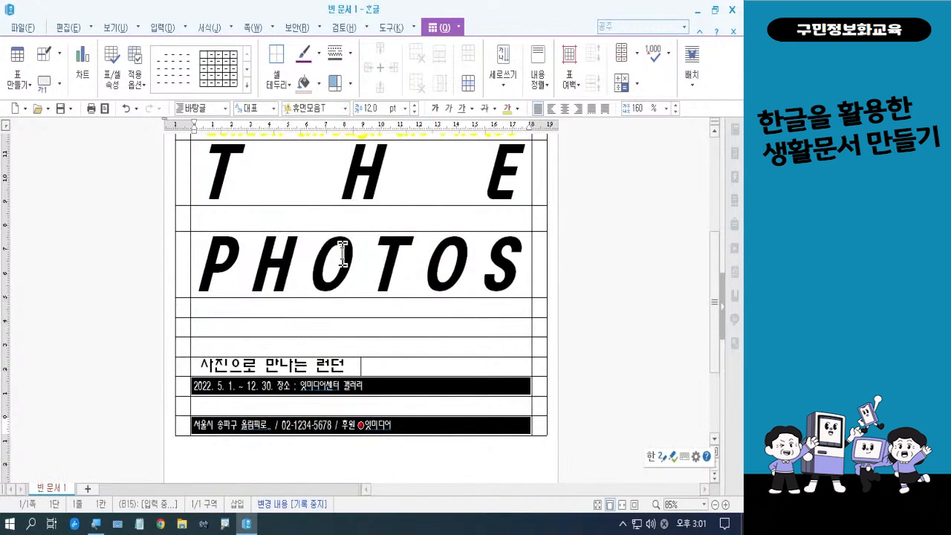
Step: Make the text of the selected date and address cells bold, italic and yellow, and release the cell selection
{"action": "left_click", "coordinate": [434, 109]}
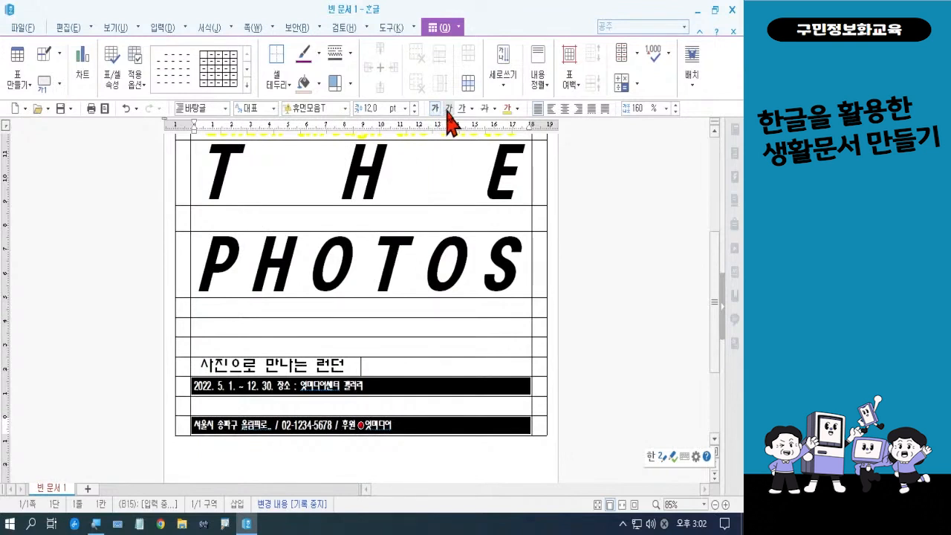
{"action": "left_click", "coordinate": [449, 108]}
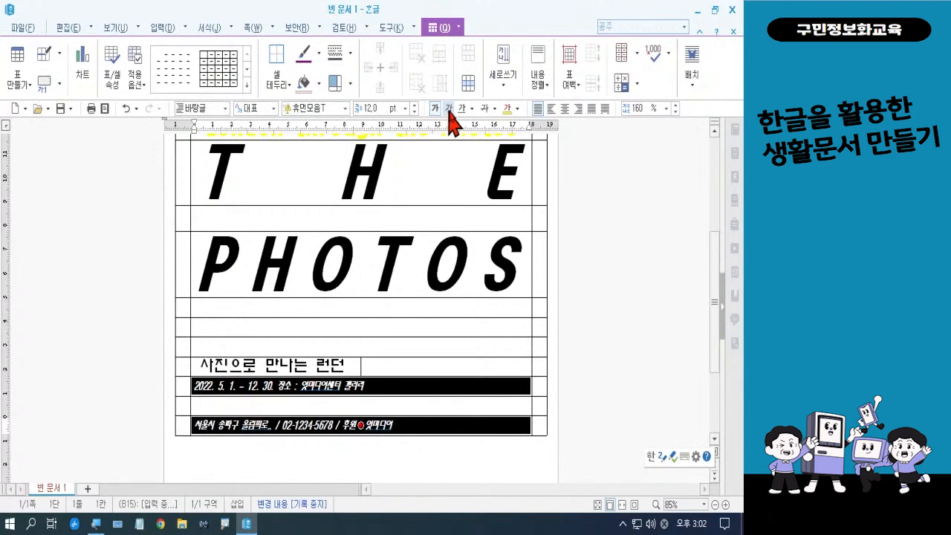
{"action": "left_click", "coordinate": [518, 109]}
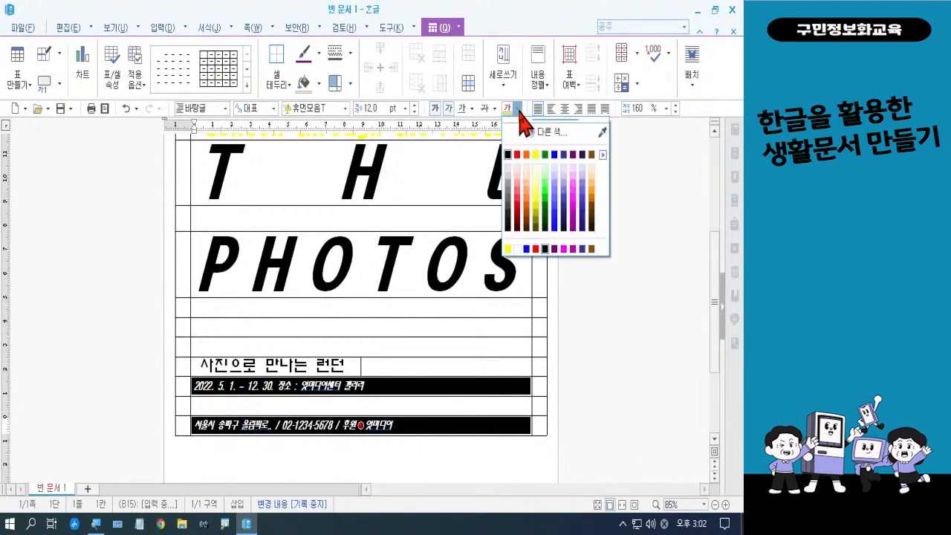
{"action": "left_click", "coordinate": [536, 155]}
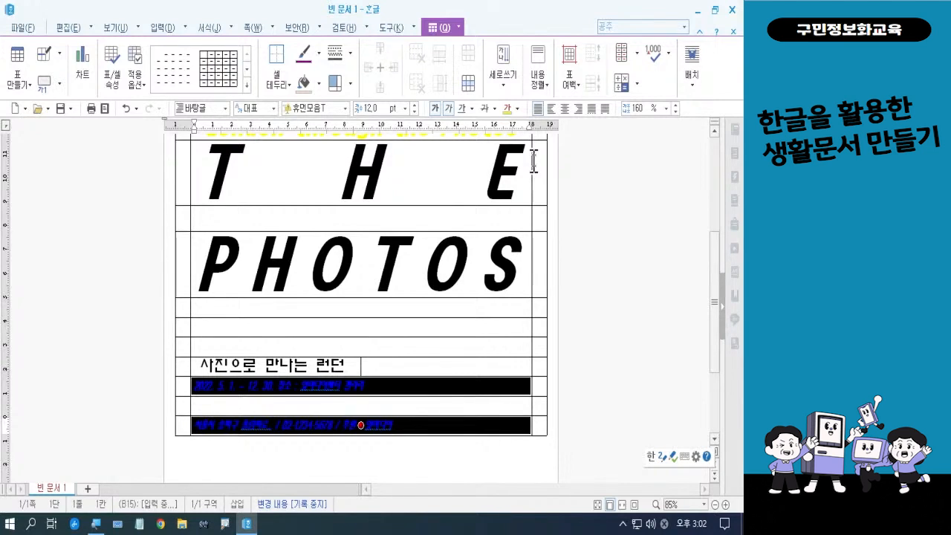
{"action": "key", "text": "Escape"}
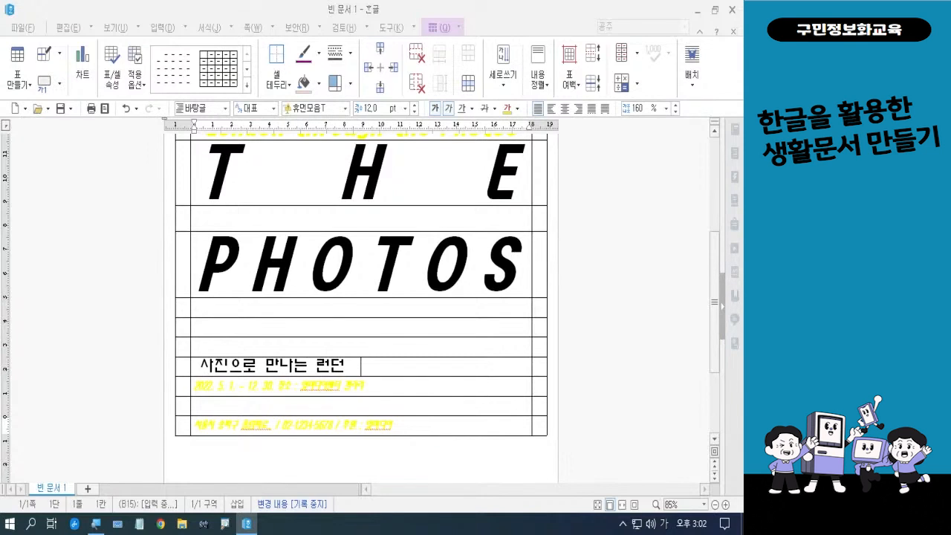
{"action": "left_click", "coordinate": [362, 323]}
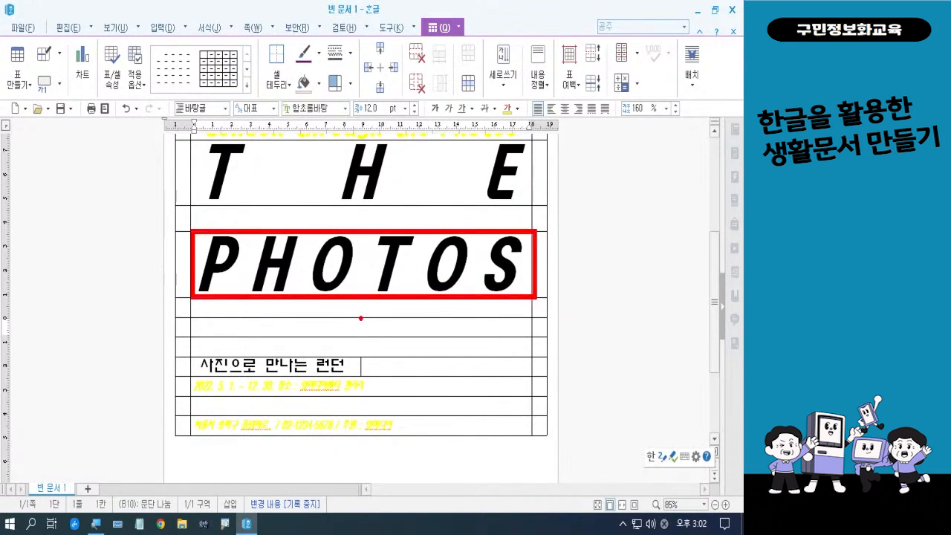
{"action": "mouse_move", "coordinate": [366, 334]}
{"action": "left_mouse_down"}
{"action": "mouse_move", "coordinate": [344, 339]}
{"action": "mouse_move", "coordinate": [358, 321]}
{"action": "mouse_move", "coordinate": [367, 331]}
{"action": "mouse_move", "coordinate": [357, 317]}
{"action": "mouse_move", "coordinate": [362, 334]}
{"action": "mouse_move", "coordinate": [383, 307]}
{"action": "left_mouse_up"}
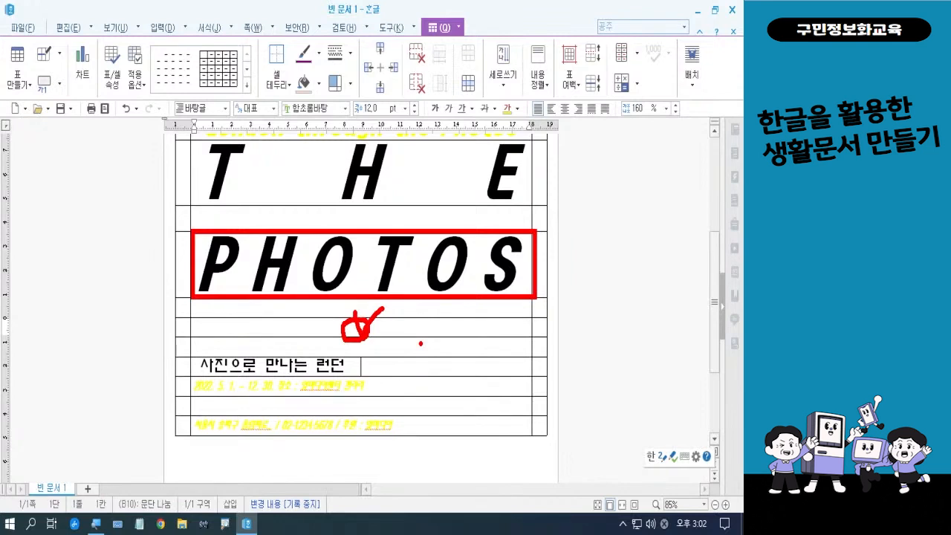
{"action": "key", "text": "Escape"}
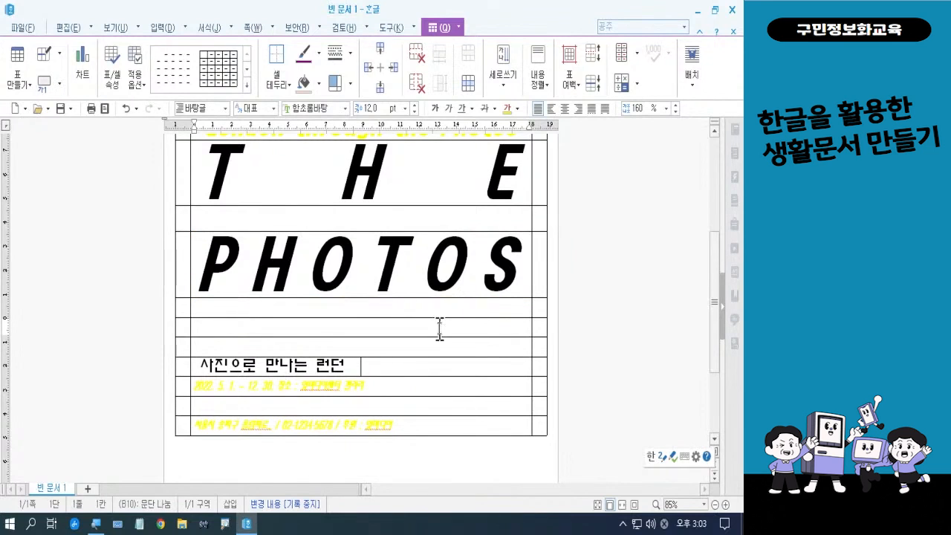
Step: Fill the empty cell two rows below PHOTOS with the picture 런던1.jpg from the desktop's 폼나는 문서 2회차 folder as its background
{"action": "left_click", "coordinate": [439, 328]}
{"action": "key", "text": "F5"}
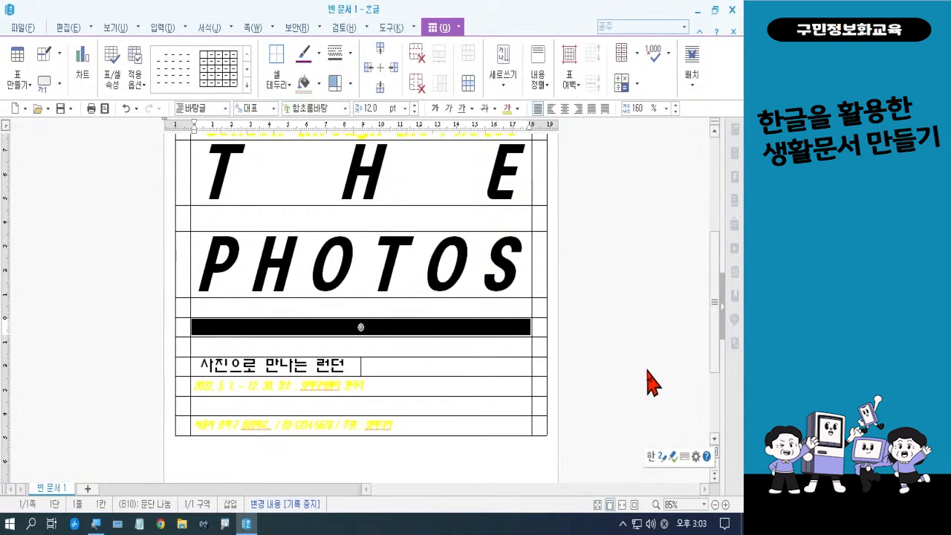
{"action": "key", "text": "l"}
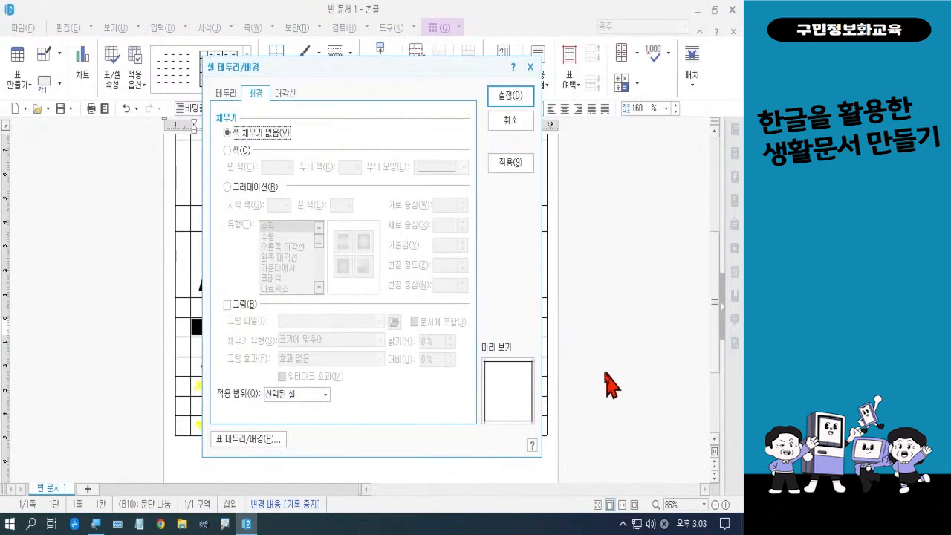
{"action": "left_click", "coordinate": [240, 304]}
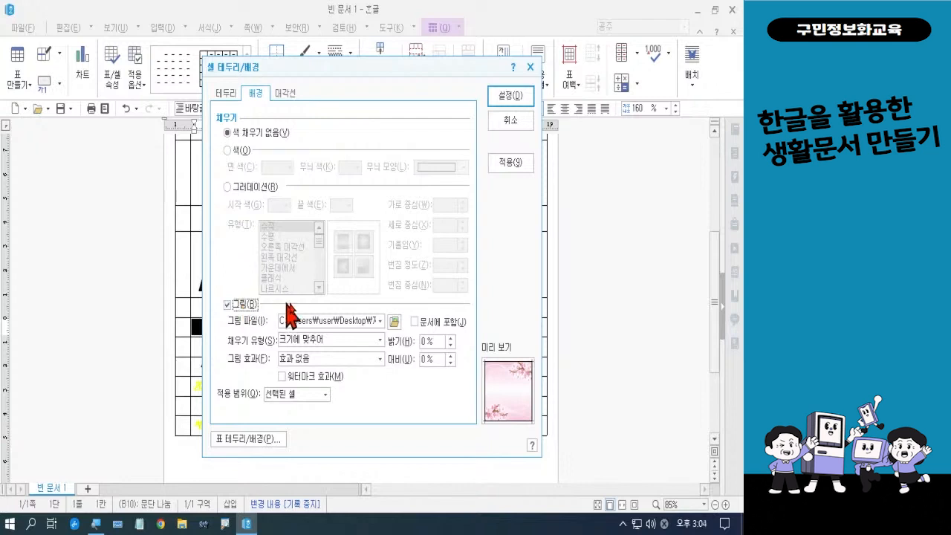
{"action": "left_click", "coordinate": [395, 324]}
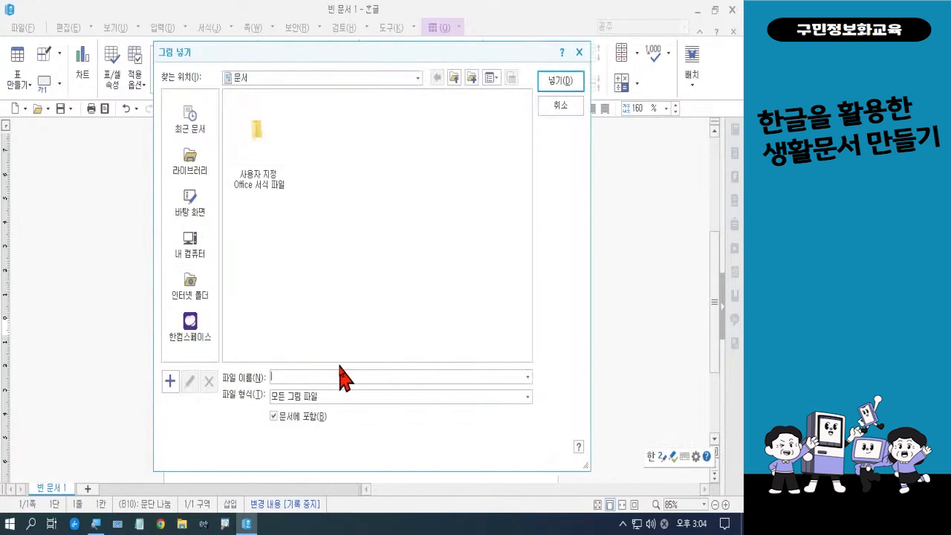
{"action": "left_click", "coordinate": [203, 216]}
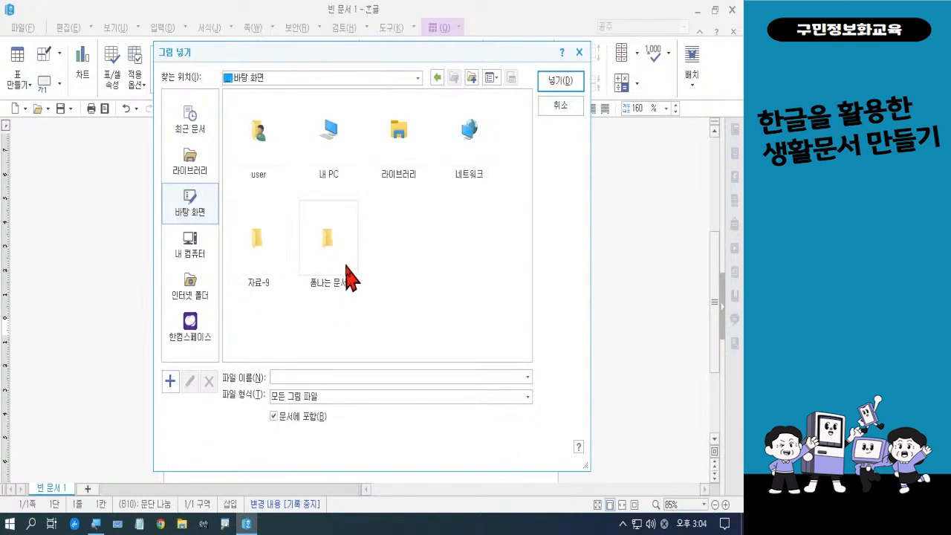
{"action": "double_click", "coordinate": [345, 266]}
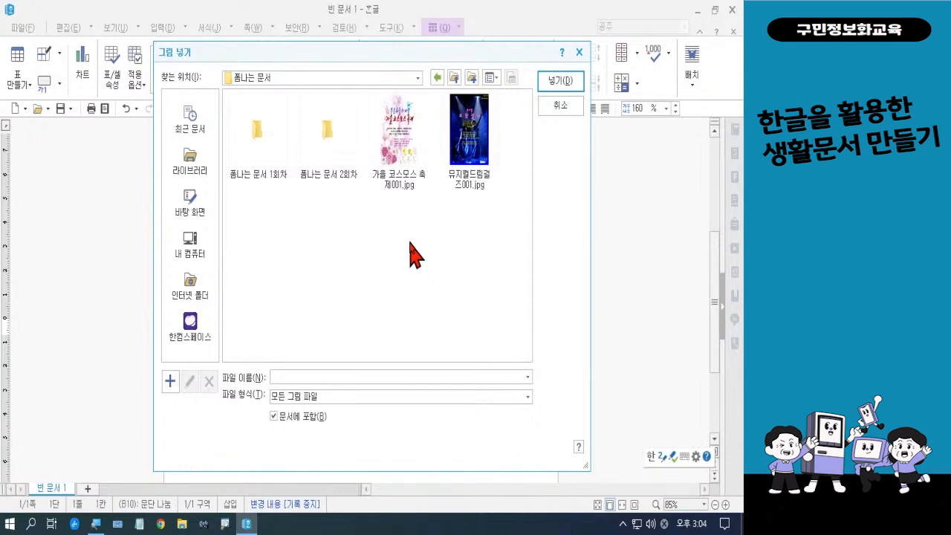
{"action": "double_click", "coordinate": [344, 160]}
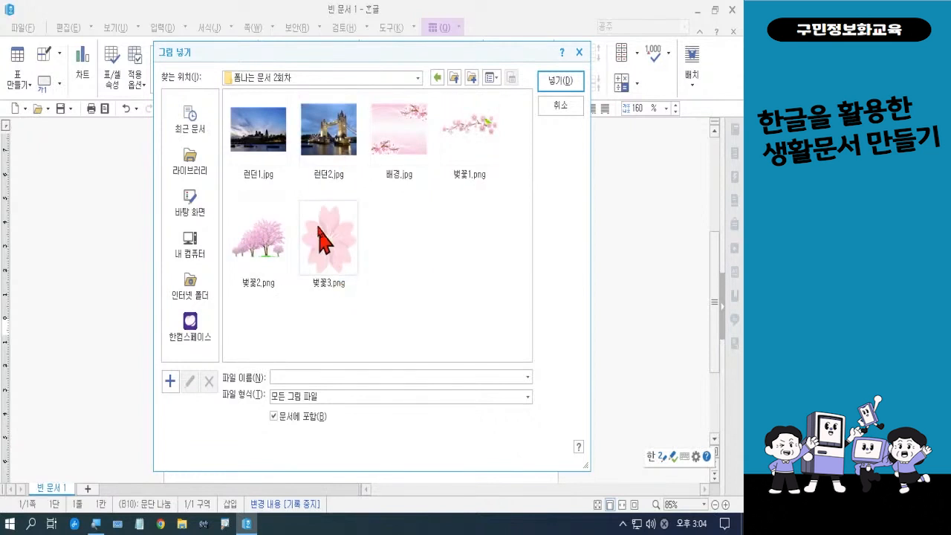
{"action": "left_click", "coordinate": [272, 156]}
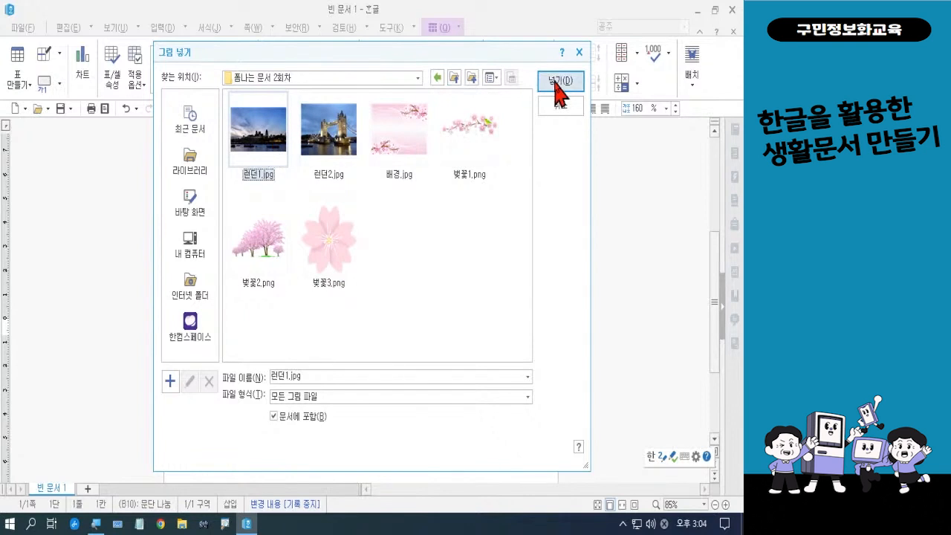
{"action": "left_click", "coordinate": [559, 82]}
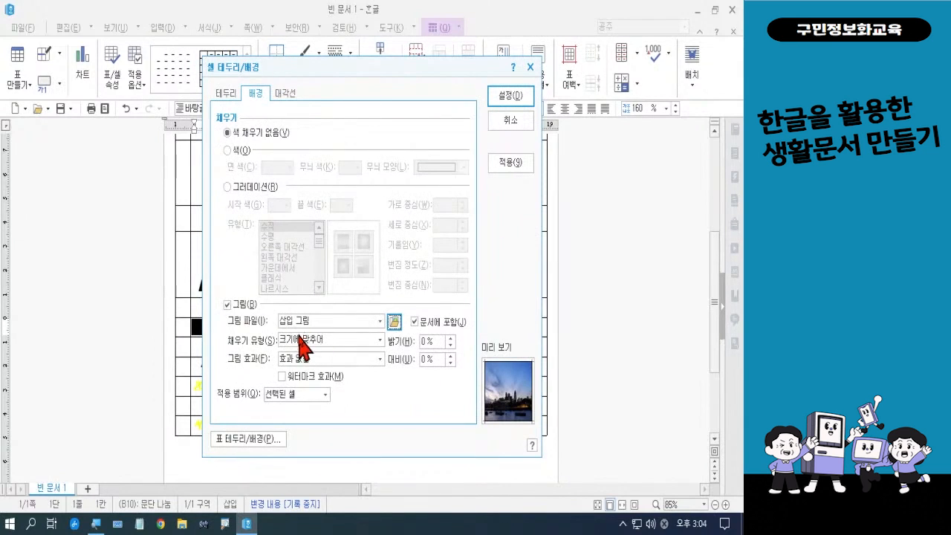
{"action": "left_click", "coordinate": [512, 96]}
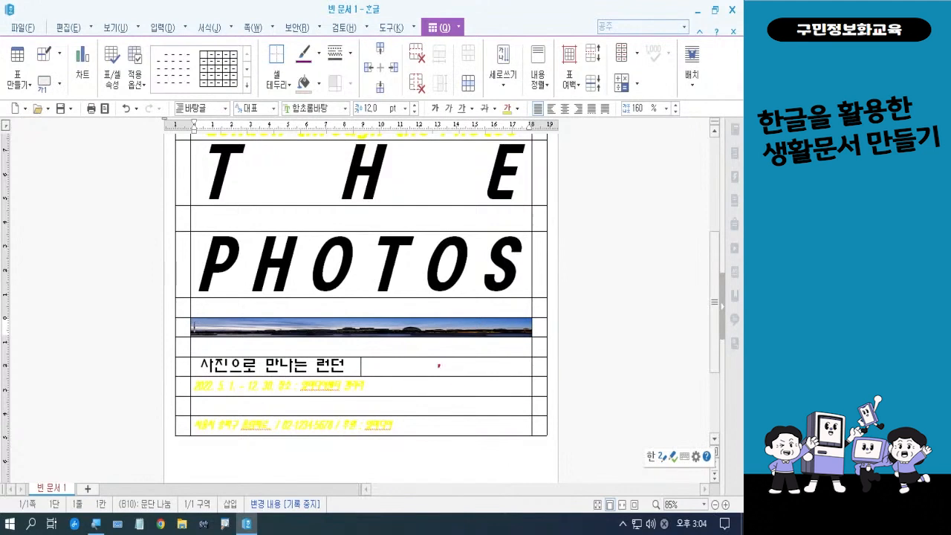
{"action": "mouse_move", "coordinate": [360, 351]}
{"action": "left_mouse_down"}
{"action": "mouse_move", "coordinate": [430, 378]}
{"action": "mouse_move", "coordinate": [532, 379]}
{"action": "left_mouse_up"}
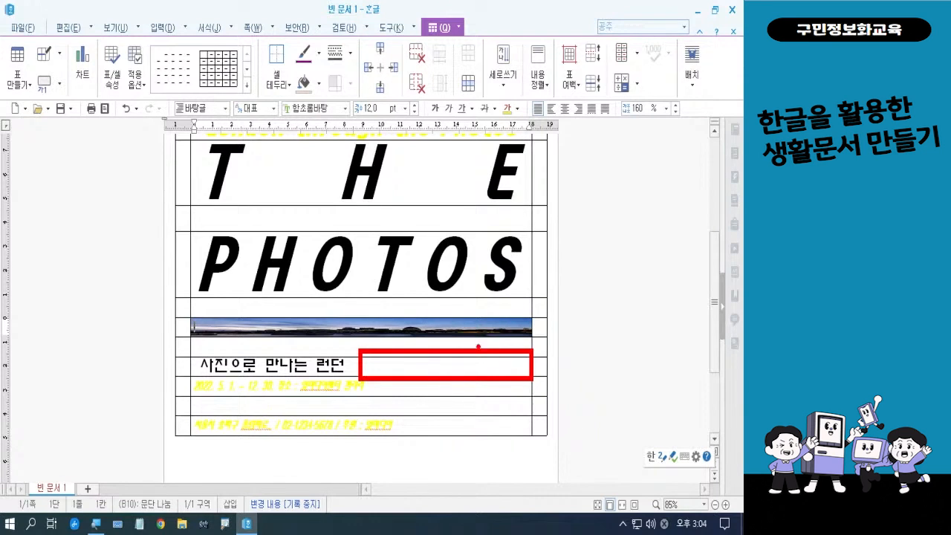
{"action": "mouse_move", "coordinate": [473, 345]}
{"action": "left_mouse_down"}
{"action": "mouse_move", "coordinate": [477, 361]}
{"action": "mouse_move", "coordinate": [495, 332]}
{"action": "left_mouse_up"}
{"action": "key", "text": "Escape"}
Step: Fill the empty cell beside 사진으로 만나는 런던 with the picture 런던2.jpg as its background
{"action": "left_click", "coordinate": [452, 362]}
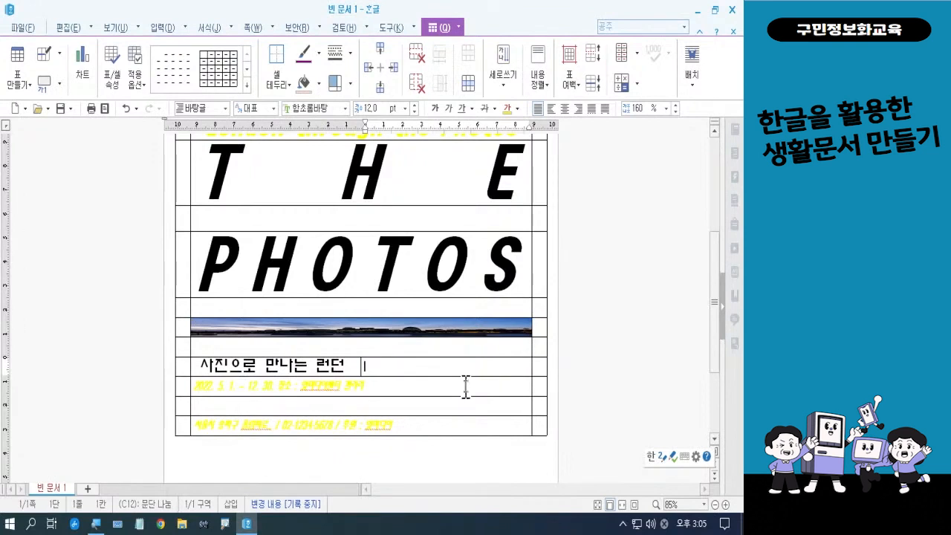
{"action": "key", "text": "F5"}
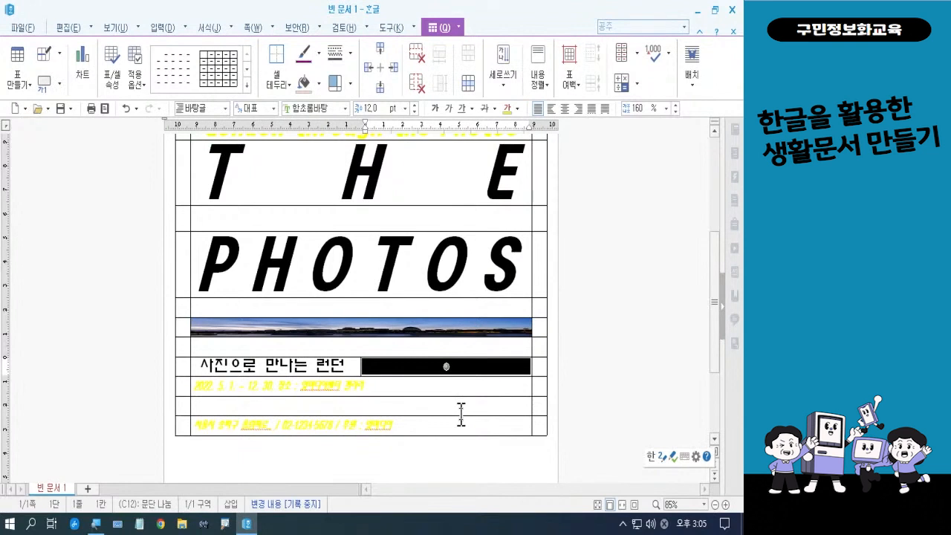
{"action": "key", "text": "c"}
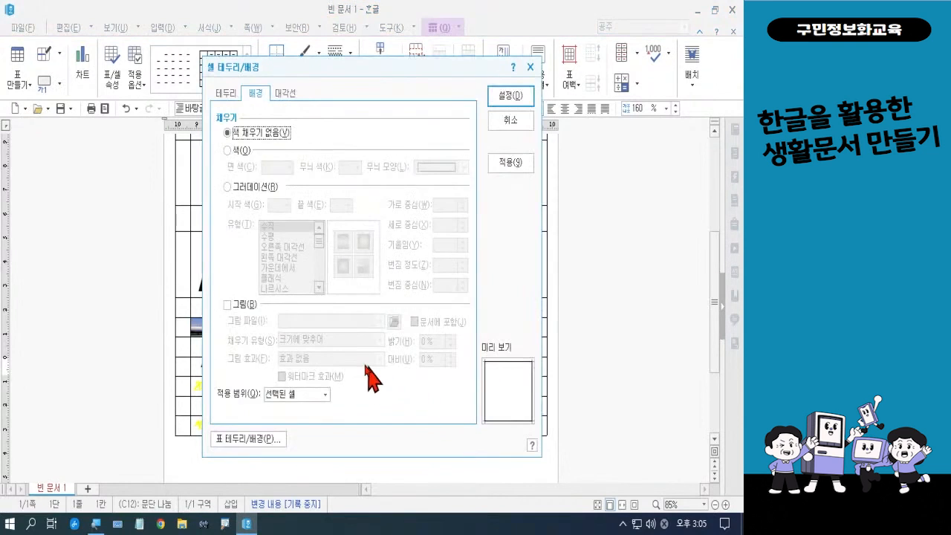
{"action": "left_click", "coordinate": [228, 304]}
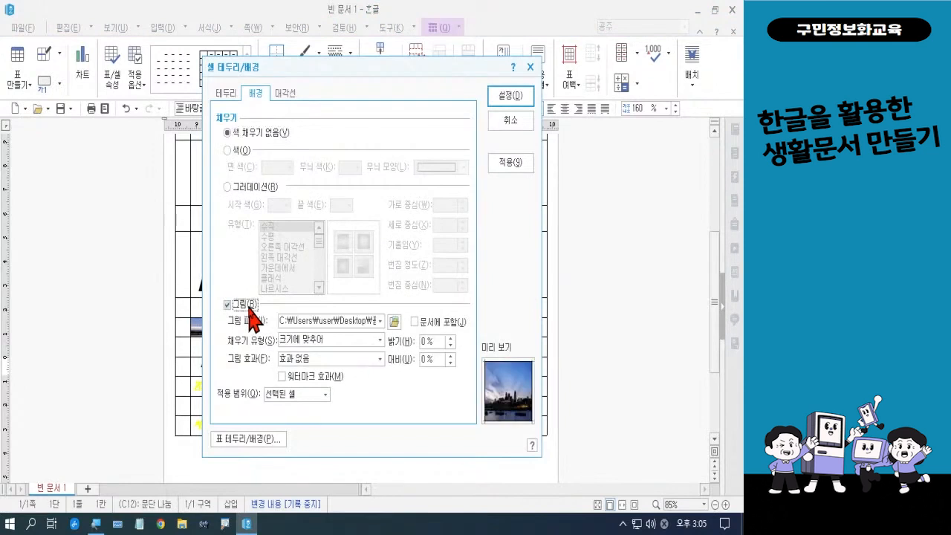
{"action": "left_click", "coordinate": [396, 324]}
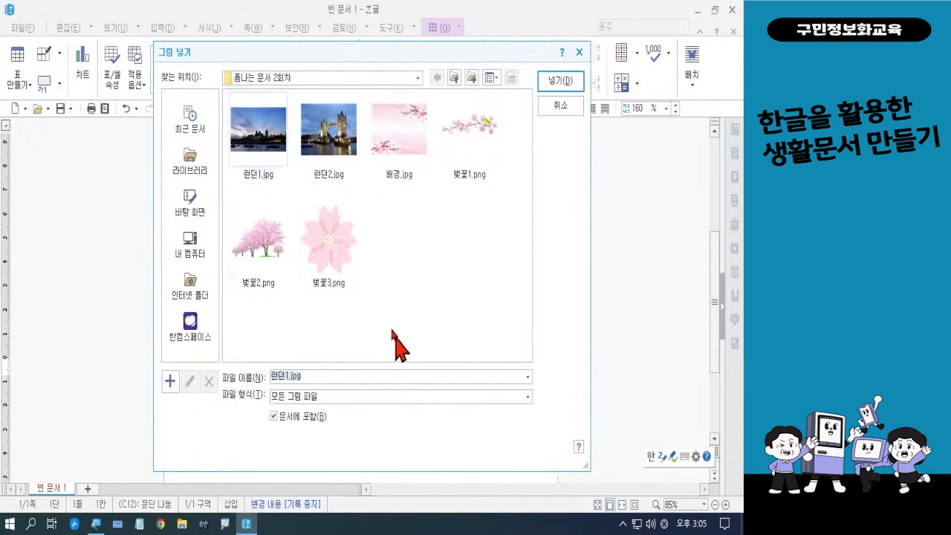
{"action": "left_click", "coordinate": [336, 153]}
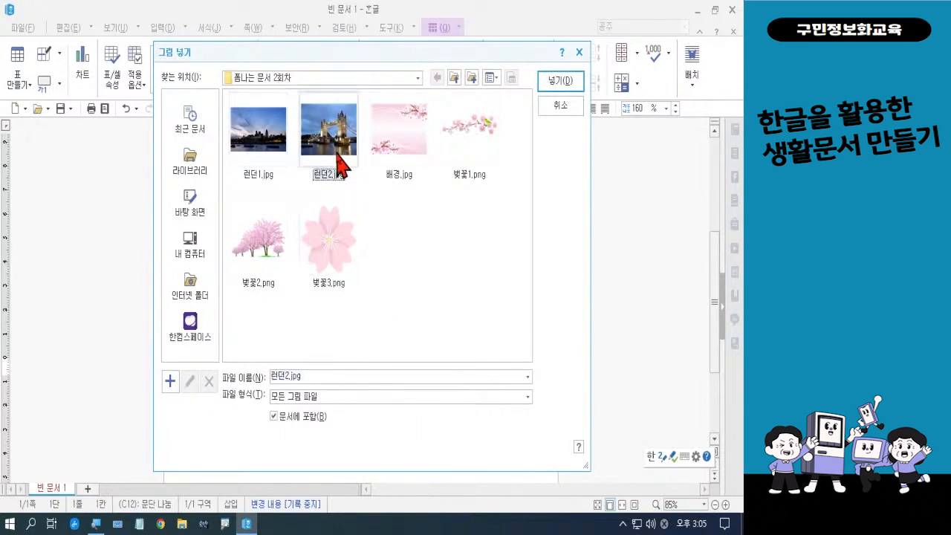
{"action": "left_click", "coordinate": [558, 83]}
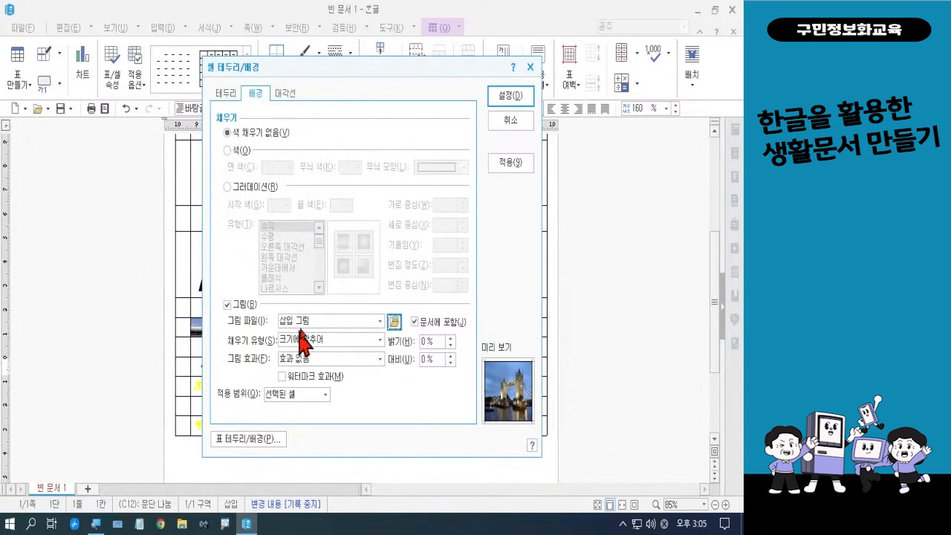
{"action": "left_click", "coordinate": [509, 101]}
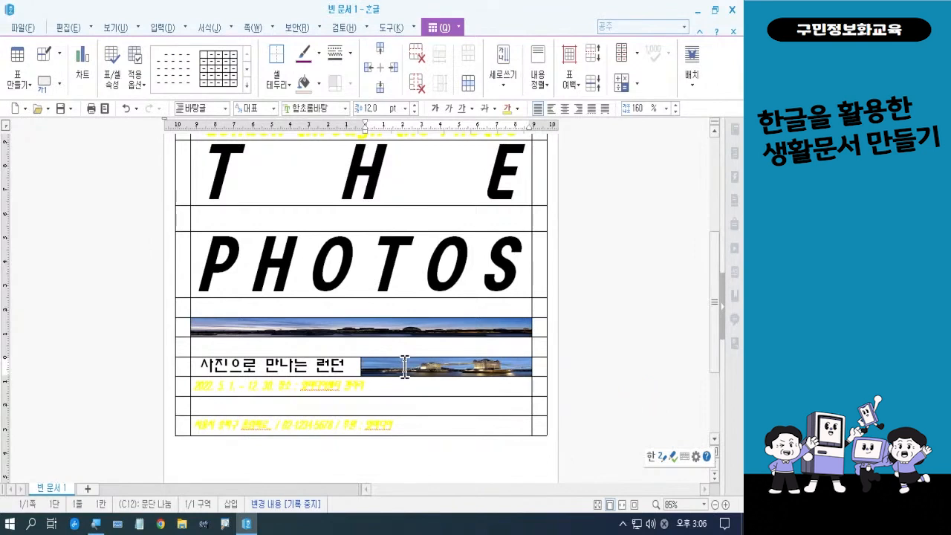
Step: Select the skyline picture cell and the 사진으로 만나는 런던 cell together, and increase their row heights to about 3 cm
{"action": "left_click", "coordinate": [327, 328]}
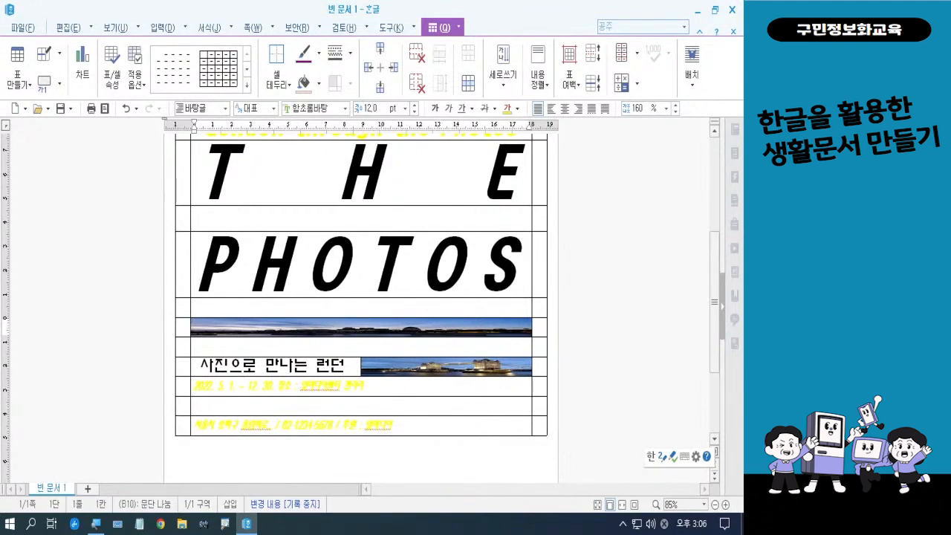
{"action": "mouse_move", "coordinate": [212, 312]}
{"action": "left_mouse_down"}
{"action": "mouse_move", "coordinate": [348, 333]}
{"action": "mouse_move", "coordinate": [503, 339]}
{"action": "left_mouse_up"}
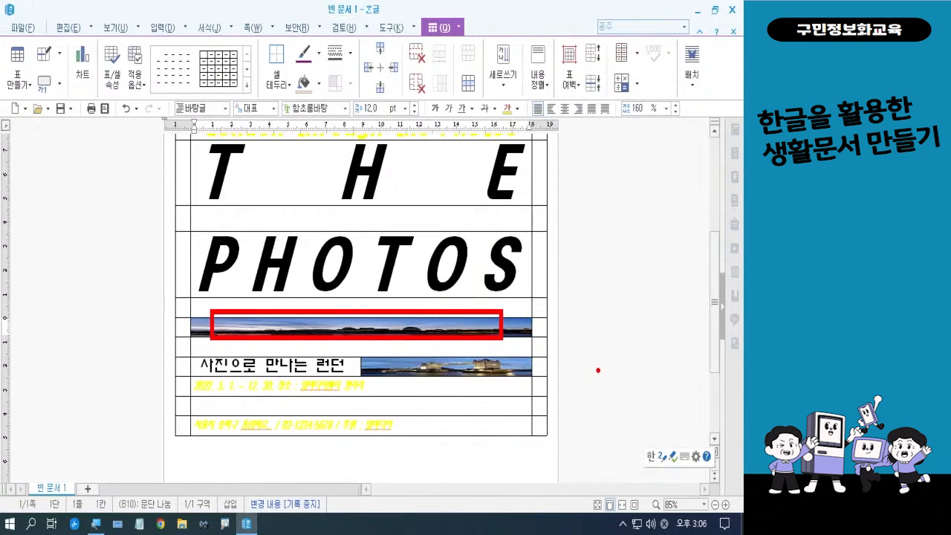
{"action": "key", "text": "Escape"}
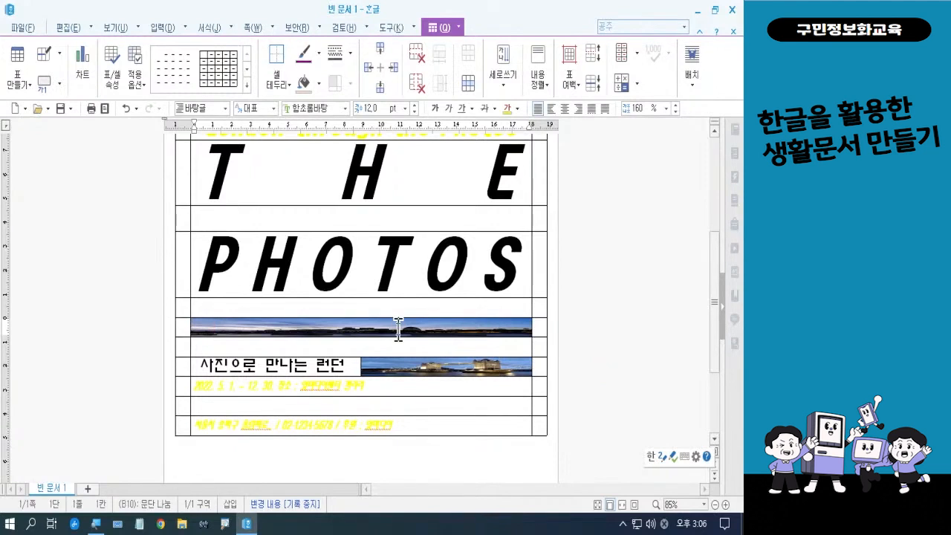
{"action": "key", "text": "F5"}
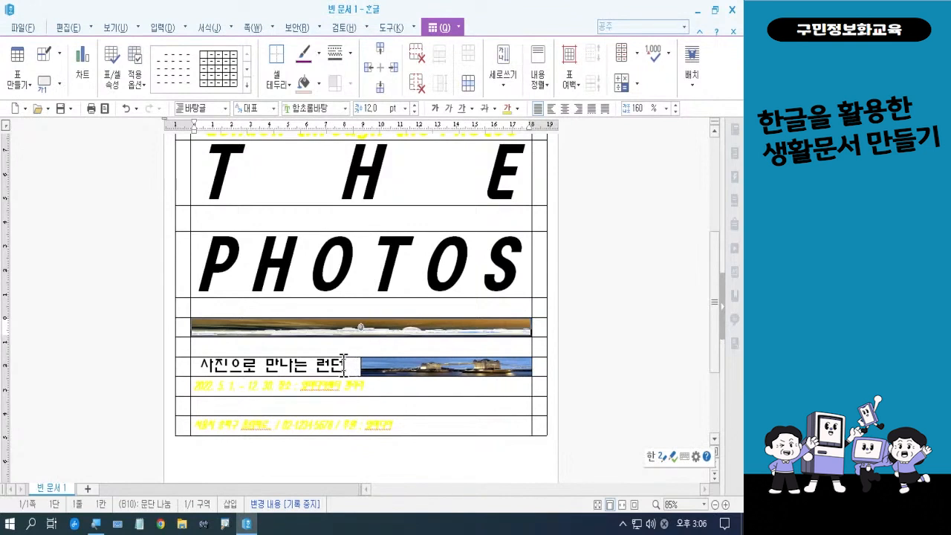
{"action": "key", "text": "F5"}
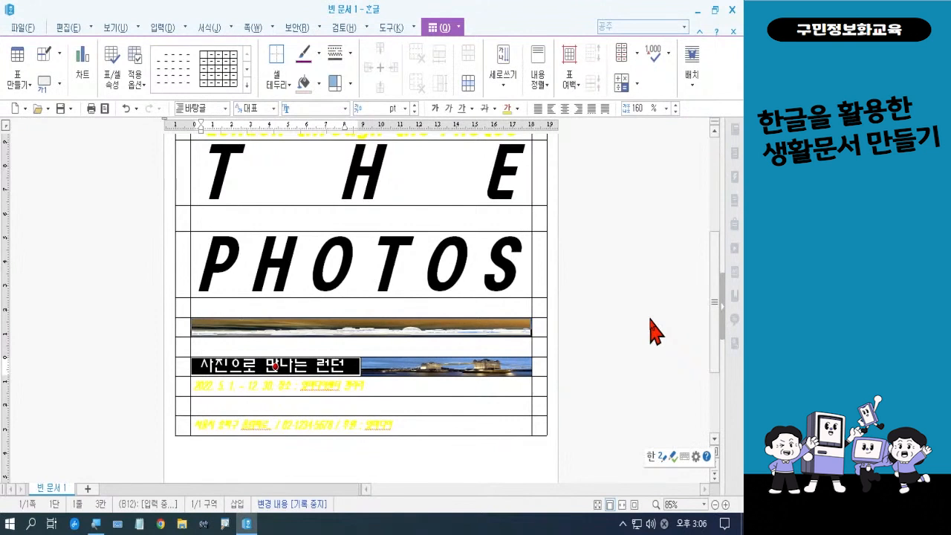
{"action": "key", "text": "ctrl+Down"}
{"action": "key", "text": "ctrl+Down"}
{"action": "key", "text": "ctrl+Down"}
{"action": "key", "text": "ctrl+Down"}
{"action": "key", "text": "ctrl+Down"}
{"action": "key", "text": "ctrl+Down"}
{"action": "key", "text": "ctrl+Down"}
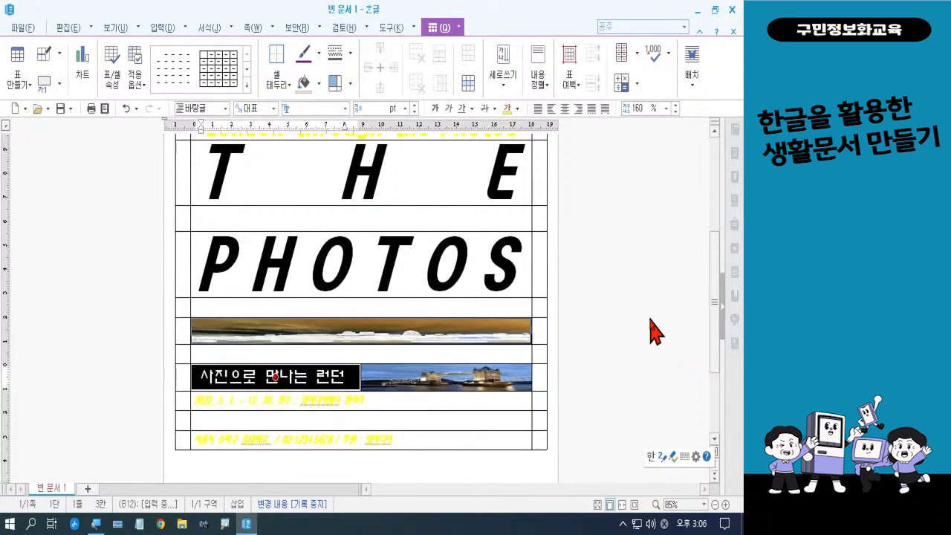
{"action": "key", "text": "ctrl+Down"}
{"action": "key", "text": "ctrl+Down"}
{"action": "key", "text": "ctrl+Down"}
{"action": "key", "text": "ctrl+Down"}
{"action": "key", "text": "ctrl+Down"}
{"action": "key", "text": "ctrl+Down"}
{"action": "key", "text": "ctrl+Down"}
{"action": "key", "text": "ctrl+Down"}
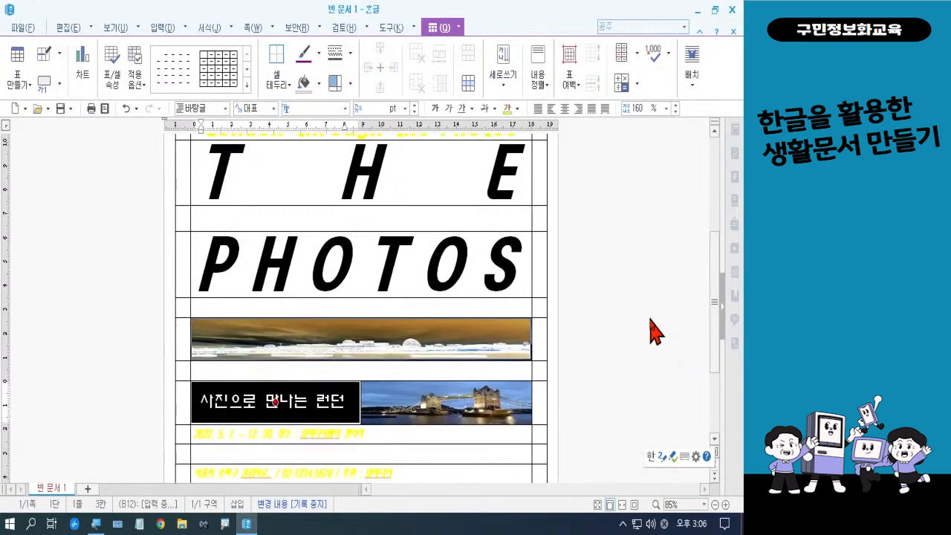
{"action": "key", "text": "ctrl+Down"}
{"action": "key", "text": "ctrl+Down"}
{"action": "key", "text": "ctrl+Down"}
{"action": "key", "text": "ctrl+Down"}
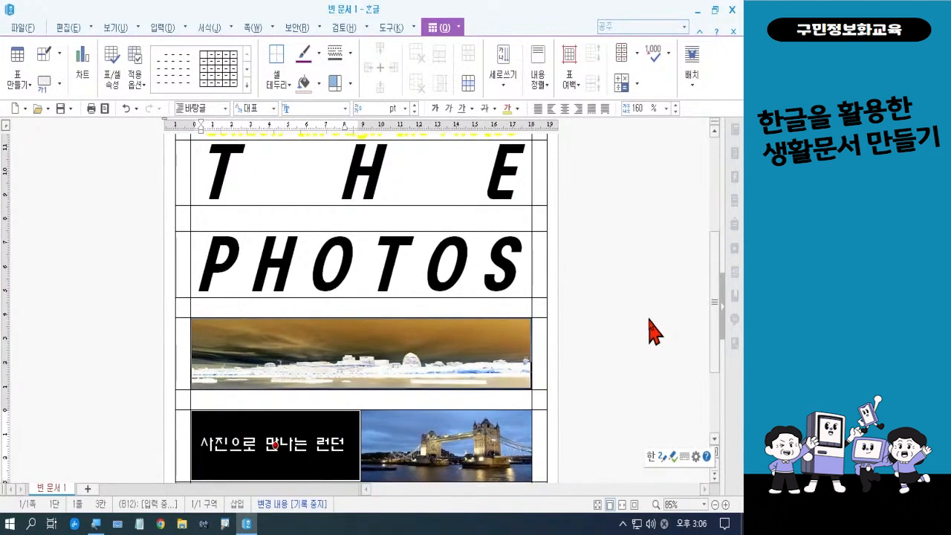
Step: Increase the height of the empty row between the date and address rows to about 1.6 cm, and leave the table
{"action": "left_click_drag", "start_coordinate": [711, 307], "coordinate": [715, 368]}
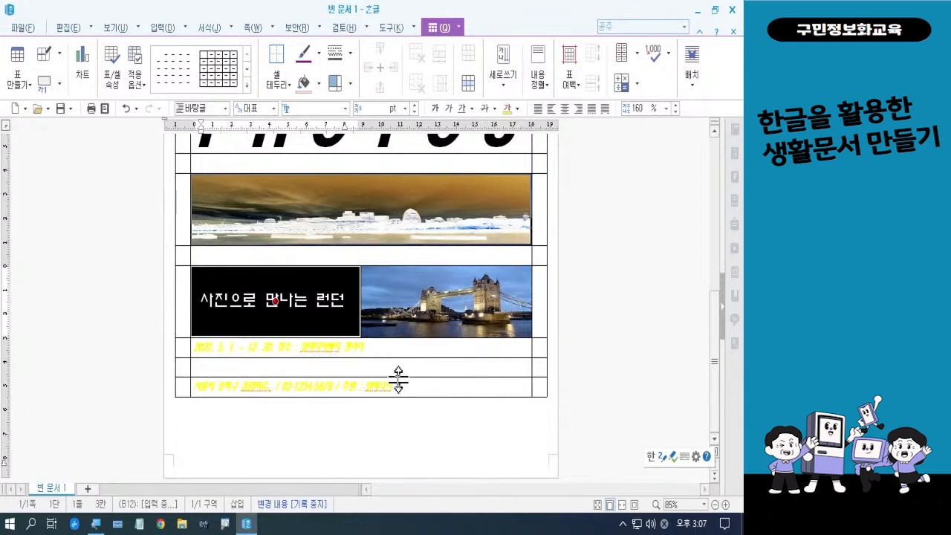
{"action": "key", "text": "ctrl+2"}
{"action": "mouse_move", "coordinate": [181, 355]}
{"action": "left_mouse_down"}
{"action": "mouse_move", "coordinate": [268, 380]}
{"action": "mouse_move", "coordinate": [534, 383]}
{"action": "left_mouse_up"}
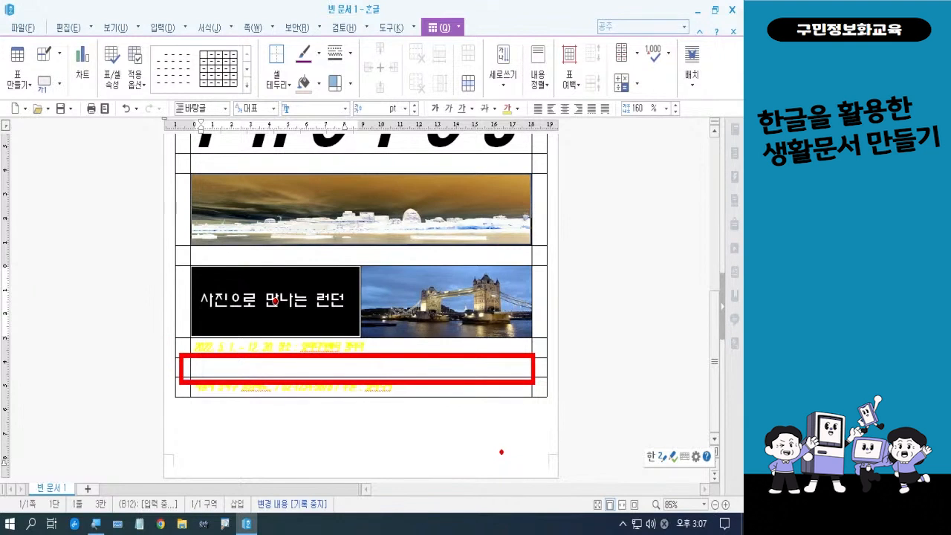
{"action": "left_click", "coordinate": [378, 367]}
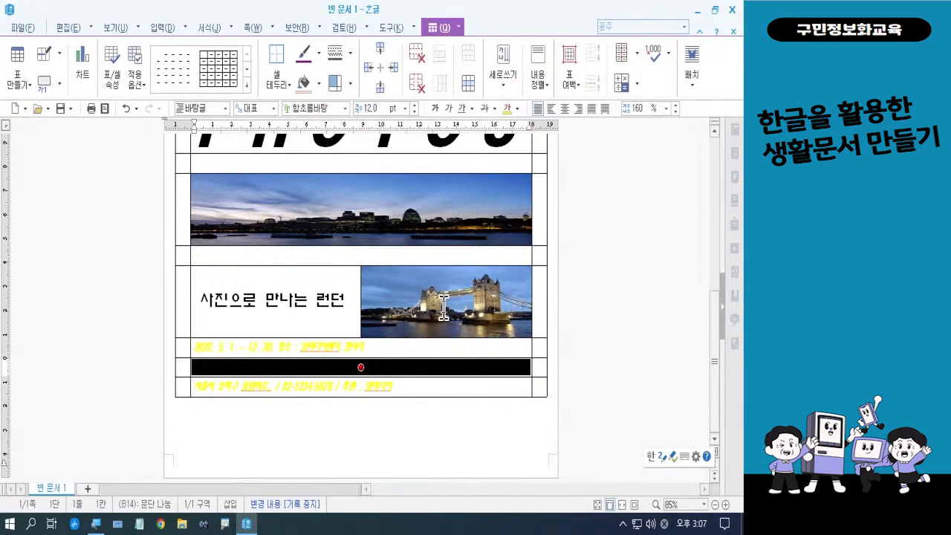
{"action": "key", "text": "ctrl+Down"}
{"action": "key", "text": "ctrl+Down"}
{"action": "key", "text": "ctrl+Down"}
{"action": "key", "text": "ctrl+Down"}
{"action": "key", "text": "ctrl+Down"}
{"action": "key", "text": "ctrl+Down"}
{"action": "key", "text": "ctrl+Down"}
{"action": "key", "text": "ctrl+Down"}
{"action": "key", "text": "ctrl+Down"}
{"action": "key", "text": "ctrl+Down"}
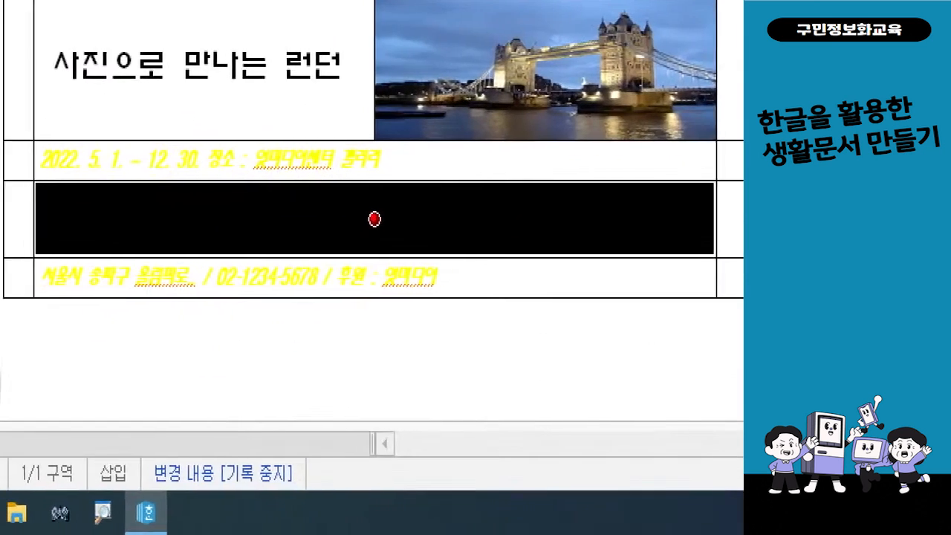
{"action": "mouse_move", "coordinate": [125, 393]}
{"action": "left_mouse_down"}
{"action": "mouse_move", "coordinate": [105, 406]}
{"action": "mouse_move", "coordinate": [75, 343]}
{"action": "mouse_move", "coordinate": [125, 391]}
{"action": "left_mouse_up"}
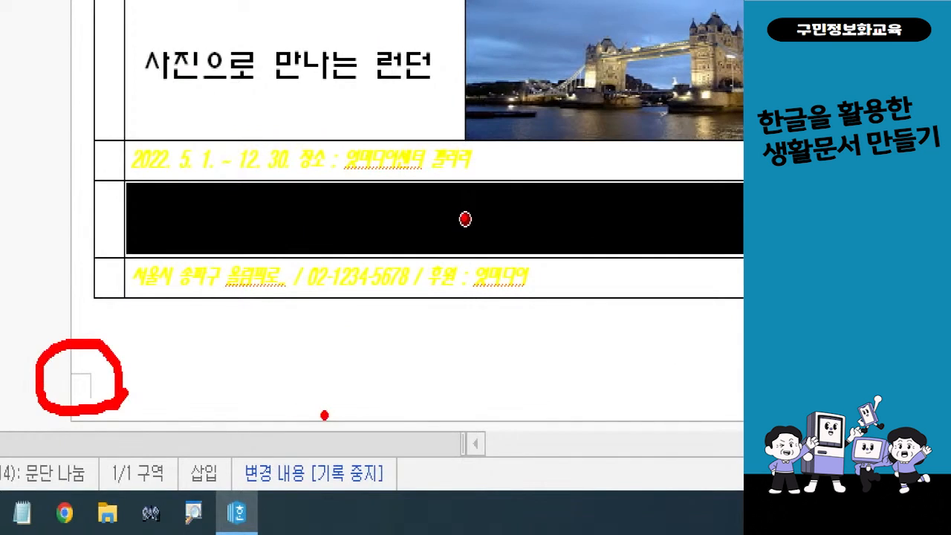
{"action": "left_click_drag", "start_coordinate": [83, 338], "coordinate": [161, 340]}
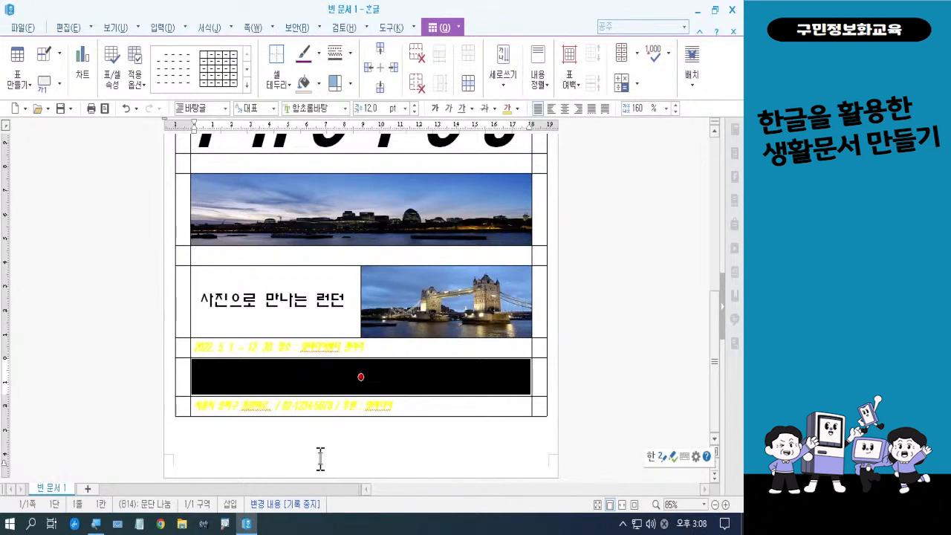
{"action": "left_click", "coordinate": [320, 458]}
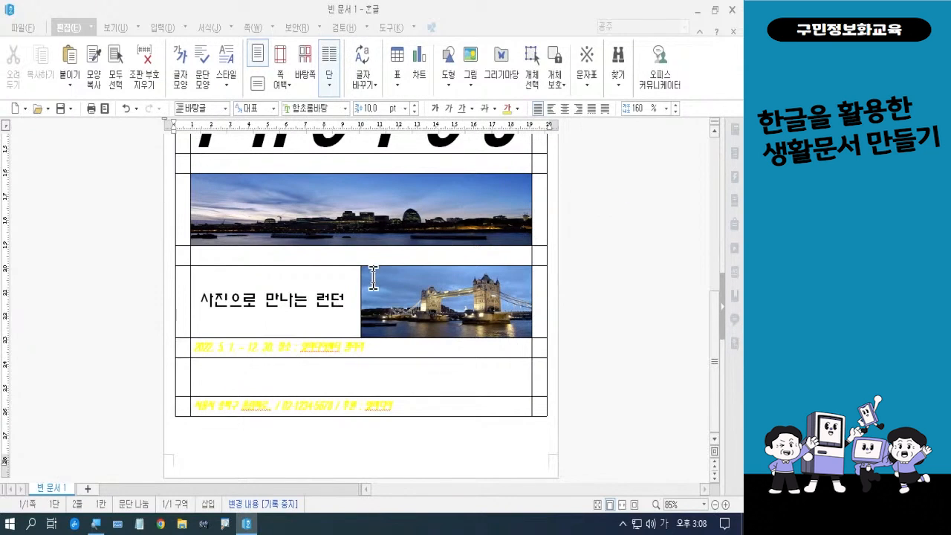
Step: Select all cells of the table and choose solid black as their background colour
{"action": "left_click", "coordinate": [349, 256]}
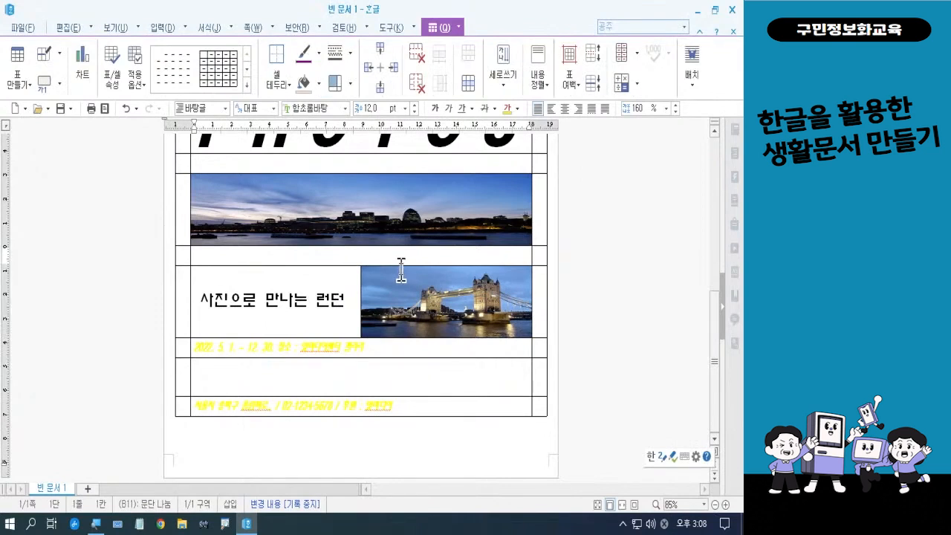
{"action": "scroll", "coordinate": [401, 269], "scroll_direction": "up", "scroll_amount": 10}
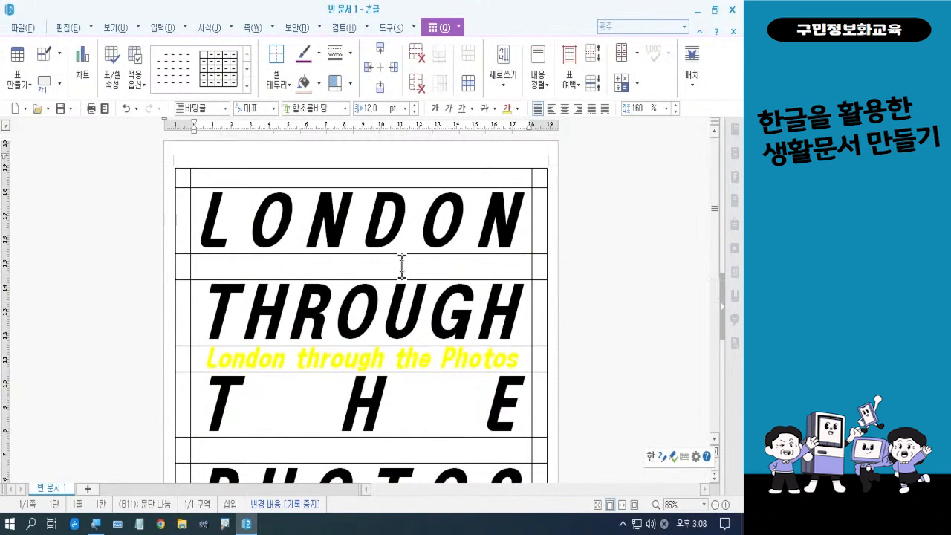
{"action": "left_click", "coordinate": [401, 266]}
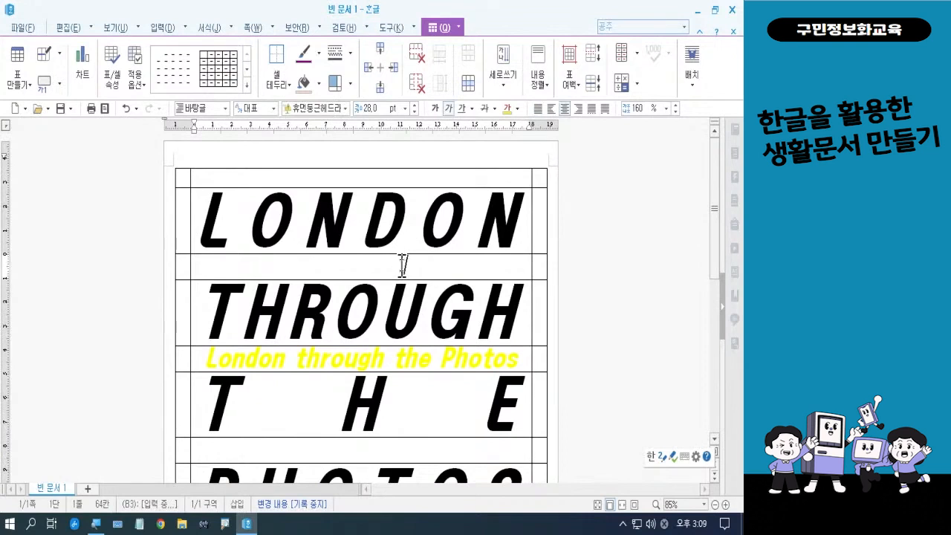
{"action": "key", "text": "F5"}
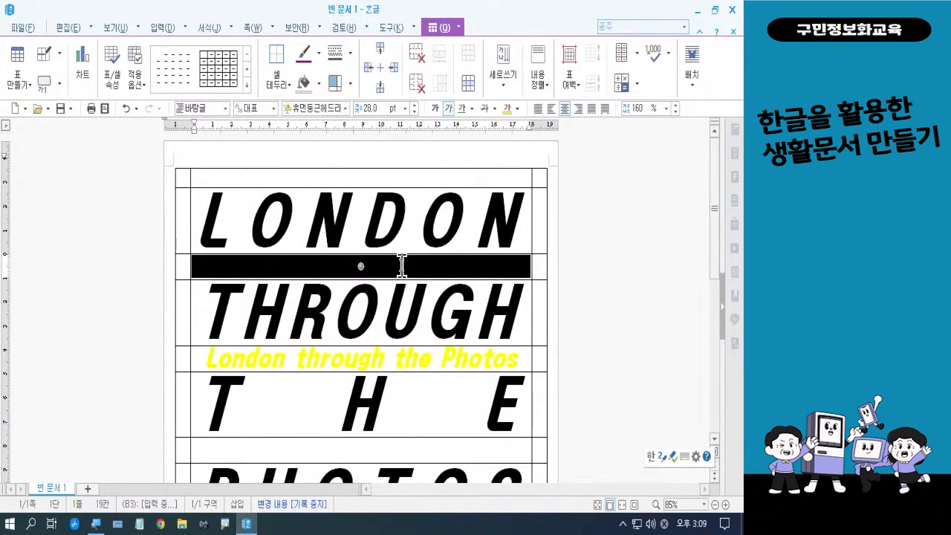
{"action": "key", "text": "F5"}
{"action": "key", "text": "F5"}
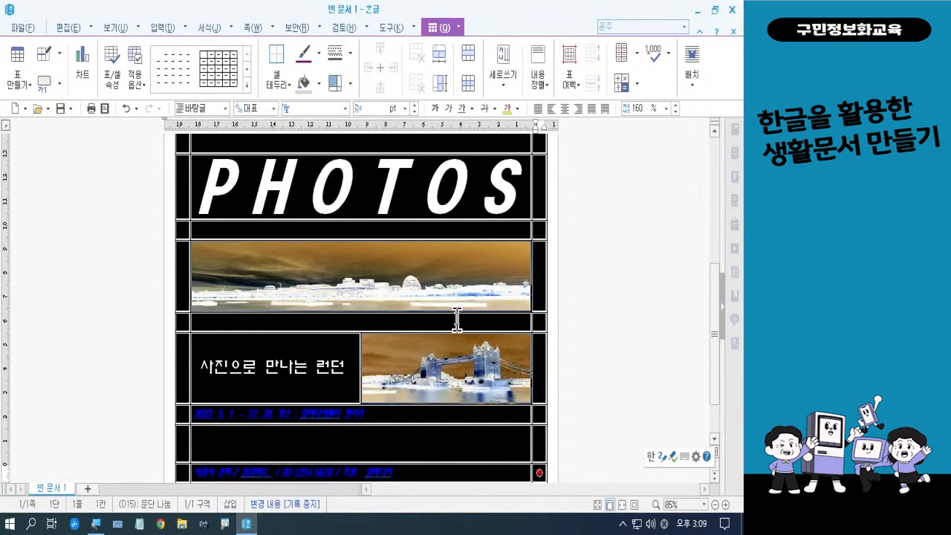
{"action": "key", "text": "c"}
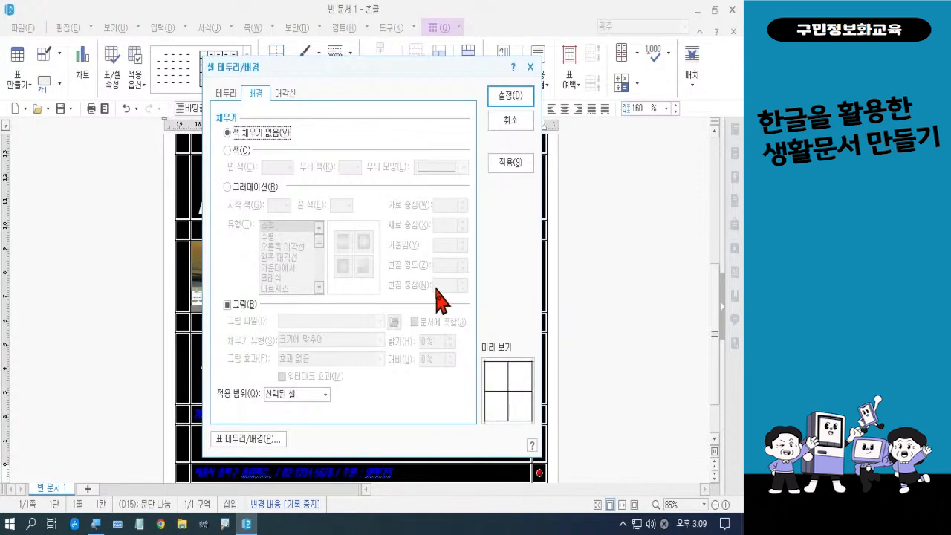
{"action": "left_click", "coordinate": [242, 152]}
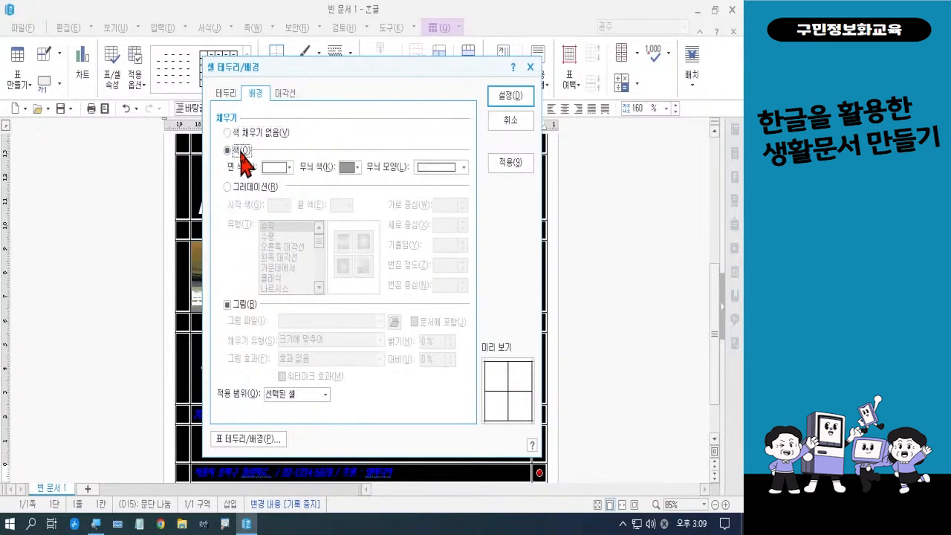
{"action": "left_click", "coordinate": [277, 168]}
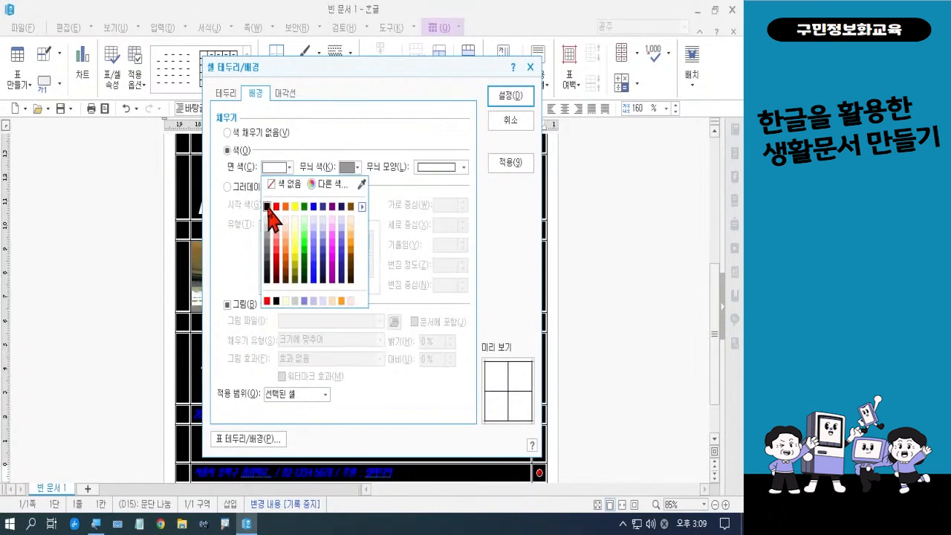
{"action": "left_click", "coordinate": [265, 206]}
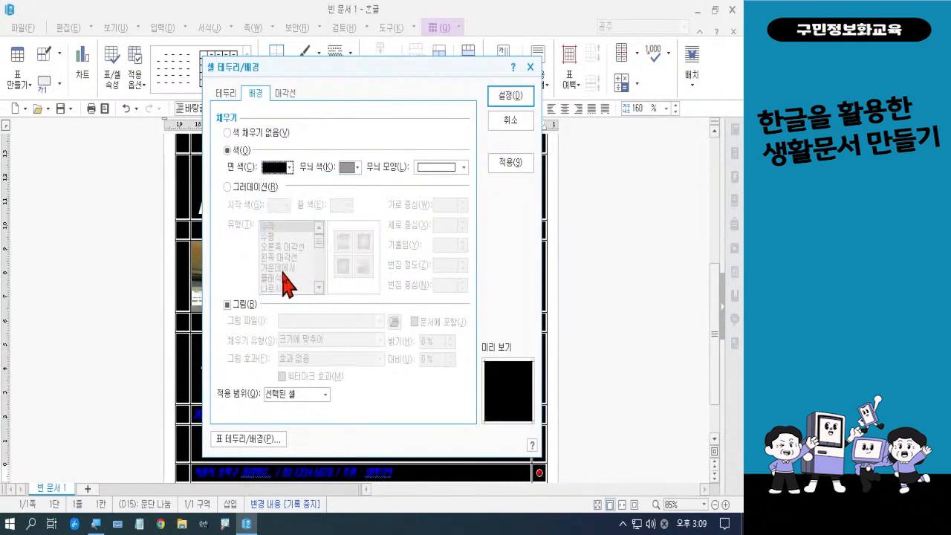
Step: Set all borders of the selected cells to 선 없음, apply the border and background settings, and release the selection
{"action": "left_click", "coordinate": [225, 94]}
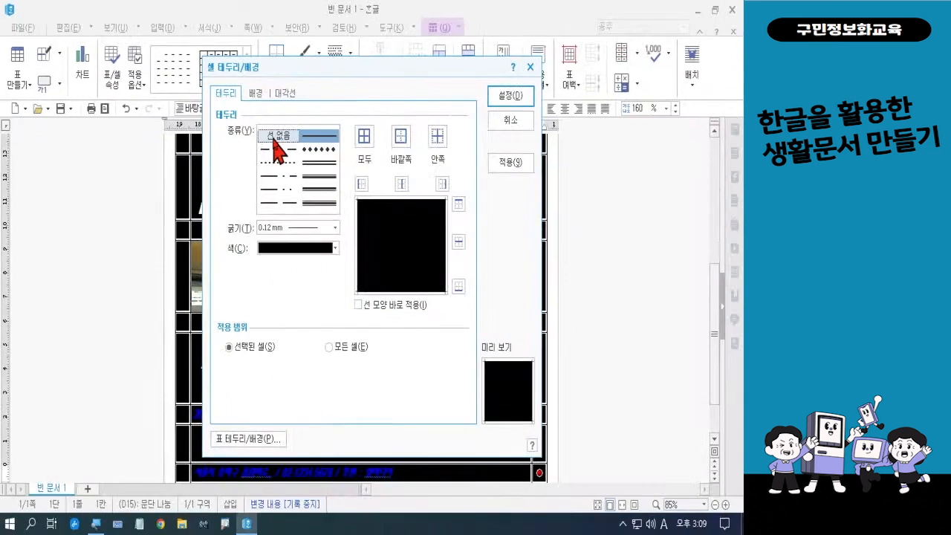
{"action": "left_click", "coordinate": [465, 267]}
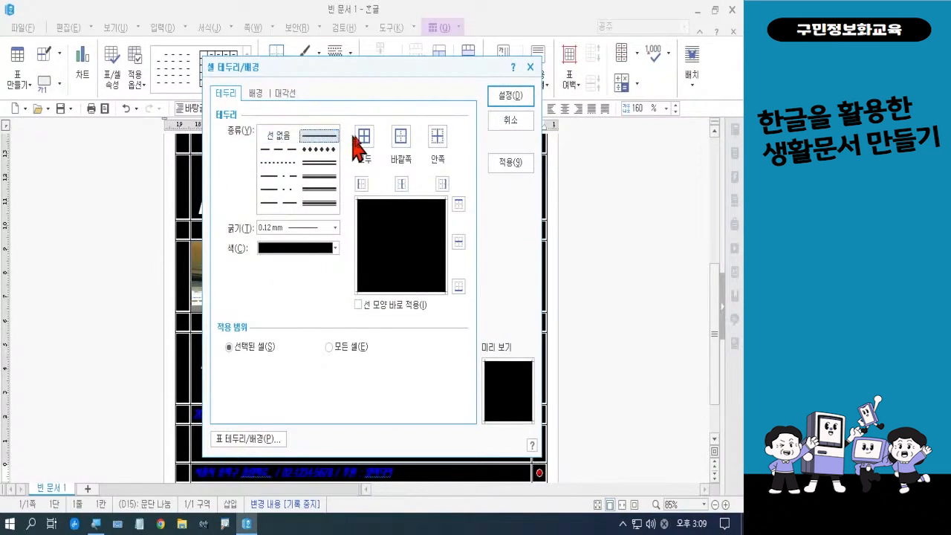
{"action": "left_click", "coordinate": [280, 135]}
{"action": "left_click", "coordinate": [367, 138]}
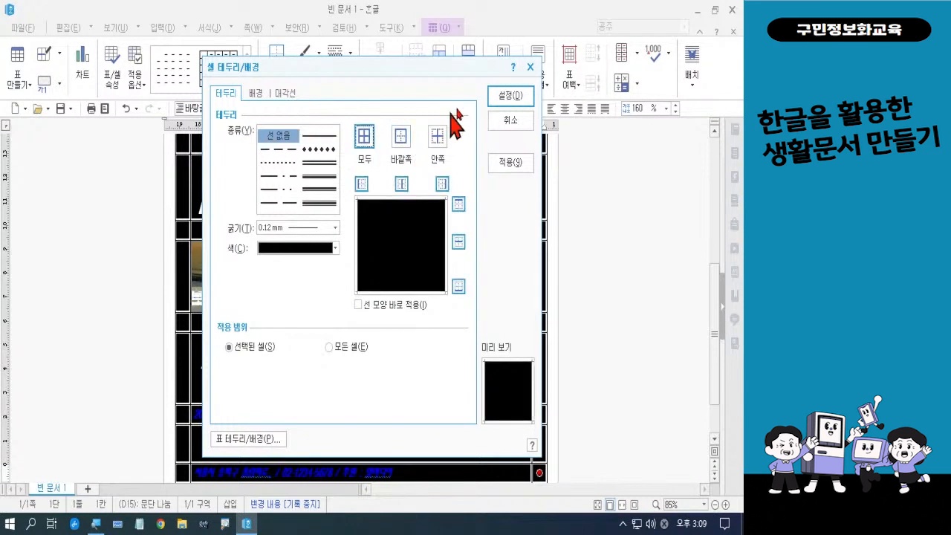
{"action": "left_click", "coordinate": [511, 96]}
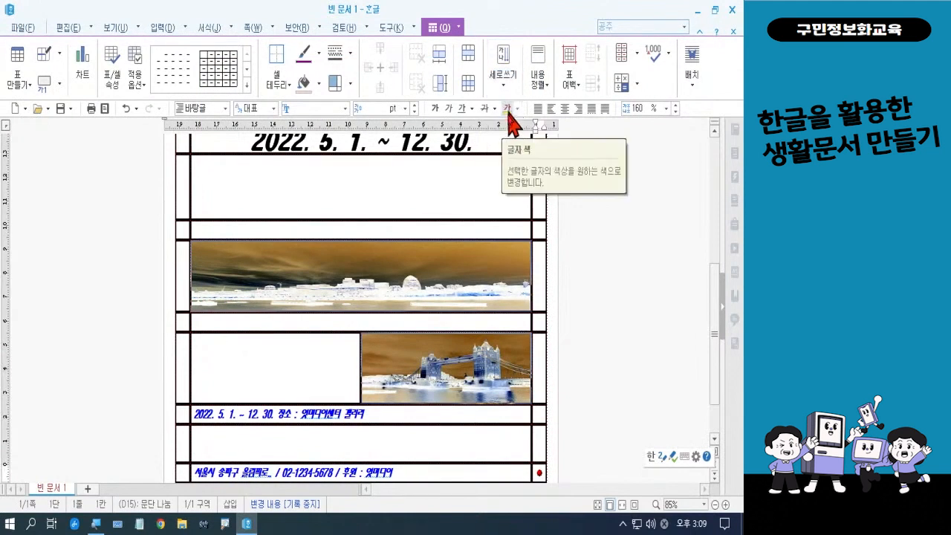
{"action": "left_click", "coordinate": [540, 152]}
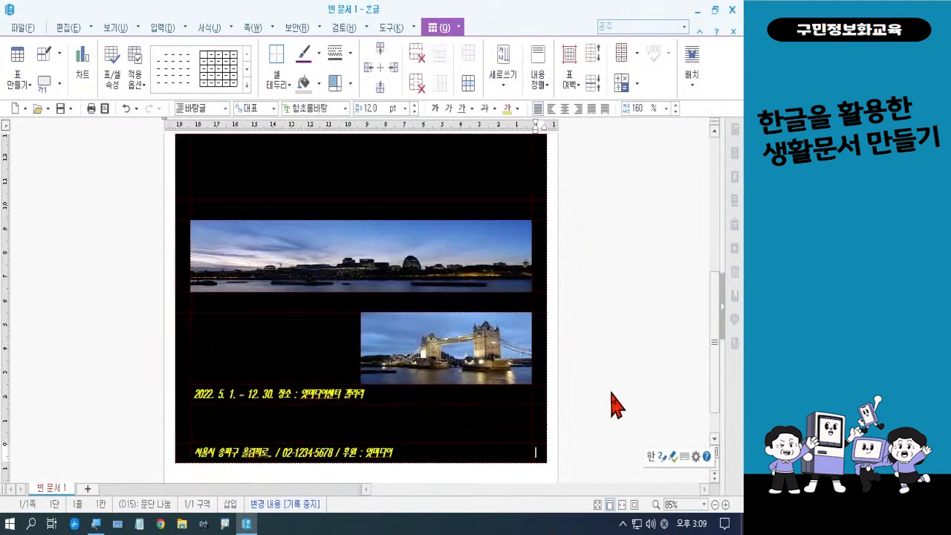
Step: Select the four large title cells LONDON, THROUGH, THE and PHOTOS together
{"action": "scroll", "coordinate": [606, 393], "scroll_direction": "up", "scroll_amount": 3}
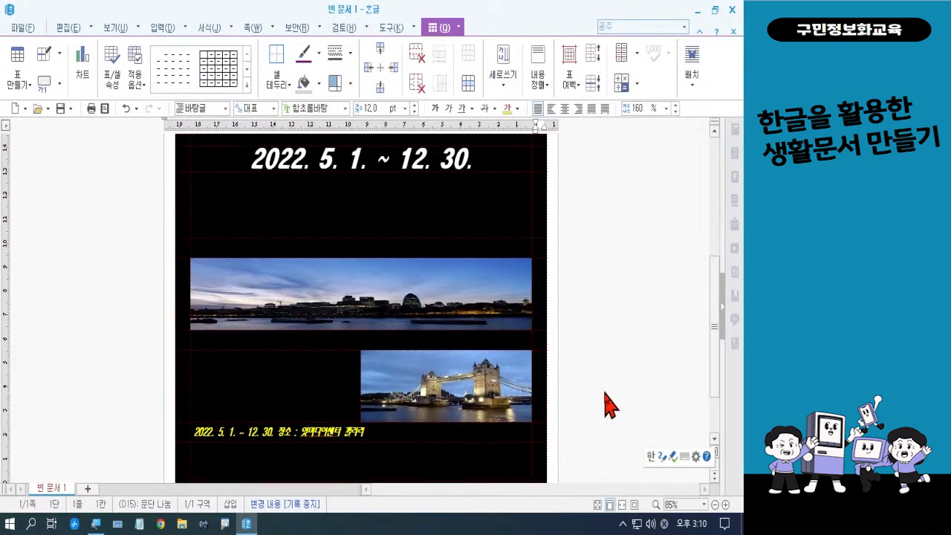
{"action": "scroll", "coordinate": [609, 405], "scroll_direction": "up", "scroll_amount": 3}
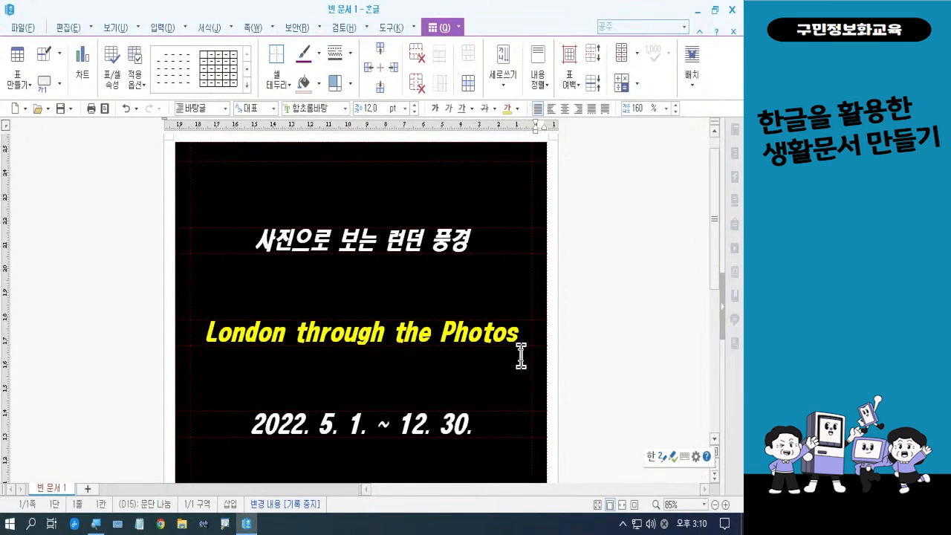
{"action": "key", "text": "ctrl+n"}
{"action": "key", "text": "i"}
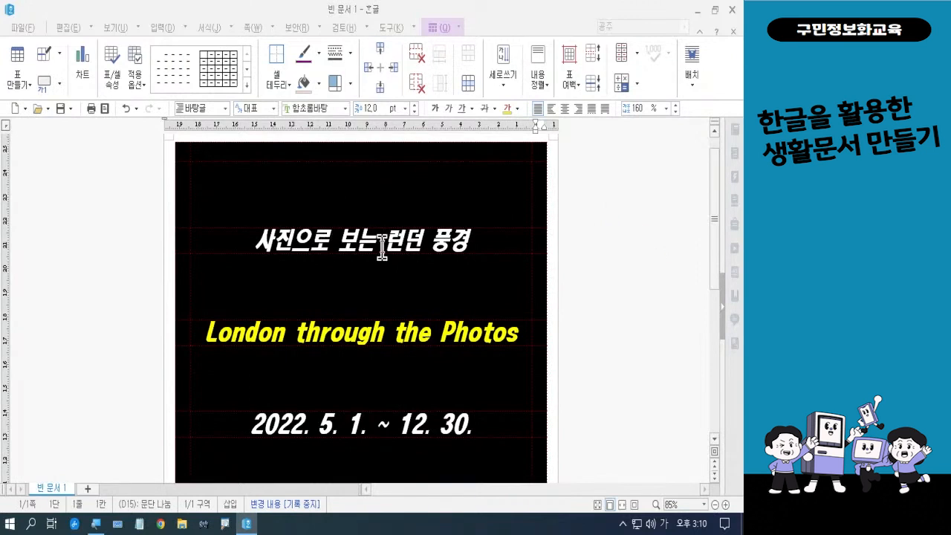
{"action": "left_click", "coordinate": [389, 192]}
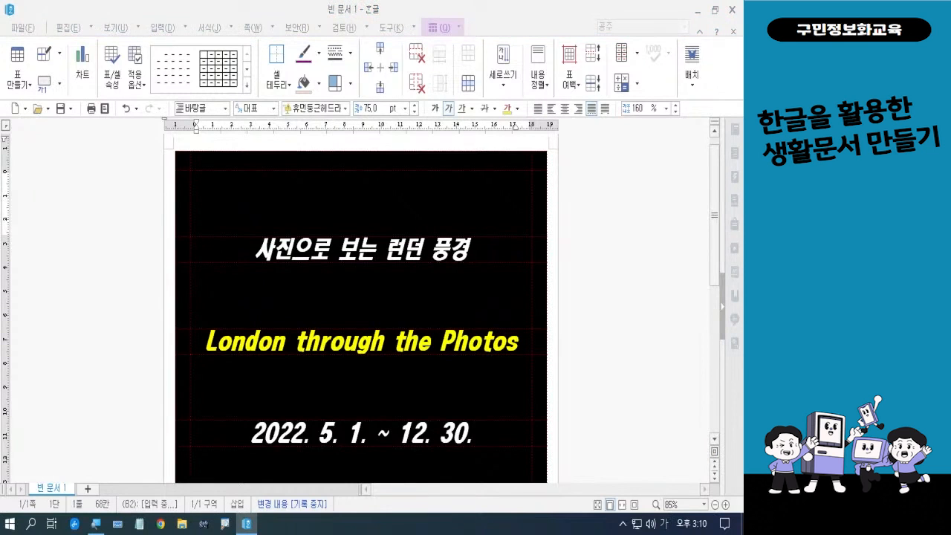
{"action": "left_click", "coordinate": [384, 205]}
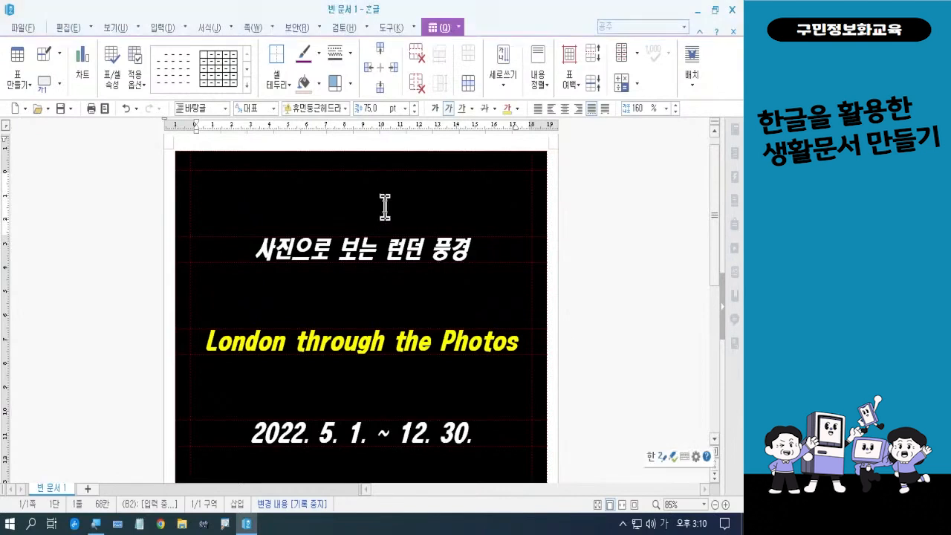
{"action": "key", "text": "F5"}
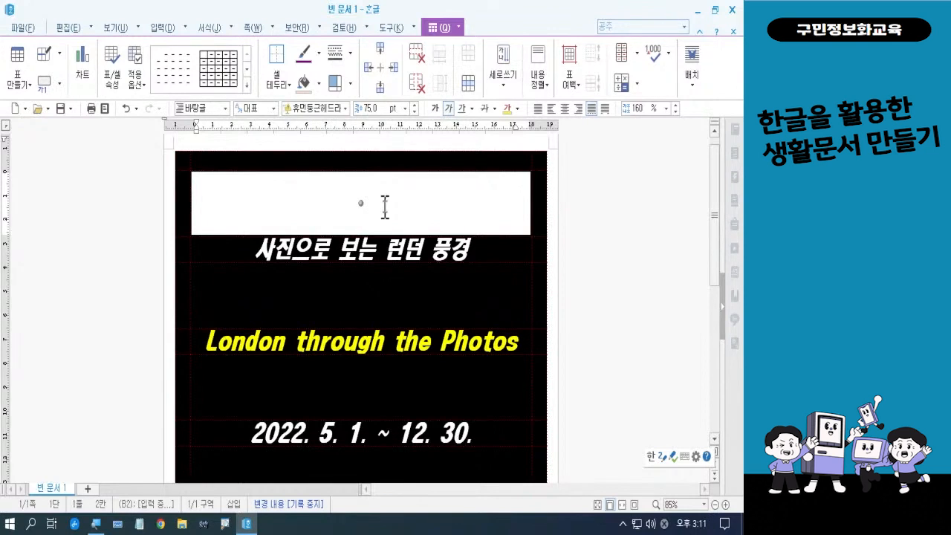
{"action": "left_click", "coordinate": [397, 292], "text": "ctrl"}
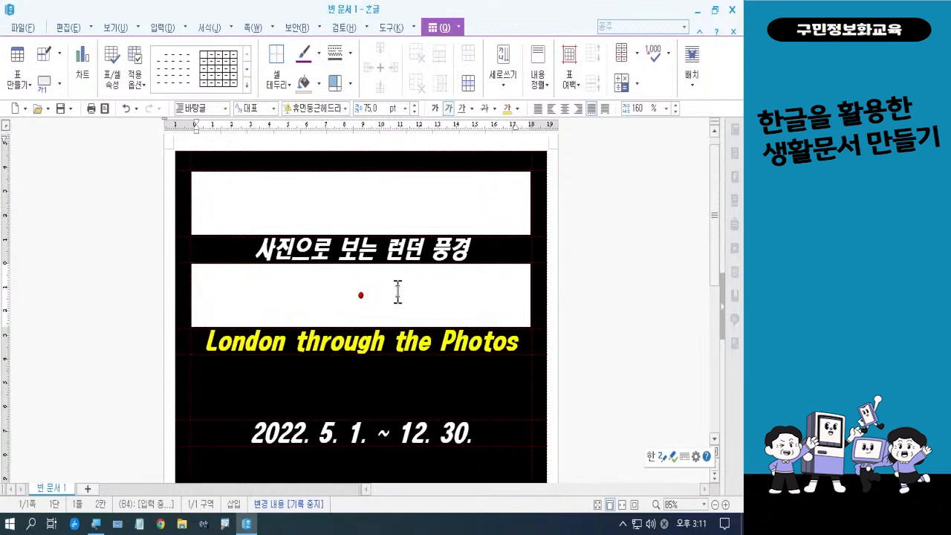
{"action": "left_click", "coordinate": [394, 394], "text": "ctrl"}
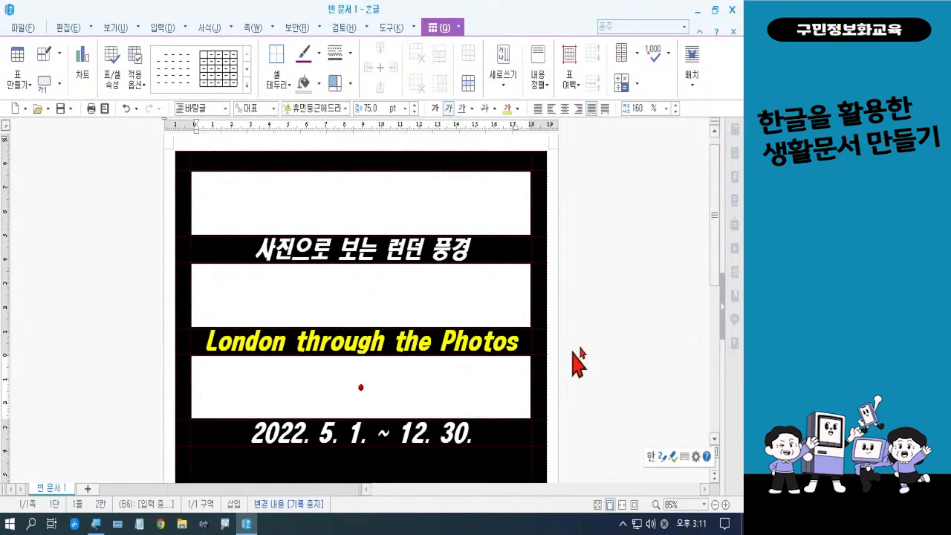
{"action": "left_click_drag", "start_coordinate": [714, 250], "coordinate": [712, 325]}
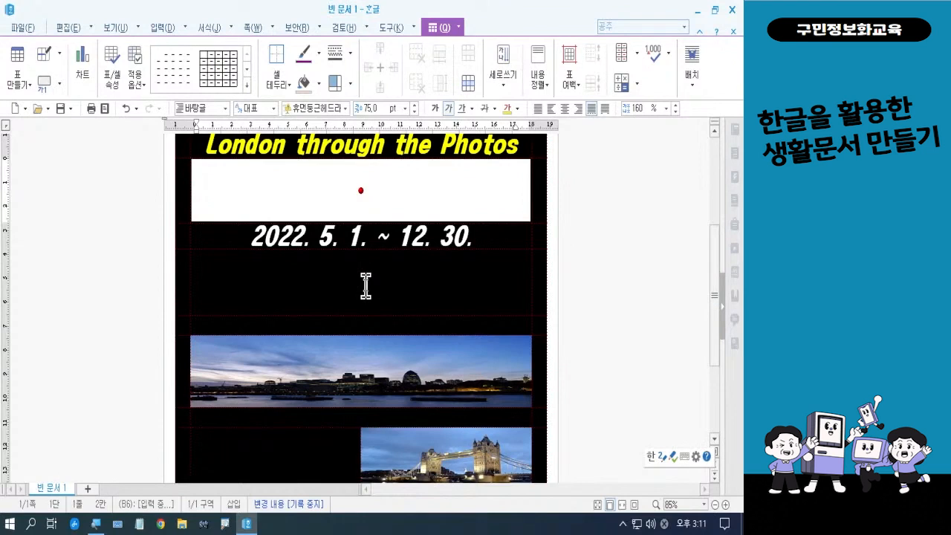
{"action": "left_click", "coordinate": [361, 283], "text": "ctrl"}
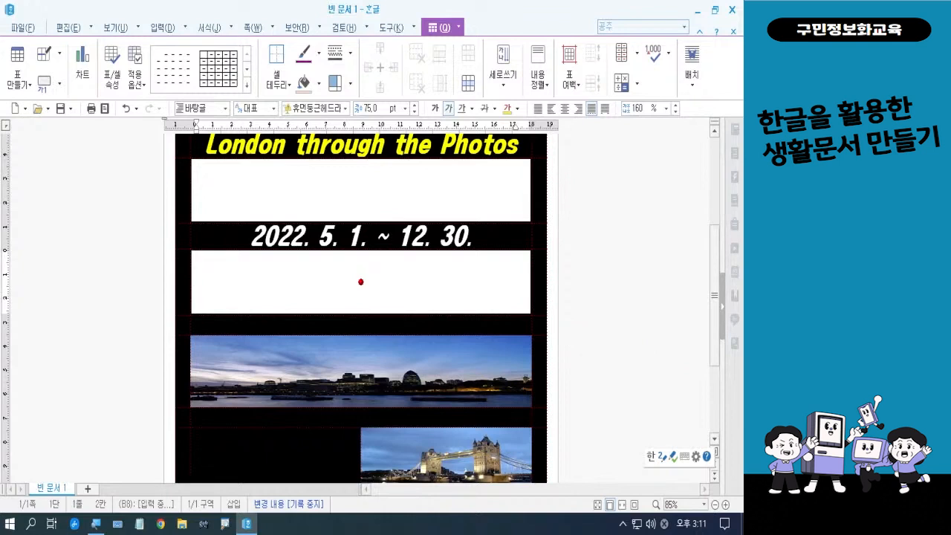
Step: Set the background fill of the four selected title cells to solid red and release the cell selection
{"action": "key", "text": "l"}
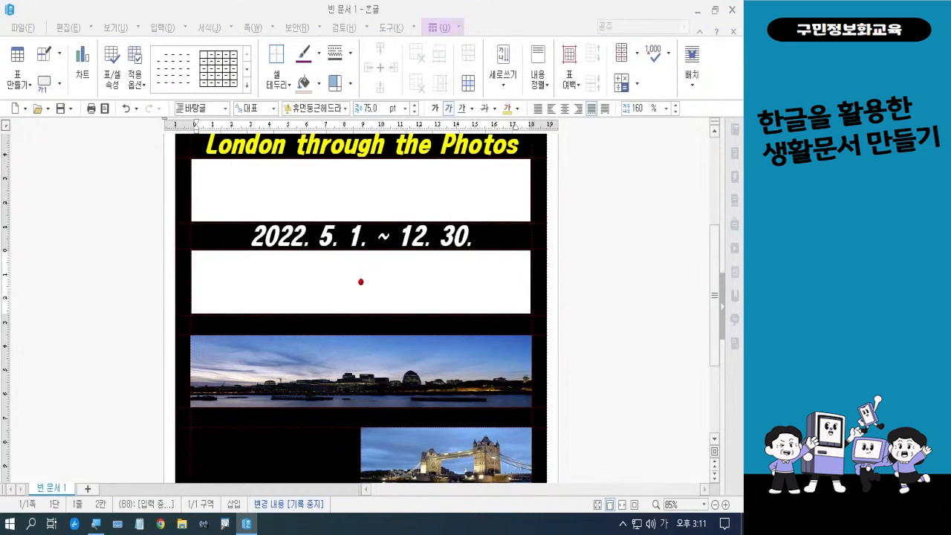
{"action": "key", "text": "Hangul"}
{"action": "key", "text": "Hangul"}
{"action": "left_click", "coordinate": [528, 29]}
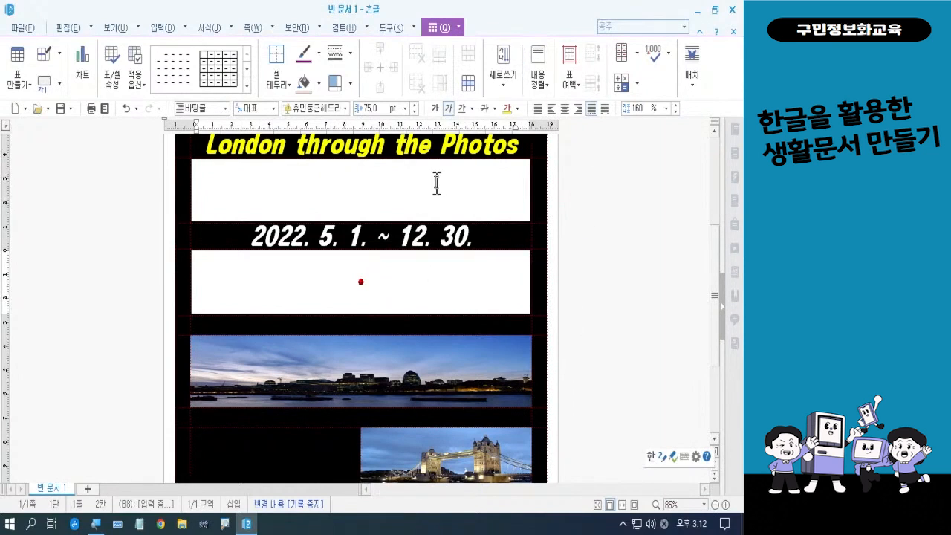
{"action": "key", "text": "c"}
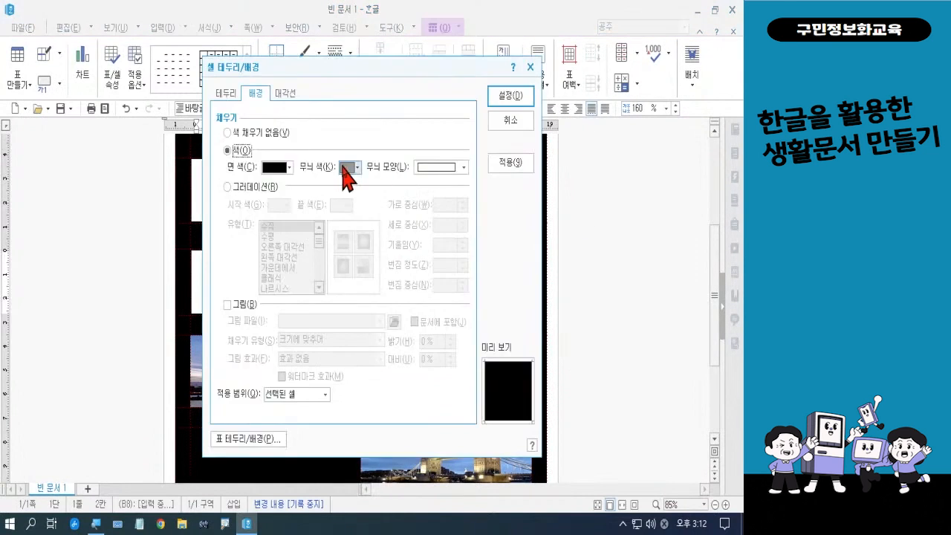
{"action": "left_click", "coordinate": [281, 169]}
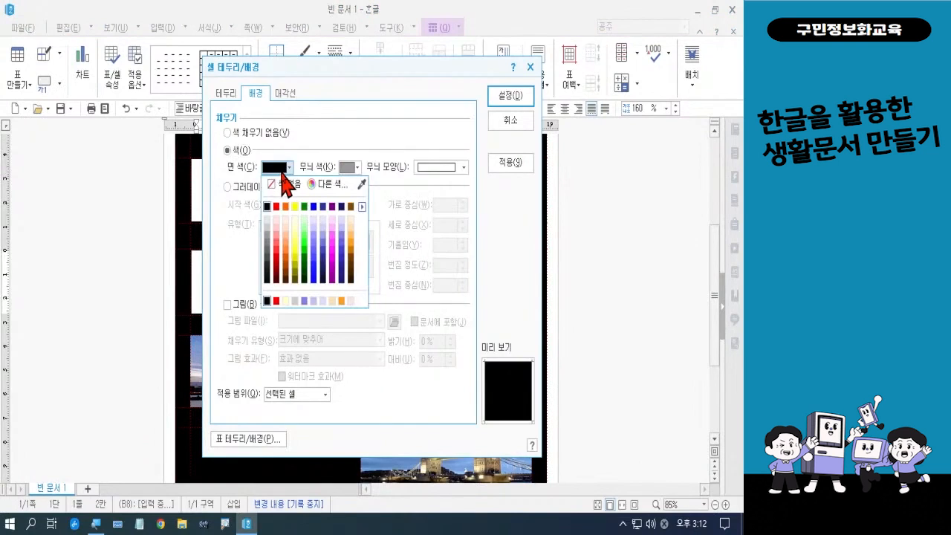
{"action": "left_click", "coordinate": [275, 206]}
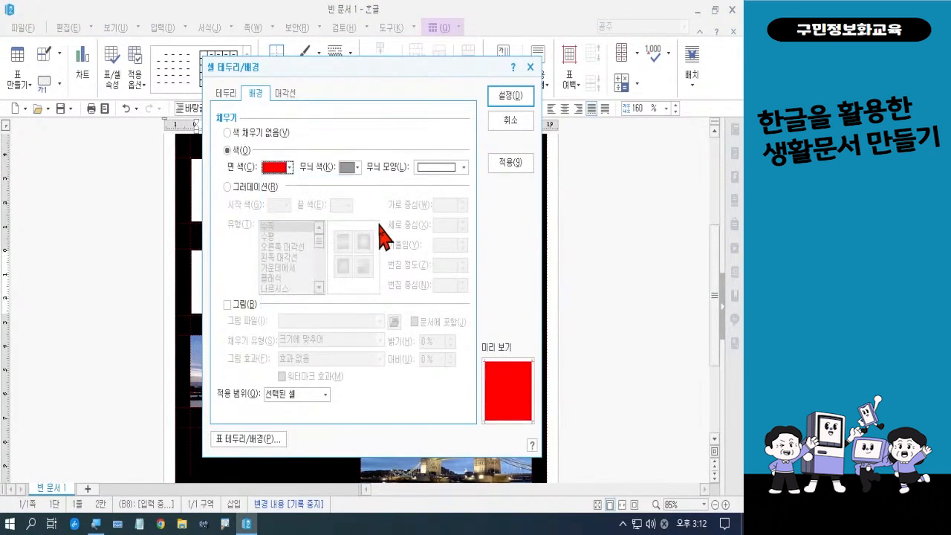
{"action": "left_click", "coordinate": [502, 98]}
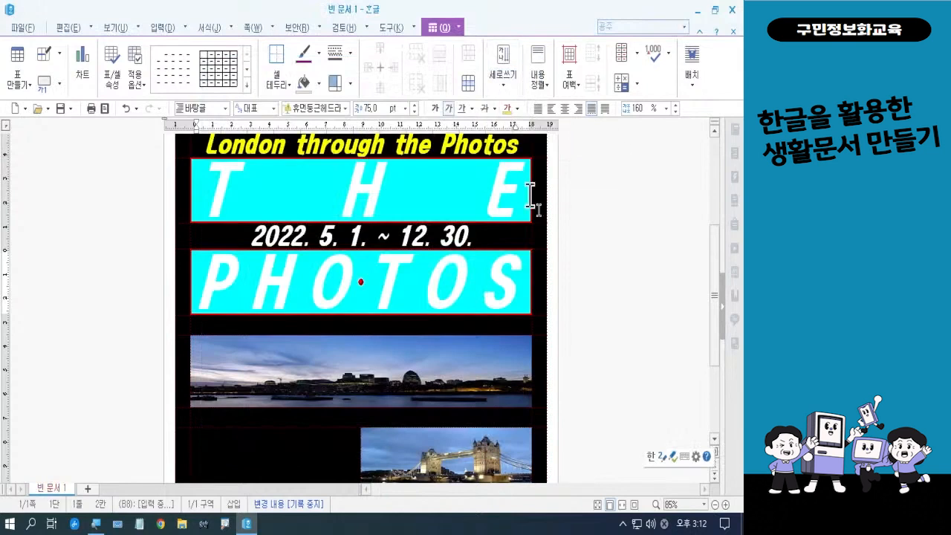
{"action": "key", "text": "Escape"}
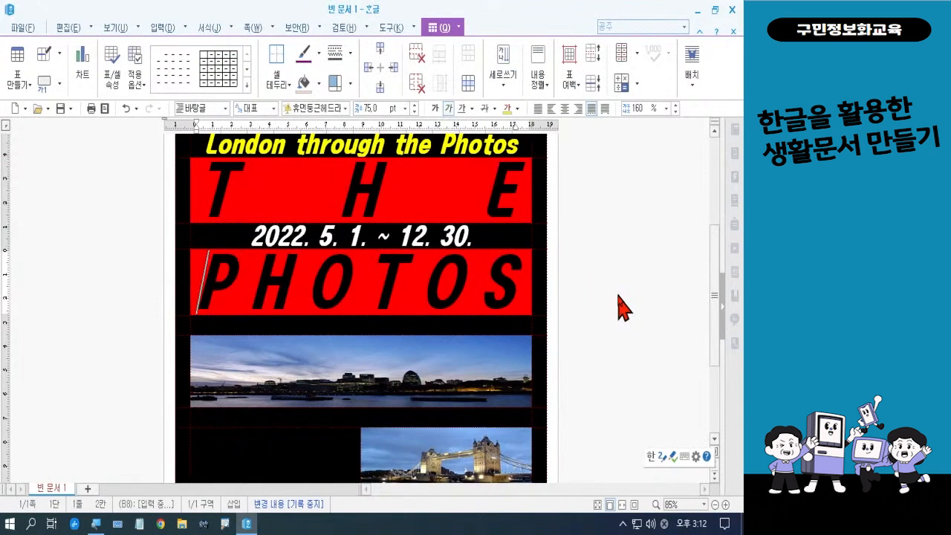
Step: Select the 사진으로 만나는 런던 cell and the empty cell between the date and address rows together
{"action": "scroll", "coordinate": [620, 297], "scroll_direction": "up", "scroll_amount": 4}
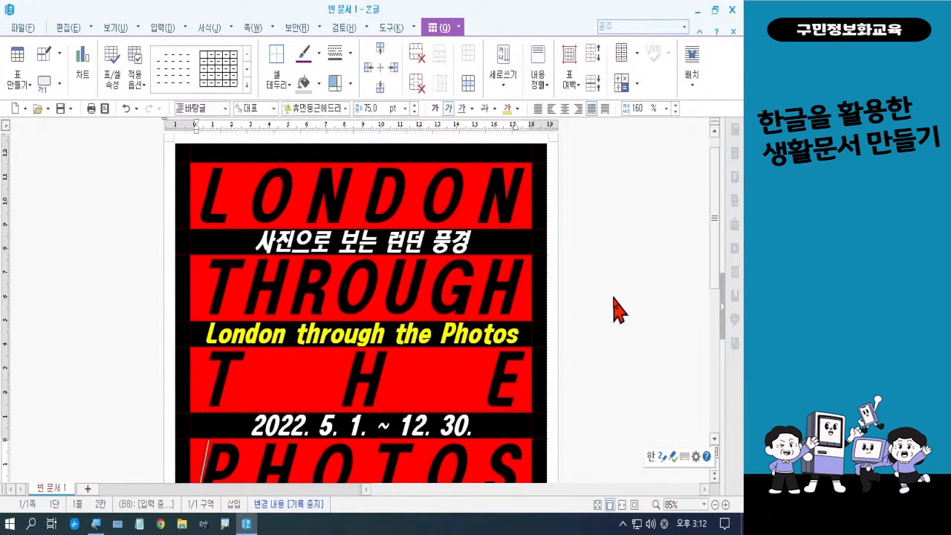
{"action": "scroll", "coordinate": [618, 310], "scroll_direction": "down", "scroll_amount": 2}
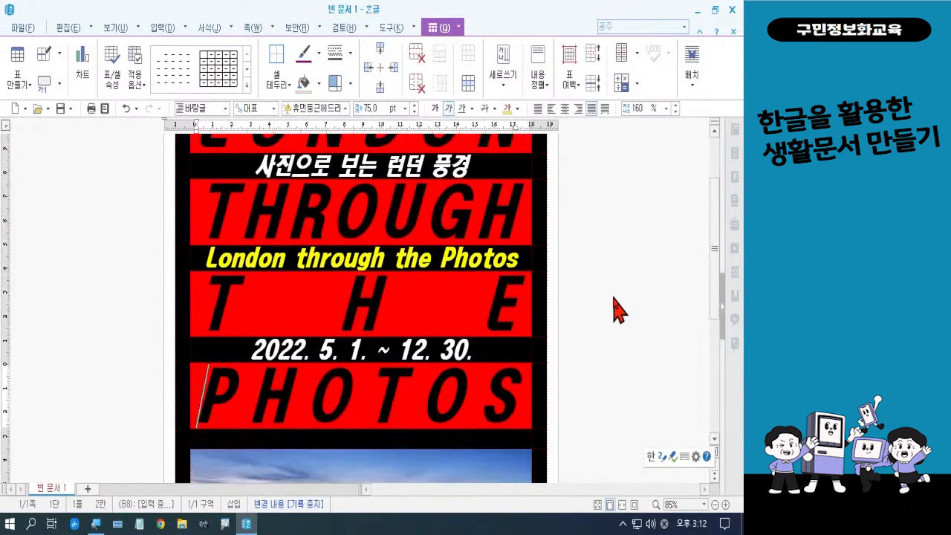
{"action": "scroll", "coordinate": [618, 311], "scroll_direction": "down", "scroll_amount": 6}
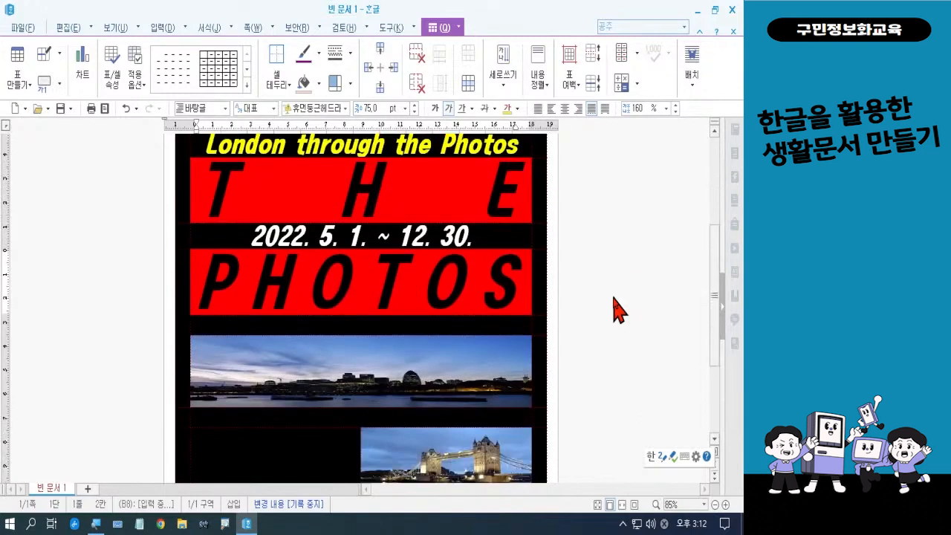
{"action": "scroll", "coordinate": [618, 311], "scroll_direction": "down", "scroll_amount": 1}
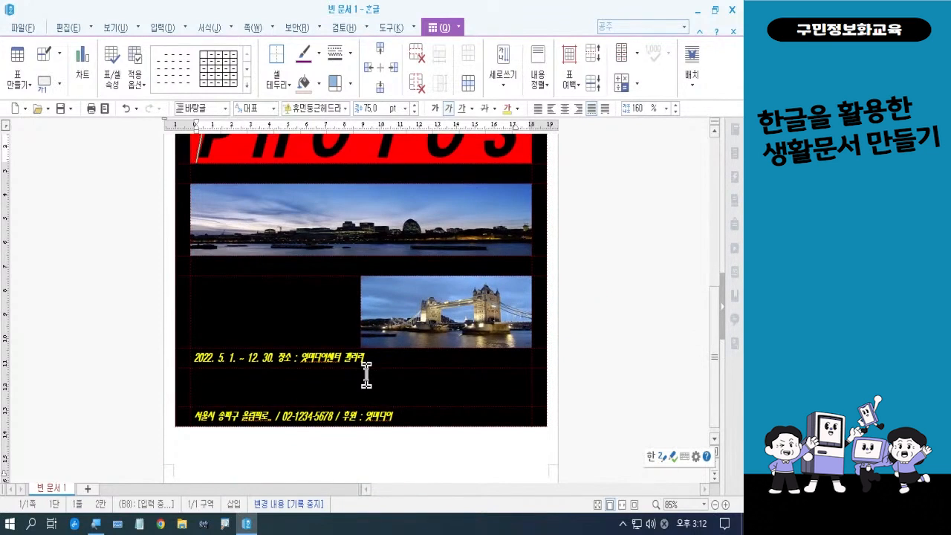
{"action": "key", "text": "ctrl+2"}
{"action": "mouse_move", "coordinate": [198, 276]}
{"action": "left_mouse_down"}
{"action": "mouse_move", "coordinate": [259, 323]}
{"action": "mouse_move", "coordinate": [343, 348]}
{"action": "left_mouse_up"}
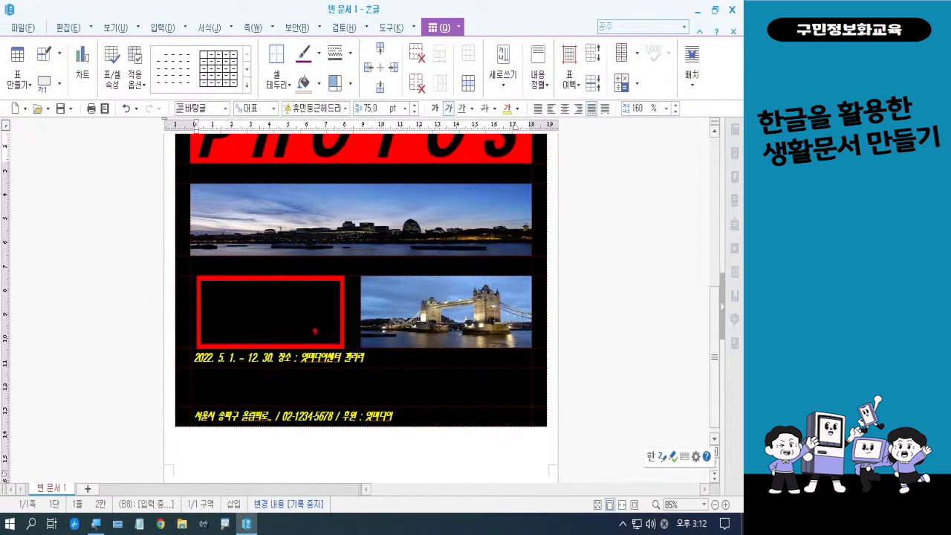
{"action": "mouse_move", "coordinate": [296, 265]}
{"action": "left_mouse_down"}
{"action": "mouse_move", "coordinate": [306, 316]}
{"action": "mouse_move", "coordinate": [322, 270]}
{"action": "left_mouse_up"}
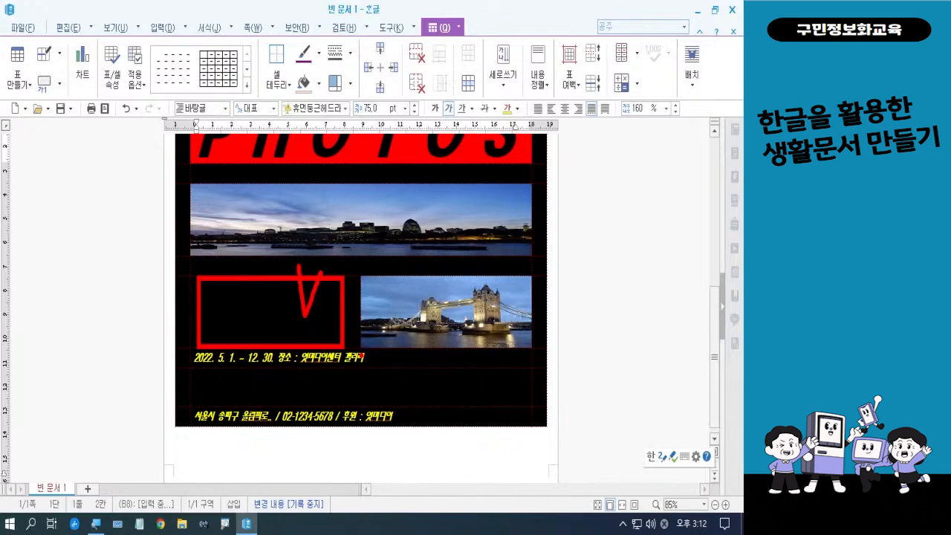
{"action": "key", "text": "Escape"}
{"action": "left_click", "coordinate": [320, 333]}
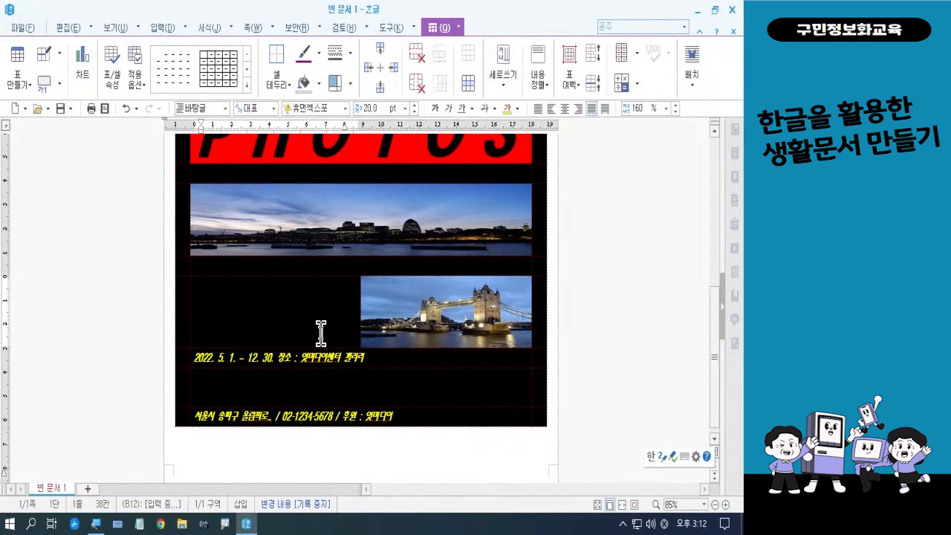
{"action": "key", "text": "F5"}
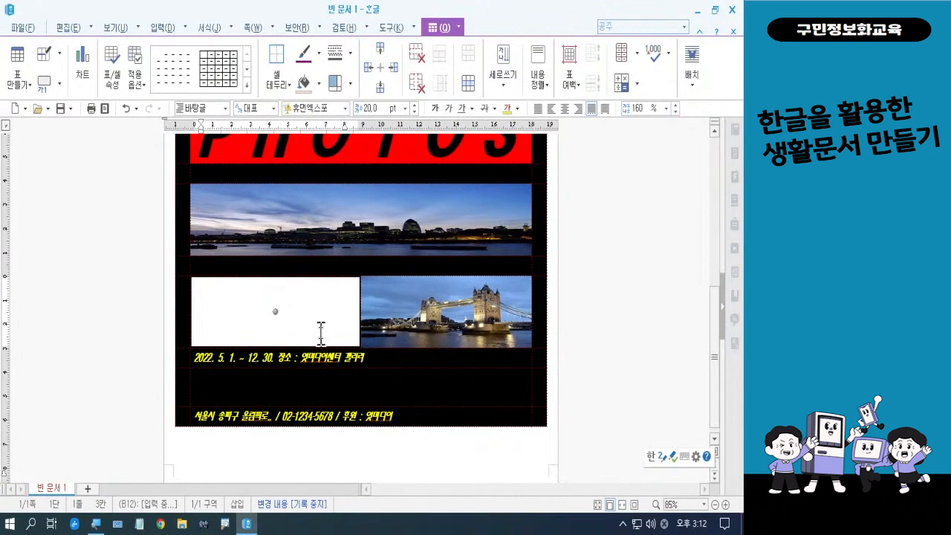
{"action": "left_click", "coordinate": [322, 387], "text": "ctrl"}
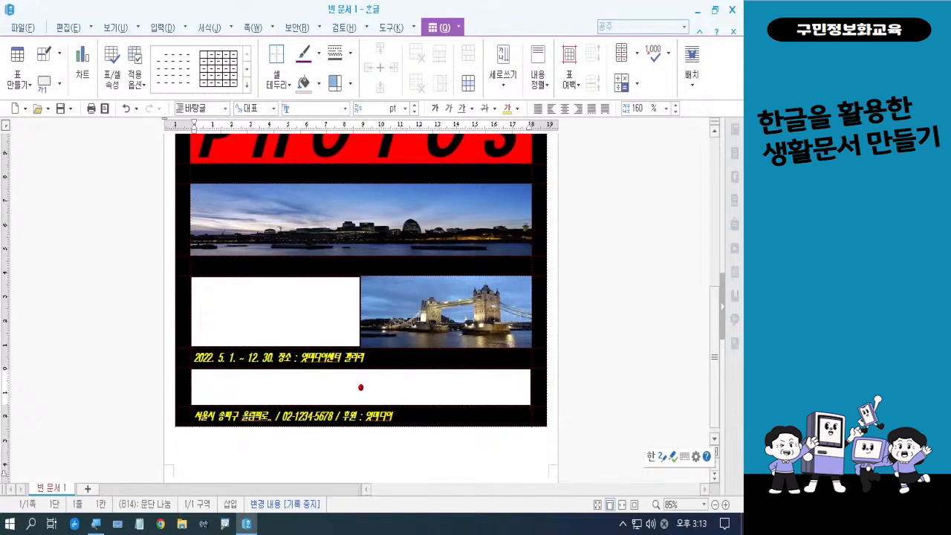
Step: Fill the selected caption cell and empty cell with solid red, and leave the table
{"action": "key", "text": "c"}
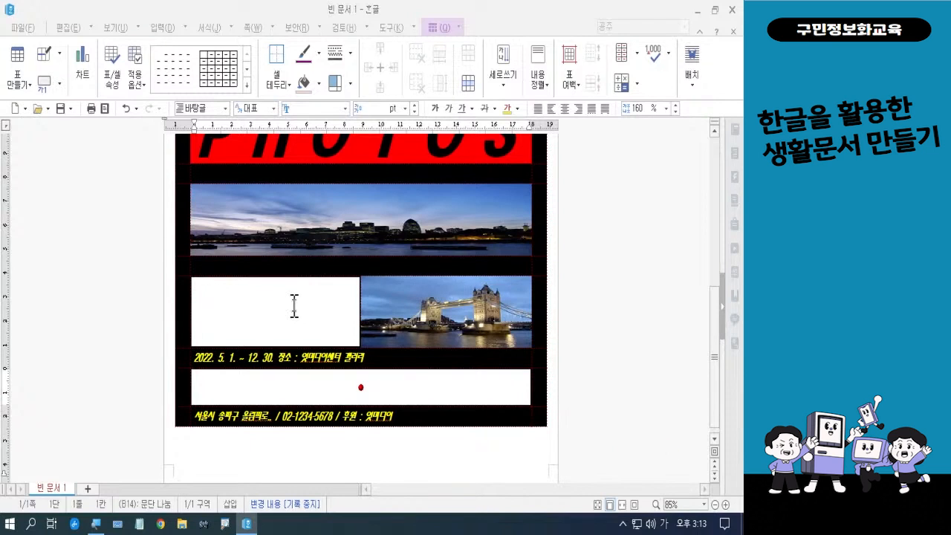
{"action": "left_click", "coordinate": [437, 18]}
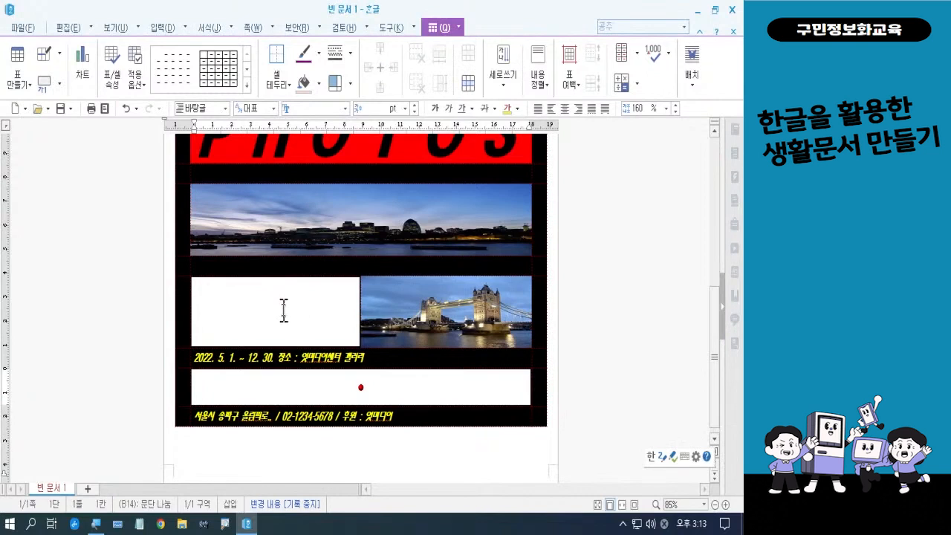
{"action": "key", "text": "c"}
{"action": "left_click", "coordinate": [274, 167]}
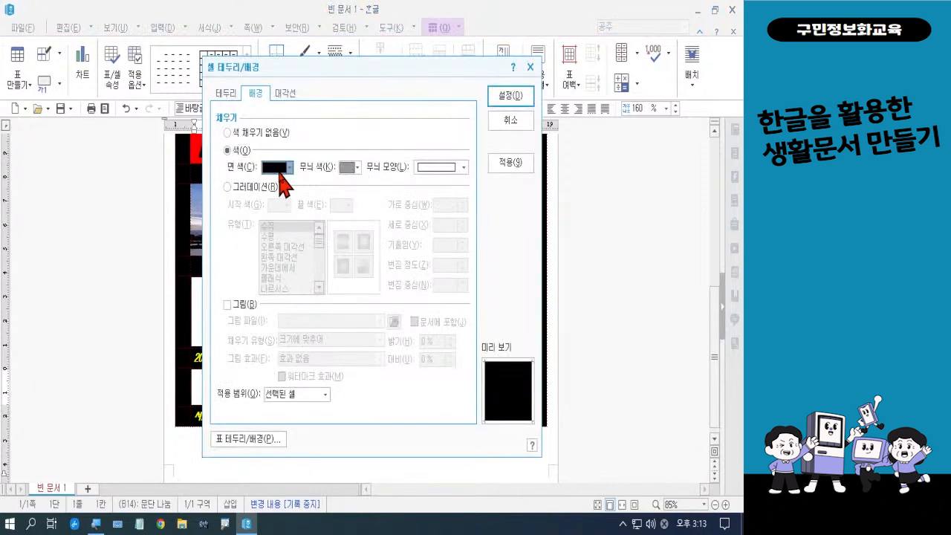
{"action": "left_click", "coordinate": [276, 207]}
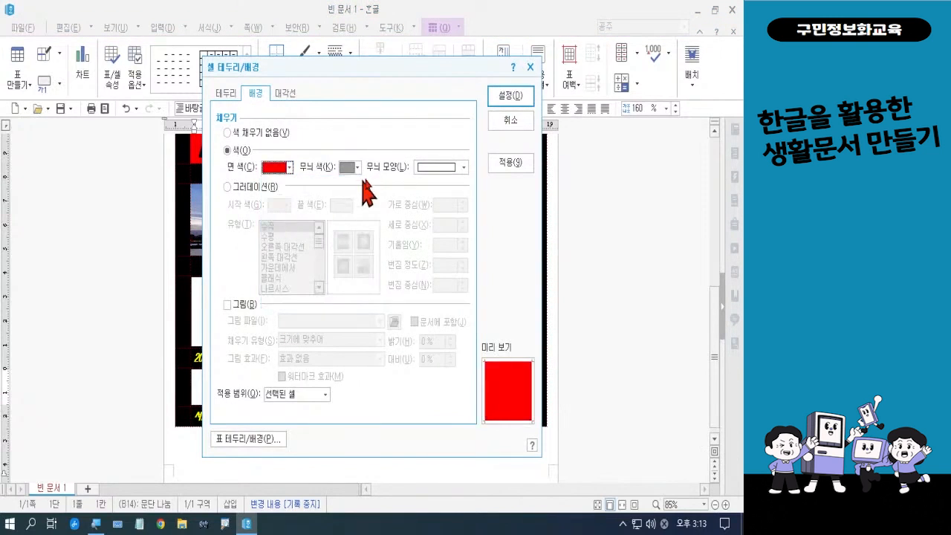
{"action": "left_click", "coordinate": [508, 96]}
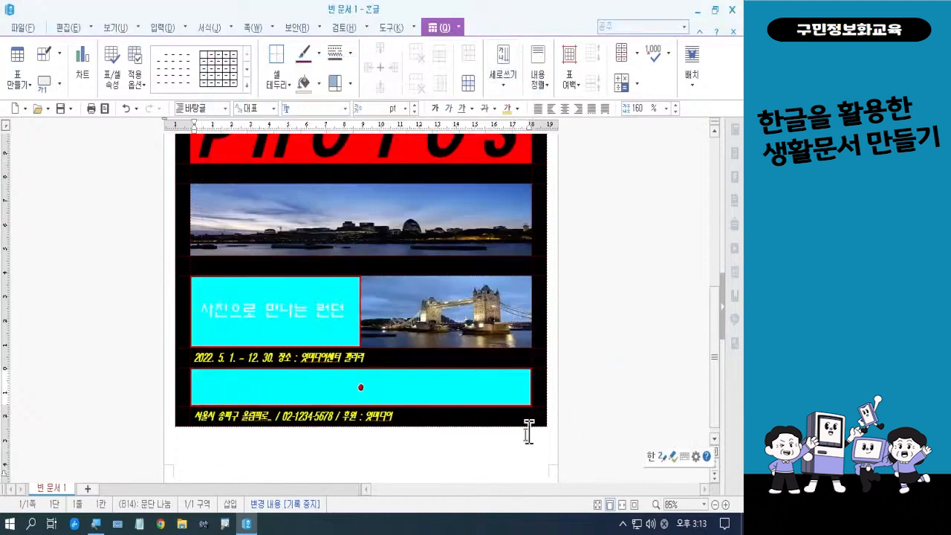
{"action": "left_click", "coordinate": [492, 458]}
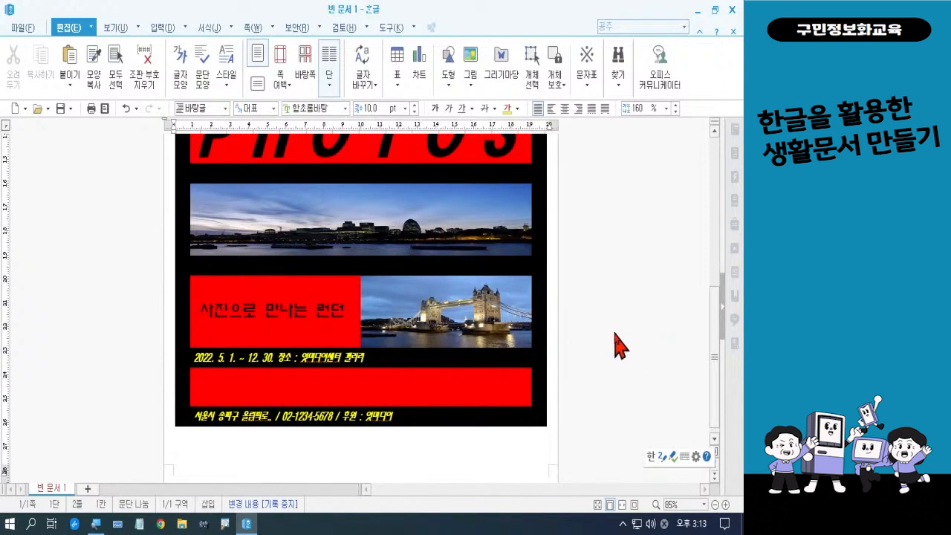
Step: Zoom out the document to review the whole poster page at once
{"action": "scroll", "coordinate": [616, 345], "scroll_direction": "up", "scroll_amount": 3}
{"action": "scroll", "coordinate": [619, 345], "scroll_direction": "up", "scroll_amount": 5}
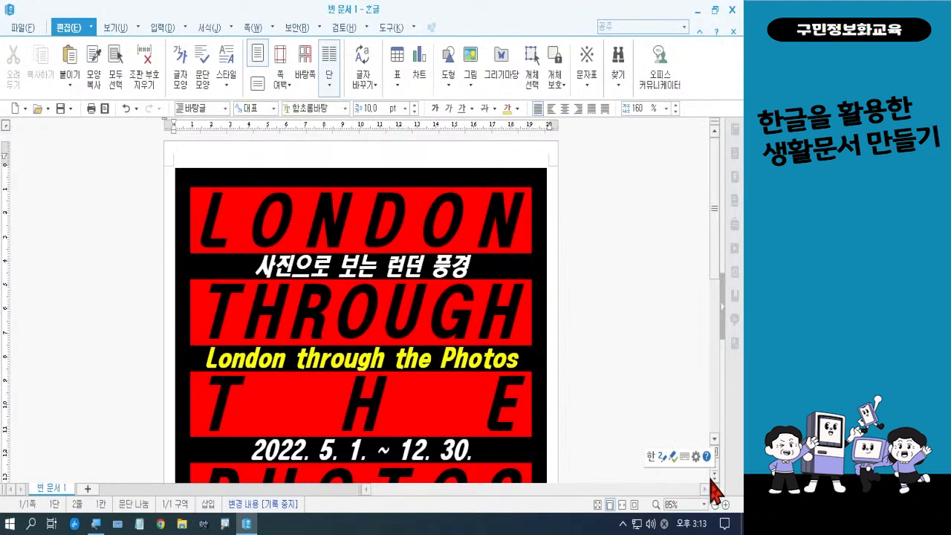
{"action": "left_click", "coordinate": [715, 504]}
{"action": "left_click", "coordinate": [715, 505]}
{"action": "left_click", "coordinate": [714, 505]}
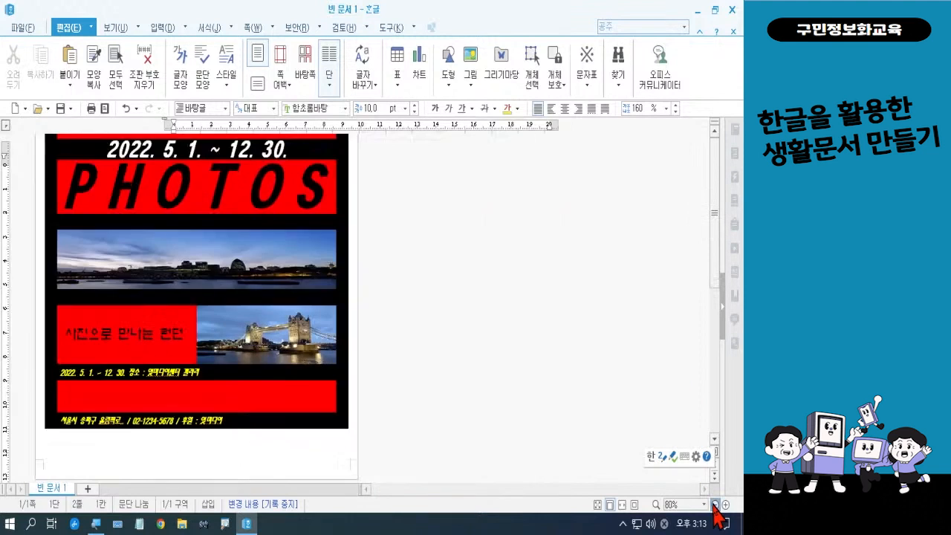
{"action": "left_click", "coordinate": [715, 505]}
{"action": "left_click", "coordinate": [714, 505]}
{"action": "left_click", "coordinate": [715, 505]}
{"action": "left_click", "coordinate": [715, 505]}
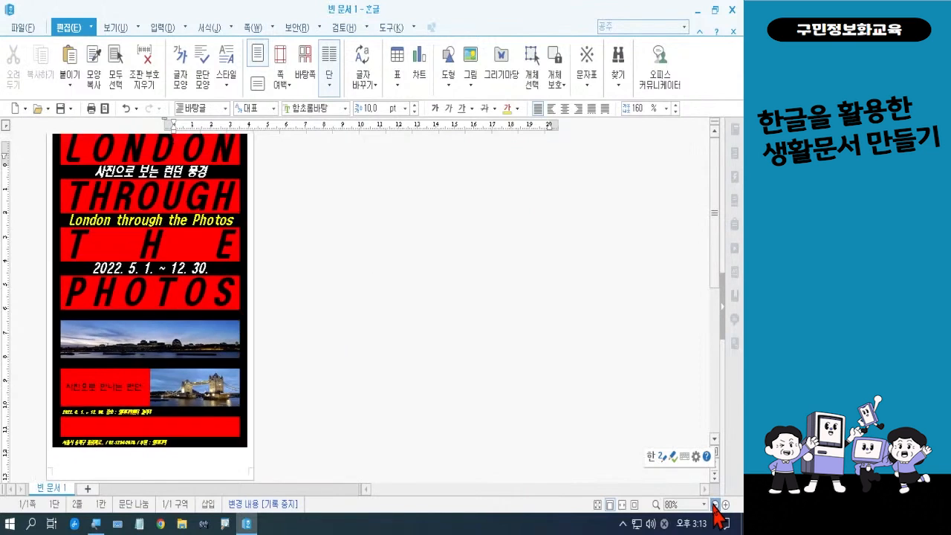
Step: Set the document zoom to 40% to look over the whole poster page
{"action": "left_click", "coordinate": [715, 505]}
{"action": "left_click", "coordinate": [715, 505]}
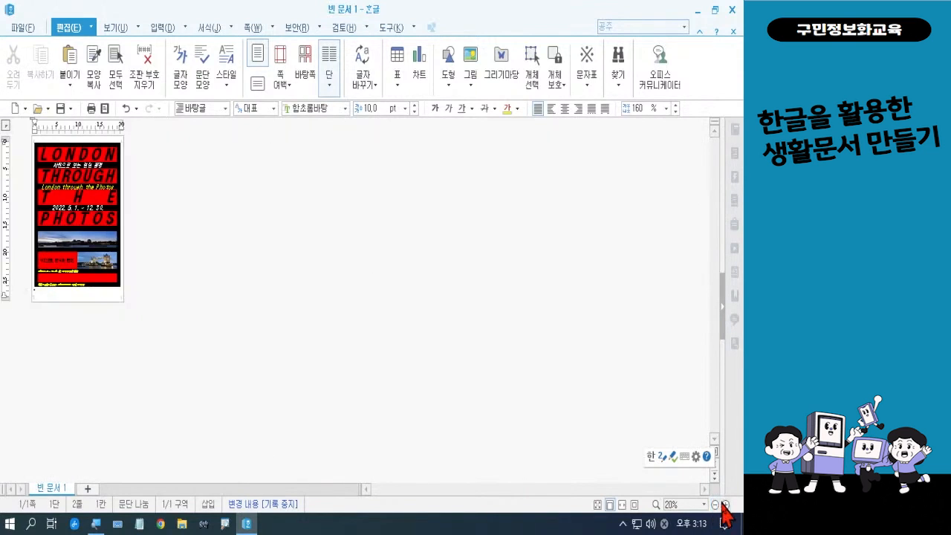
{"action": "left_click", "coordinate": [725, 504]}
{"action": "left_click", "coordinate": [726, 504]}
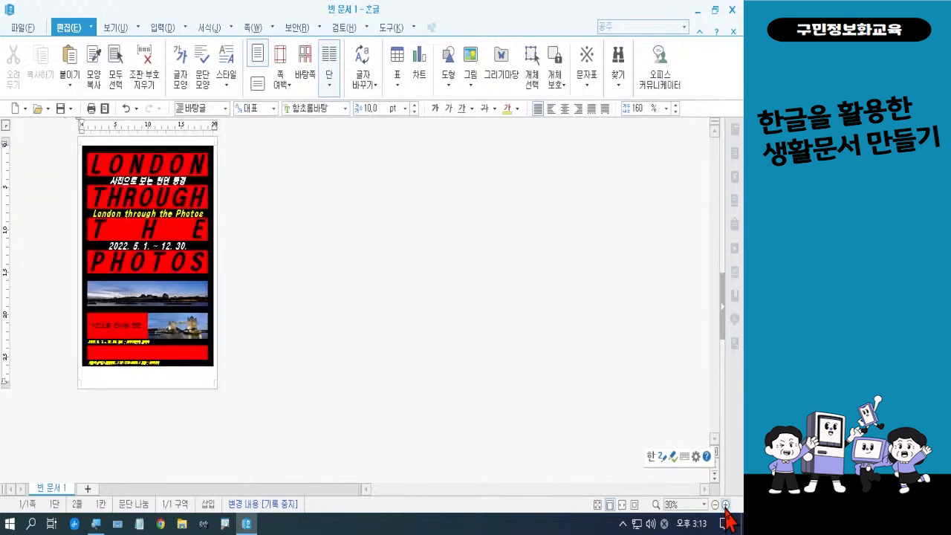
{"action": "left_click", "coordinate": [726, 504]}
{"action": "left_click", "coordinate": [725, 505]}
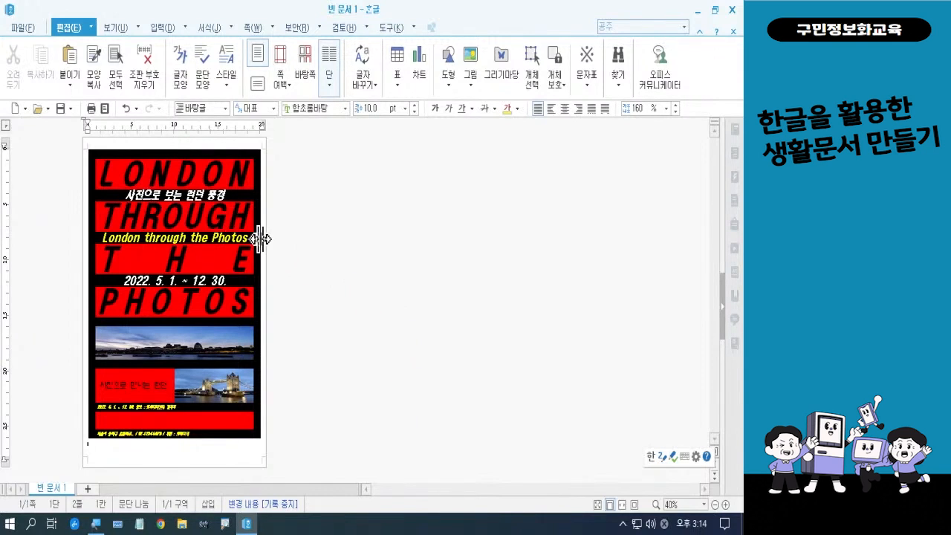
{"action": "key", "text": "ctrl+2"}
{"action": "mouse_move", "coordinate": [188, 198]}
{"action": "left_mouse_down"}
{"action": "mouse_move", "coordinate": [201, 201]}
{"action": "mouse_move", "coordinate": [183, 209]}
{"action": "mouse_move", "coordinate": [165, 191]}
{"action": "mouse_move", "coordinate": [200, 180]}
{"action": "mouse_move", "coordinate": [204, 197]}
{"action": "left_mouse_up"}
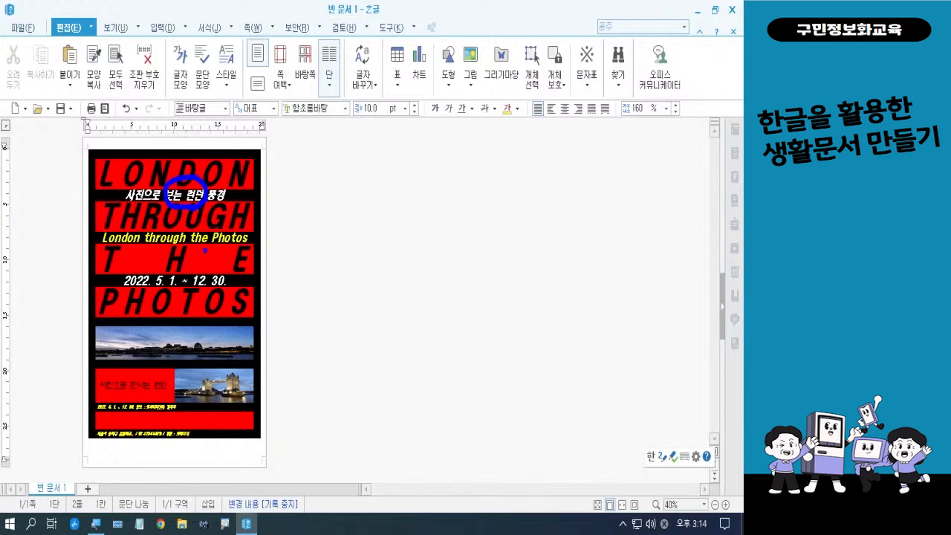
{"action": "mouse_move", "coordinate": [204, 251]}
{"action": "left_mouse_down"}
{"action": "mouse_move", "coordinate": [178, 239]}
{"action": "mouse_move", "coordinate": [200, 221]}
{"action": "mouse_move", "coordinate": [205, 249]}
{"action": "left_mouse_up"}
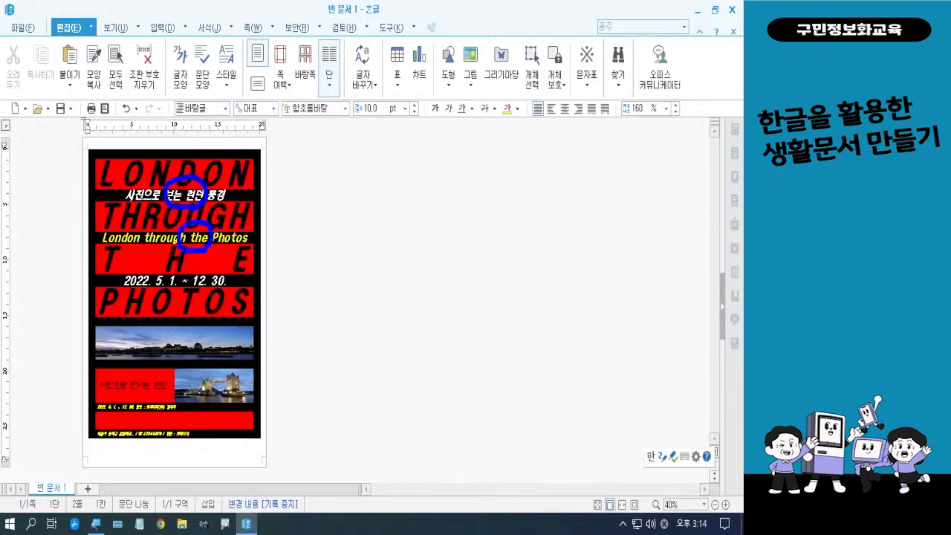
{"action": "mouse_move", "coordinate": [197, 290]}
{"action": "left_mouse_down"}
{"action": "mouse_move", "coordinate": [179, 291]}
{"action": "mouse_move", "coordinate": [192, 264]}
{"action": "mouse_move", "coordinate": [200, 288]}
{"action": "left_mouse_up"}
{"action": "key", "text": "Escape"}
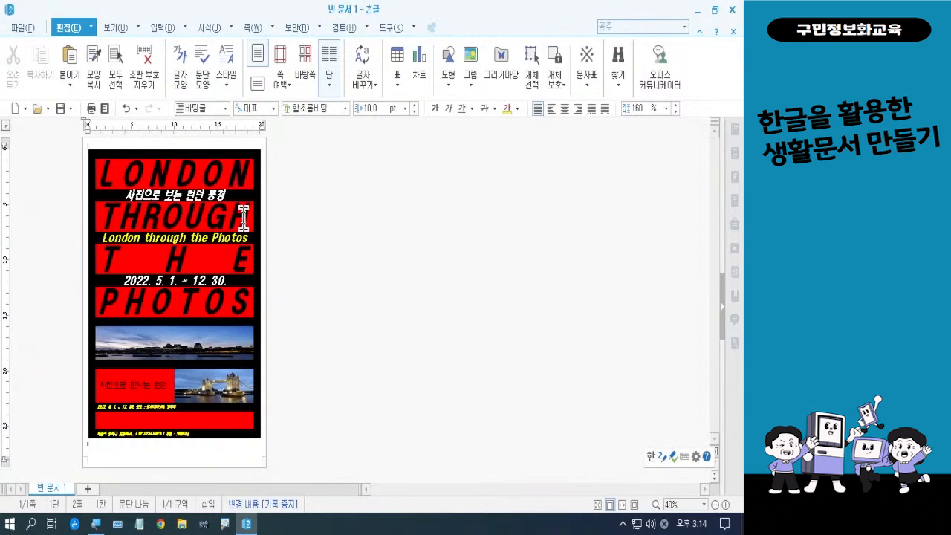
Step: Select the Korean subtitle, yellow English subtitle and date cells between the red titles, increase their row height by two steps, and leave the table
{"action": "left_click", "coordinate": [227, 195]}
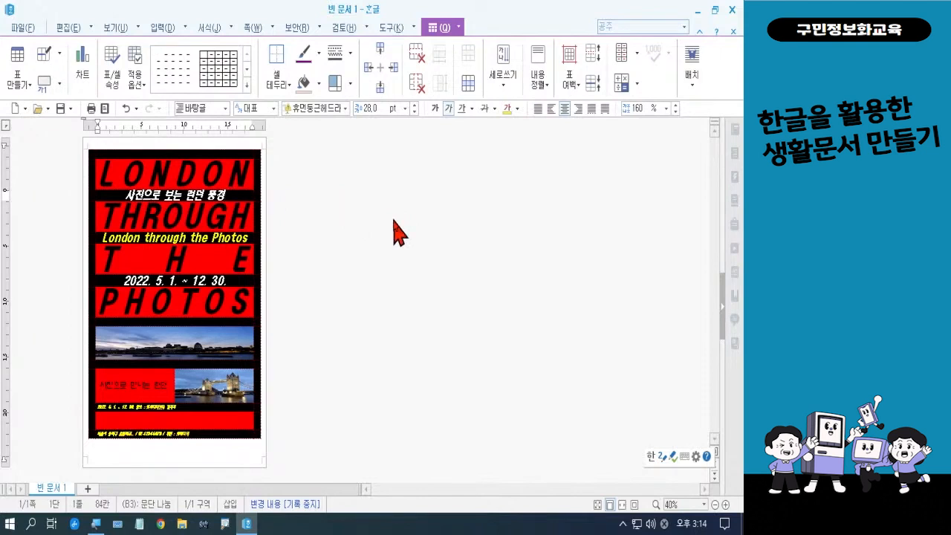
{"action": "key", "text": "F5"}
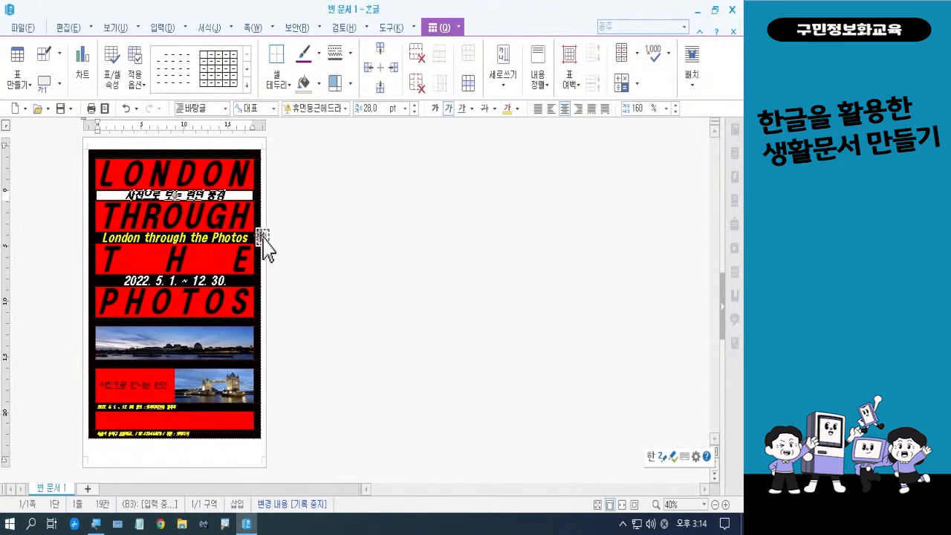
{"action": "left_click", "coordinate": [213, 237], "text": "ctrl"}
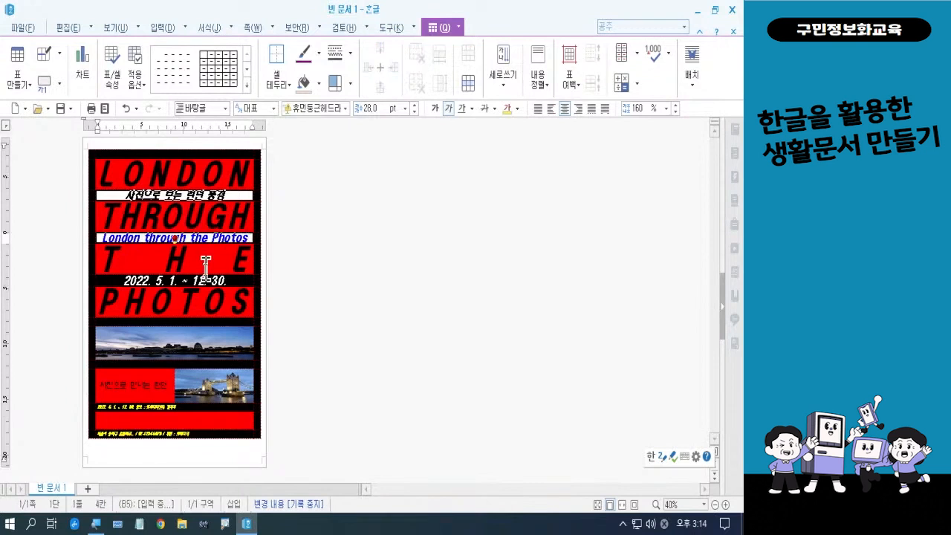
{"action": "left_click", "coordinate": [204, 278], "text": "ctrl"}
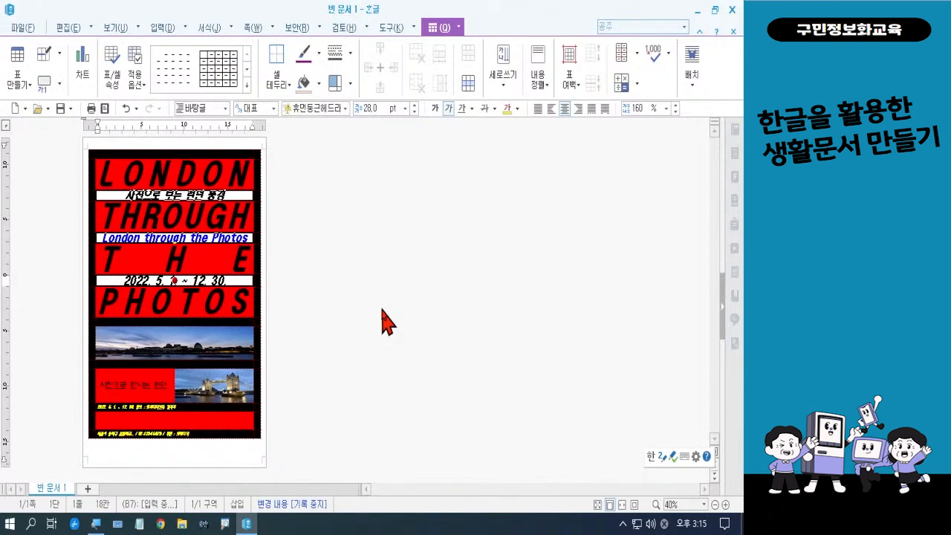
{"action": "key", "text": "ctrl+Down"}
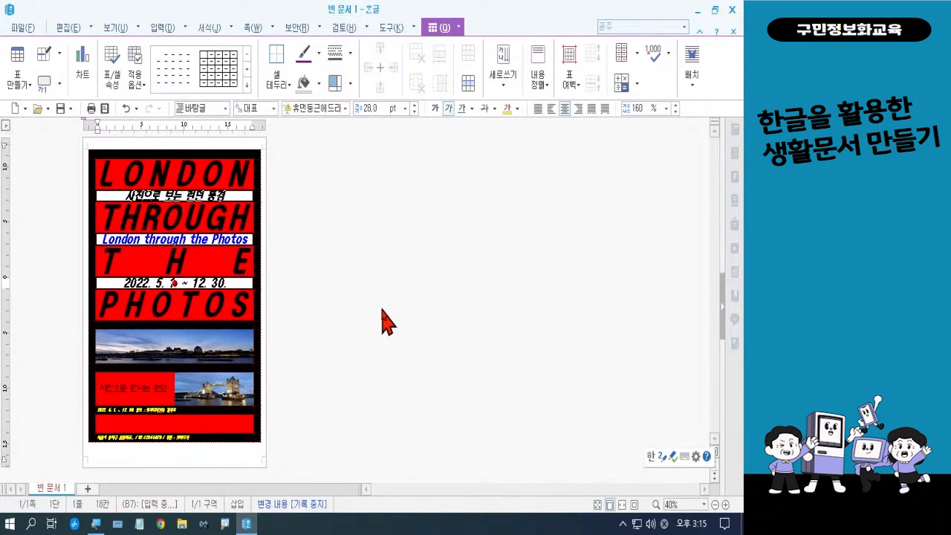
{"action": "key", "text": "ctrl+Down"}
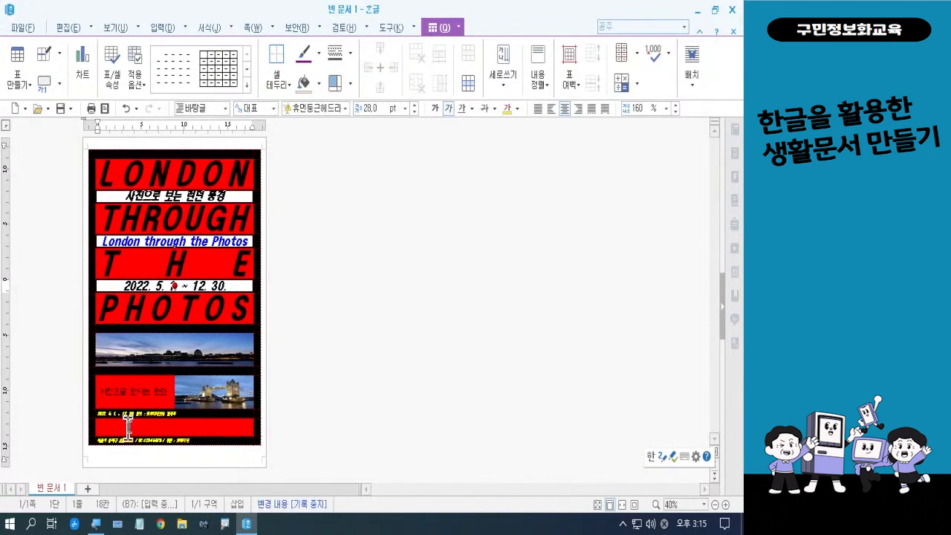
{"action": "left_click", "coordinate": [355, 372]}
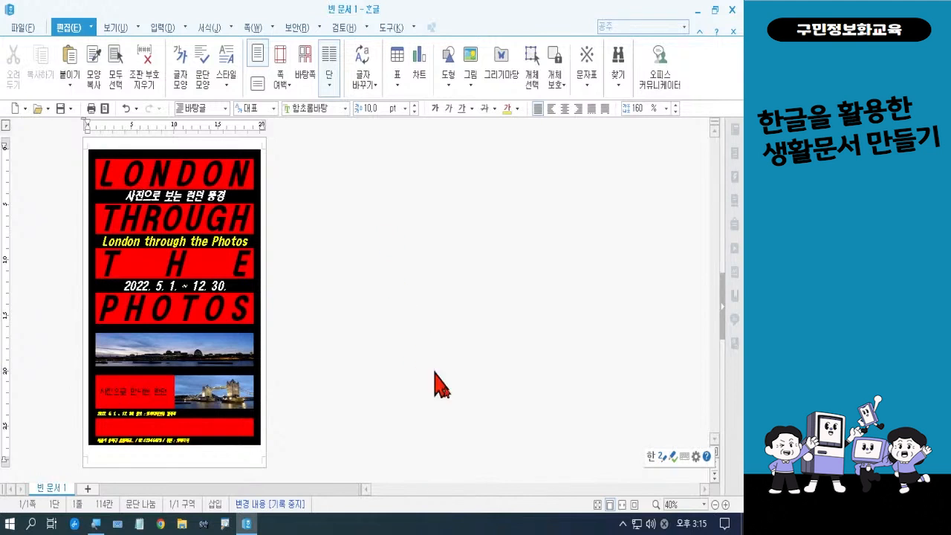
Step: Enlarge the document view to 75%, check the whole poster in print preview, and return to editing
{"action": "left_click", "coordinate": [725, 505]}
{"action": "left_click", "coordinate": [725, 504]}
{"action": "left_click", "coordinate": [725, 505]}
{"action": "left_click", "coordinate": [725, 505]}
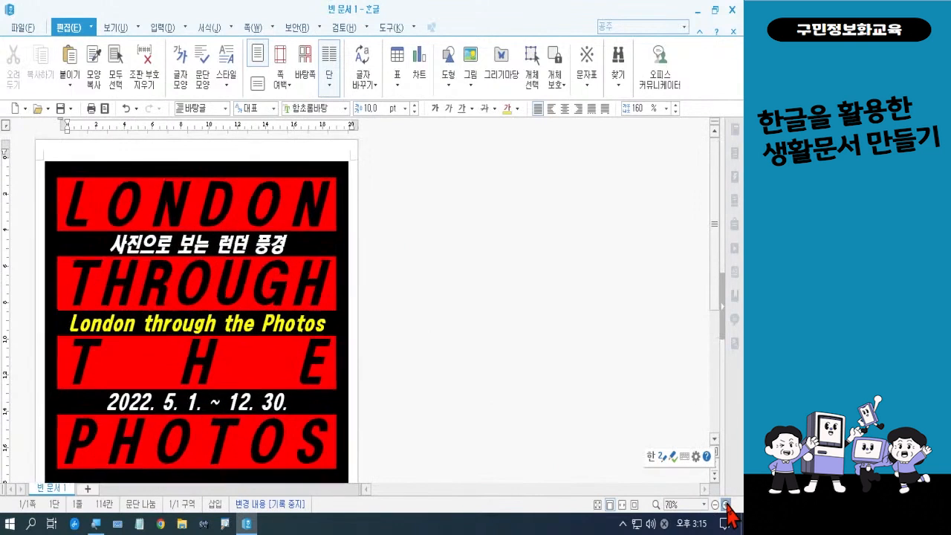
{"action": "left_click", "coordinate": [725, 505]}
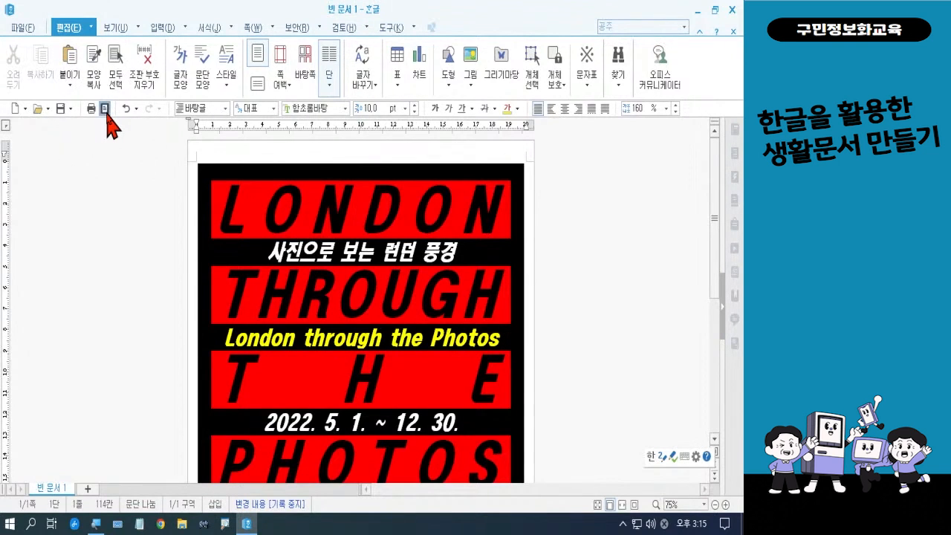
{"action": "left_click", "coordinate": [106, 111]}
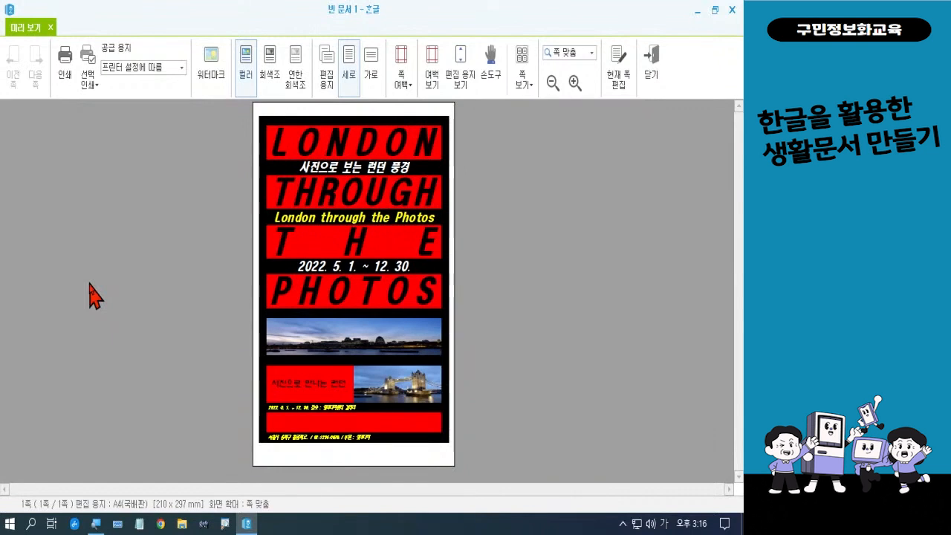
{"action": "key", "text": "Escape"}
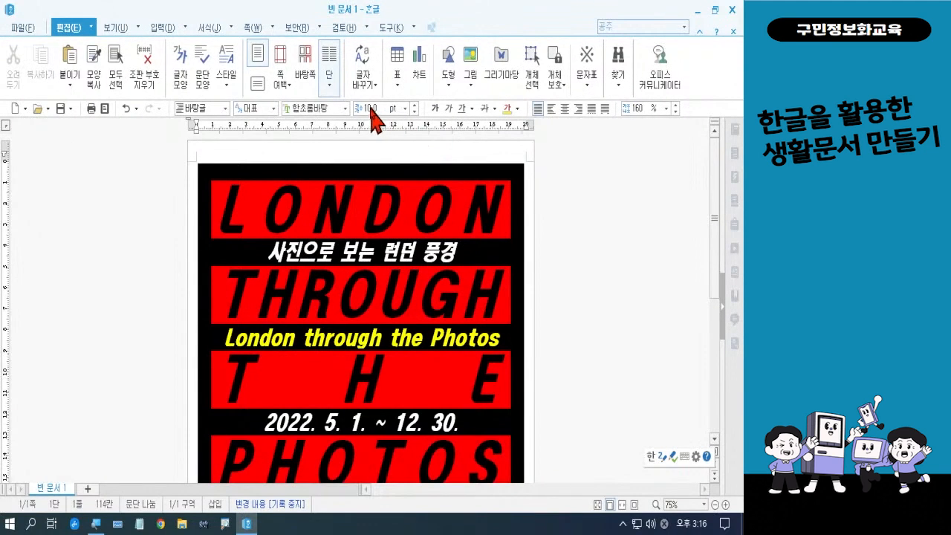
Step: Save the poster as a Hangul document named 전시회 안내문 in the 폼나는 문서 folder on the desktop
{"action": "left_click", "coordinate": [22, 28]}
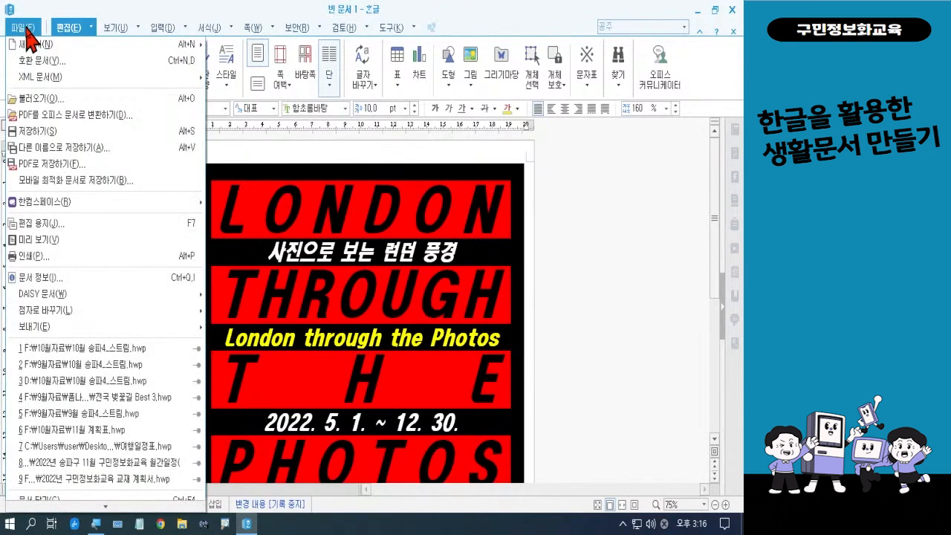
{"action": "left_click", "coordinate": [25, 131]}
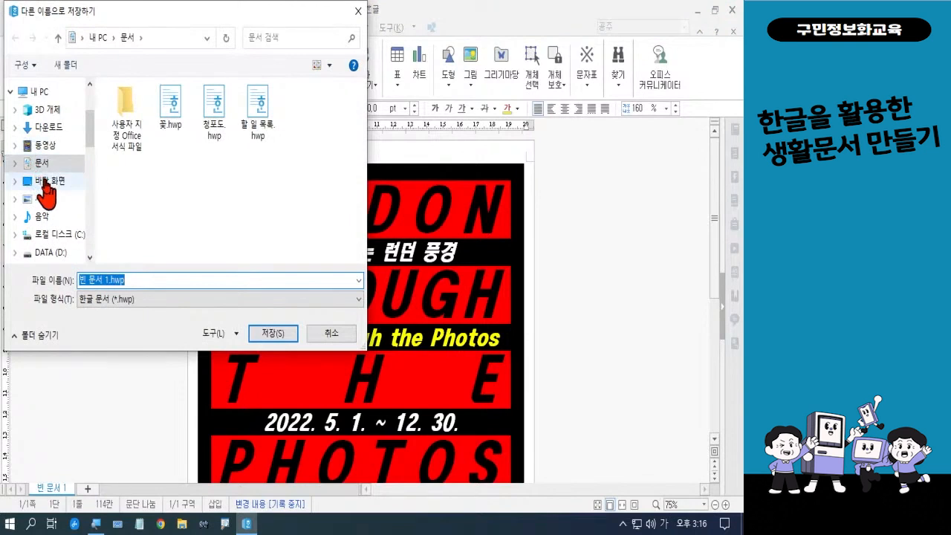
{"action": "left_click", "coordinate": [45, 183]}
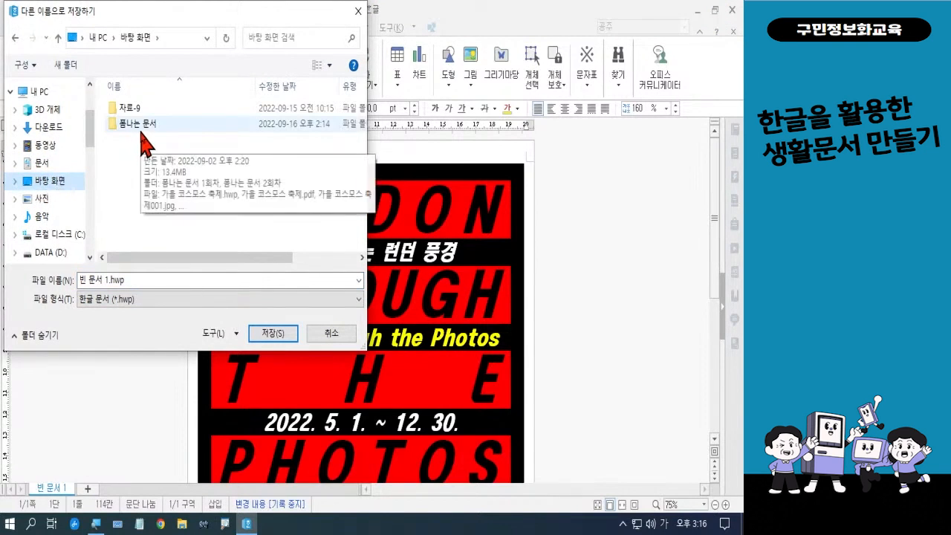
{"action": "double_click", "coordinate": [141, 125]}
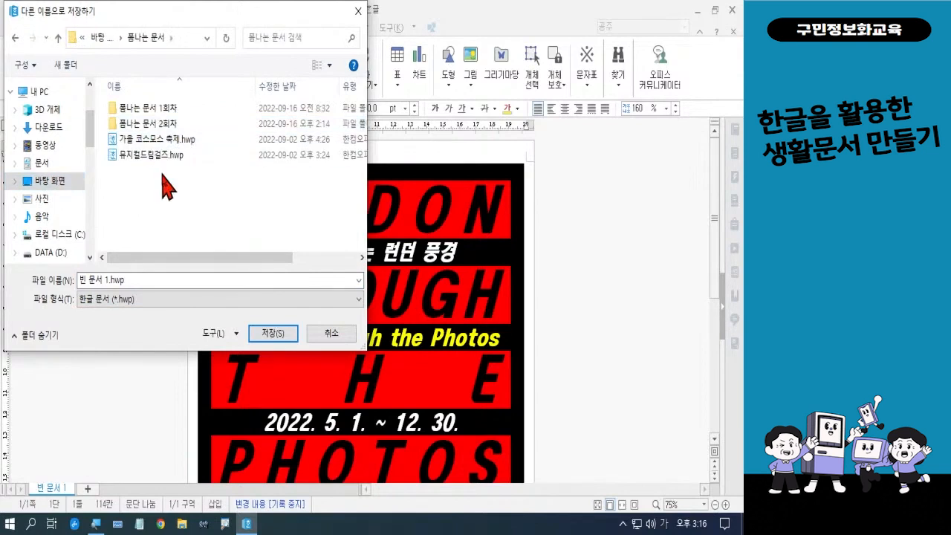
{"action": "left_click", "coordinate": [136, 280]}
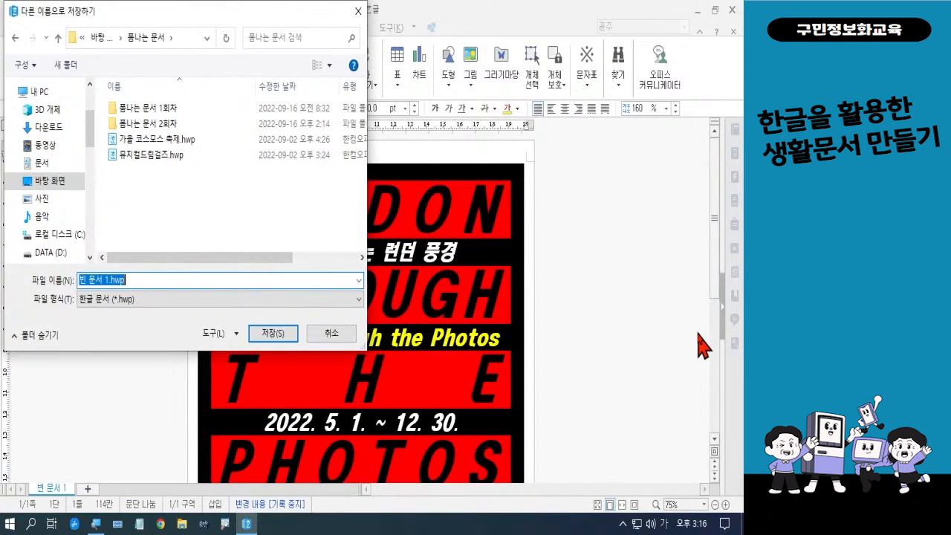
{"action": "type", "text": "전"}
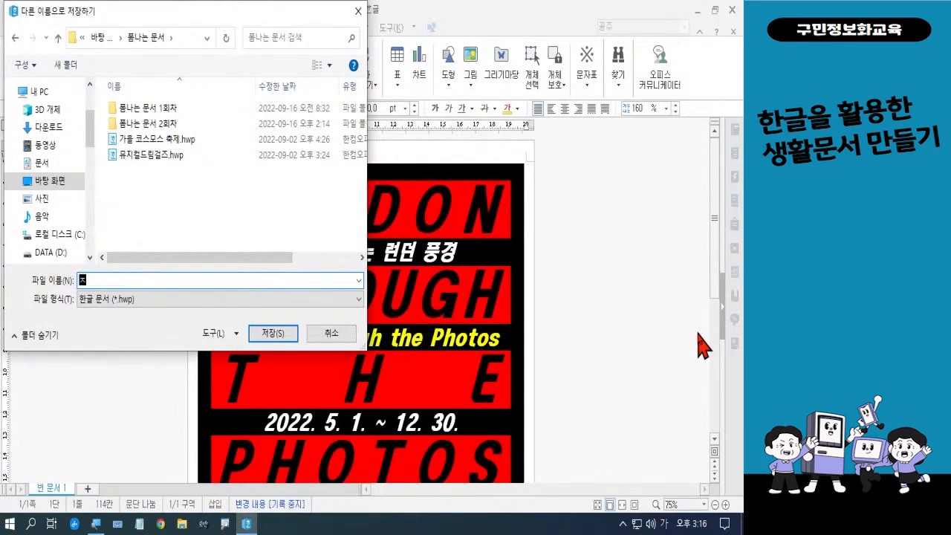
{"action": "type", "text": "시회"}
{"action": "type", "text": "안내"}
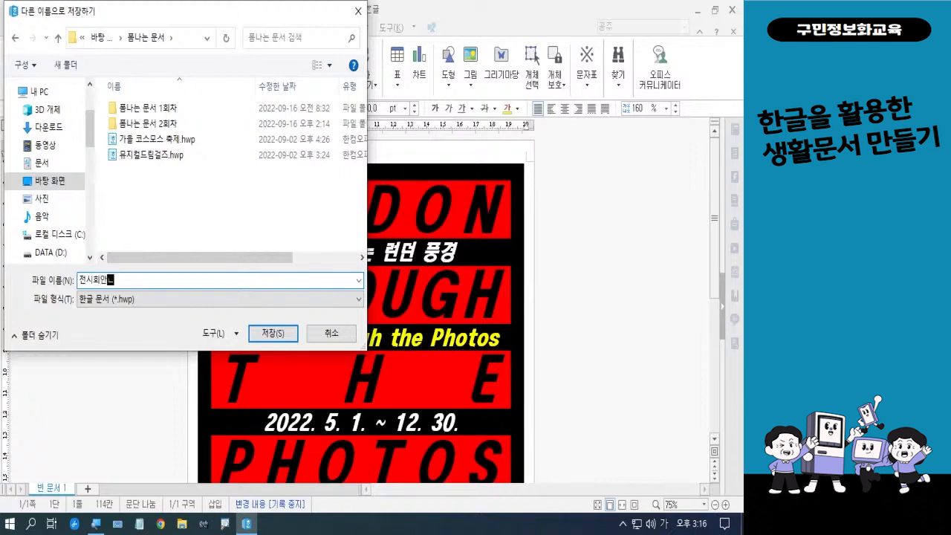
{"action": "type", "text": "문"}
{"action": "left_click", "coordinate": [221, 283]}
{"action": "left_click", "coordinate": [102, 280]}
{"action": "left_click", "coordinate": [272, 334]}
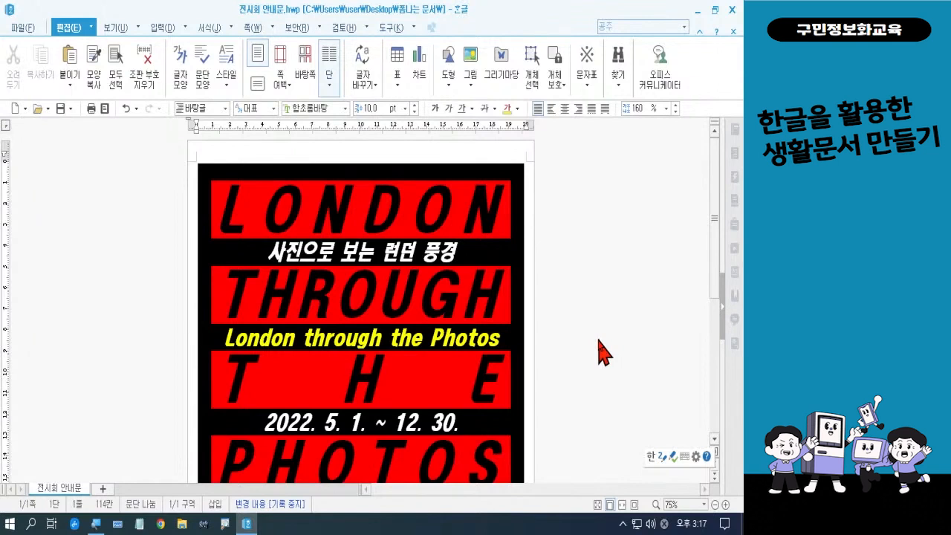
Step: Save a copy of the poster as a JPG image named 전시회 안내문.jpg in the same folder
{"action": "left_click", "coordinate": [29, 33]}
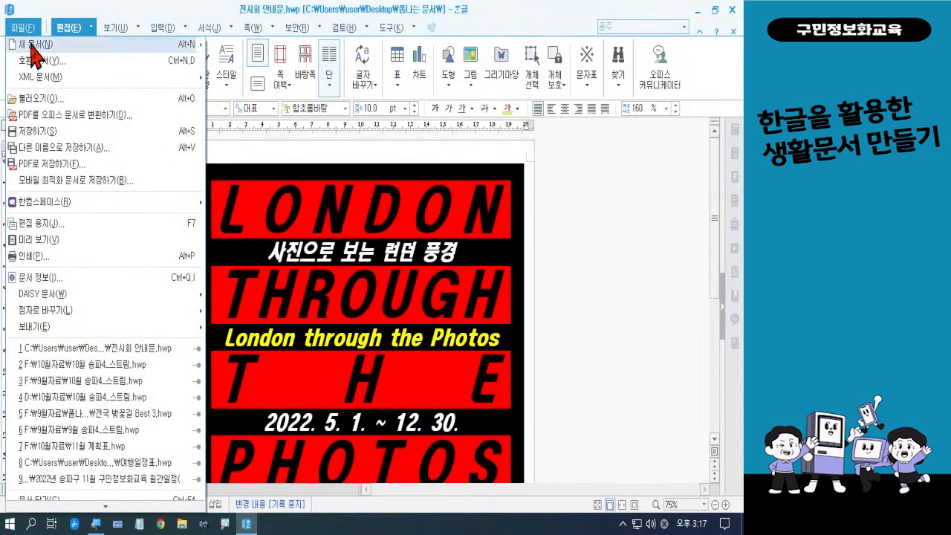
{"action": "left_click", "coordinate": [61, 152]}
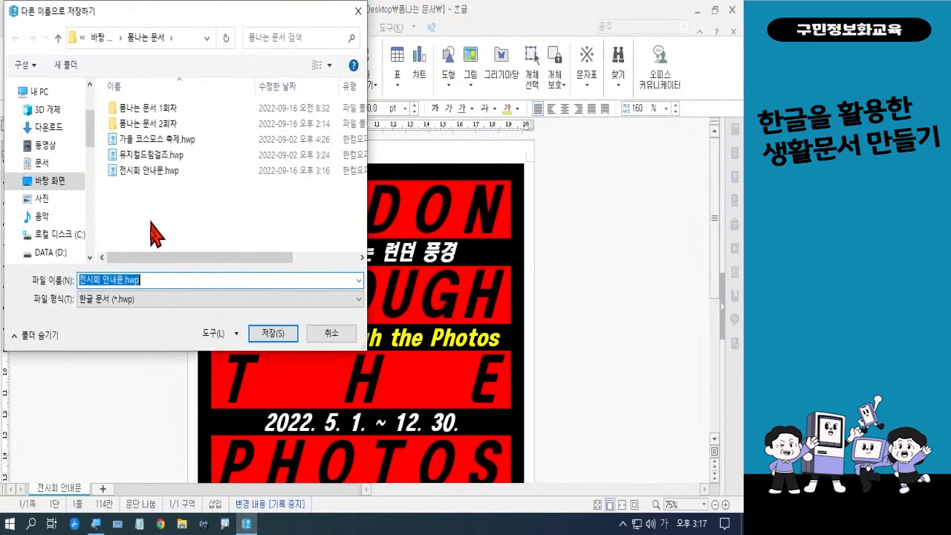
{"action": "left_click", "coordinate": [149, 312]}
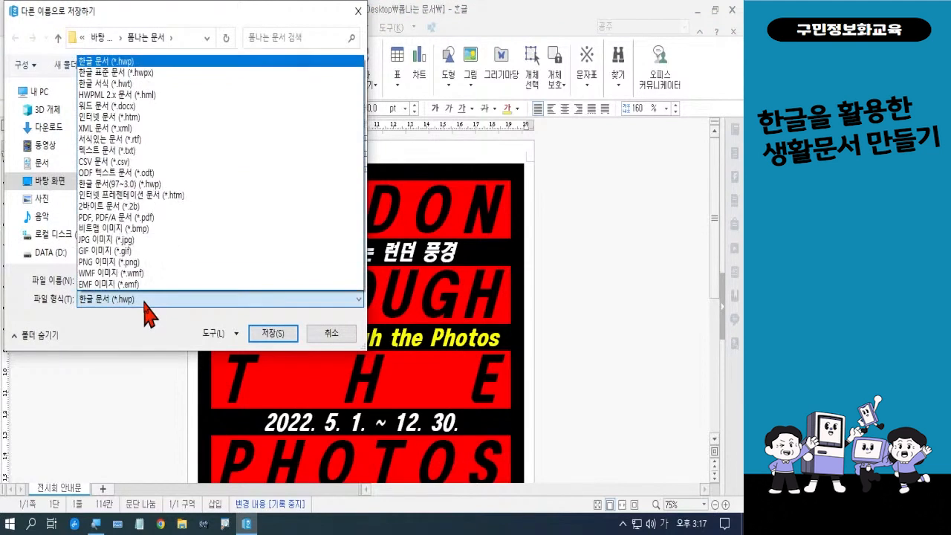
{"action": "left_click", "coordinate": [145, 240]}
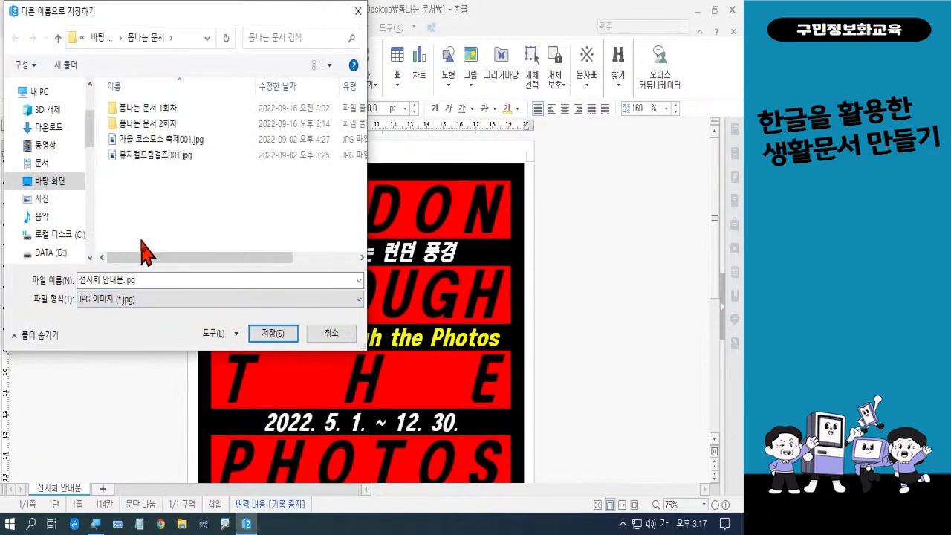
{"action": "left_click", "coordinate": [271, 334]}
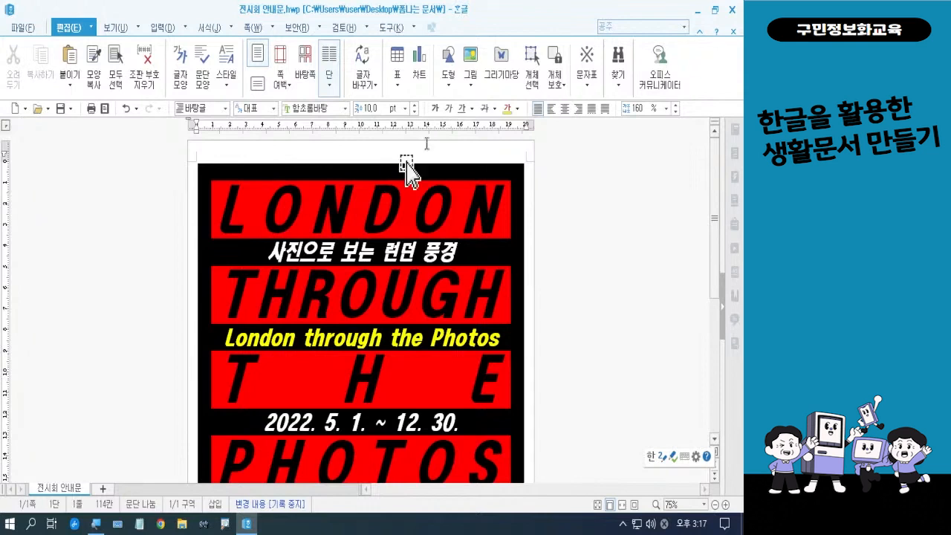
Step: Close the poster document, open the 폼나는 문서 folder on the desktop, and show its files as large icons
{"action": "left_click", "coordinate": [732, 10]}
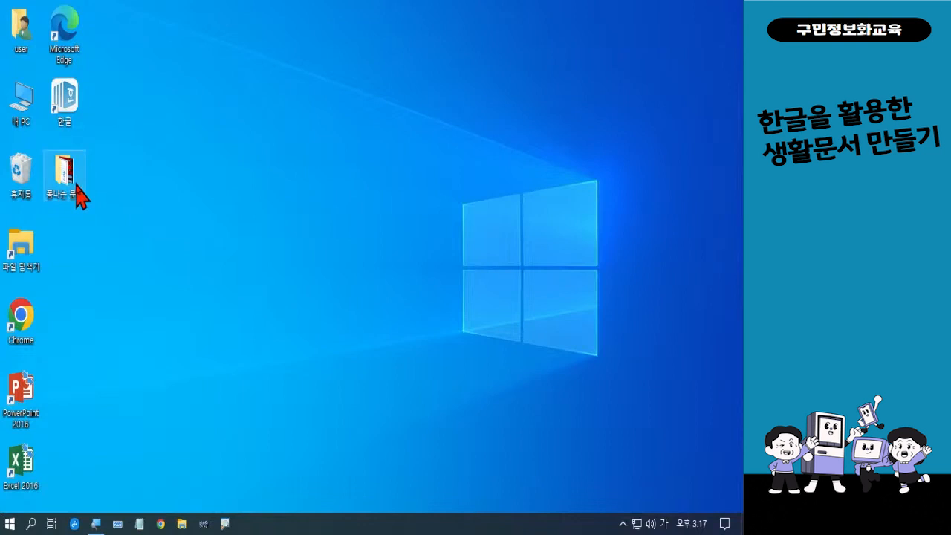
{"action": "double_click", "coordinate": [80, 197]}
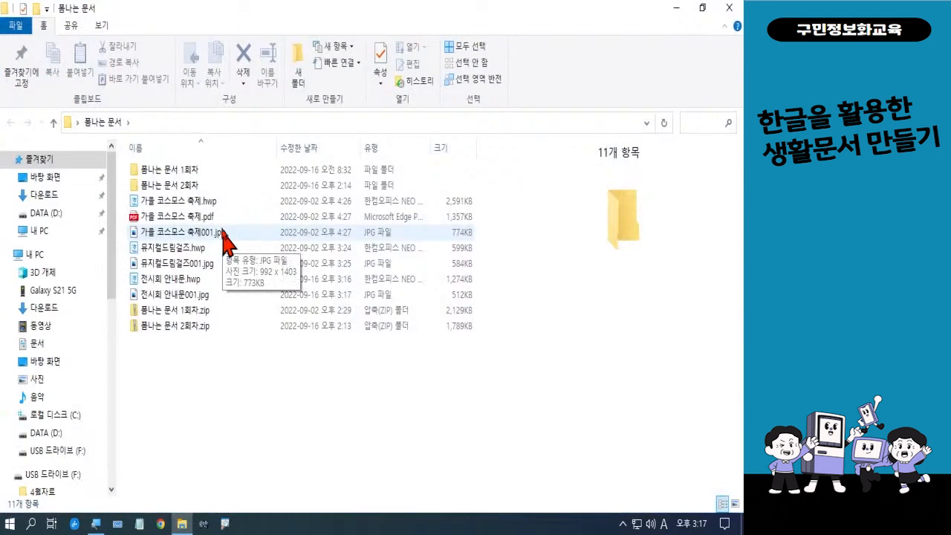
{"action": "left_click", "coordinate": [101, 24]}
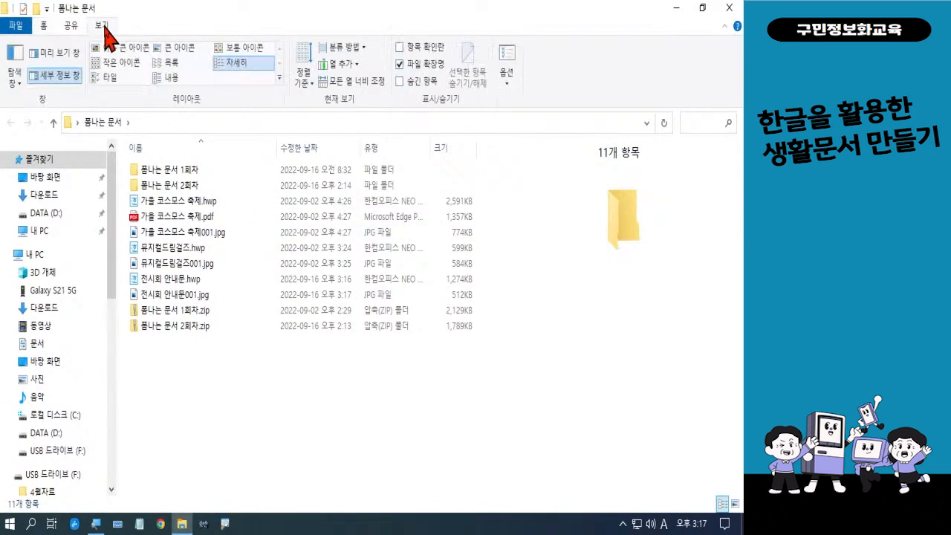
{"action": "left_click", "coordinate": [176, 48]}
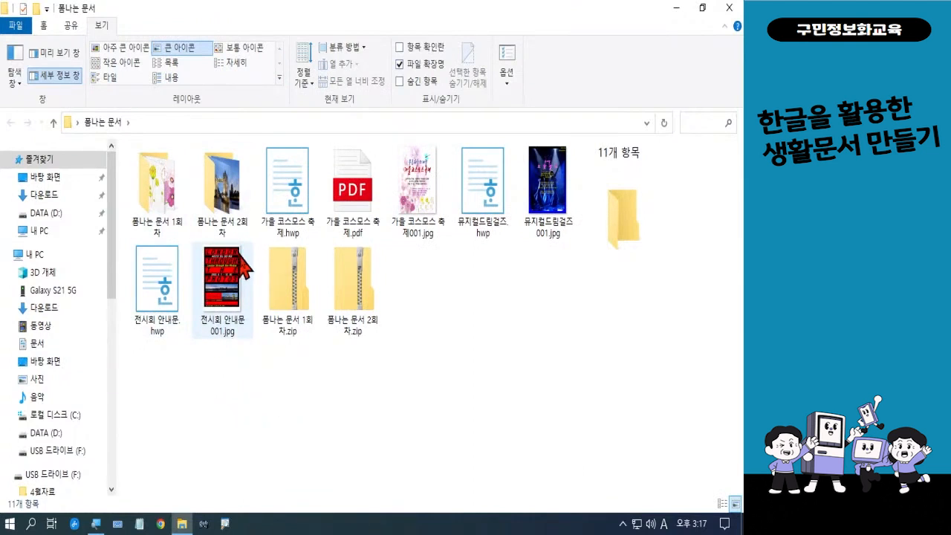
Step: View the exported poster image 전시회 안내문001.jpg, and close the image viewer and the folder
{"action": "double_click", "coordinate": [231, 311]}
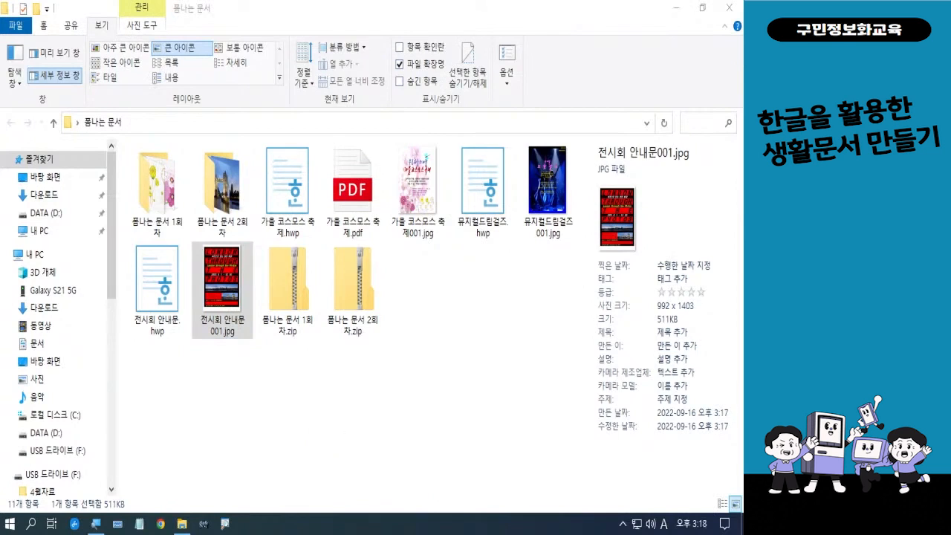
{"action": "left_click_drag", "start_coordinate": [542, 138], "coordinate": [198, 49]}
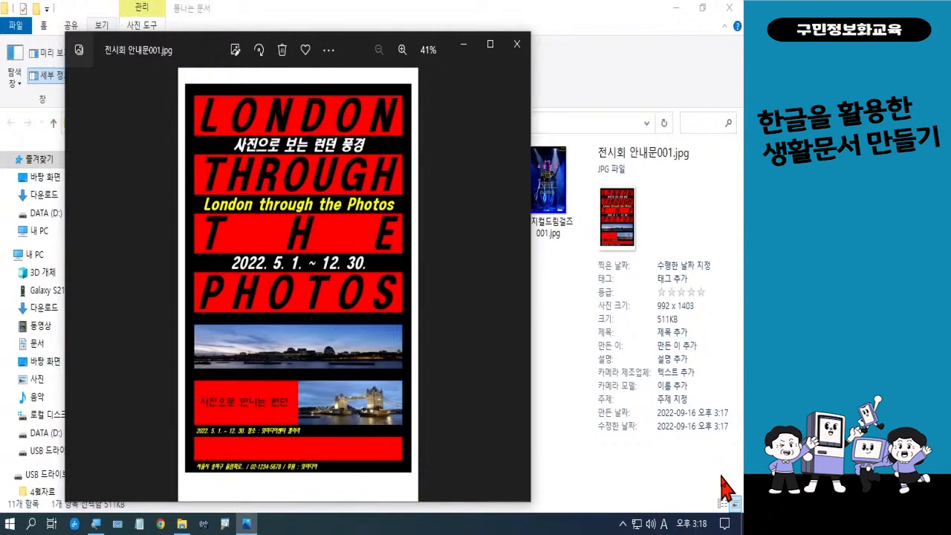
{"action": "left_click", "coordinate": [517, 44]}
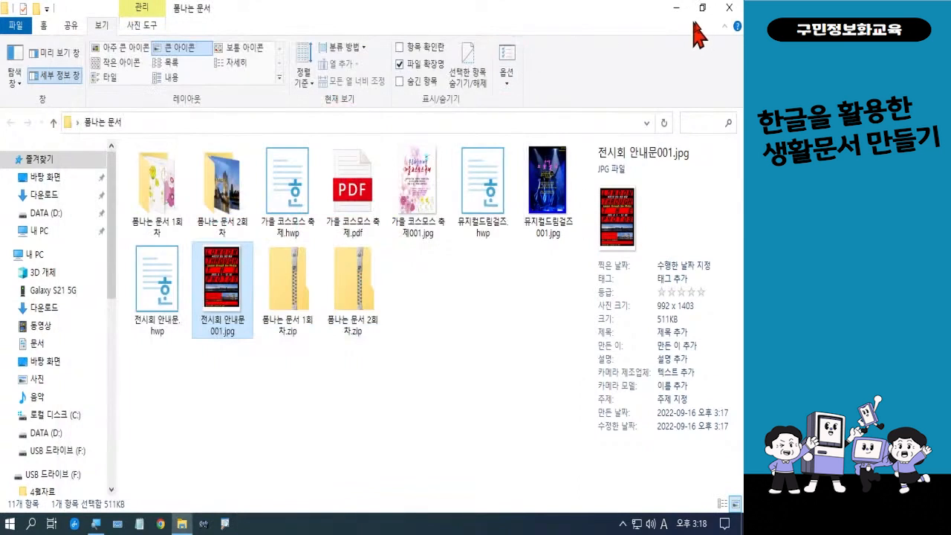
{"action": "left_click", "coordinate": [729, 9]}
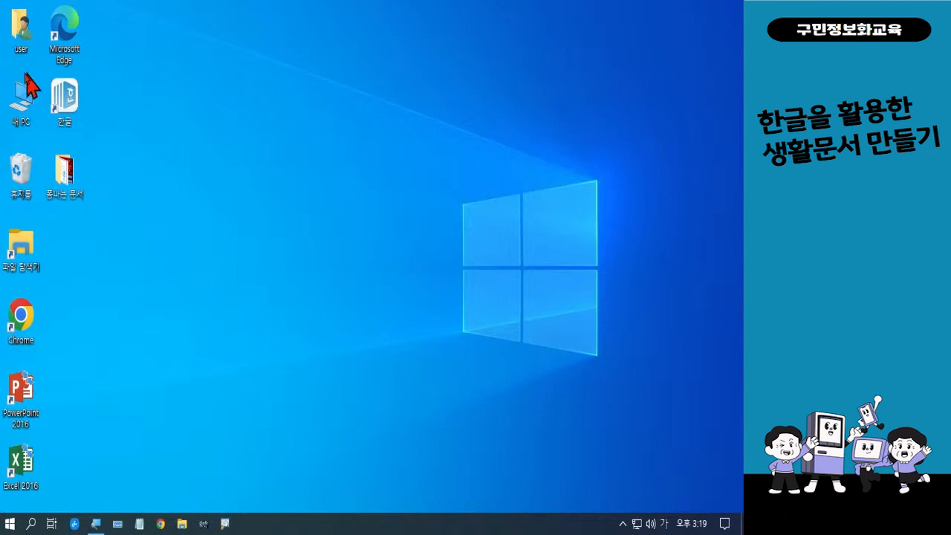
Step: Start Hangul from the desktop with a new blank document and place the cursor in it
{"action": "double_click", "coordinate": [75, 123]}
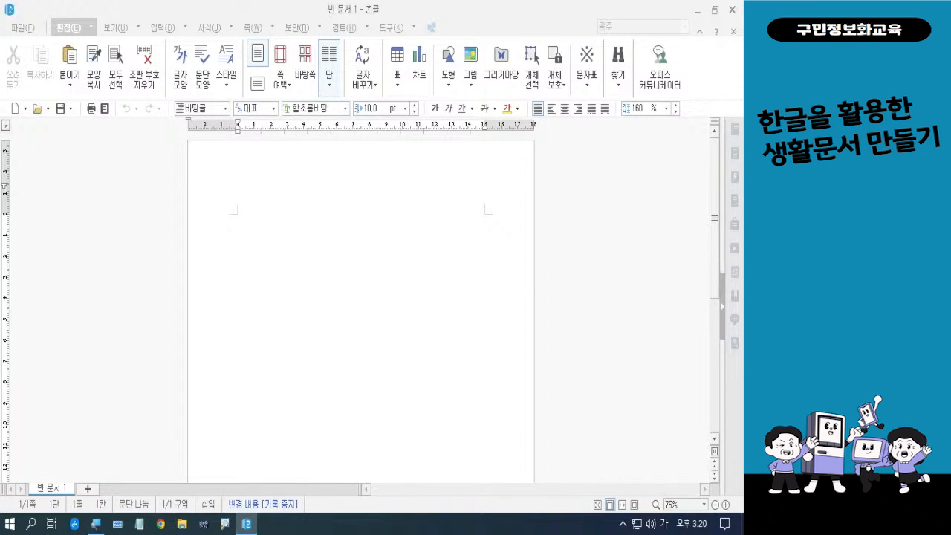
{"action": "left_click", "coordinate": [302, 278]}
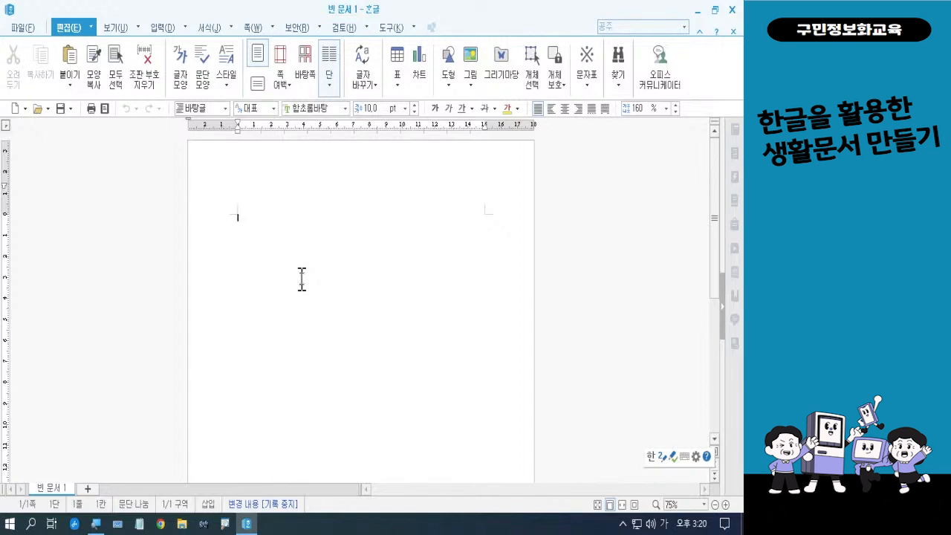
Step: Set the page to landscape orientation with top, left, right and bottom margins of 10 mm
{"action": "key", "text": "F7"}
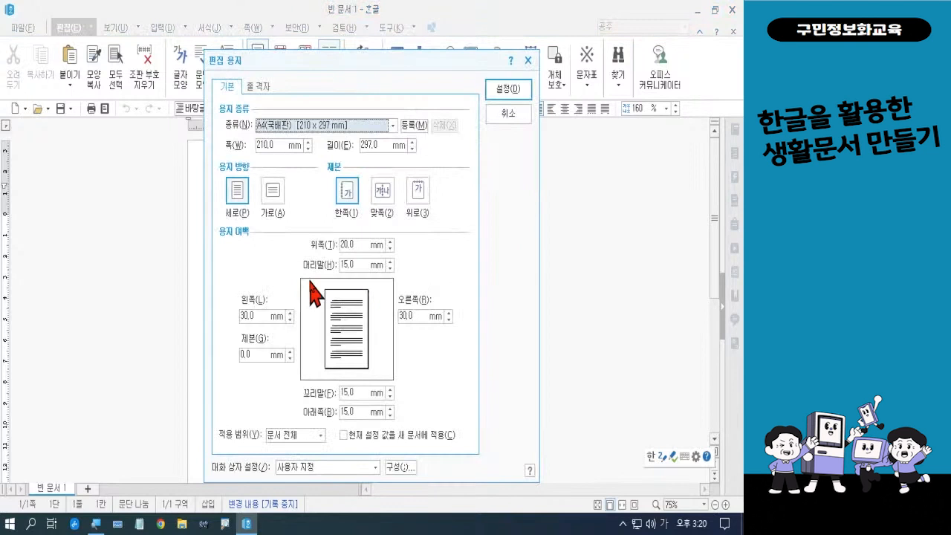
{"action": "left_click", "coordinate": [270, 197]}
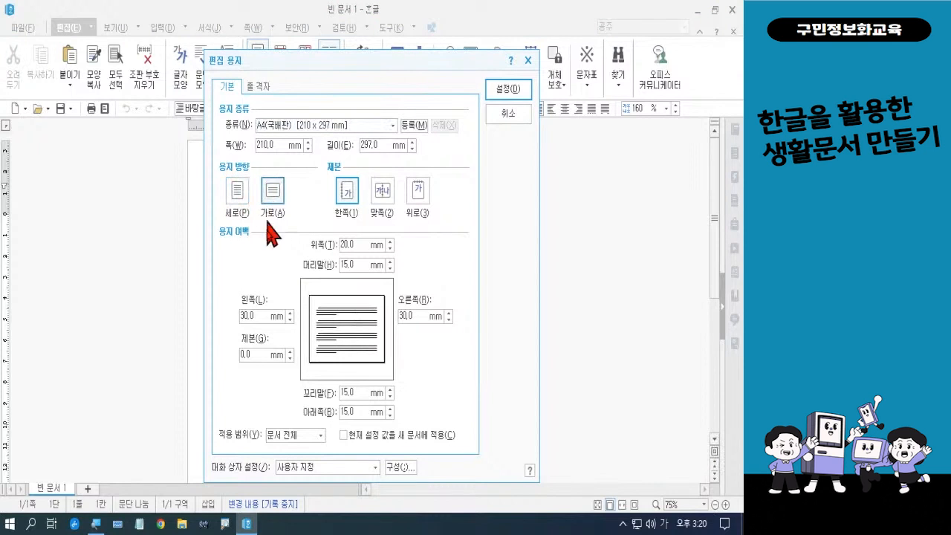
{"action": "left_click", "coordinate": [357, 245]}
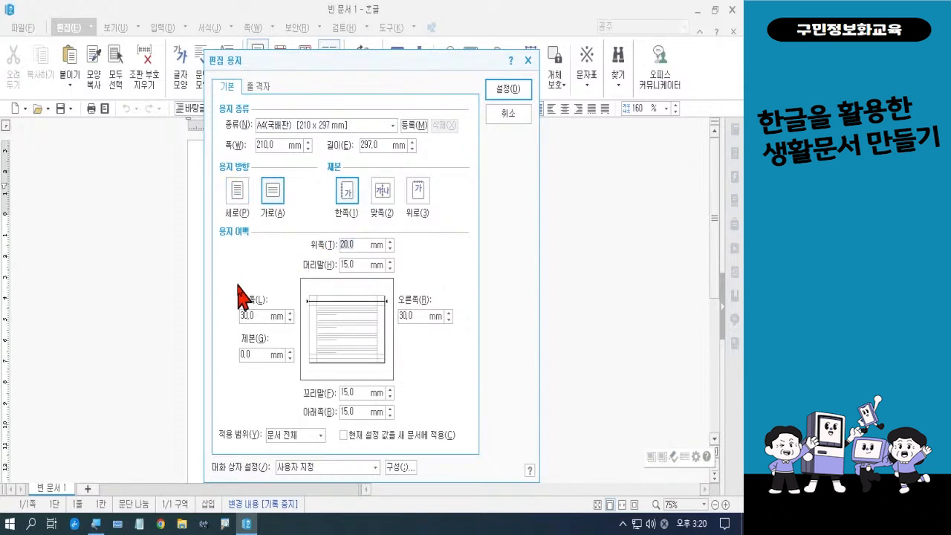
{"action": "type", "text": "10"}
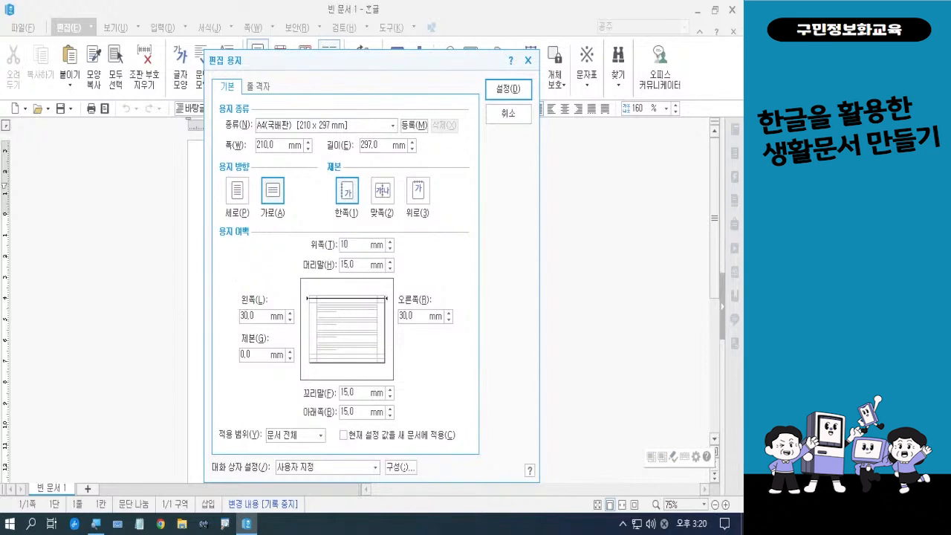
{"action": "left_click", "coordinate": [241, 317]}
{"action": "type", "text": "10"}
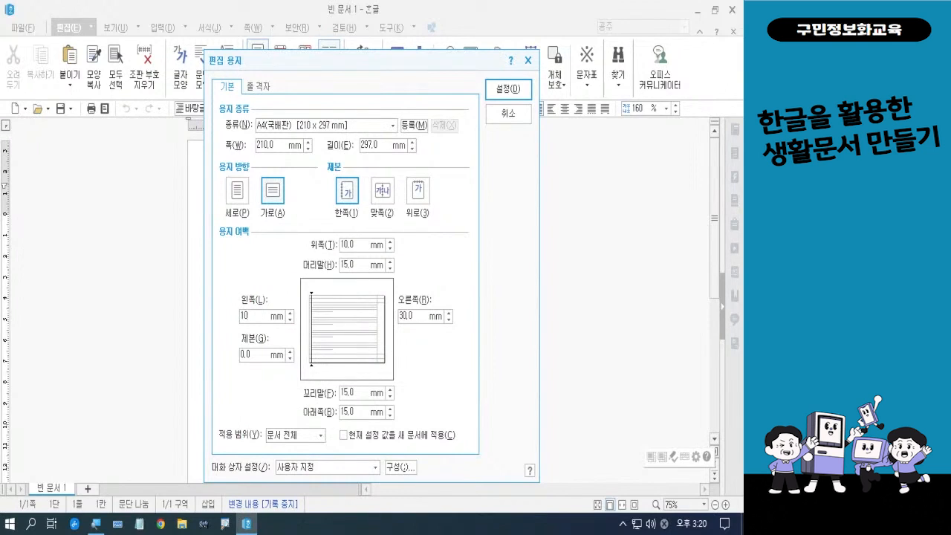
{"action": "left_click", "coordinate": [398, 316]}
{"action": "type", "text": "10"}
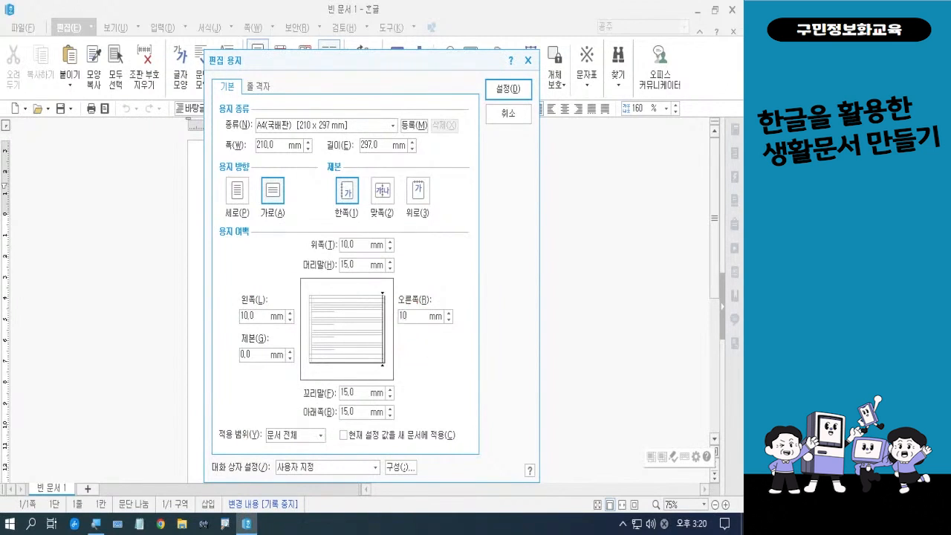
{"action": "left_click", "coordinate": [341, 412]}
{"action": "type", "text": "10"}
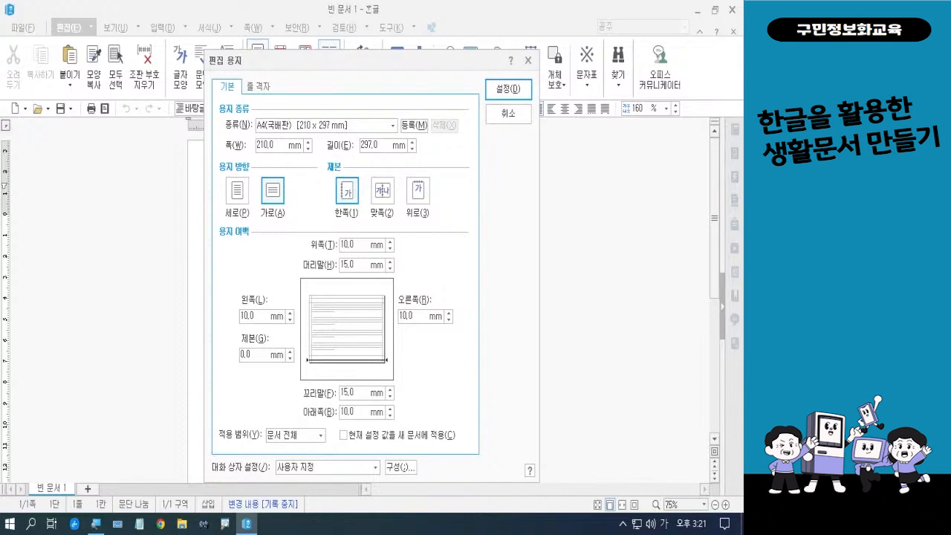
{"action": "left_click", "coordinate": [504, 90]}
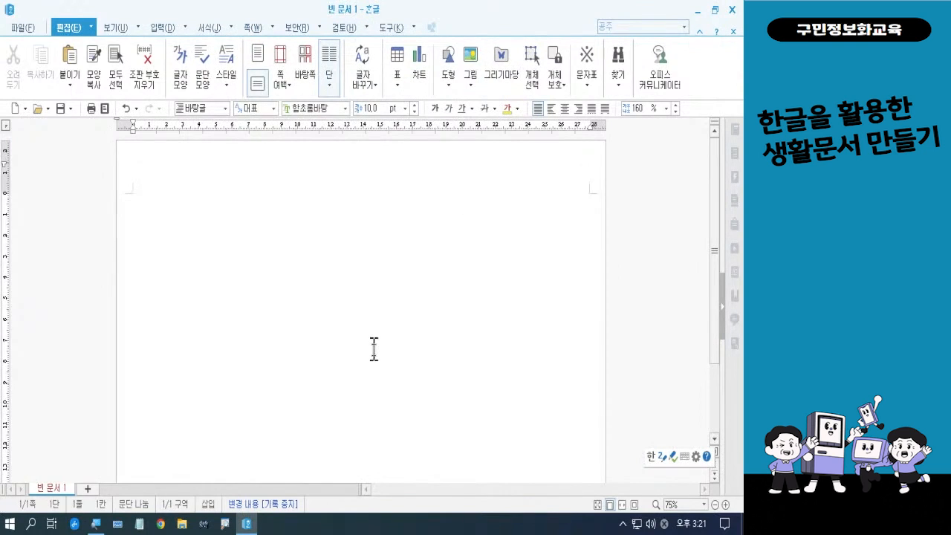
Step: Enable a picture fill for the page background in the page border and background settings
{"action": "left_click", "coordinate": [715, 505]}
{"action": "left_click", "coordinate": [715, 505]}
{"action": "left_click", "coordinate": [716, 505]}
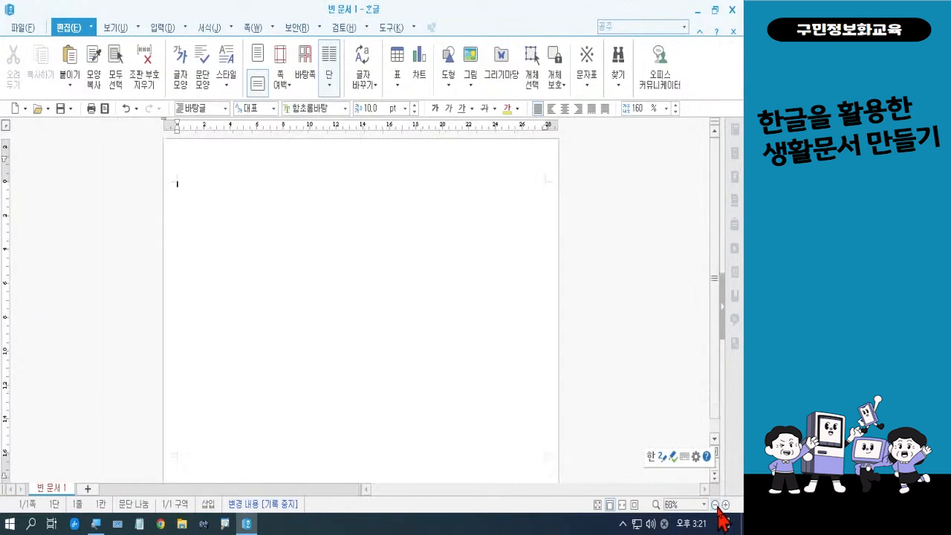
{"action": "left_click", "coordinate": [715, 505]}
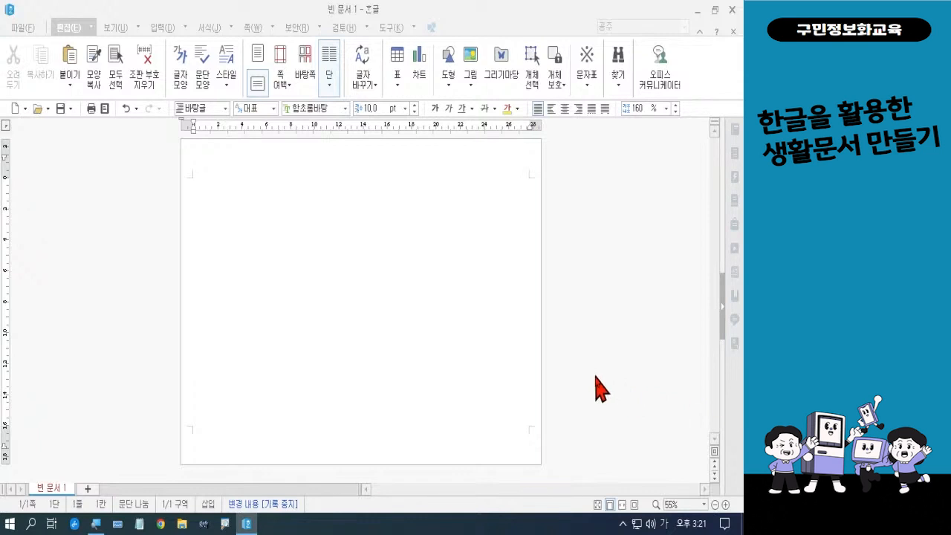
{"action": "left_click", "coordinate": [253, 30]}
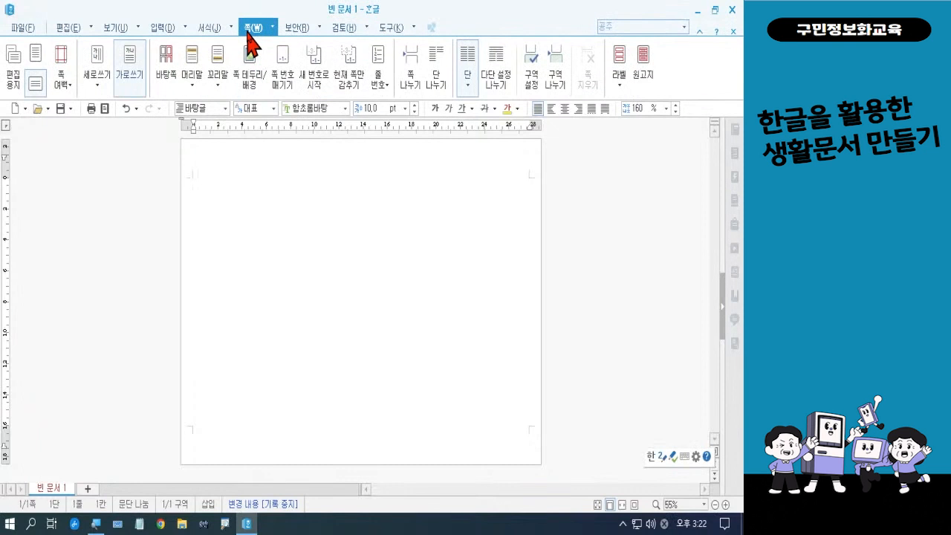
{"action": "left_click", "coordinate": [244, 78]}
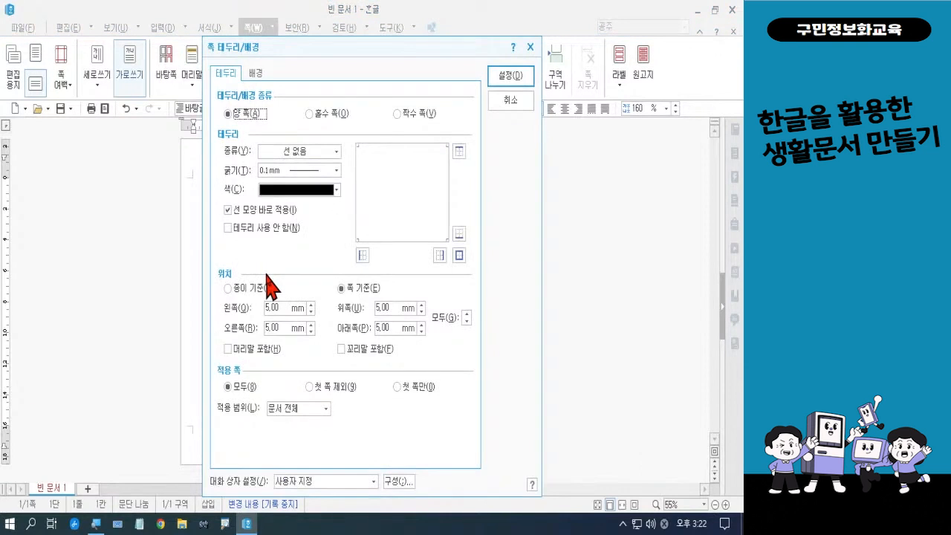
{"action": "left_click", "coordinate": [255, 74]}
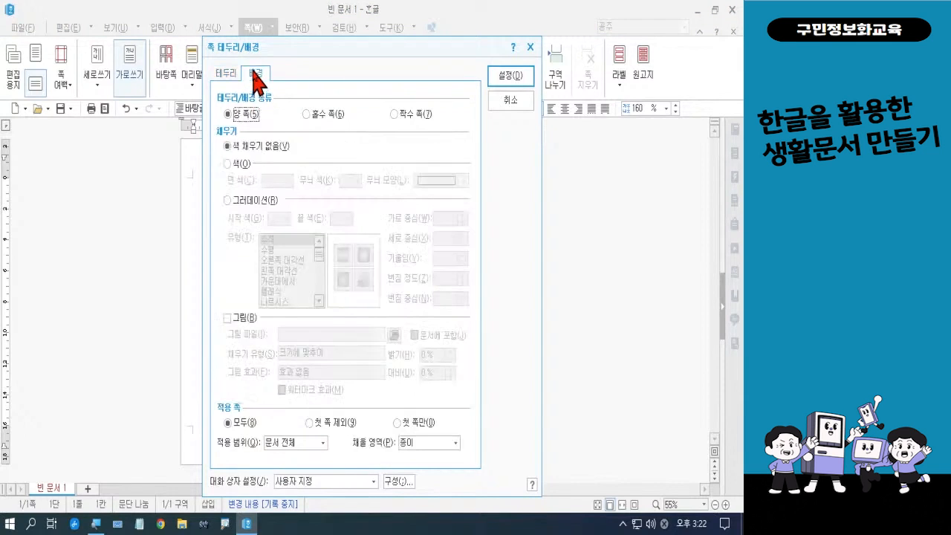
{"action": "left_click", "coordinate": [236, 320]}
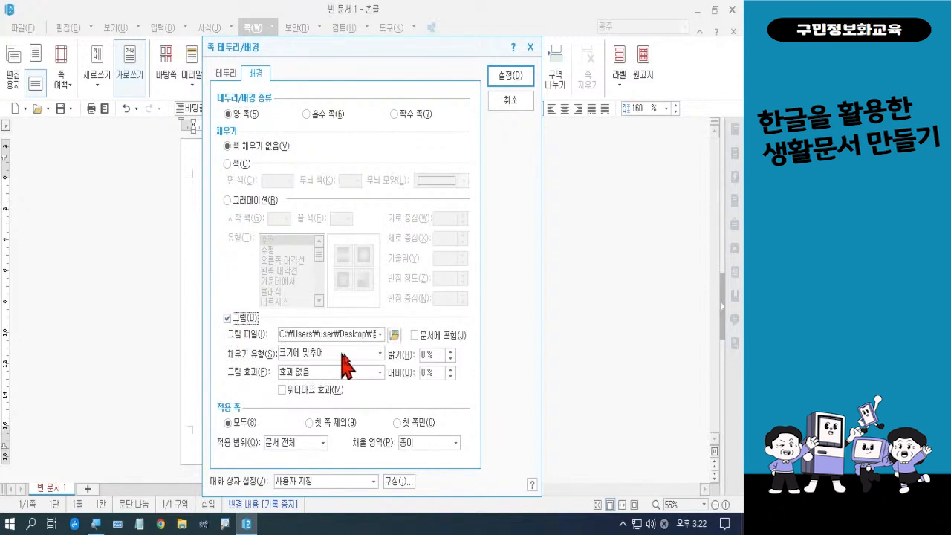
Step: Apply 배경.jpg from the desktop's 폼나는 문서 > 폼나는 문서 2회차 folder as the page background picture
{"action": "left_click", "coordinate": [393, 338]}
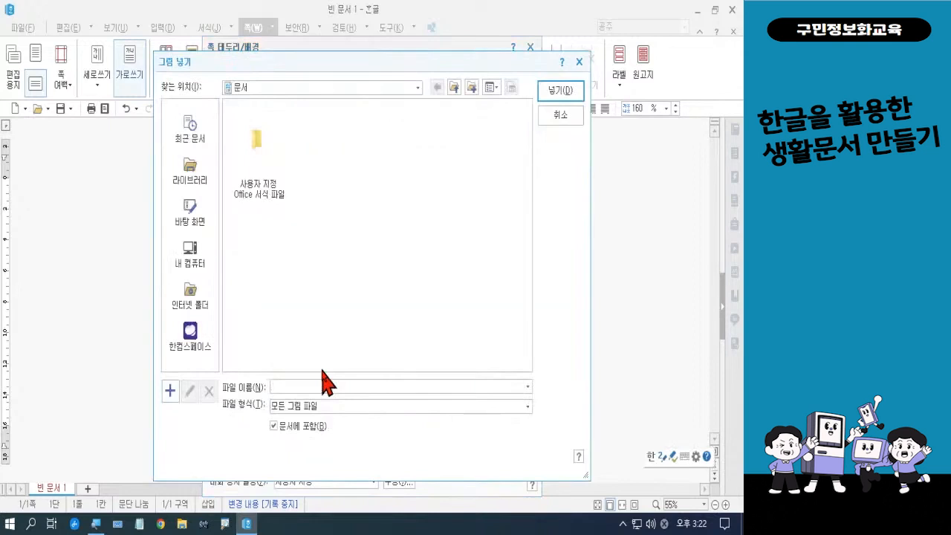
{"action": "left_click", "coordinate": [201, 225]}
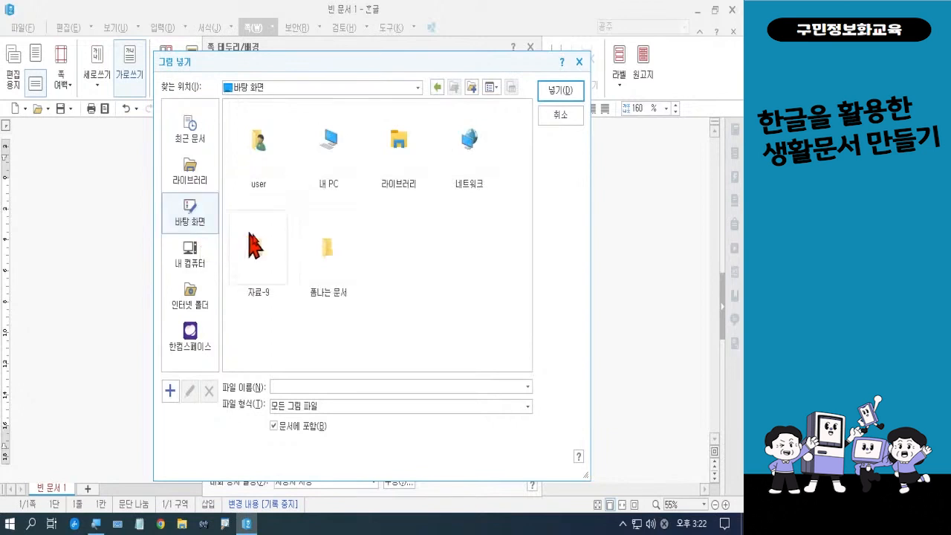
{"action": "double_click", "coordinate": [339, 270]}
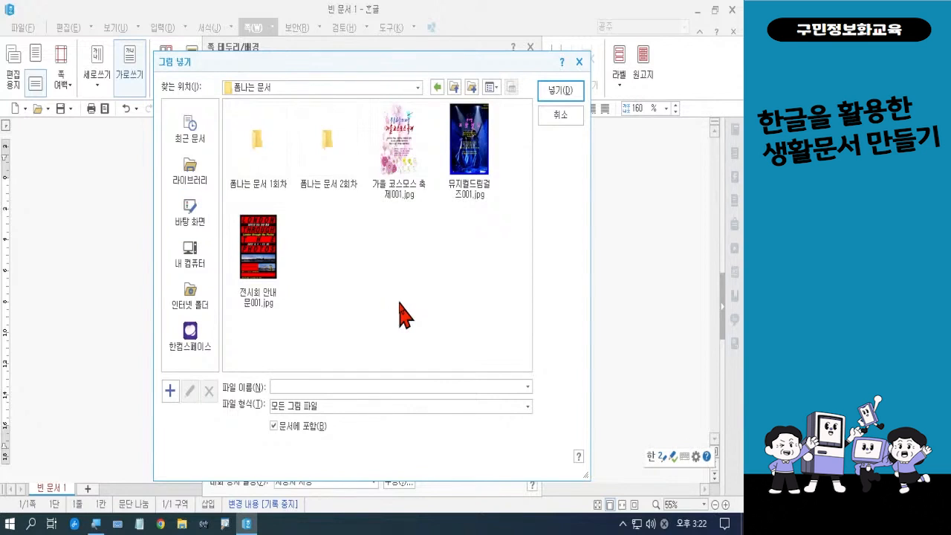
{"action": "double_click", "coordinate": [340, 160]}
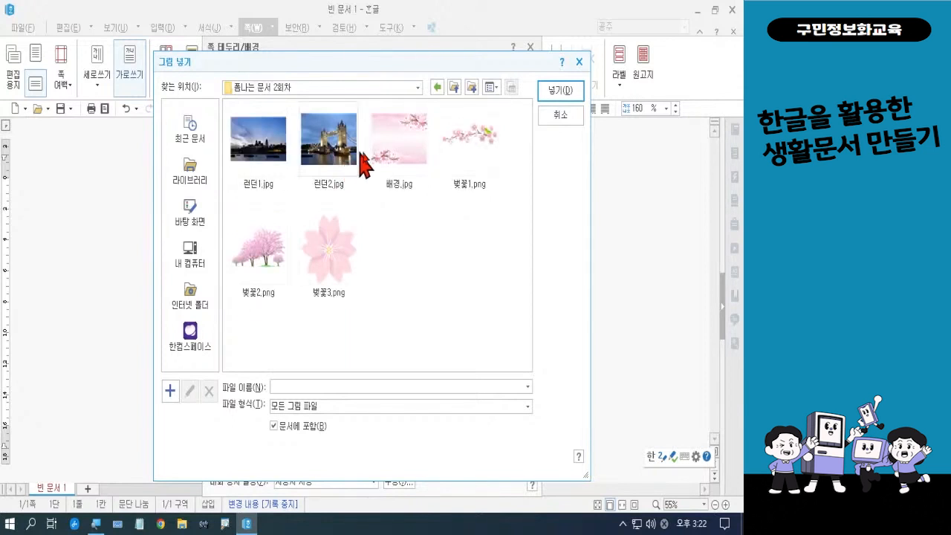
{"action": "left_click", "coordinate": [393, 150]}
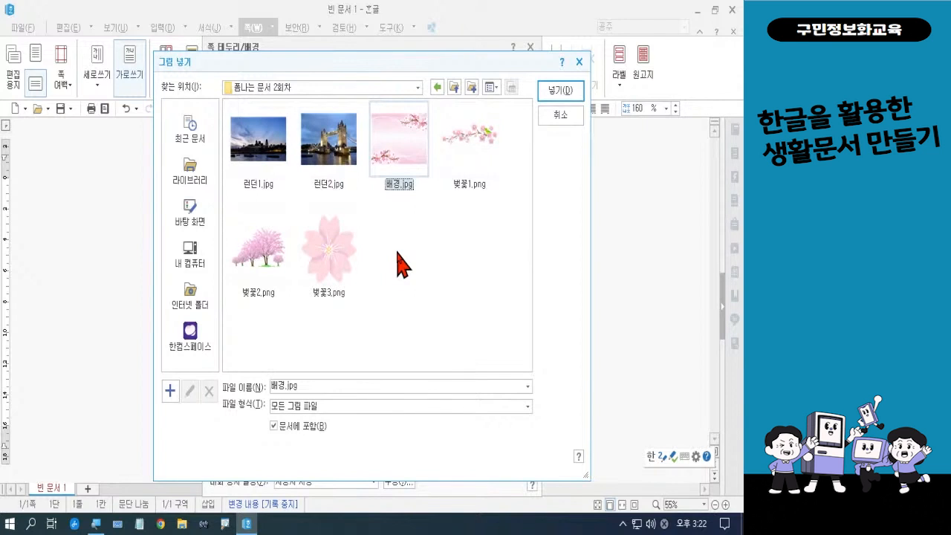
{"action": "left_click", "coordinate": [555, 93]}
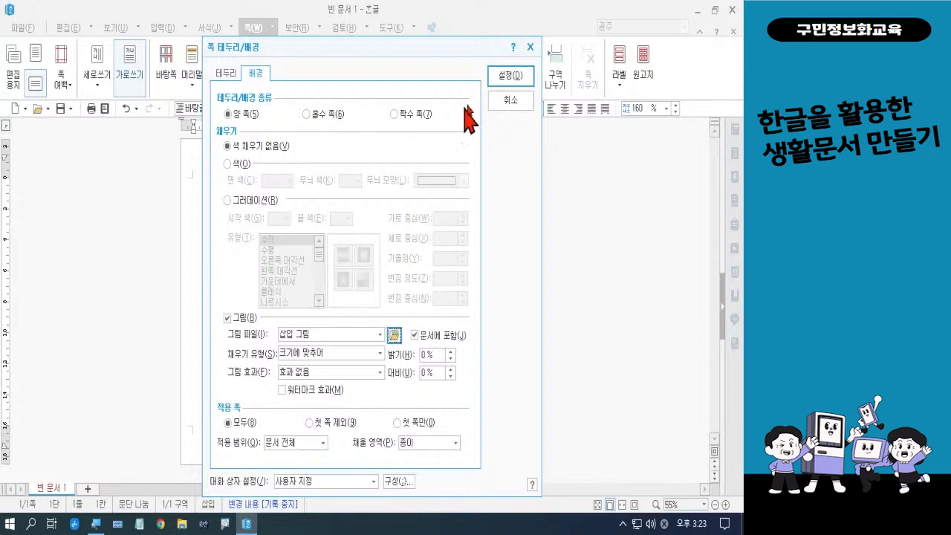
{"action": "left_click", "coordinate": [508, 75]}
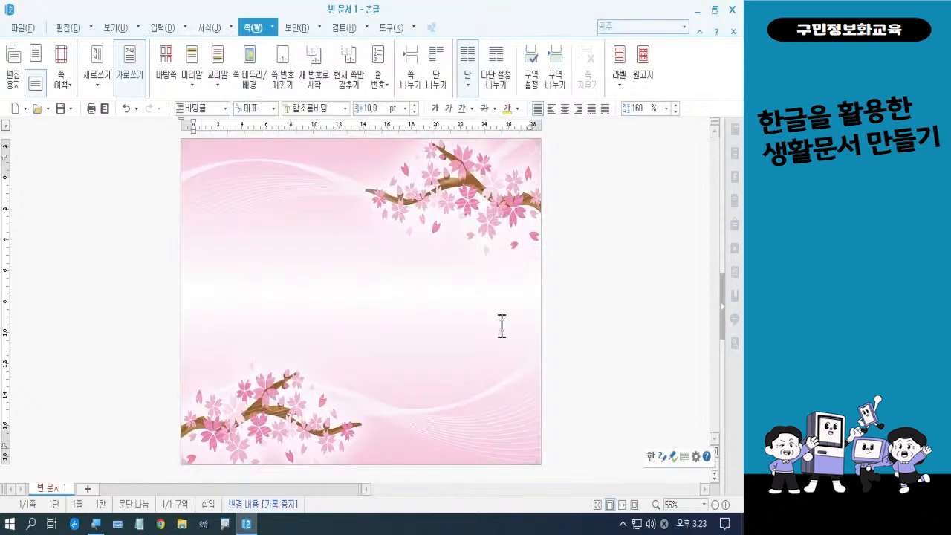
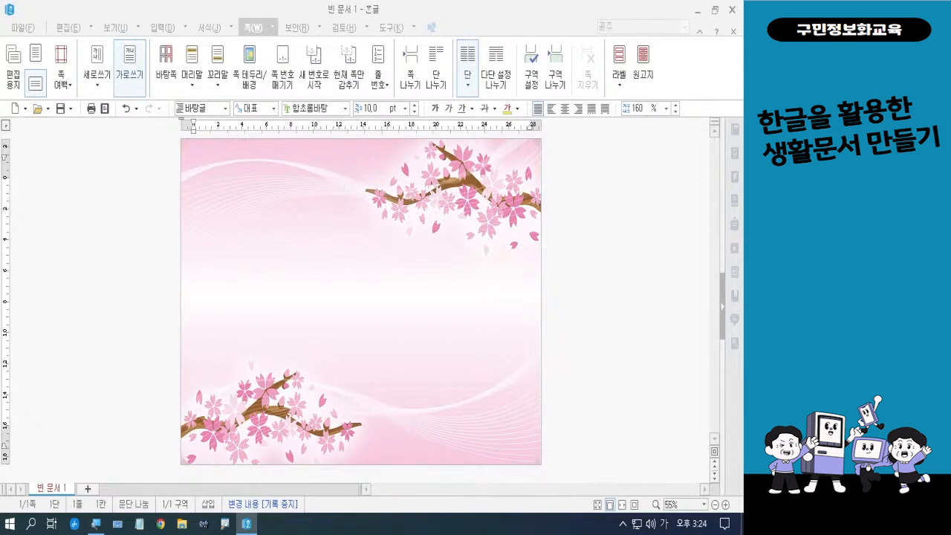
Step: Set the font size to 20 pt for text at the start of the page
{"action": "key", "text": "Hangul"}
{"action": "left_click", "coordinate": [203, 201]}
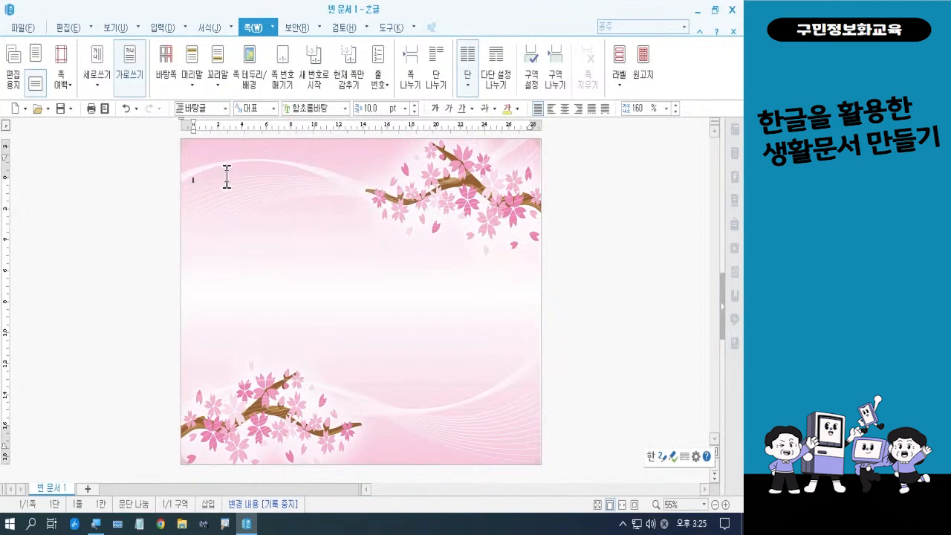
{"action": "left_click", "coordinate": [406, 108]}
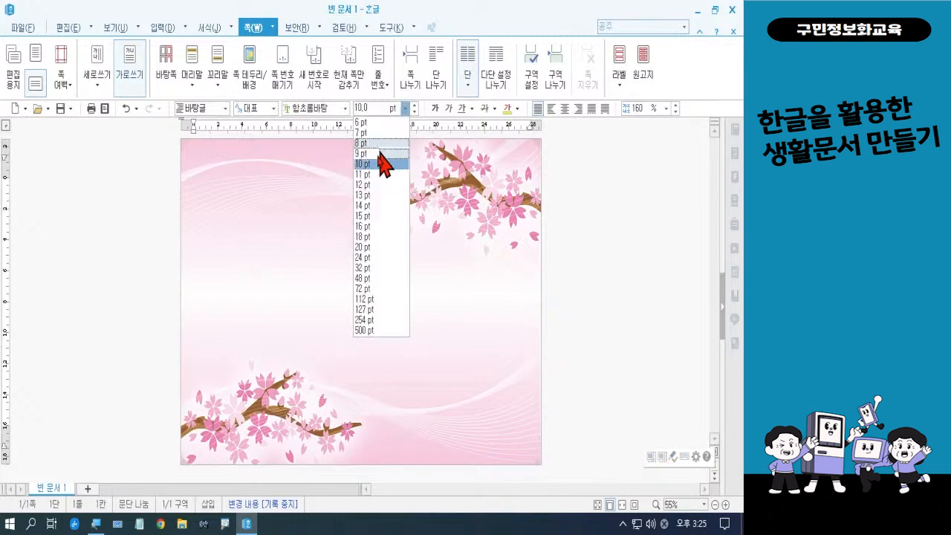
{"action": "left_click", "coordinate": [364, 247]}
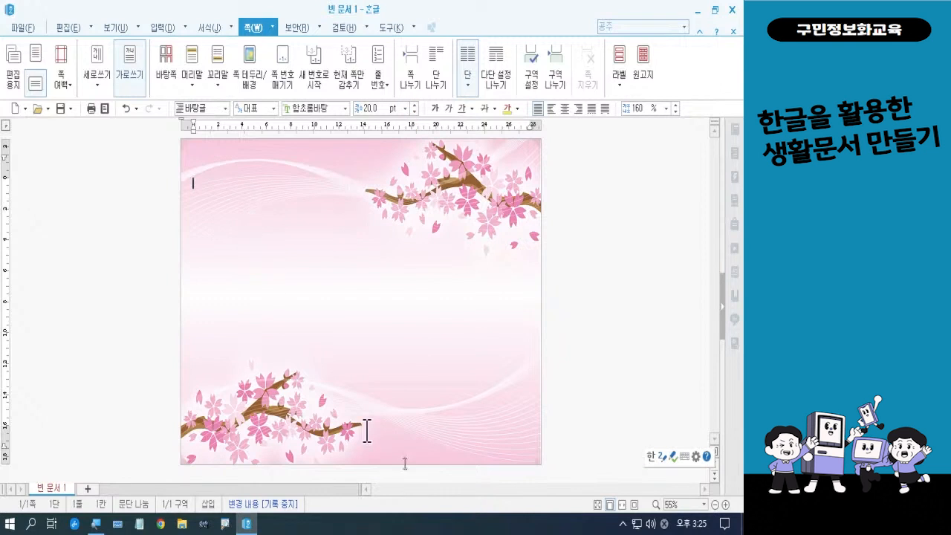
Step: Enter the title "전국 벚꽃길 Best 3" on the first line and add two line breaks after it
{"action": "left_click", "coordinate": [715, 504]}
{"action": "left_click", "coordinate": [724, 505]}
{"action": "left_click", "coordinate": [724, 505]}
{"action": "left_click", "coordinate": [725, 506]}
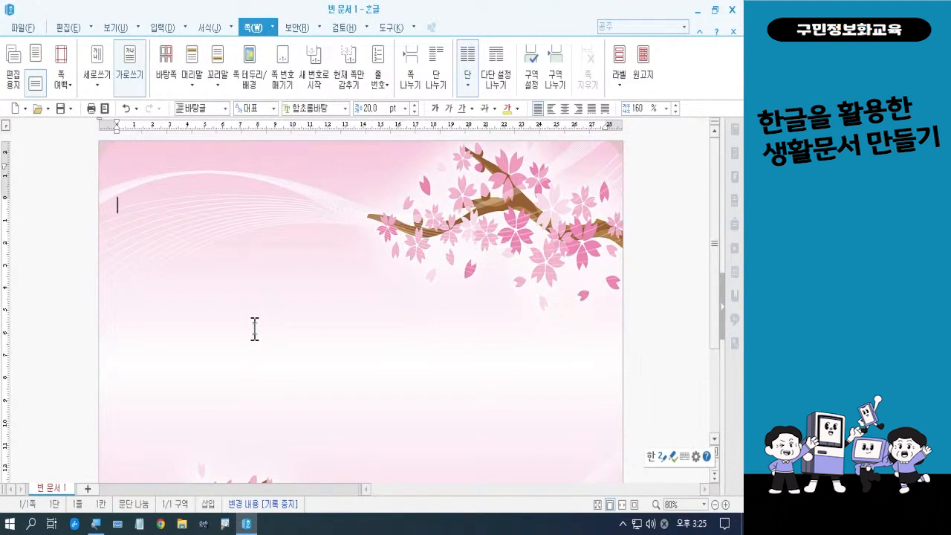
{"action": "type", "text": "저ㄴ국 벚"}
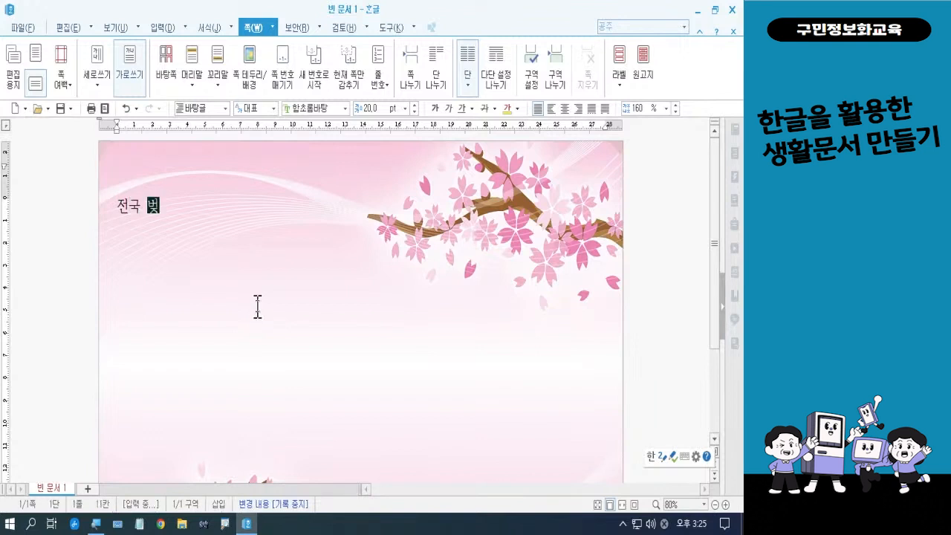
{"action": "type", "text": "꽃길"}
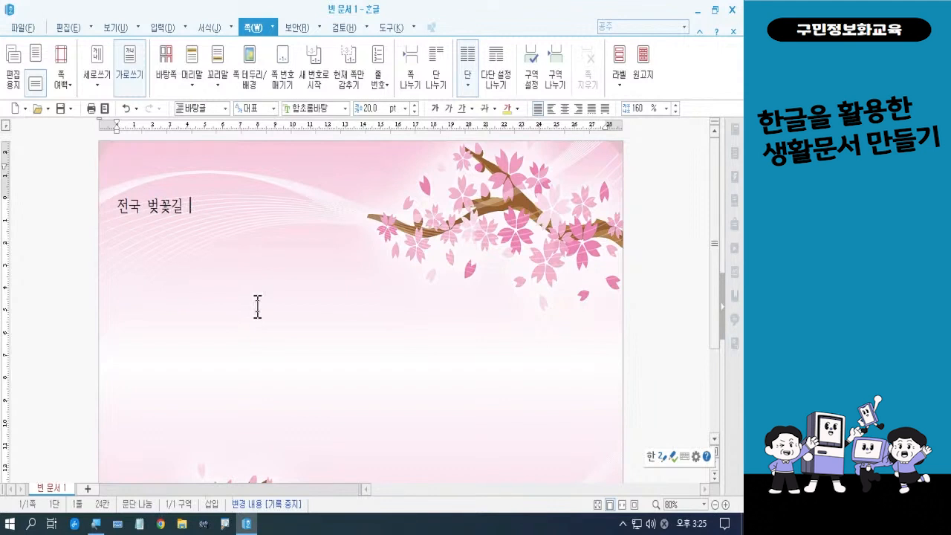
{"action": "key", "text": "Hangul"}
{"action": "type", "text": "B"}
{"action": "type", "text": "WE"}
{"action": "key", "text": "BackSpace"}
{"action": "key", "text": "BackSpace"}
{"action": "type", "text": "est 3"}
{"action": "key", "text": "Return"}
{"action": "key", "text": "Return"}
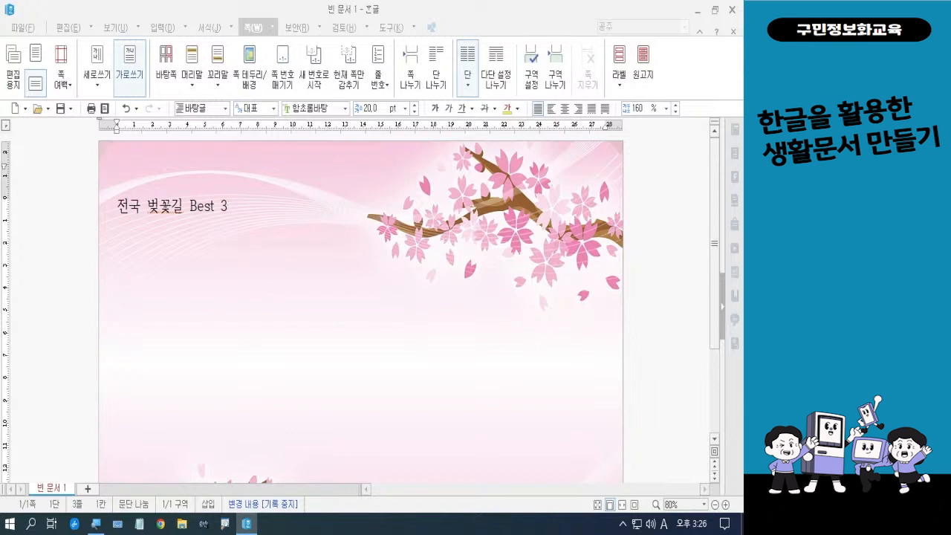
Step: Insert a table with 5 rows and 8 columns, treated as a character, two lines below the title
{"action": "key", "text": "Hangul"}
{"action": "left_click", "coordinate": [119, 275]}
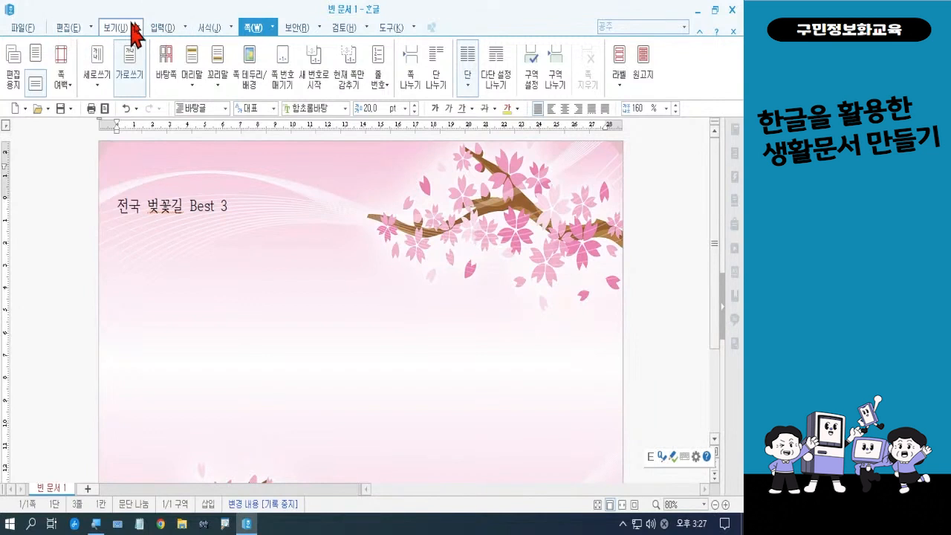
{"action": "left_click", "coordinate": [163, 30]}
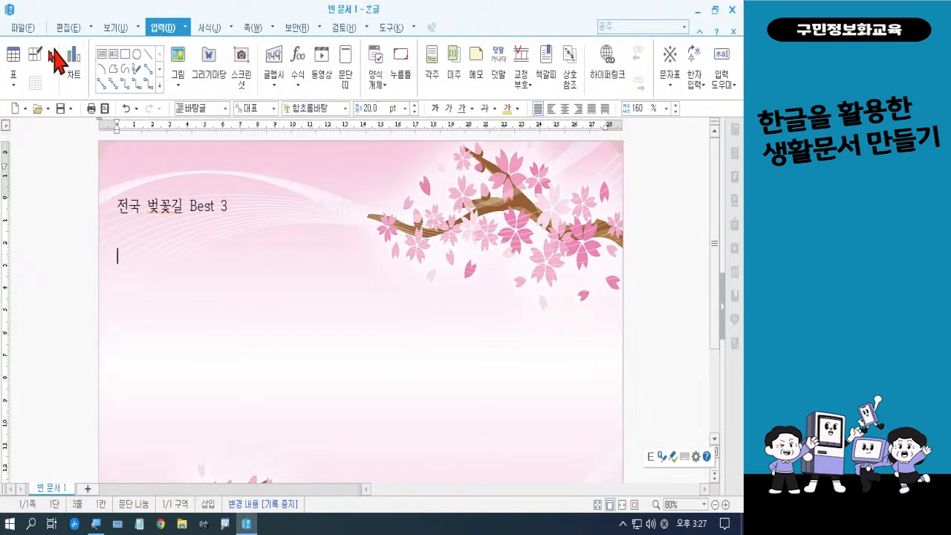
{"action": "left_click", "coordinate": [14, 62]}
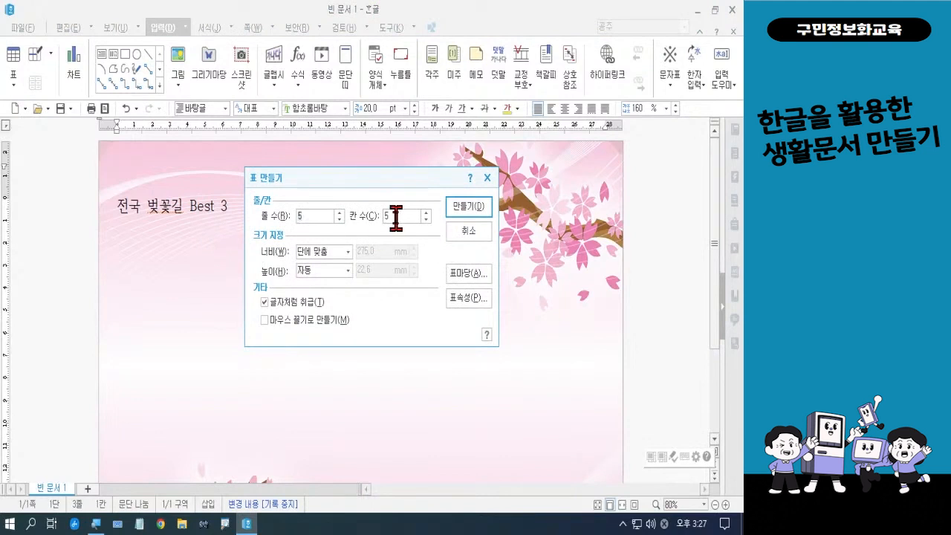
{"action": "left_click_drag", "start_coordinate": [395, 217], "coordinate": [378, 218]}
{"action": "type", "text": "8"}
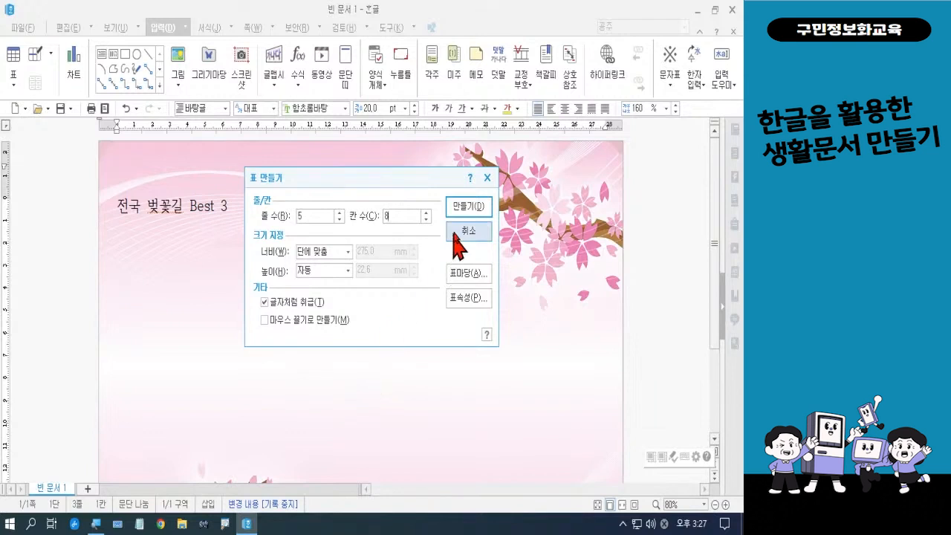
{"action": "left_click", "coordinate": [467, 208]}
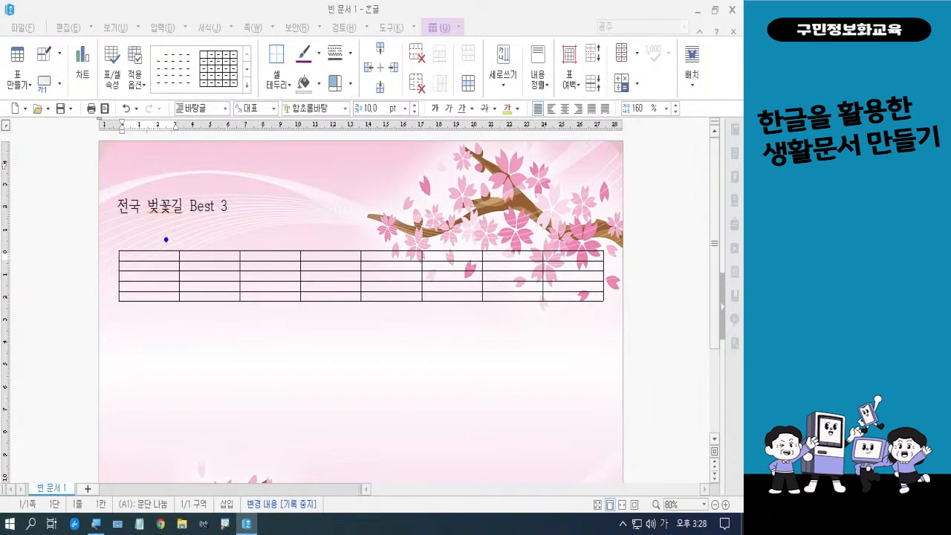
{"action": "mouse_move", "coordinate": [165, 239]}
{"action": "left_mouse_down"}
{"action": "mouse_move", "coordinate": [166, 272]}
{"action": "mouse_move", "coordinate": [191, 328]}
{"action": "left_mouse_up"}
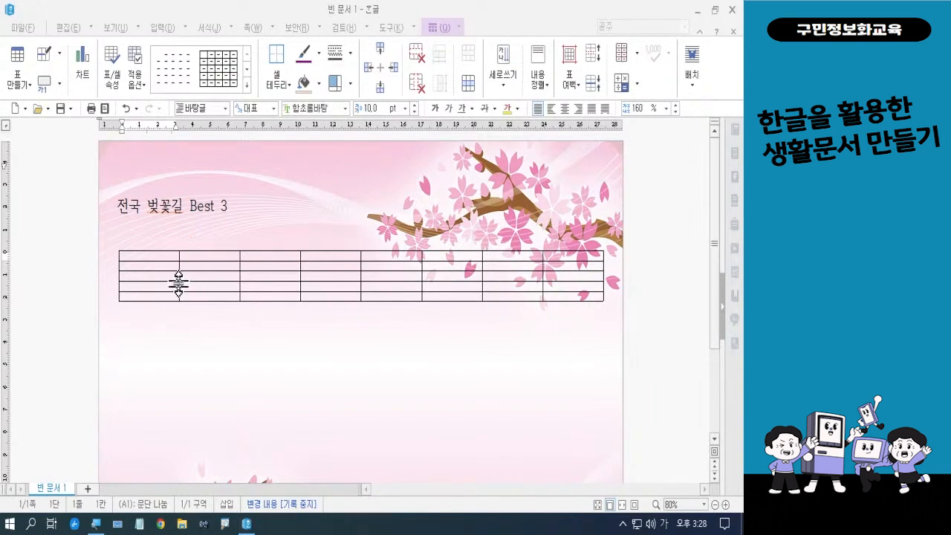
Step: Narrow the table's first and last columns to about half their width by moving their inner borders outward
{"action": "left_click_drag", "start_coordinate": [179, 278], "coordinate": [147, 276]}
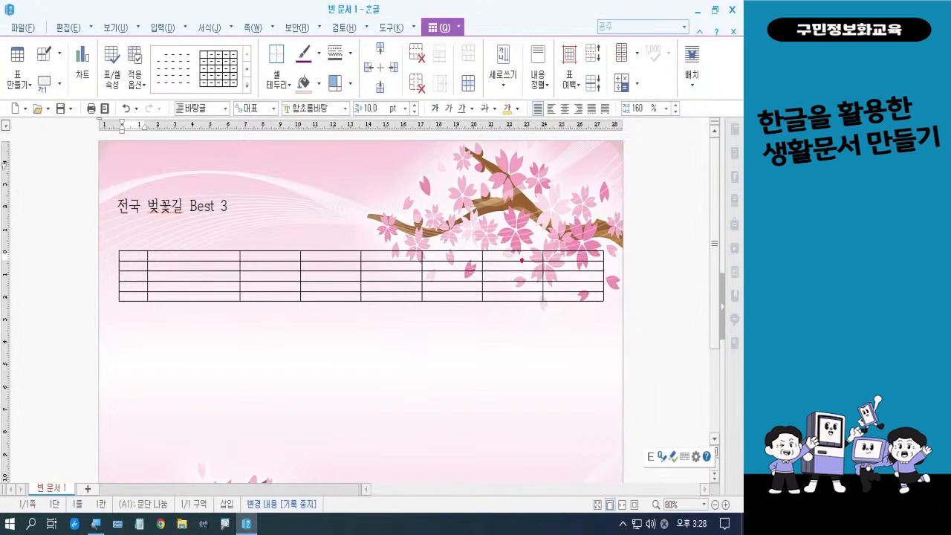
{"action": "left_click_drag", "start_coordinate": [528, 231], "coordinate": [564, 312]}
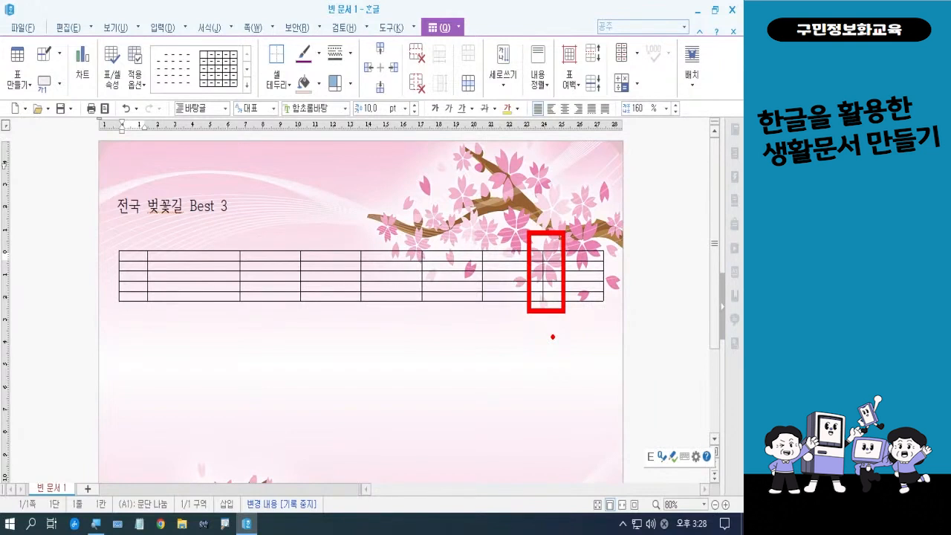
{"action": "key", "text": "Escape"}
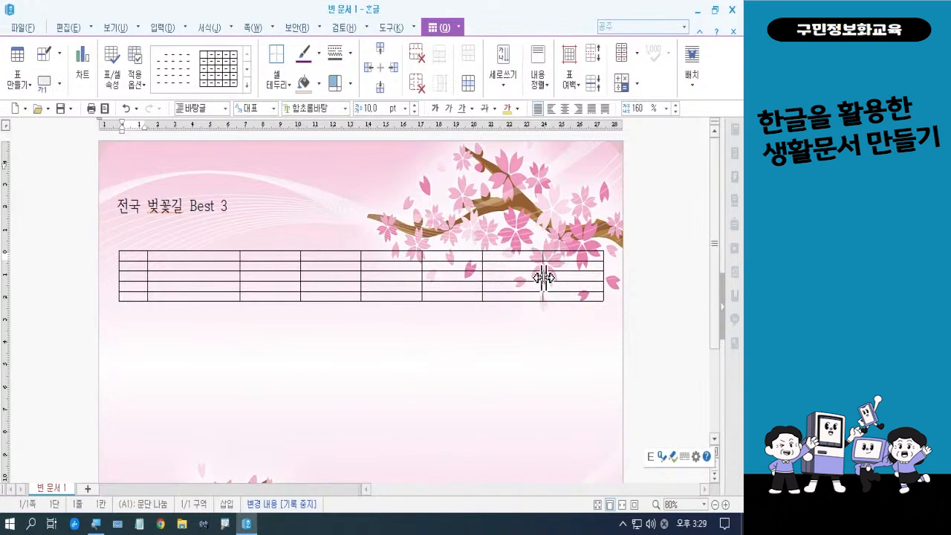
{"action": "left_click_drag", "start_coordinate": [544, 278], "coordinate": [580, 284]}
{"action": "left_click_drag", "start_coordinate": [579, 272], "coordinate": [577, 278]}
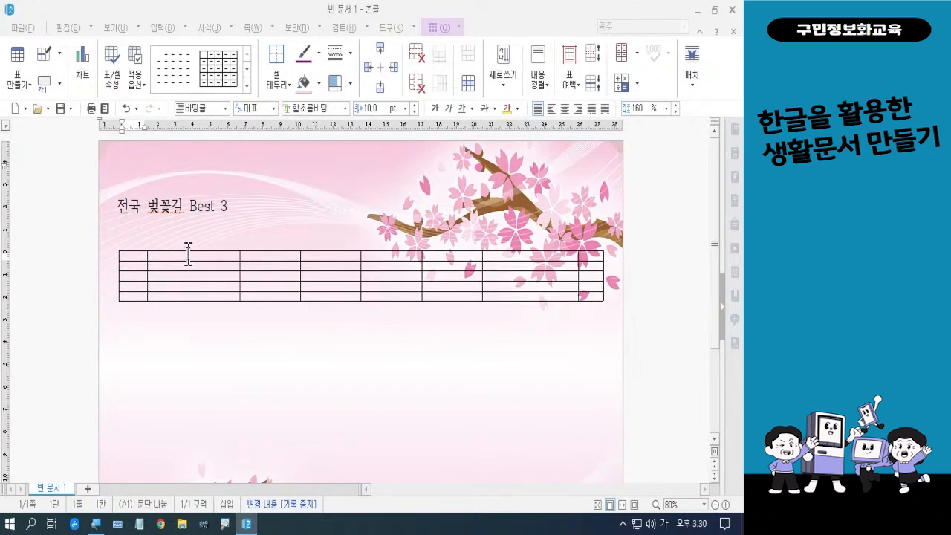
Step: Make the widths of the second through seventh columns equal across all five table rows
{"action": "left_click_drag", "start_coordinate": [187, 254], "coordinate": [505, 295]}
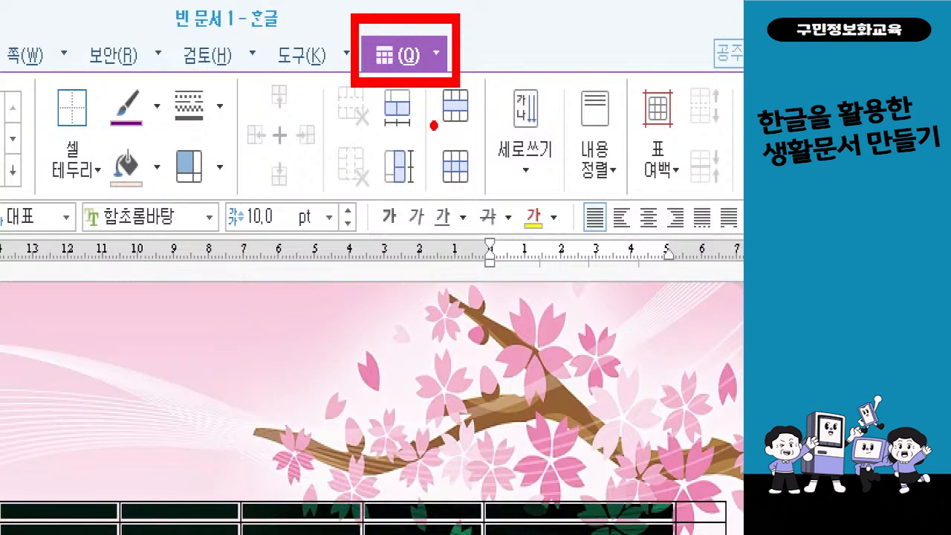
{"action": "mouse_move", "coordinate": [433, 125]}
{"action": "left_mouse_down"}
{"action": "mouse_move", "coordinate": [378, 134]}
{"action": "mouse_move", "coordinate": [367, 91]}
{"action": "mouse_move", "coordinate": [403, 75]}
{"action": "mouse_move", "coordinate": [429, 124]}
{"action": "left_mouse_up"}
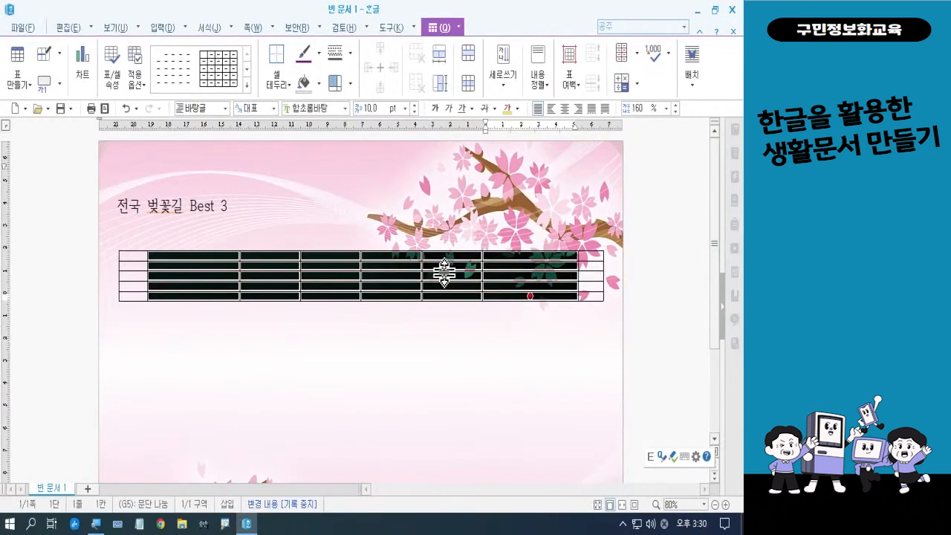
{"action": "right_click", "coordinate": [442, 272]}
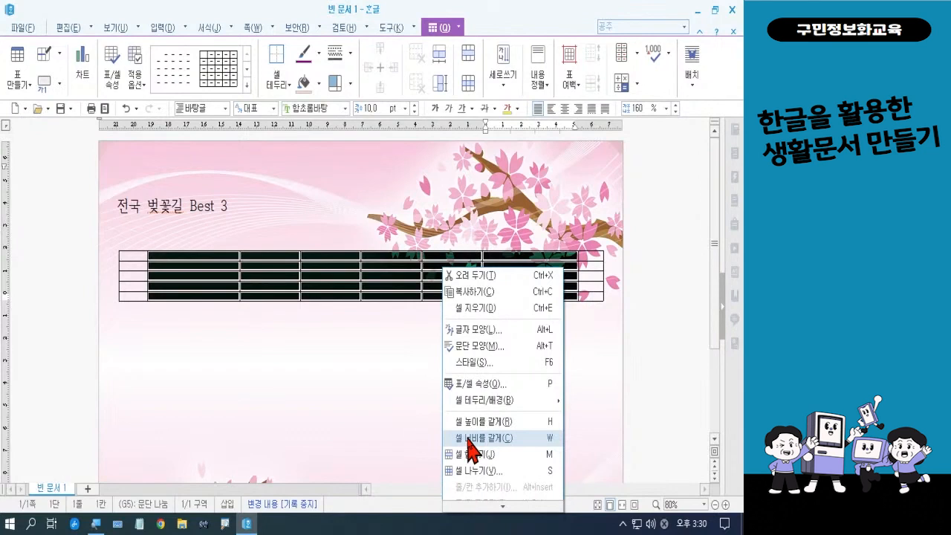
{"action": "left_click", "coordinate": [471, 440]}
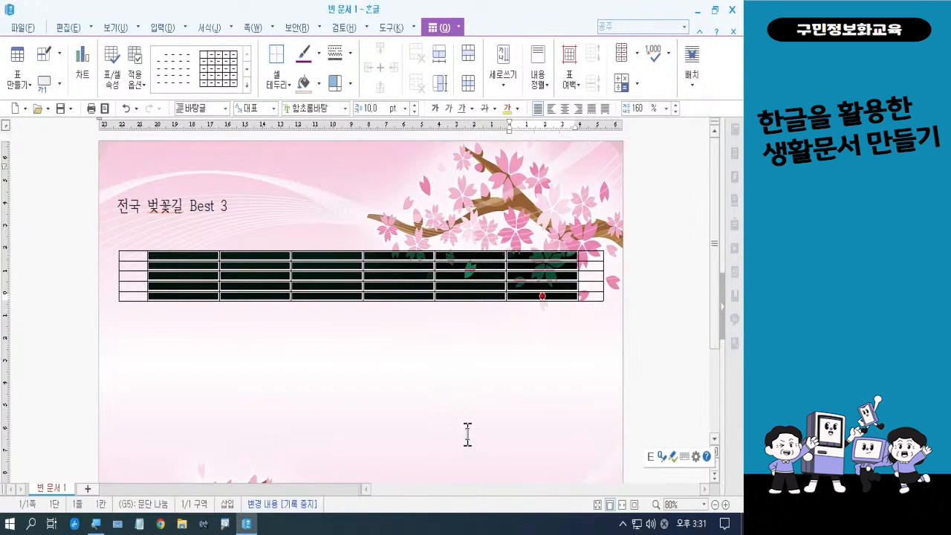
{"action": "left_click", "coordinate": [467, 434]}
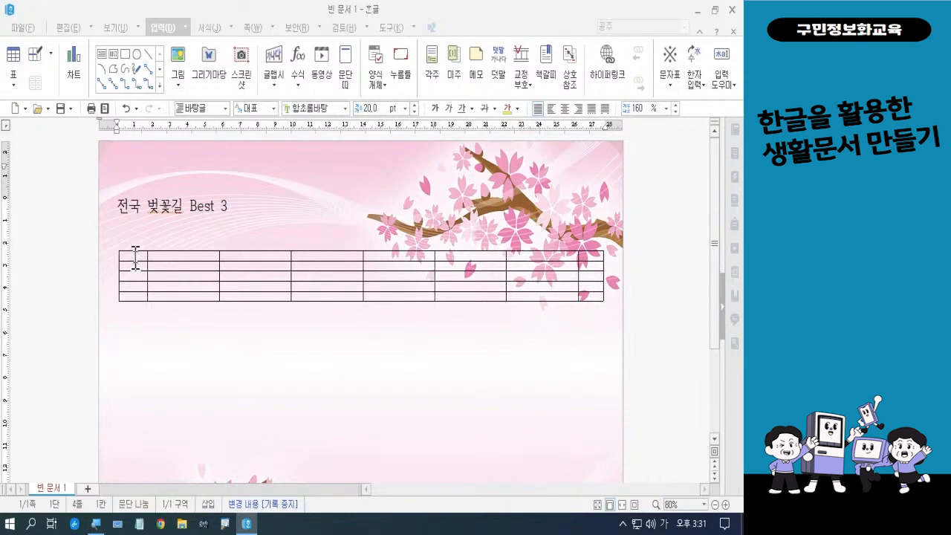
{"action": "left_click_drag", "start_coordinate": [135, 256], "coordinate": [588, 256]}
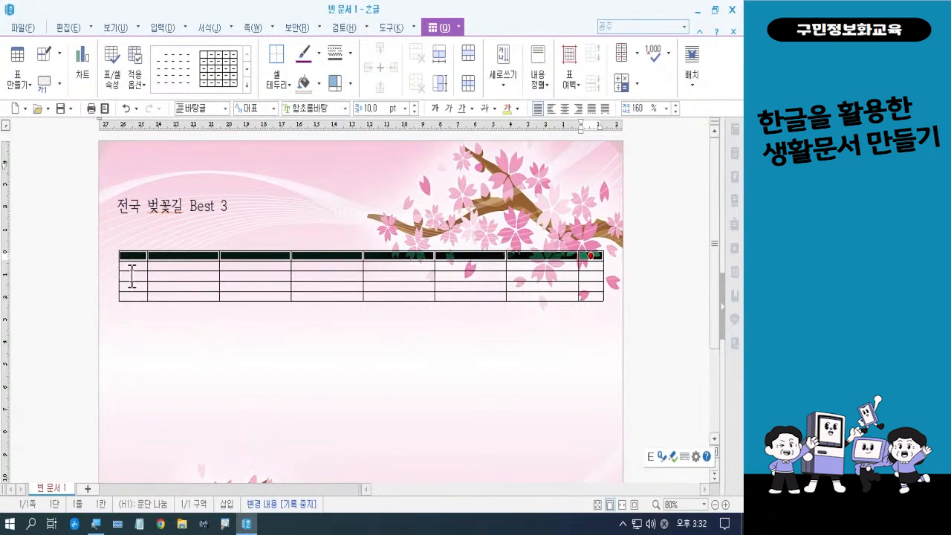
{"action": "left_click_drag", "start_coordinate": [128, 275], "coordinate": [585, 276]}
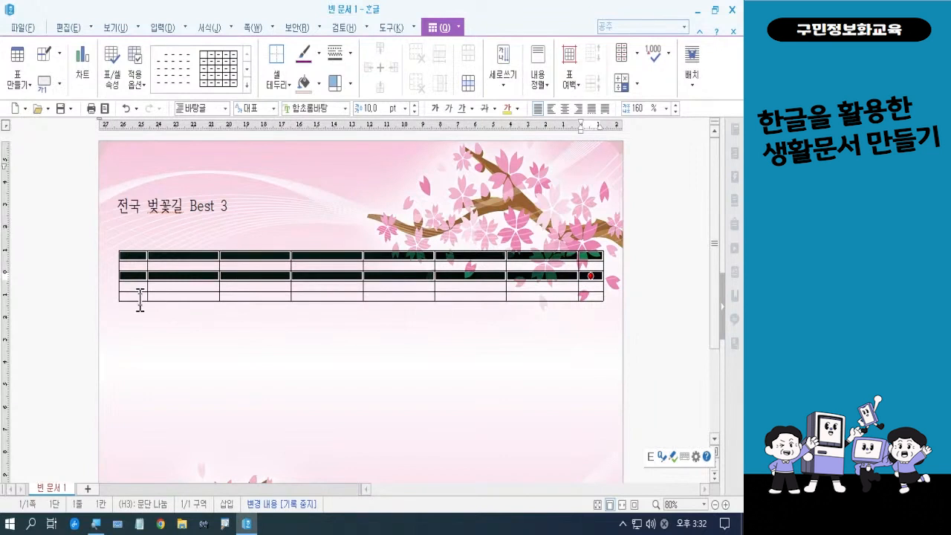
{"action": "left_click_drag", "start_coordinate": [139, 298], "coordinate": [590, 301]}
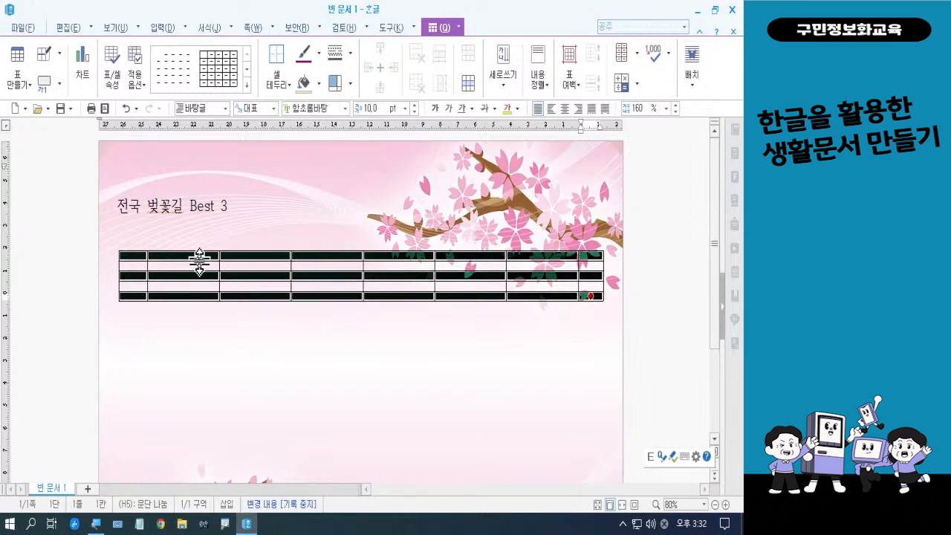
{"action": "left_click", "coordinate": [176, 257]}
{"action": "left_click_drag", "start_coordinate": [176, 256], "coordinate": [588, 255]}
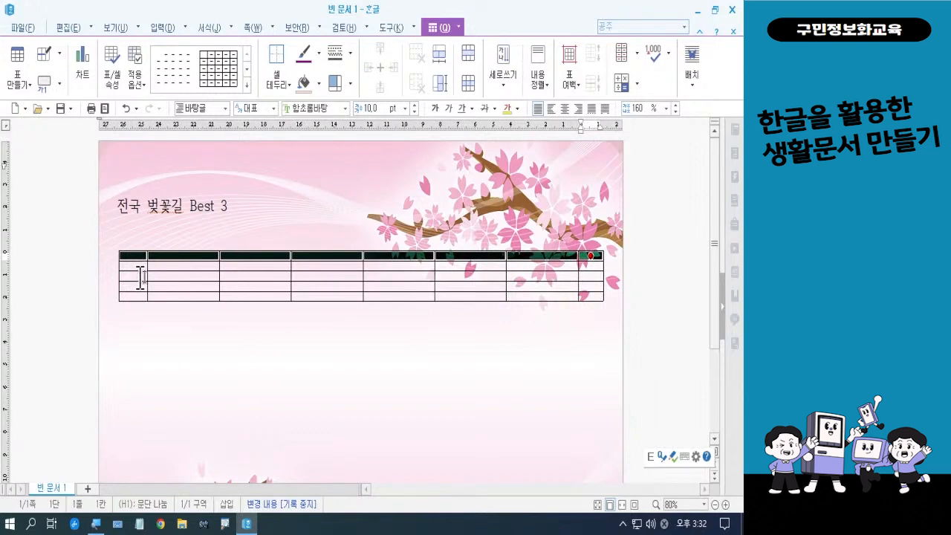
{"action": "left_click", "coordinate": [240, 352]}
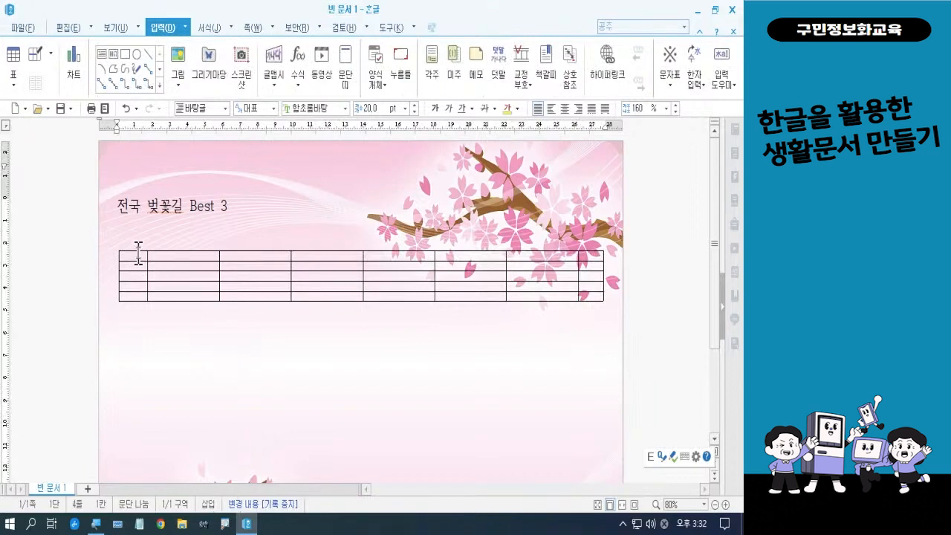
Step: Merge the cells of the first, third and fifth table rows into one cell per row
{"action": "left_click_drag", "start_coordinate": [139, 255], "coordinate": [586, 254]}
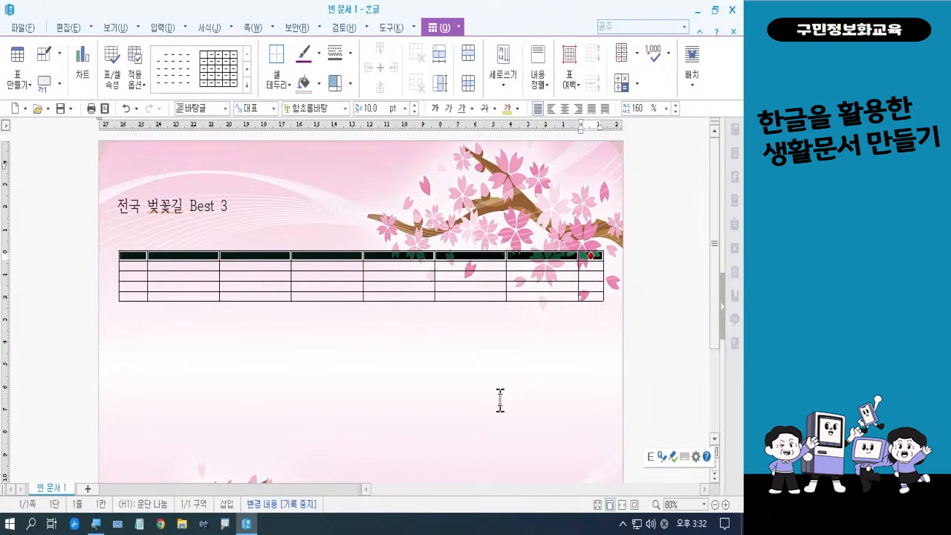
{"action": "key", "text": "Escape"}
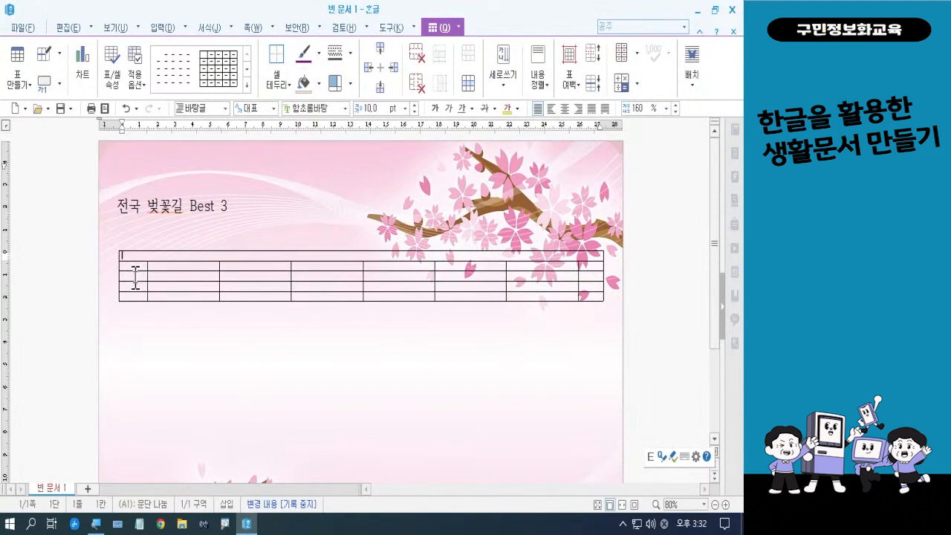
{"action": "left_click_drag", "start_coordinate": [135, 275], "coordinate": [589, 275]}
{"action": "key", "text": "m"}
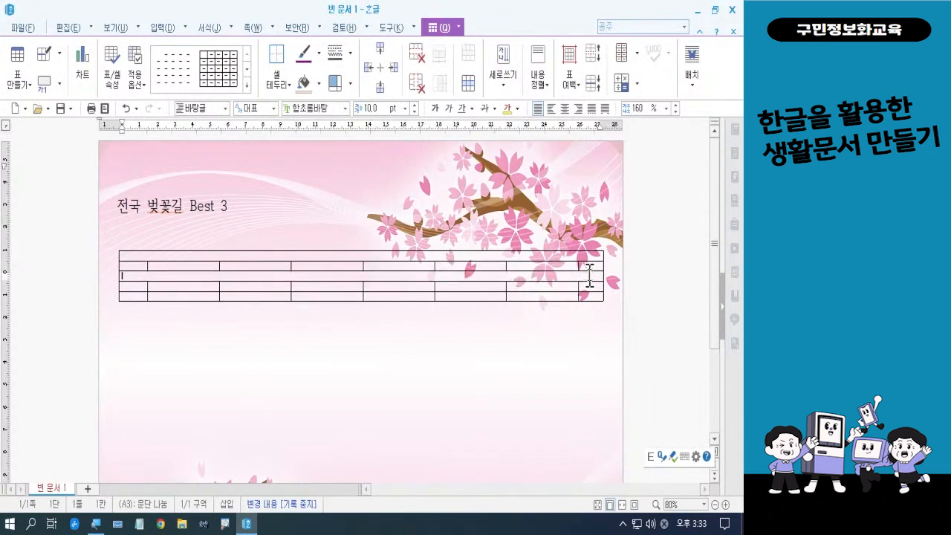
{"action": "left_click_drag", "start_coordinate": [138, 295], "coordinate": [583, 296]}
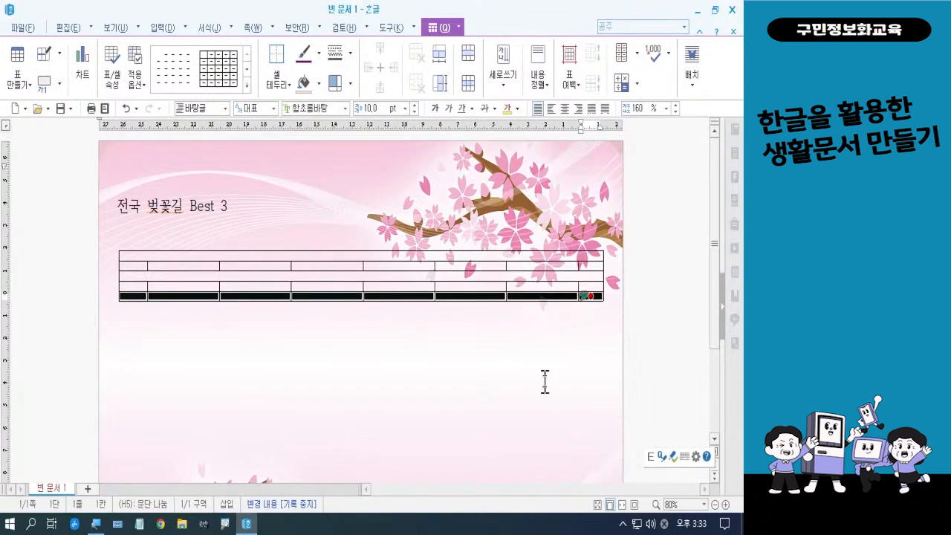
{"action": "key", "text": "m"}
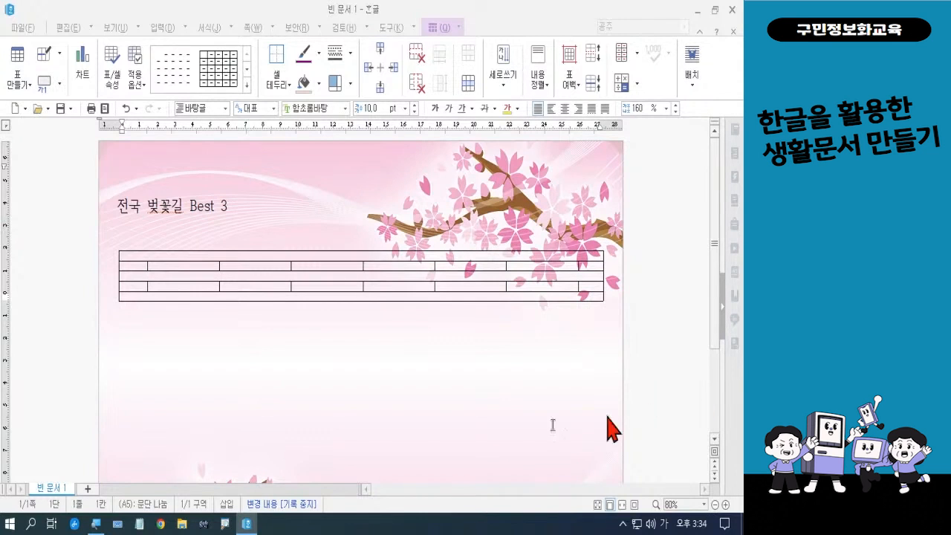
Step: Set the font size of all cells in the second and fourth table rows to 60 pt
{"action": "left_click_drag", "start_coordinate": [139, 268], "coordinate": [577, 276]}
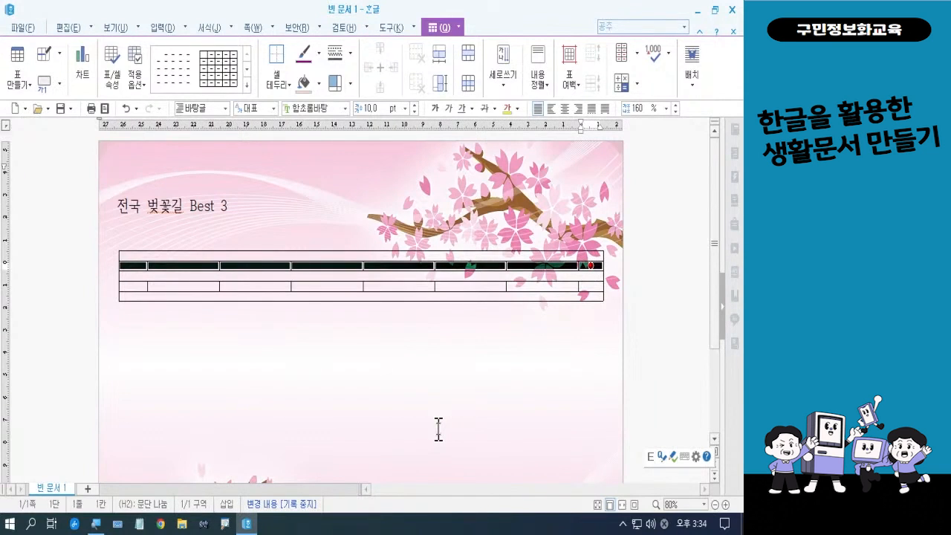
{"action": "left_click", "coordinate": [142, 285], "text": "ctrl"}
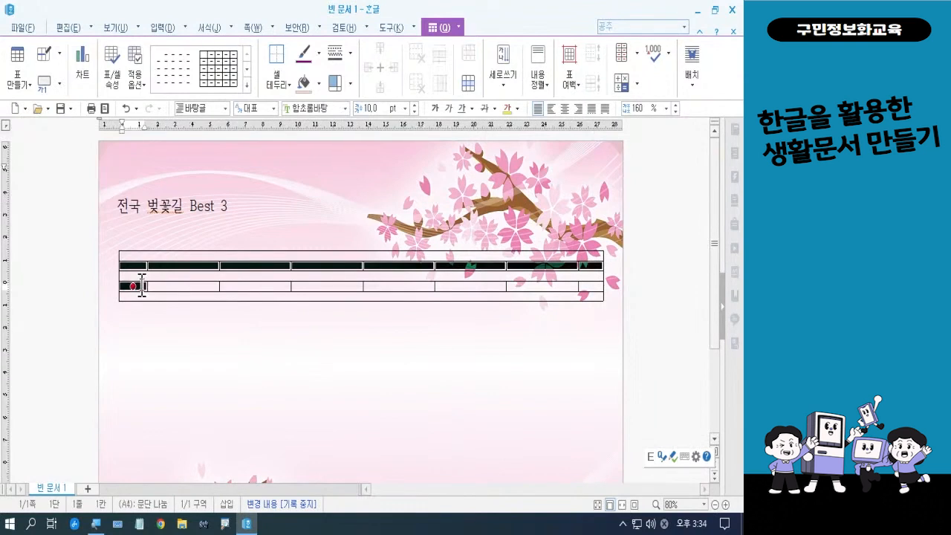
{"action": "left_click_drag", "start_coordinate": [142, 285], "coordinate": [597, 286]}
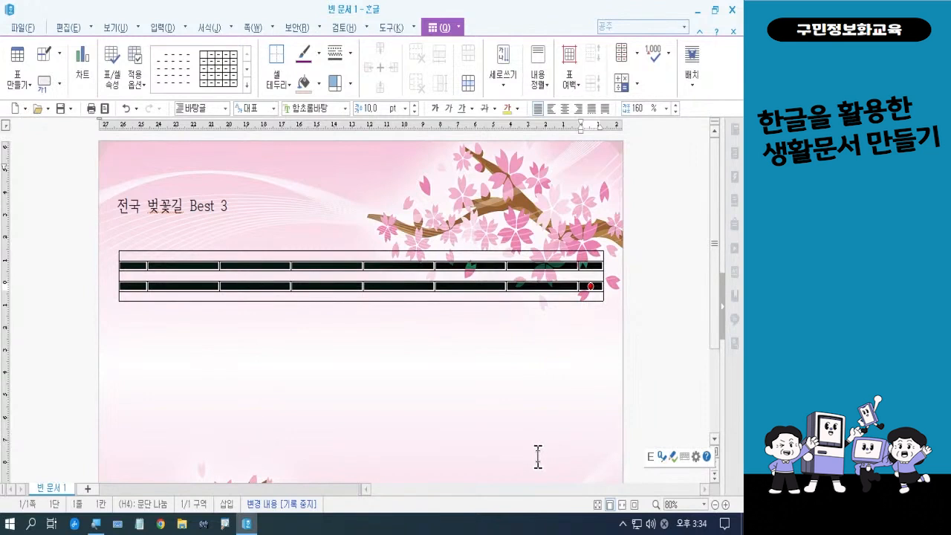
{"action": "left_click", "coordinate": [376, 107]}
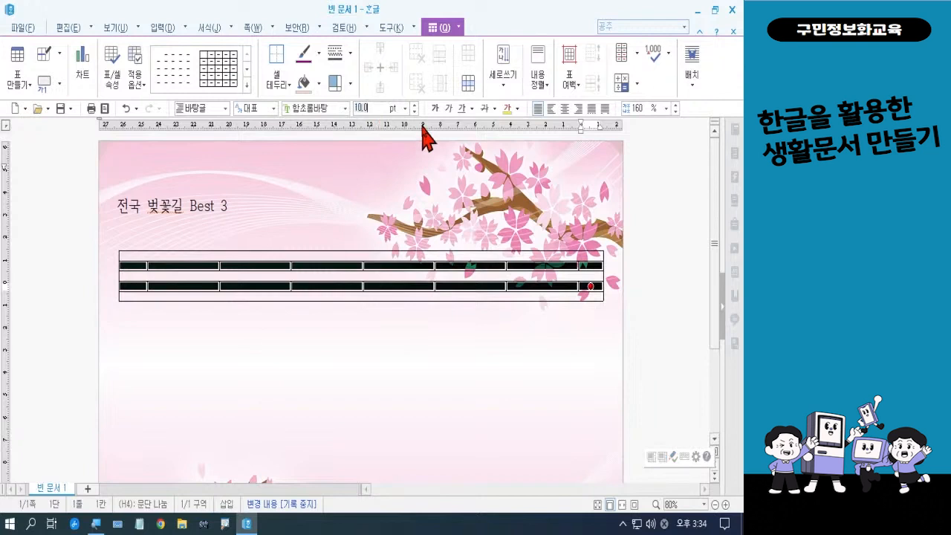
{"action": "type", "text": "60"}
{"action": "key", "text": "Return"}
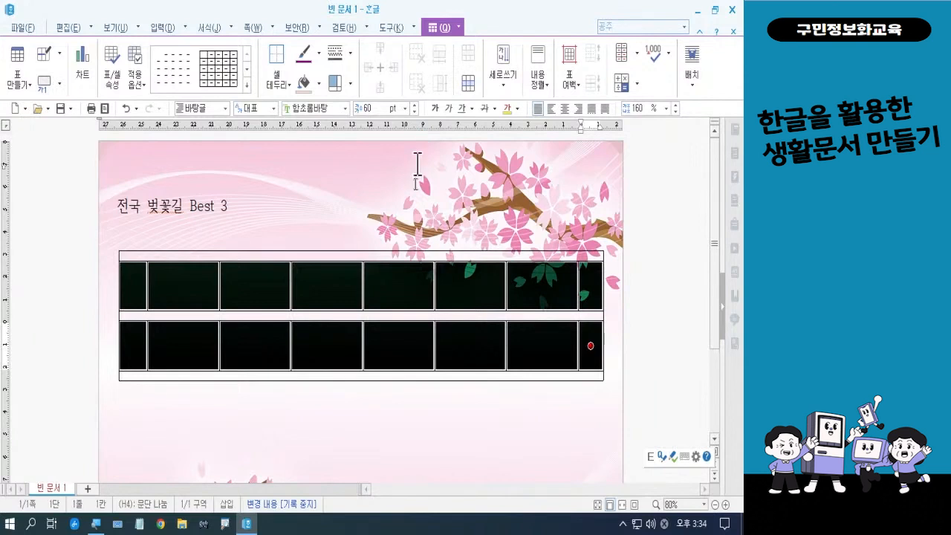
{"action": "left_click", "coordinate": [424, 433]}
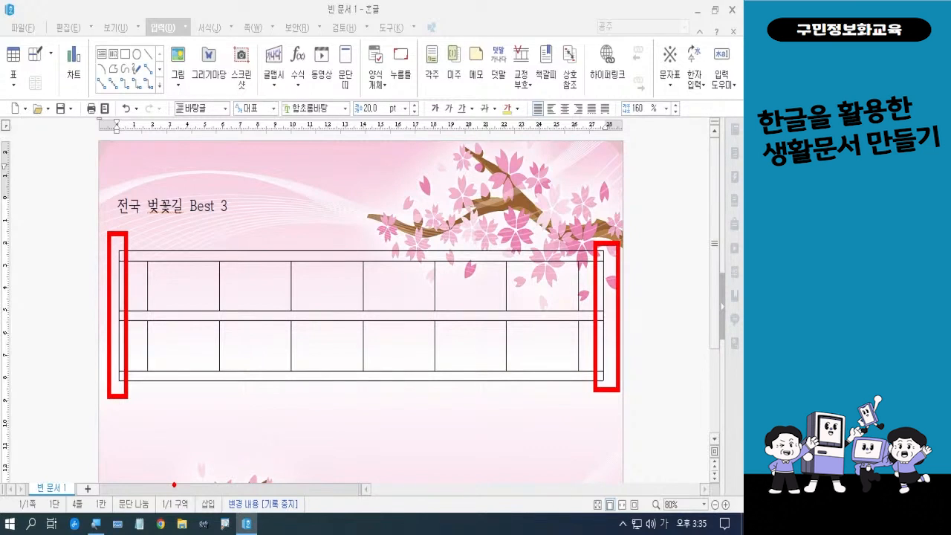
Step: Select the whole table and choose 선 없음 as the line type in its cell border settings
{"action": "left_click", "coordinate": [135, 254]}
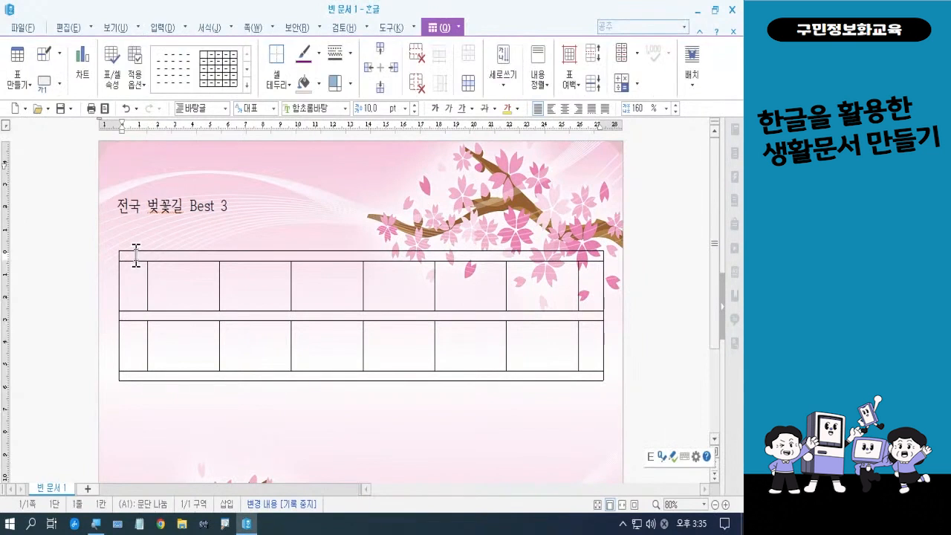
{"action": "key", "text": "F5"}
{"action": "key", "text": "F5"}
{"action": "key", "text": "F5"}
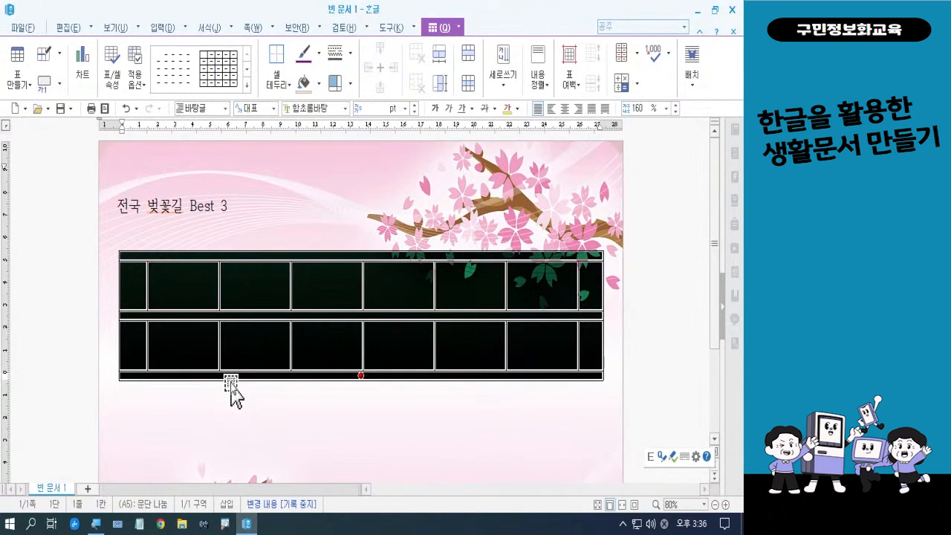
{"action": "key", "text": "l"}
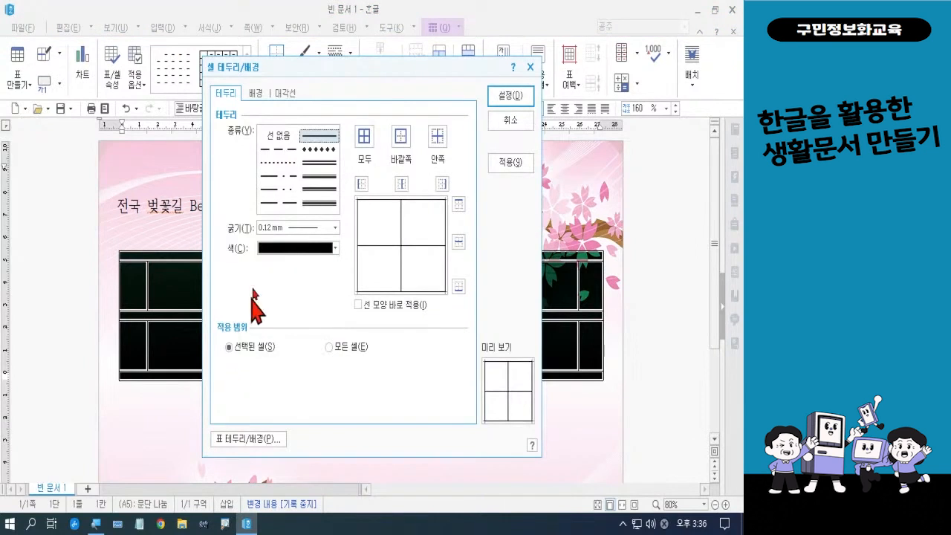
{"action": "left_click", "coordinate": [287, 136]}
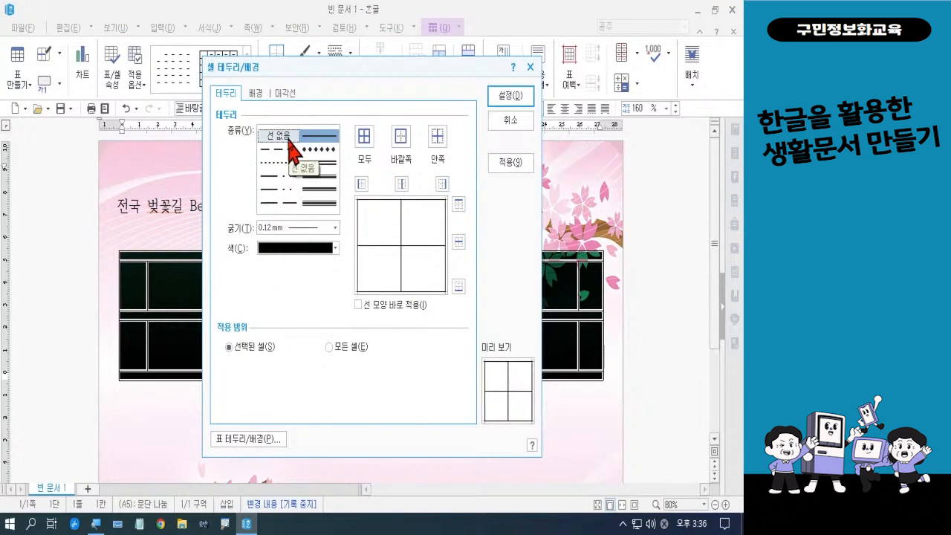
{"action": "key", "text": "ctrl"}
{"action": "key", "text": "ctrl"}
{"action": "left_click", "coordinate": [281, 141]}
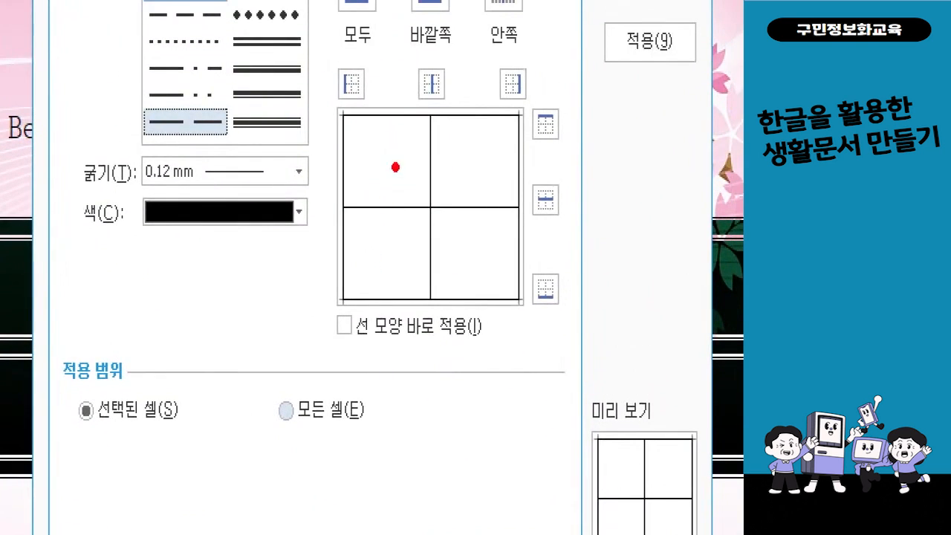
{"action": "left_click_drag", "start_coordinate": [396, 112], "coordinate": [352, 162]}
{"action": "left_click_drag", "start_coordinate": [445, 119], "coordinate": [364, 206]}
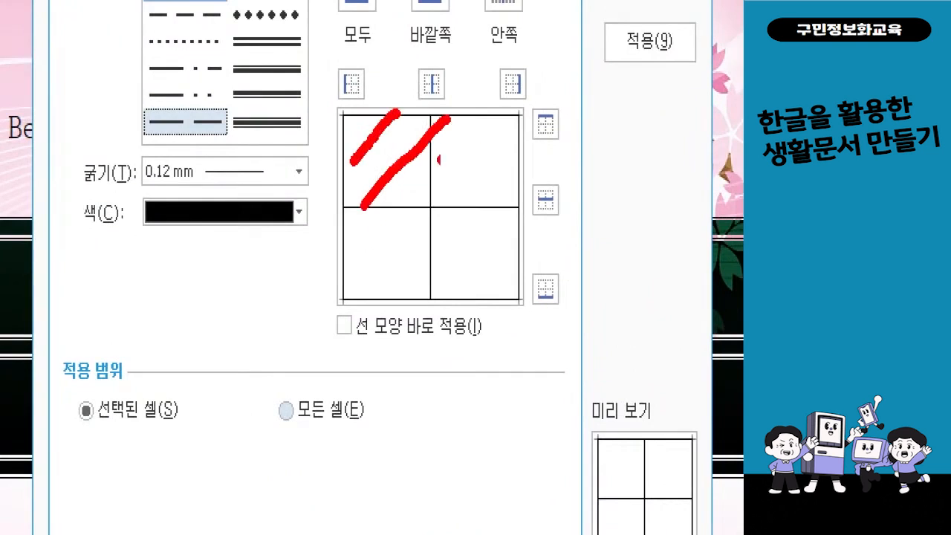
{"action": "left_click_drag", "start_coordinate": [499, 123], "coordinate": [393, 279]}
{"action": "left_click_drag", "start_coordinate": [514, 176], "coordinate": [434, 282]}
{"action": "left_click_drag", "start_coordinate": [512, 230], "coordinate": [465, 289]}
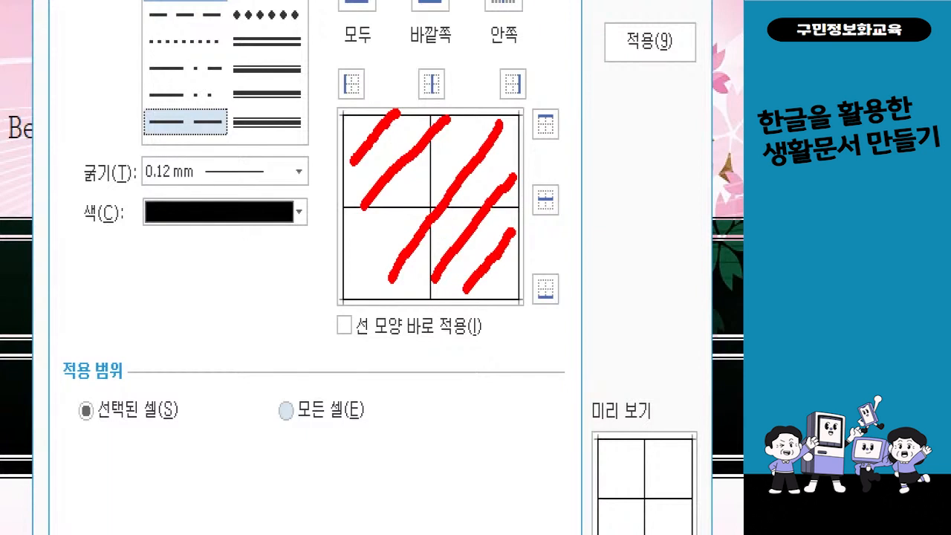
{"action": "mouse_move", "coordinate": [385, 95]}
{"action": "left_mouse_down"}
{"action": "mouse_move", "coordinate": [339, 105]}
{"action": "mouse_move", "coordinate": [336, 48]}
{"action": "mouse_move", "coordinate": [386, 87]}
{"action": "mouse_move", "coordinate": [376, 101]}
{"action": "left_mouse_up"}
{"action": "mouse_move", "coordinate": [547, 97]}
{"action": "left_mouse_down"}
{"action": "mouse_move", "coordinate": [502, 113]}
{"action": "mouse_move", "coordinate": [522, 44]}
{"action": "mouse_move", "coordinate": [548, 98]}
{"action": "left_mouse_up"}
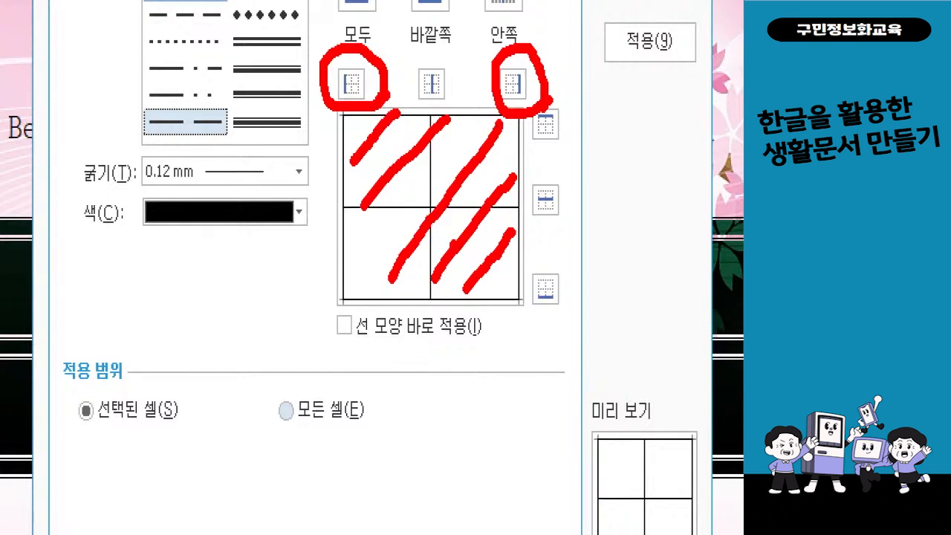
{"action": "key", "text": "Escape"}
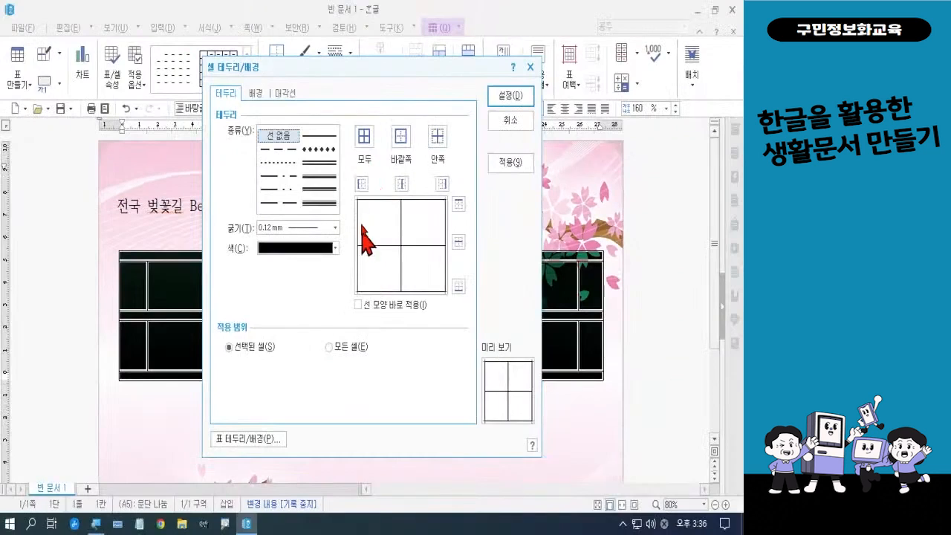
Step: Remove the left and right outer borders of the selected table cells, apply the setting and deselect the table
{"action": "left_click", "coordinate": [362, 185]}
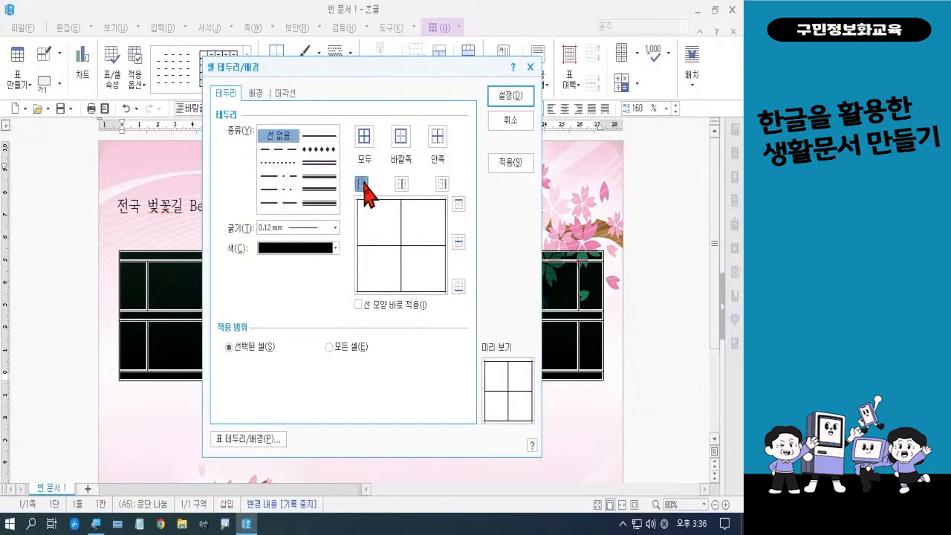
{"action": "left_click", "coordinate": [442, 185]}
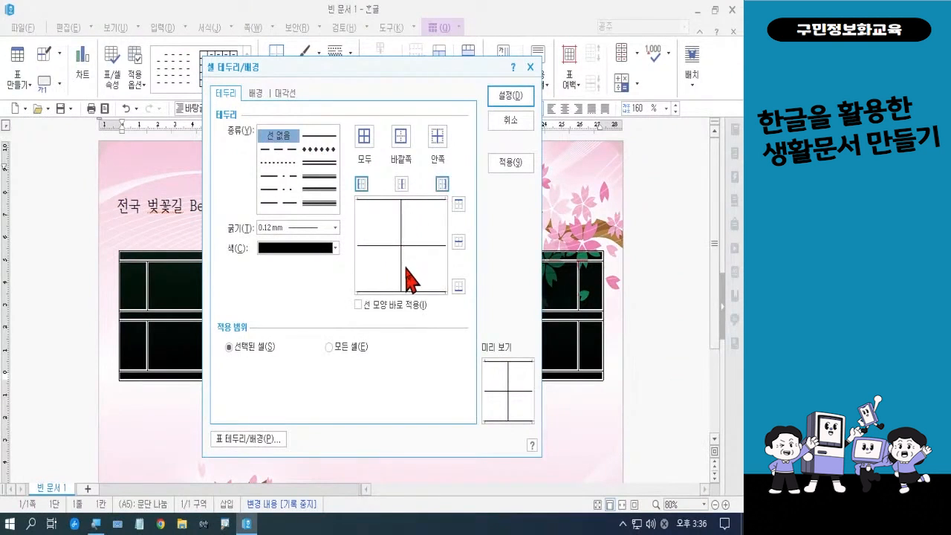
{"action": "left_click", "coordinate": [512, 99]}
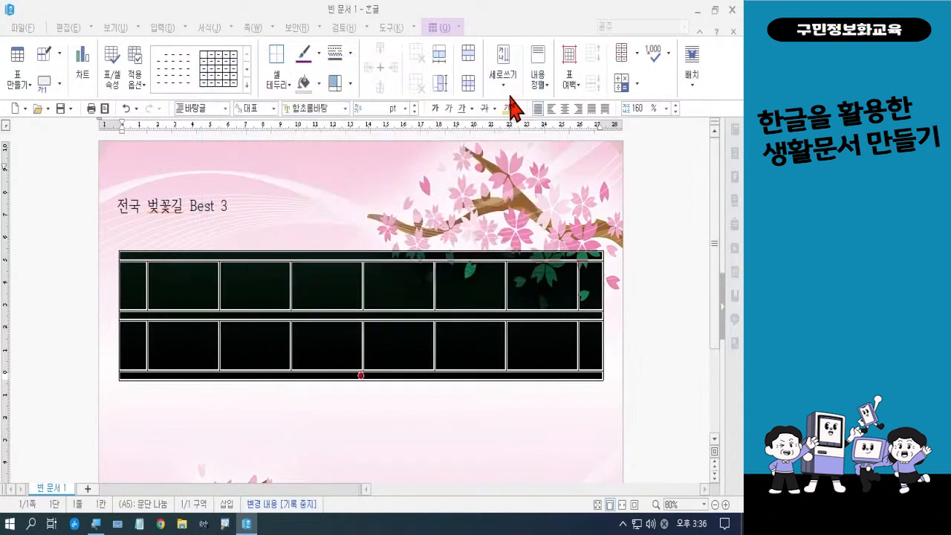
{"action": "left_click", "coordinate": [494, 427]}
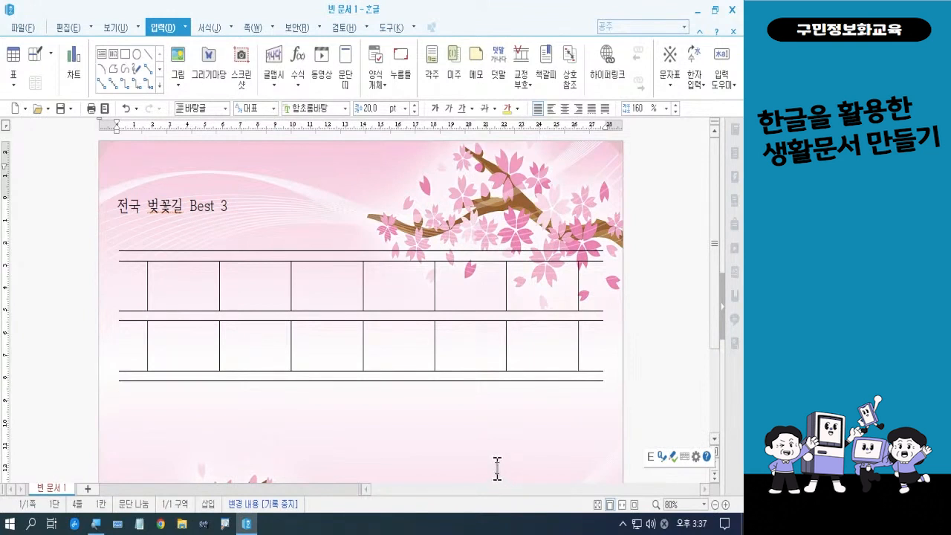
Step: Place the cursor on the line below the table and insert two line breaks
{"action": "scroll", "coordinate": [408, 378], "scroll_direction": "down", "scroll_amount": 1}
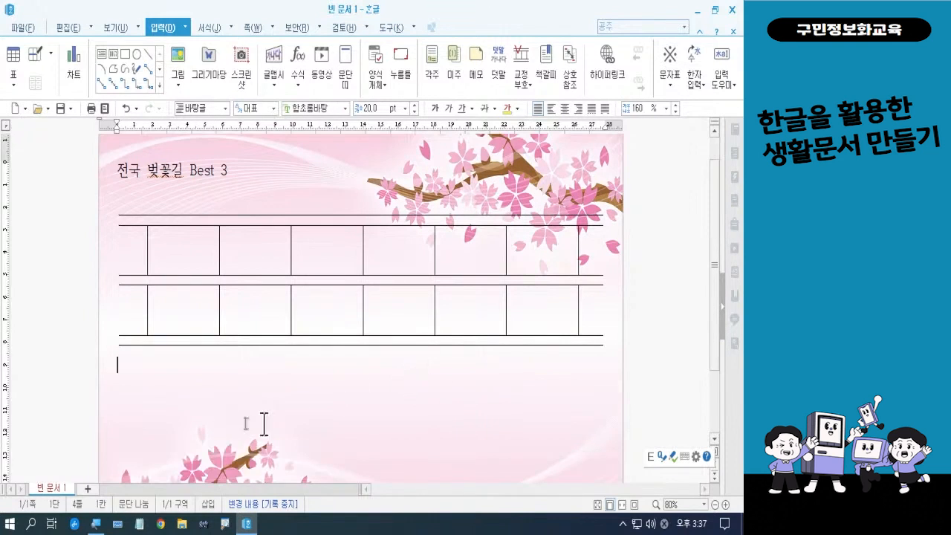
{"action": "left_click", "coordinate": [122, 370]}
{"action": "left_click", "coordinate": [121, 367]}
{"action": "left_click", "coordinate": [121, 367]}
{"action": "key", "text": "Return"}
{"action": "left_click_drag", "start_coordinate": [722, 257], "coordinate": [718, 326]}
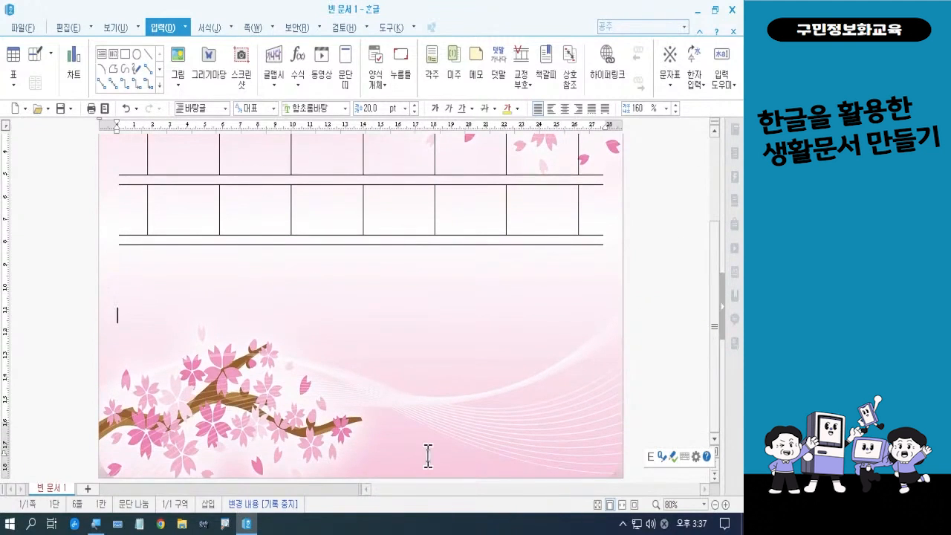
{"action": "type", "text": "tjdnf"}
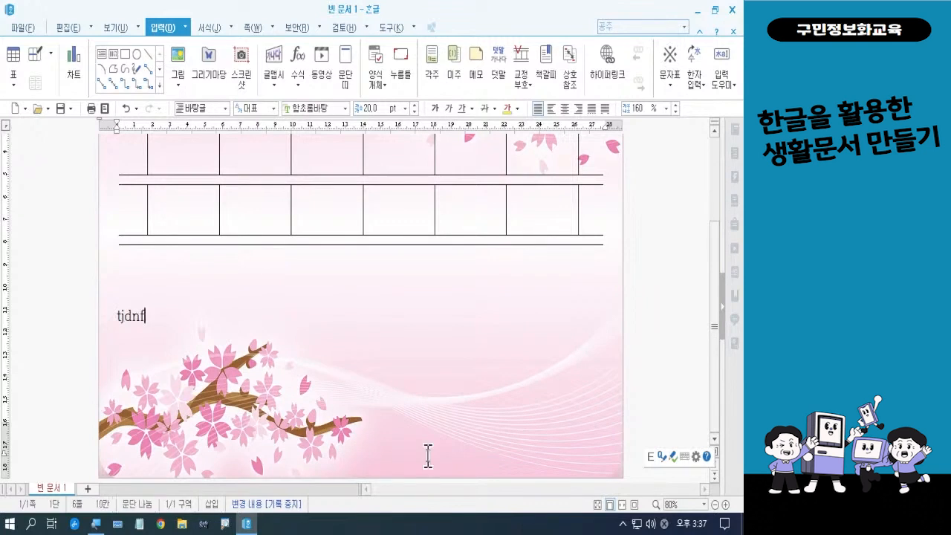
{"action": "key", "text": "BackSpace"}
{"action": "key", "text": "BackSpace"}
{"action": "key", "text": "BackSpace"}
{"action": "key", "text": "BackSpace"}
{"action": "key", "text": "BackSpace"}
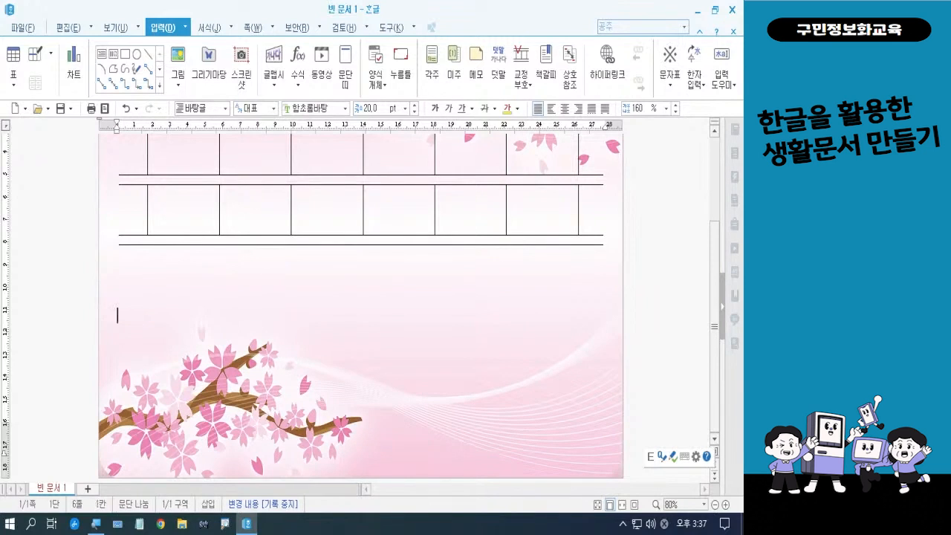
Step: Enter the Korean sentence "서울에서 제주까지, 베스트 벚꽃길 3곳을 소개합니다." below the table
{"action": "key", "text": "Hangul"}
{"action": "type", "text": "서울에서 "}
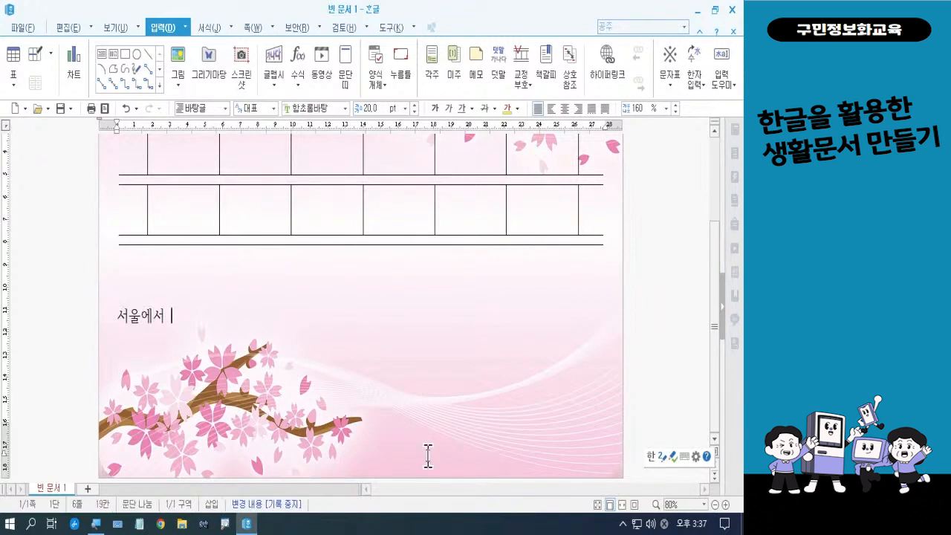
{"action": "type", "text": "제주"}
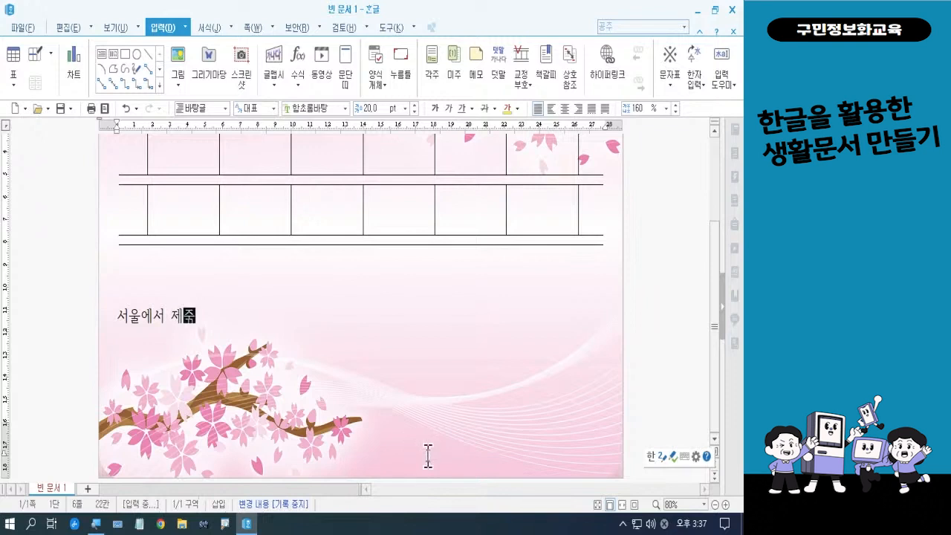
{"action": "type", "text": "까지. "}
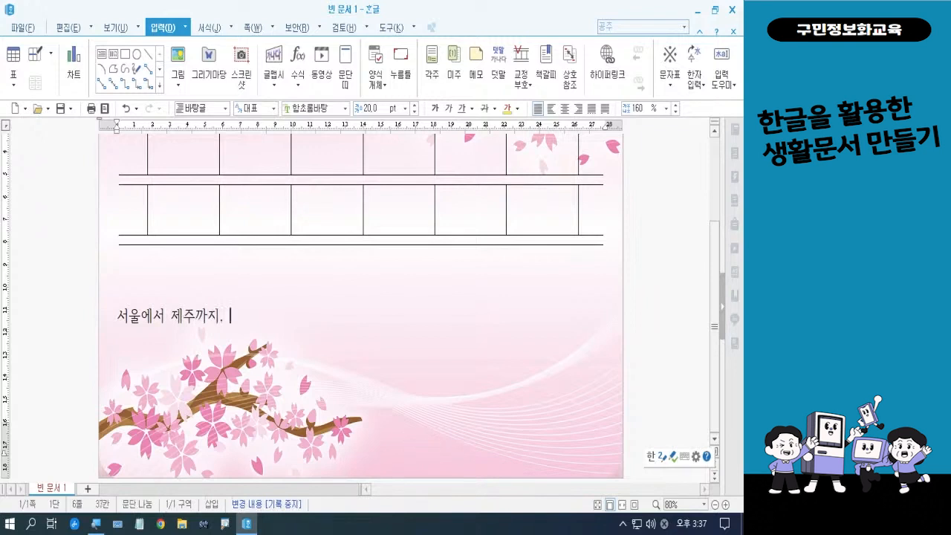
{"action": "type", "text": "베스트 ㅂ"}
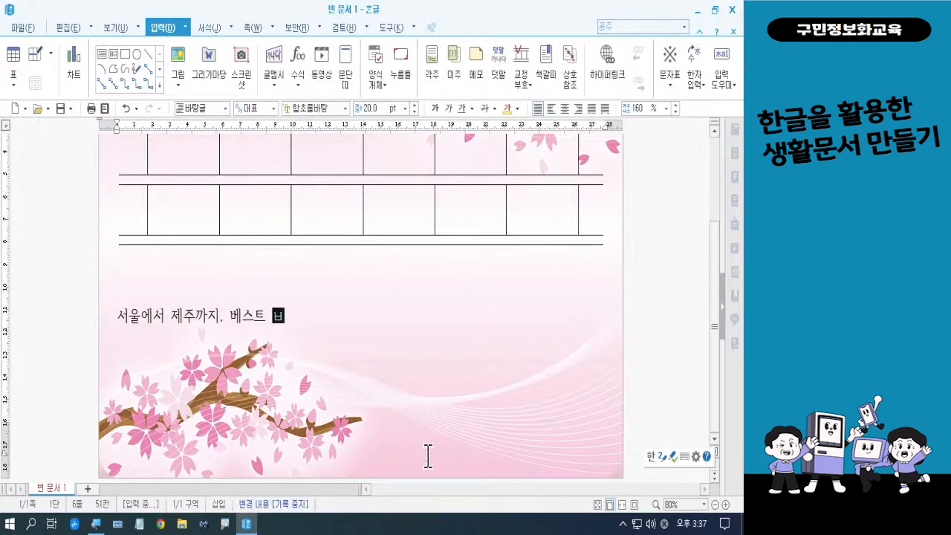
{"action": "type", "text": "벚꽃"}
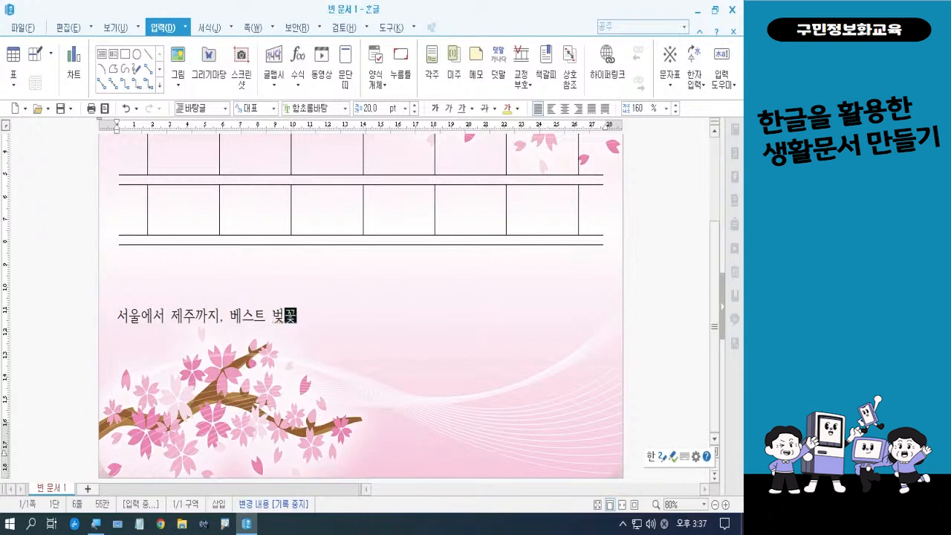
{"action": "type", "text": "길"}
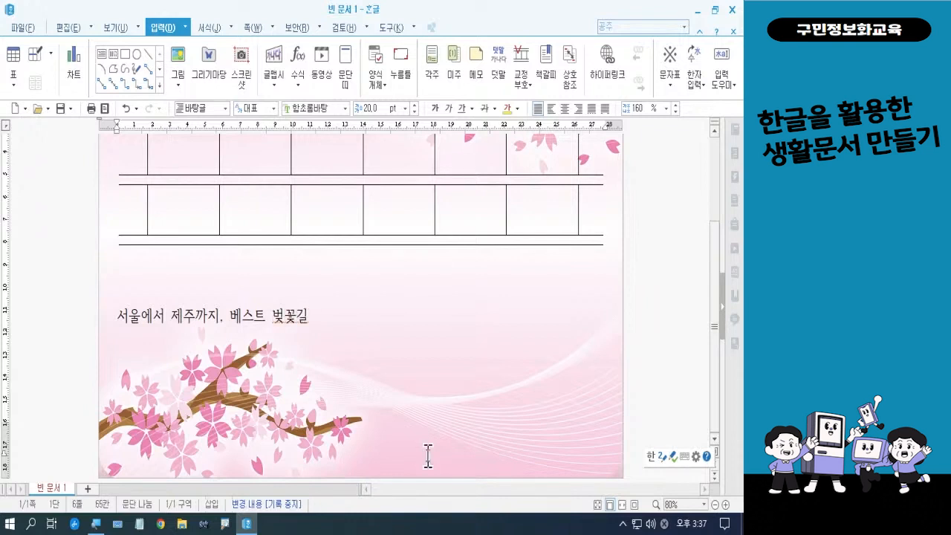
{"action": "type", "text": " 3곳"}
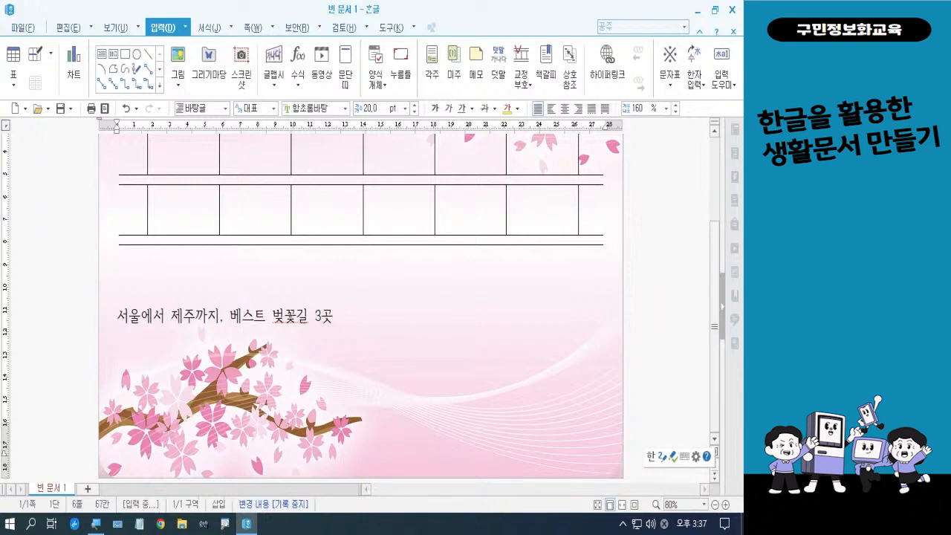
{"action": "type", "text": "을 소개"}
{"action": "key", "text": "BackSpace"}
{"action": "key", "text": "BackSpace"}
{"action": "key", "text": "BackSpace"}
{"action": "type", "text": "개하"}
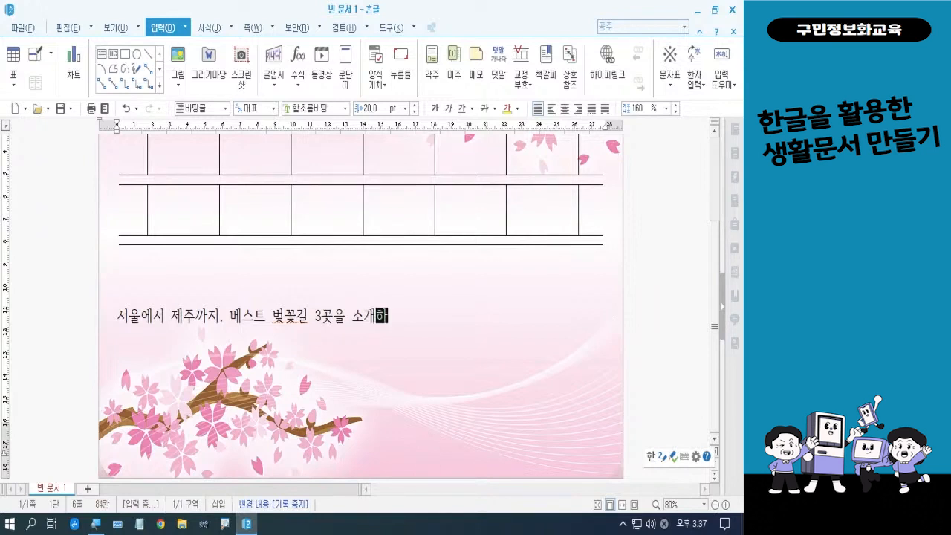
{"action": "type", "text": "ㅂ니다."}
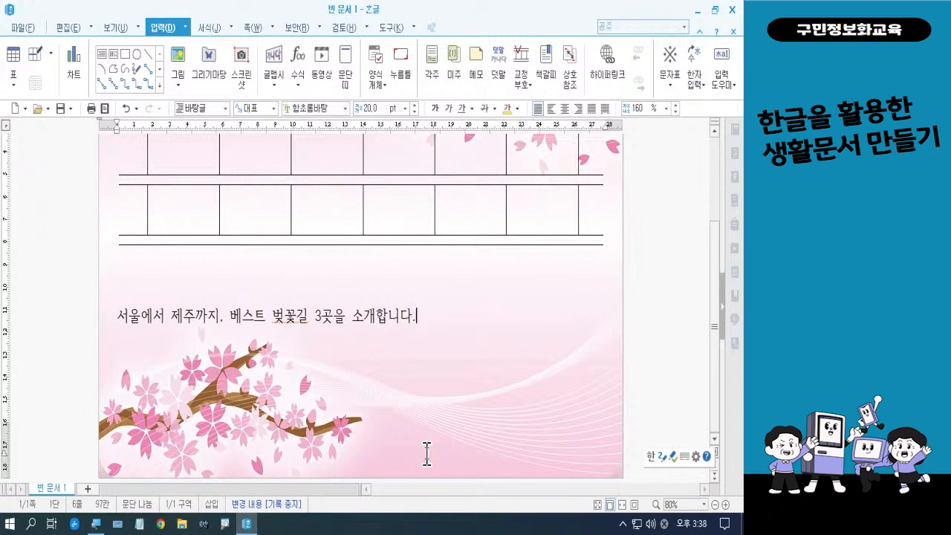
{"action": "left_click", "coordinate": [725, 504]}
{"action": "left_click", "coordinate": [725, 504]}
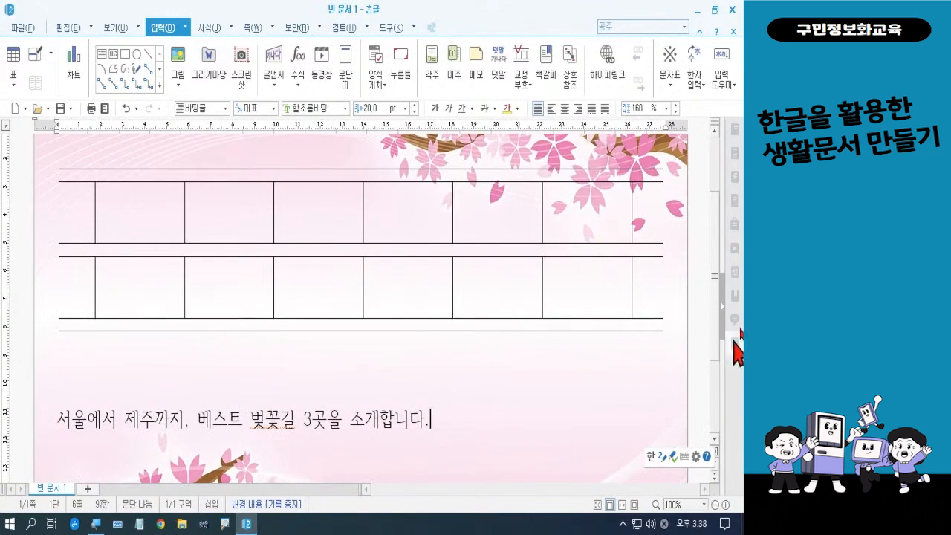
{"action": "left_click_drag", "start_coordinate": [713, 305], "coordinate": [718, 368]}
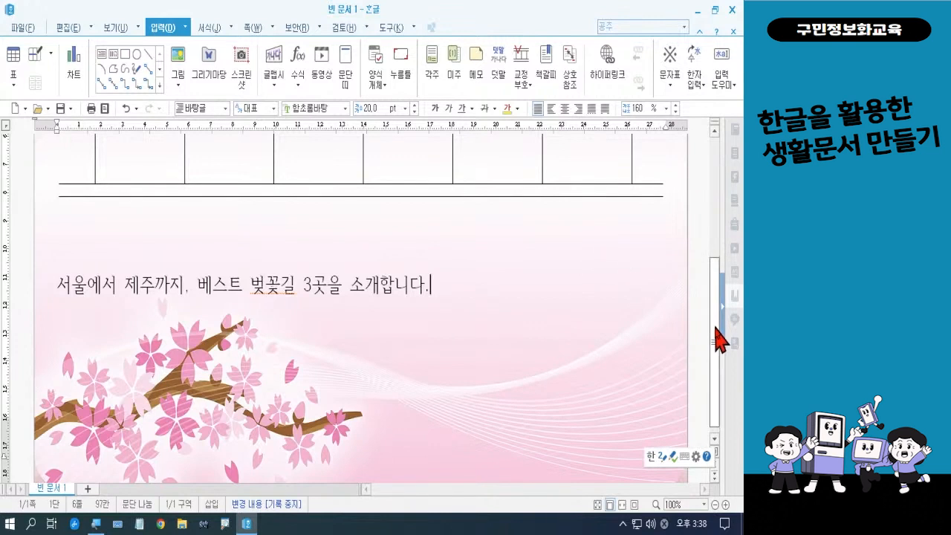
{"action": "left_click_drag", "start_coordinate": [714, 312], "coordinate": [715, 190]}
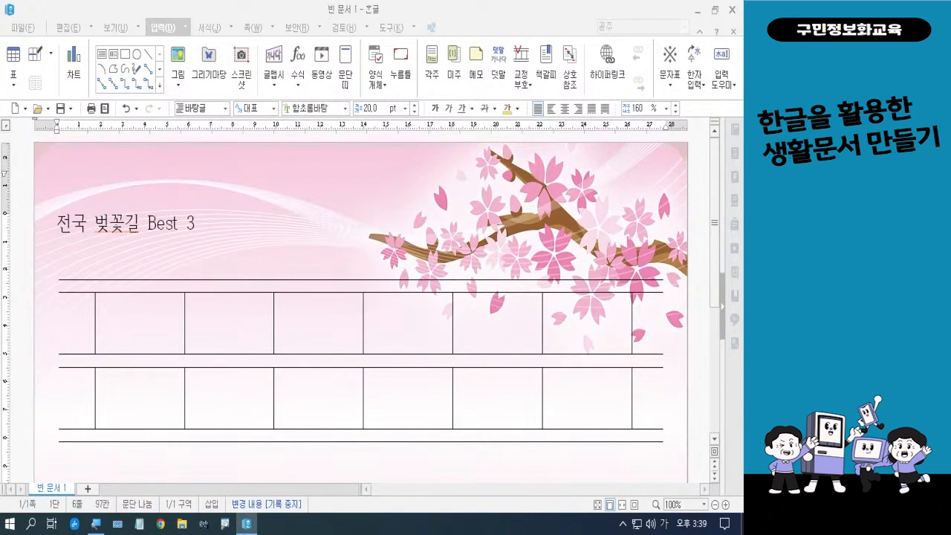
{"action": "key", "text": "Hangul"}
{"action": "key", "text": "Hangul"}
{"action": "key", "text": "Hangul"}
{"action": "key", "text": "Hangul"}
{"action": "key", "text": "Hangul"}
{"action": "key", "text": "Hangul"}
{"action": "key", "text": "Hangul"}
Step: Center the title line and set the font of its words "전국 벚꽃길" to HY헤드라인M
{"action": "left_click", "coordinate": [86, 224]}
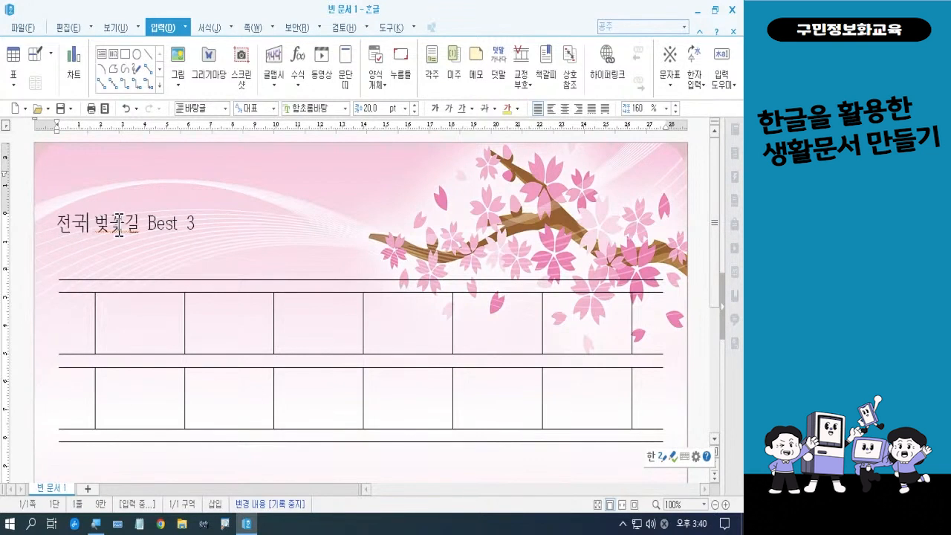
{"action": "left_click", "coordinate": [563, 109]}
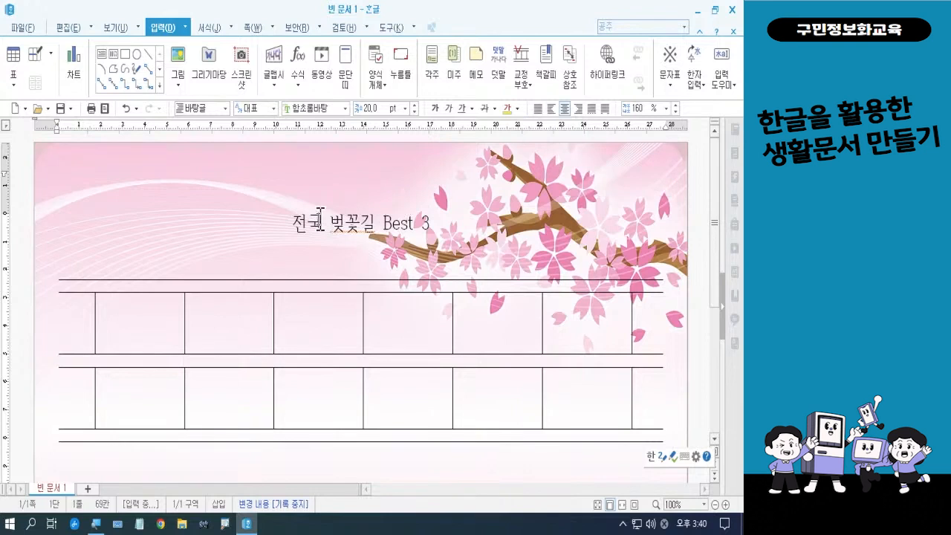
{"action": "left_click", "coordinate": [290, 223]}
{"action": "left_click_drag", "start_coordinate": [290, 222], "coordinate": [375, 223]}
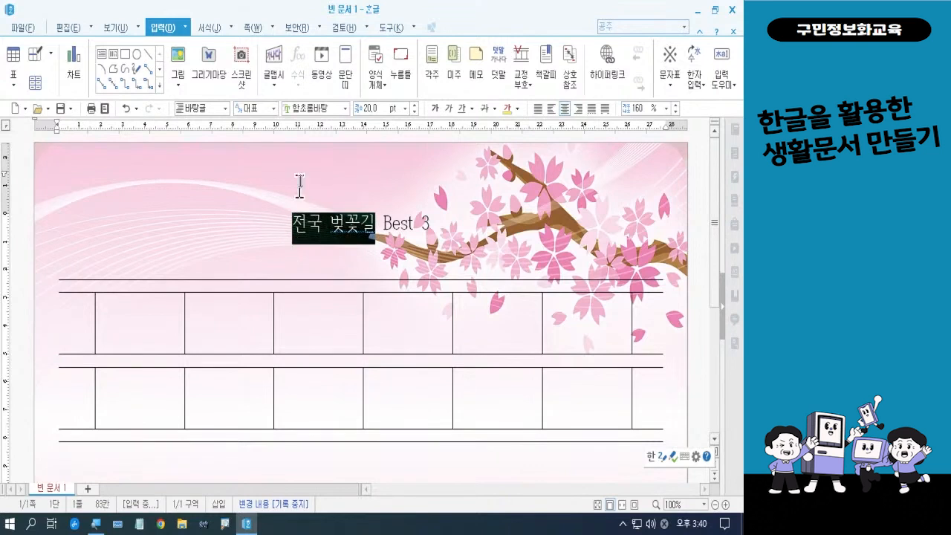
{"action": "left_click", "coordinate": [345, 110]}
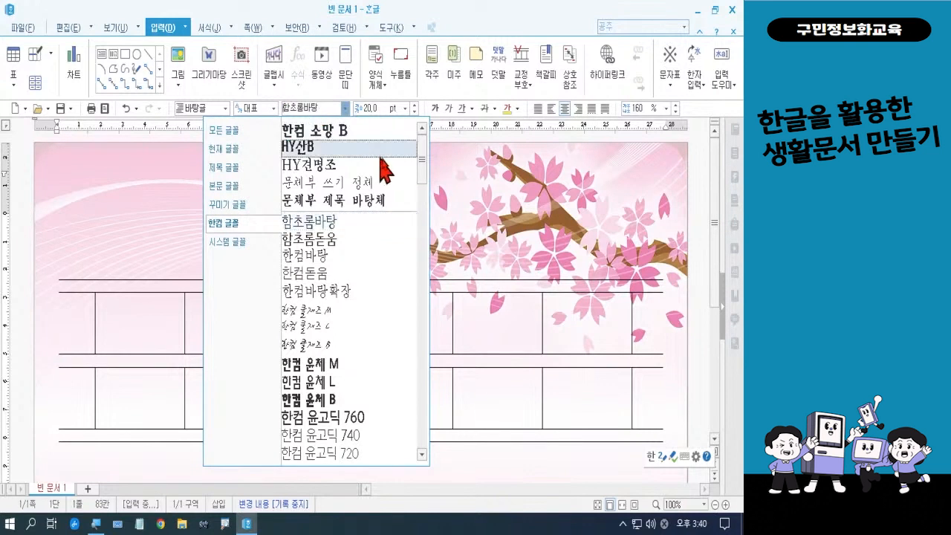
{"action": "left_click_drag", "start_coordinate": [422, 165], "coordinate": [423, 260]}
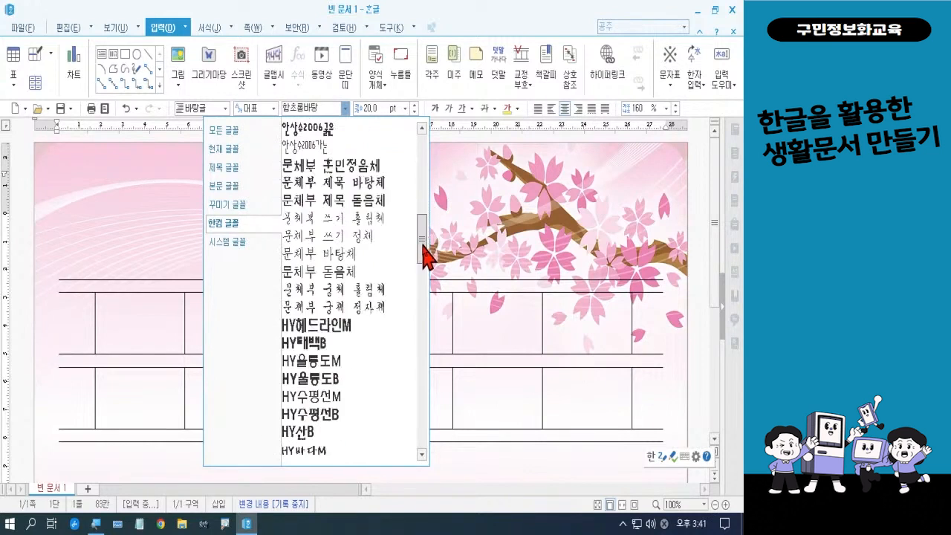
{"action": "left_click", "coordinate": [372, 331]}
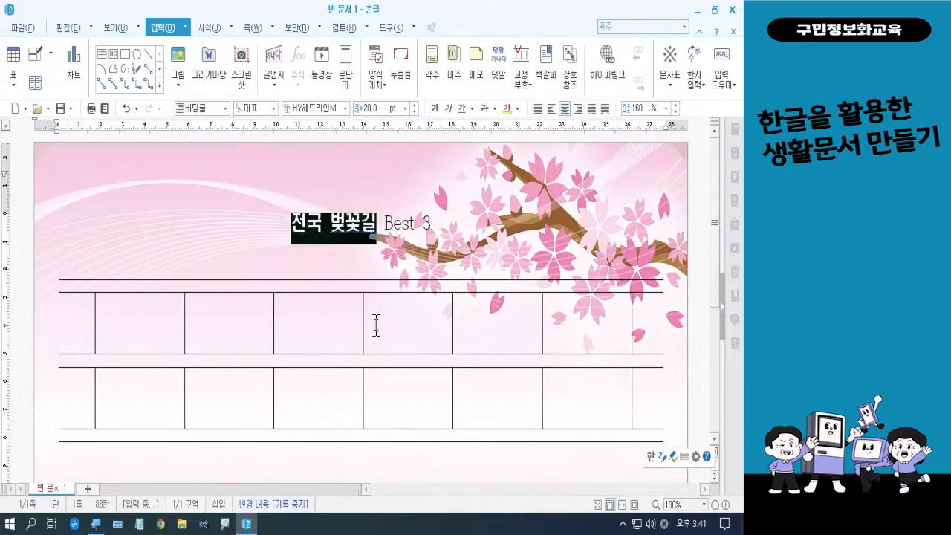
Step: Set the title's "Best 3" text to the 한컴 쿨재즈 B font and make it bold
{"action": "left_click", "coordinate": [386, 225]}
{"action": "left_click_drag", "start_coordinate": [386, 224], "coordinate": [433, 224]}
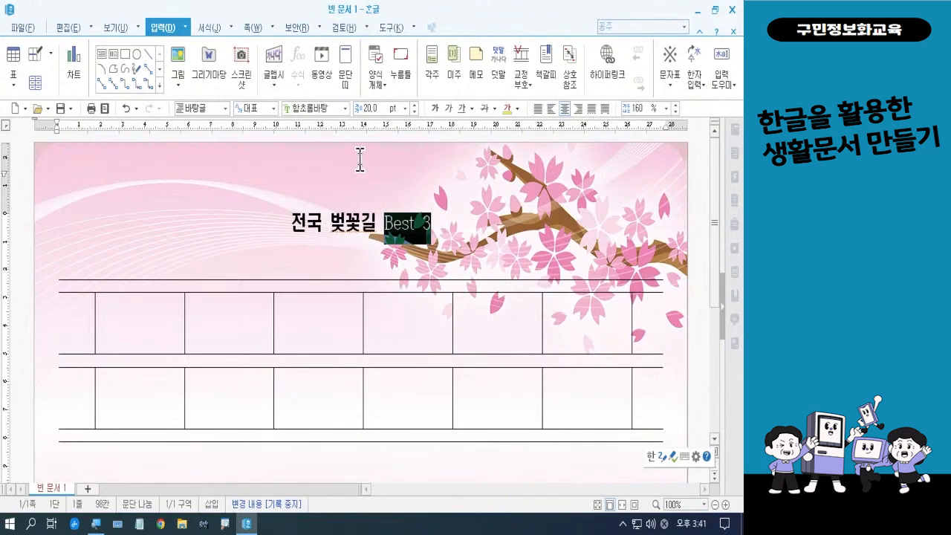
{"action": "left_click", "coordinate": [345, 109]}
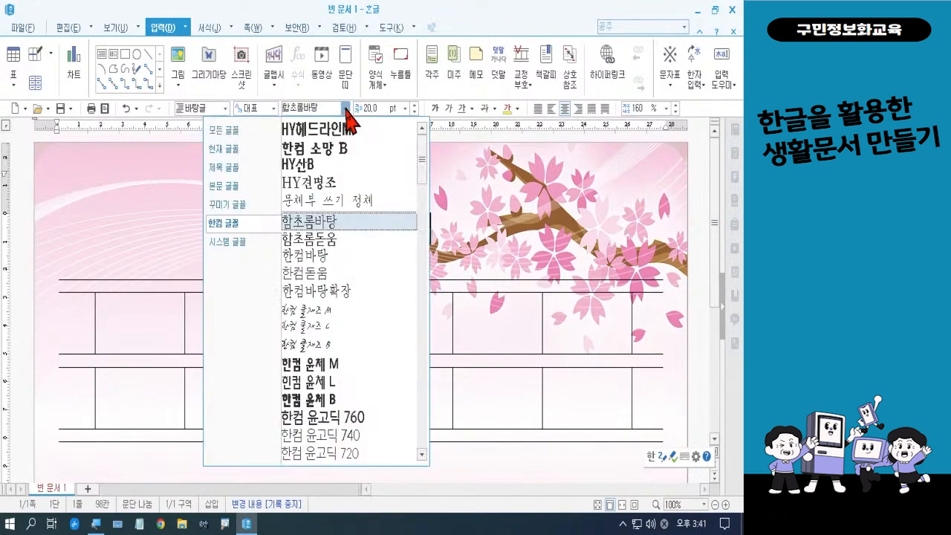
{"action": "left_click", "coordinate": [339, 346]}
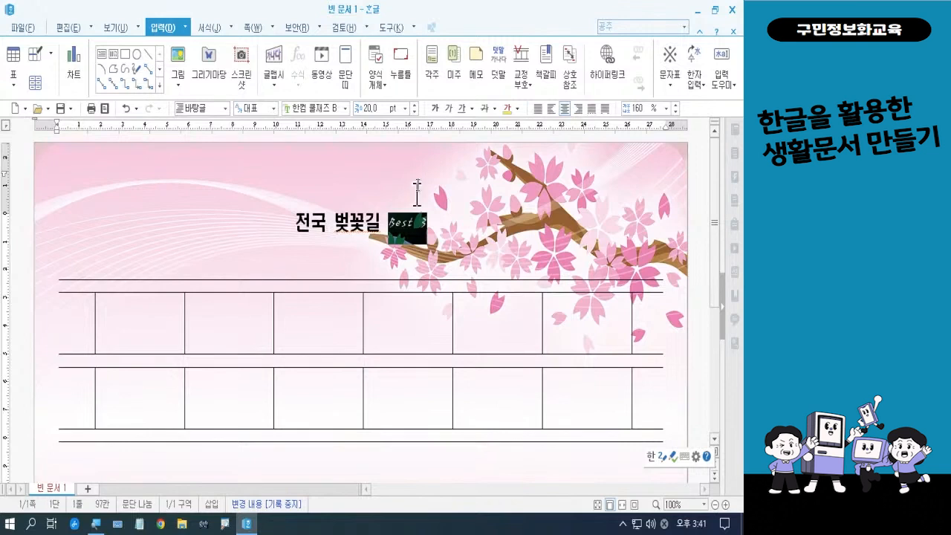
{"action": "left_click", "coordinate": [436, 112]}
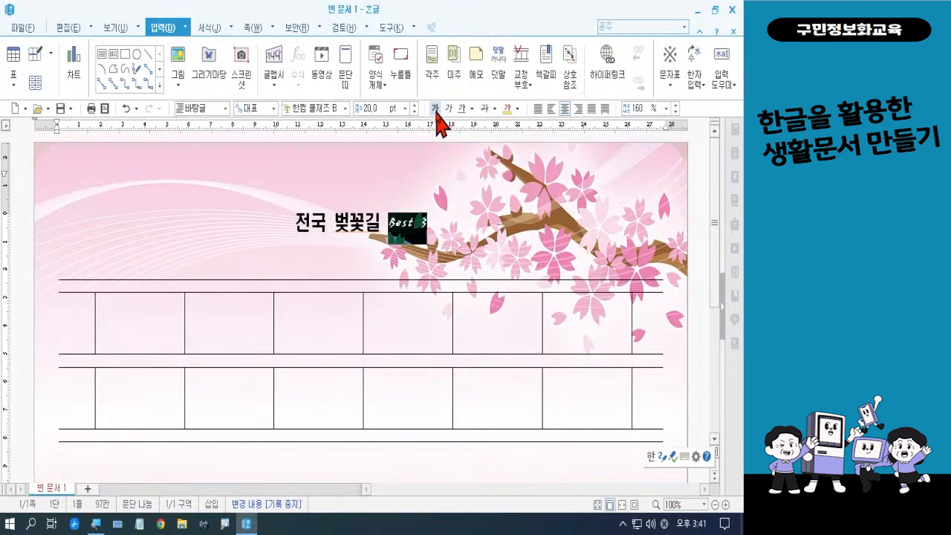
{"action": "left_click", "coordinate": [460, 227]}
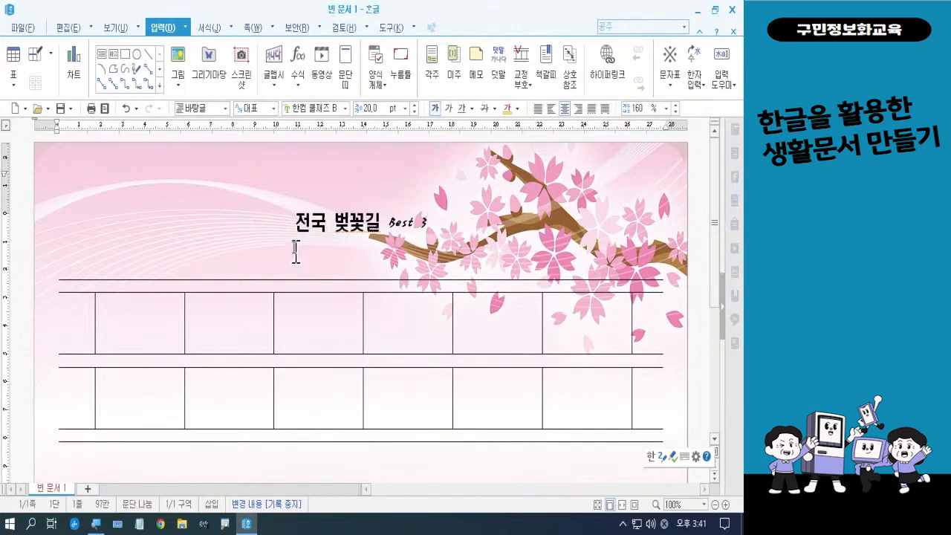
Step: Set the font size of the whole title "전국 벚꽃길 Best 3" to 32 pt
{"action": "left_click_drag", "start_coordinate": [296, 222], "coordinate": [429, 224]}
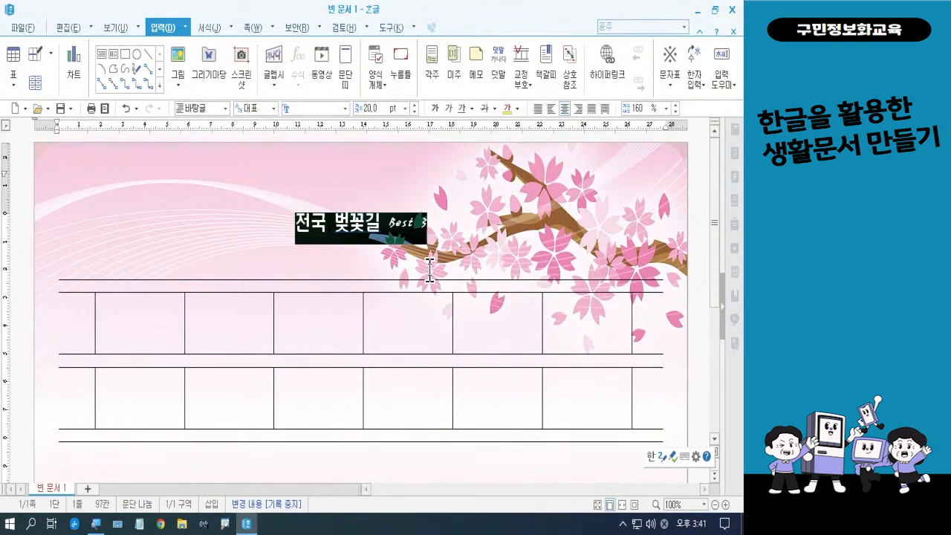
{"action": "left_click", "coordinate": [345, 108]}
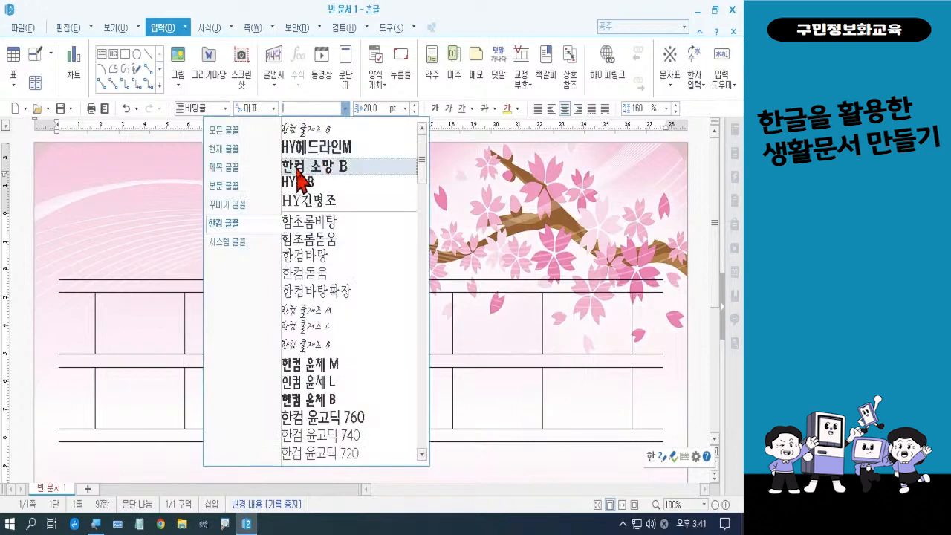
{"action": "left_click", "coordinate": [405, 108]}
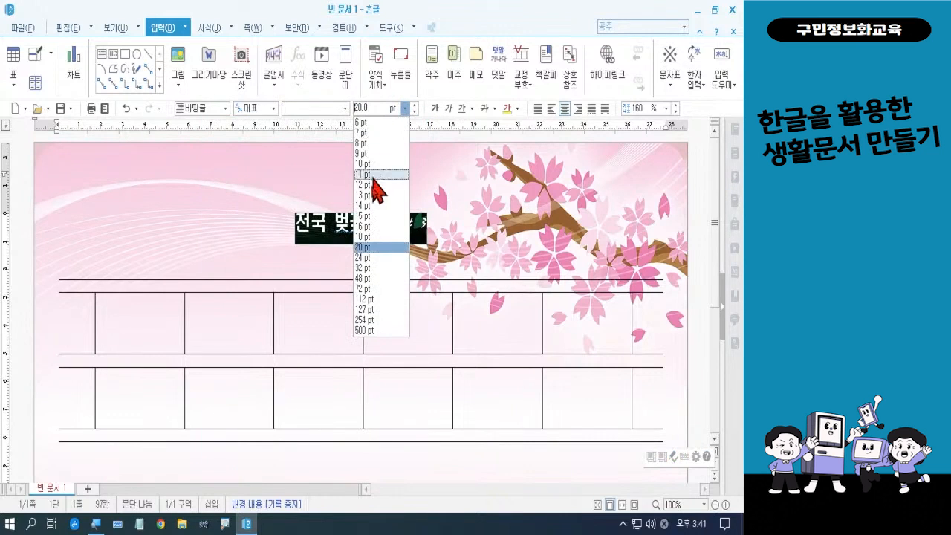
{"action": "left_click", "coordinate": [375, 268]}
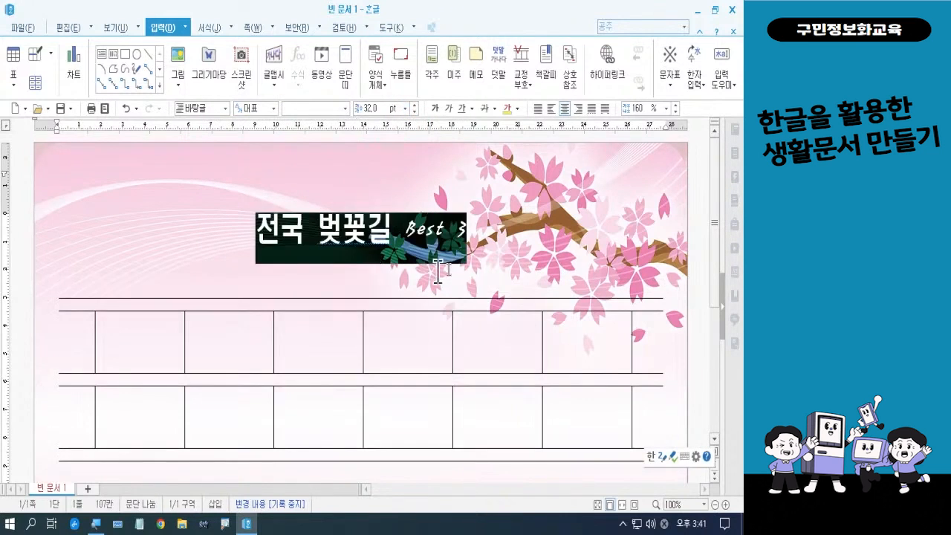
Step: Add a blank line after the title "전국 벚꽃길 Best 3" to make more room above the table
{"action": "left_click", "coordinate": [498, 262]}
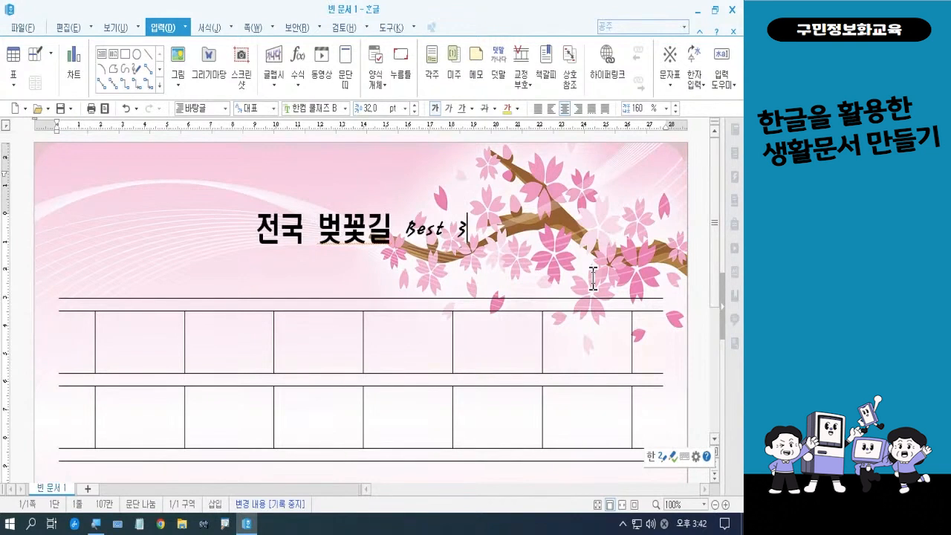
{"action": "key", "text": "Return"}
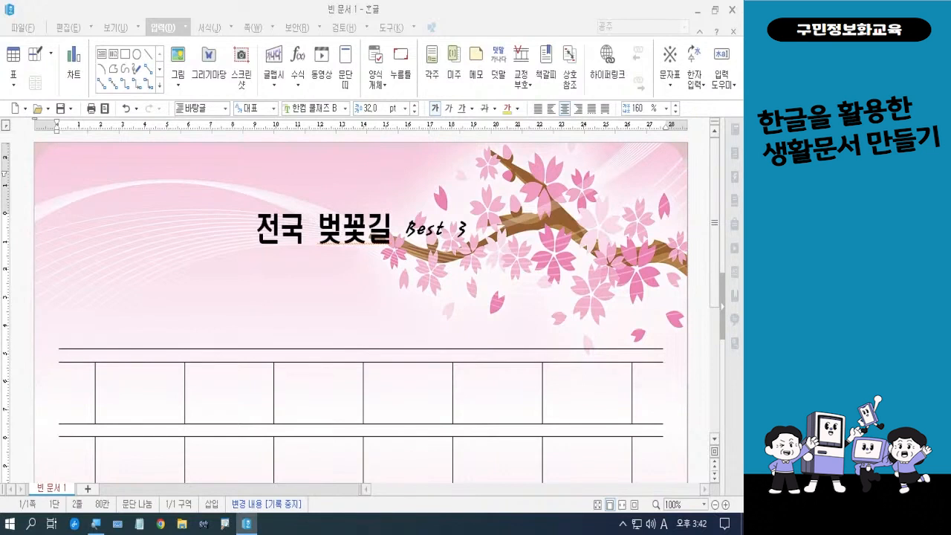
{"action": "key", "text": "Hangul"}
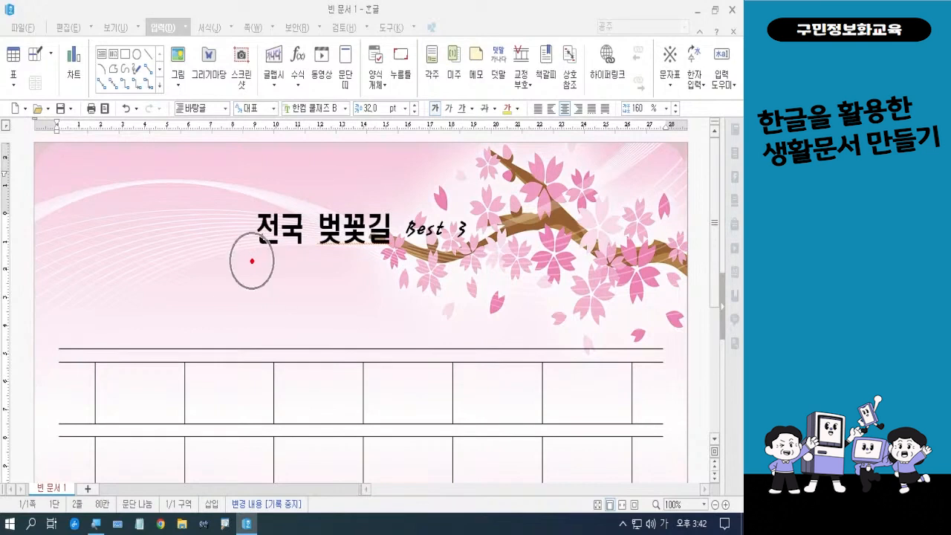
{"action": "left_click_drag", "start_coordinate": [252, 261], "coordinate": [468, 261]}
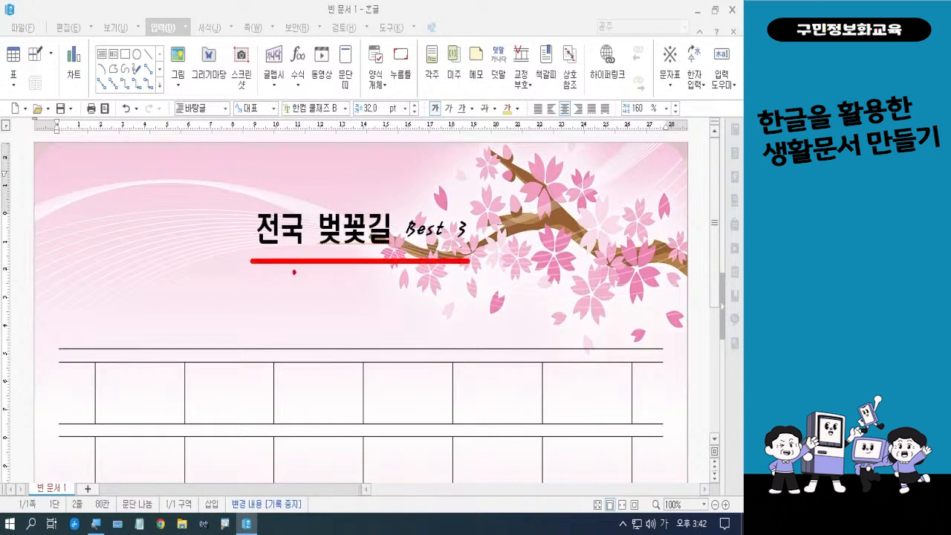
{"action": "left_click_drag", "start_coordinate": [253, 270], "coordinate": [472, 269]}
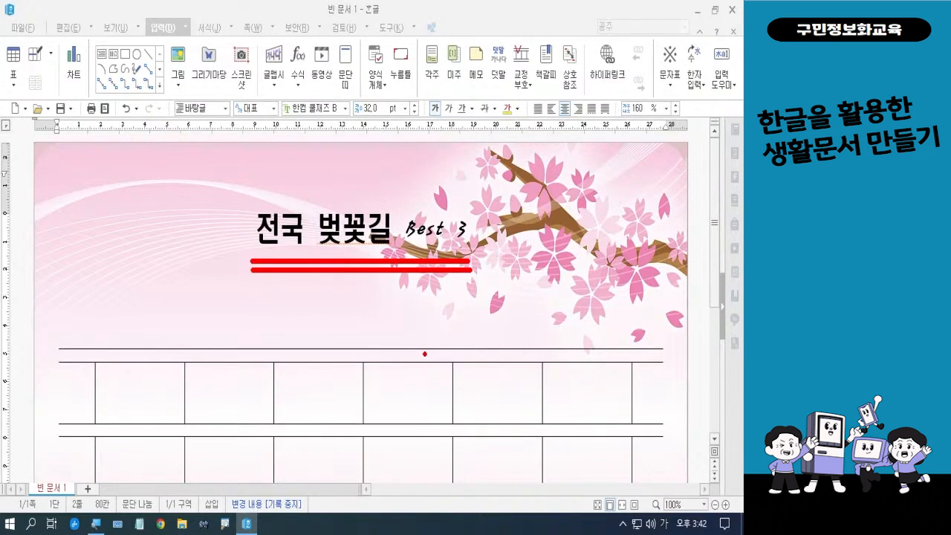
{"action": "key", "text": "Escape"}
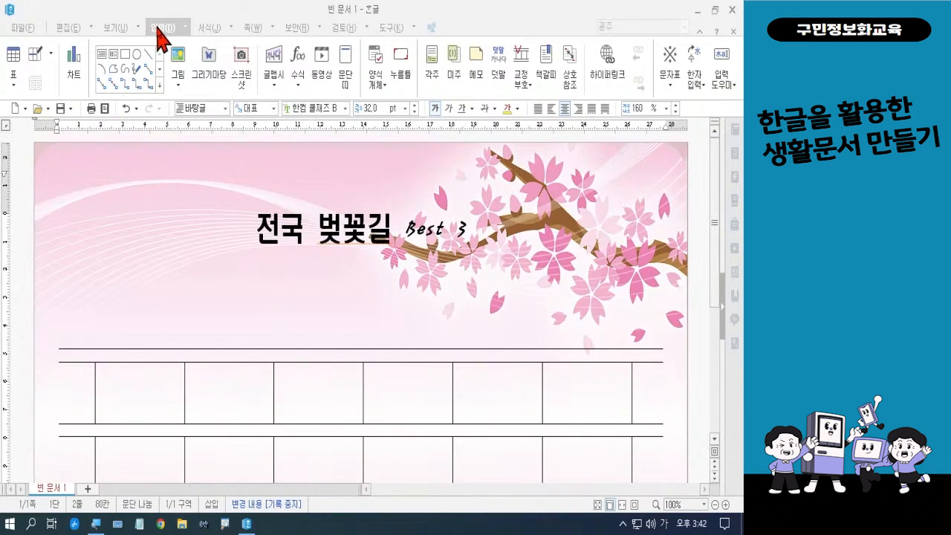
{"action": "key", "text": "ctrl"}
{"action": "key", "text": "ctrl"}
{"action": "key", "text": "ctrl"}
{"action": "key", "text": "ctrl"}
{"action": "key", "text": "ctrl"}
{"action": "key", "text": "ctrl"}
{"action": "key", "text": "ctrl"}
Step: Draw a horizontal straight line about 94 mm long directly beneath the title text
{"action": "left_click", "coordinate": [147, 56]}
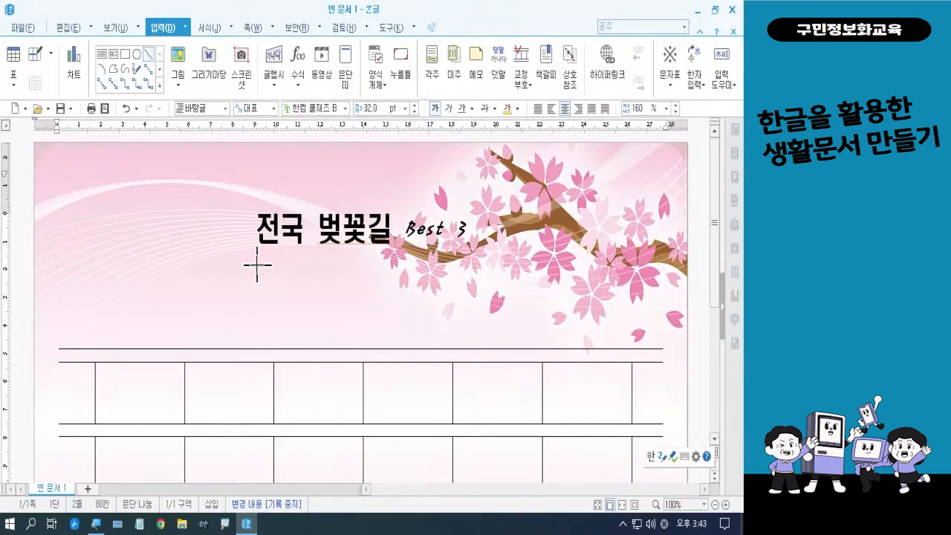
{"action": "left_click_drag", "start_coordinate": [257, 265], "coordinate": [463, 261]}
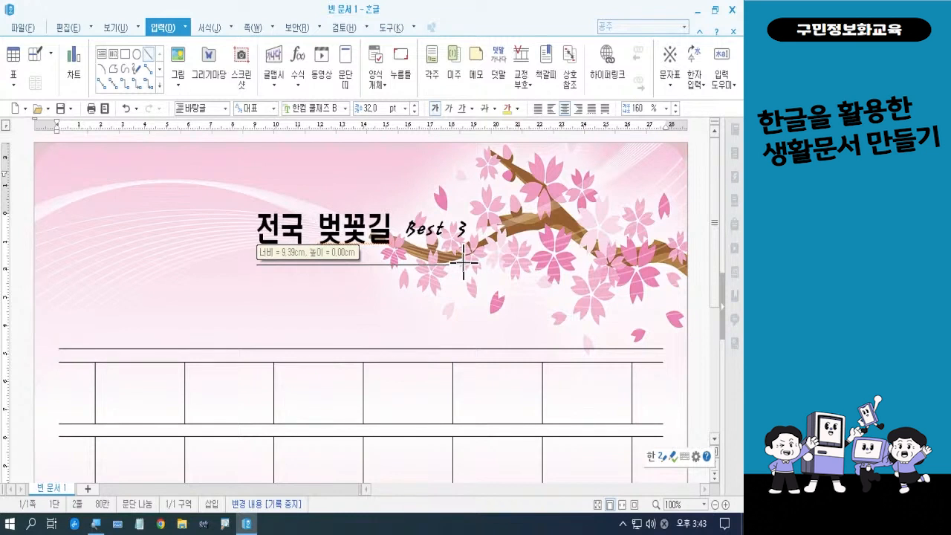
{"action": "left_click_drag", "start_coordinate": [463, 262], "coordinate": [464, 264]}
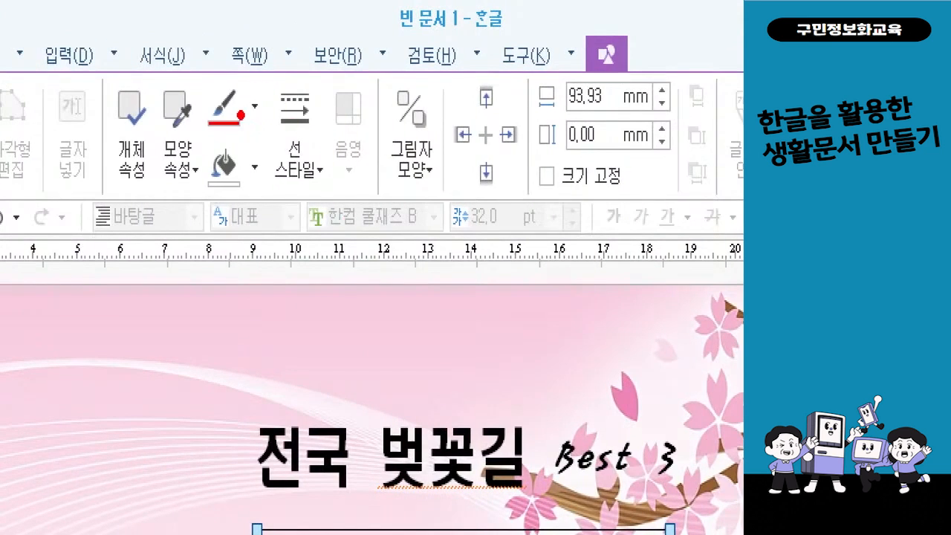
Step: Change the line under the title to a double line with a thickness of 1.5 mm
{"action": "left_click_drag", "start_coordinate": [237, 108], "coordinate": [362, 219]}
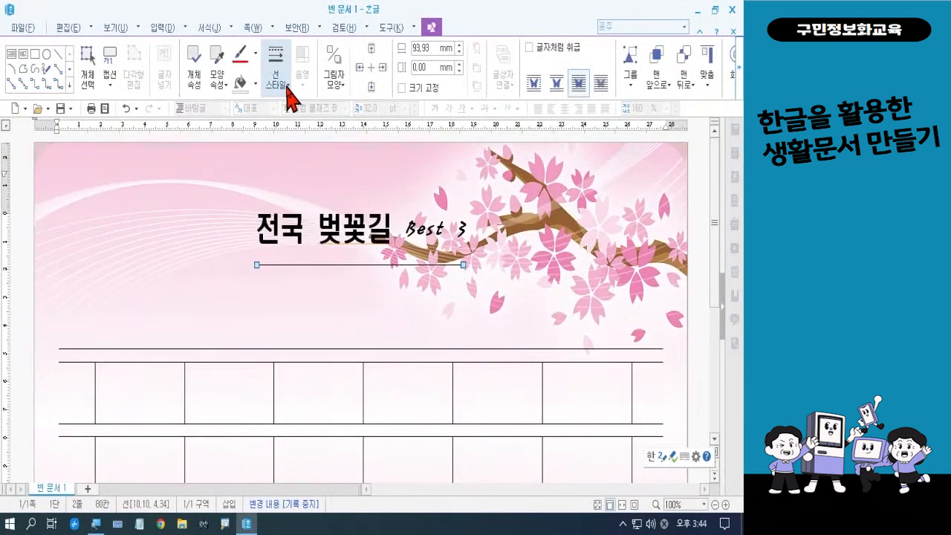
{"action": "left_click", "coordinate": [320, 169]}
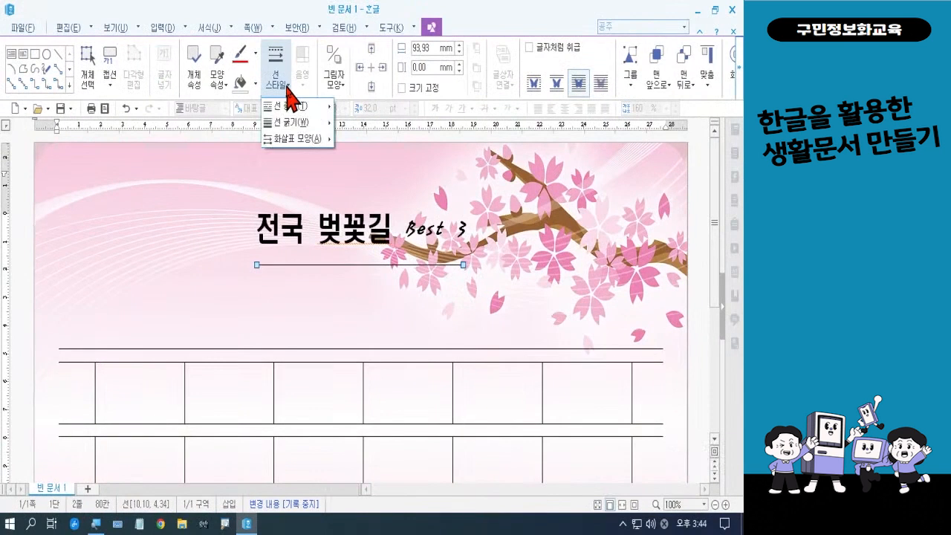
{"action": "mouse_move", "coordinate": [292, 108]}
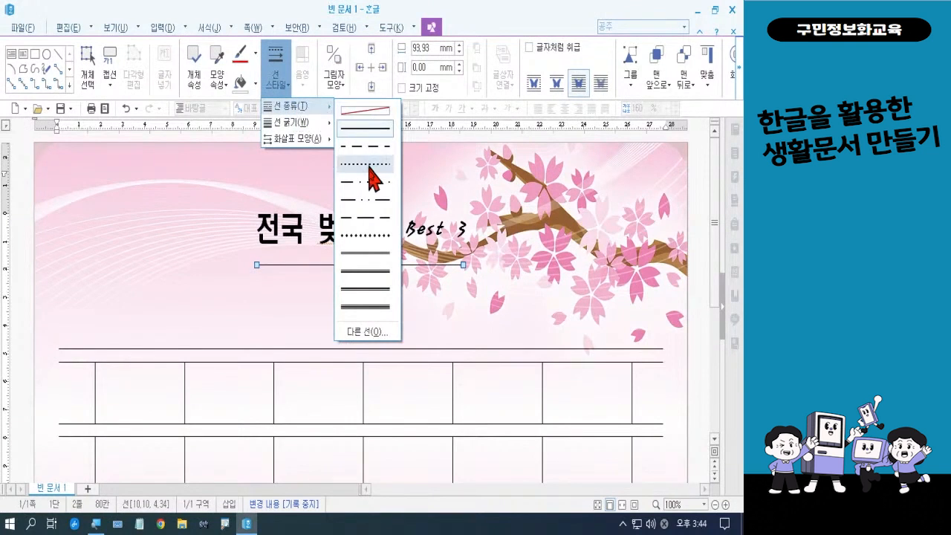
{"action": "left_click", "coordinate": [372, 253]}
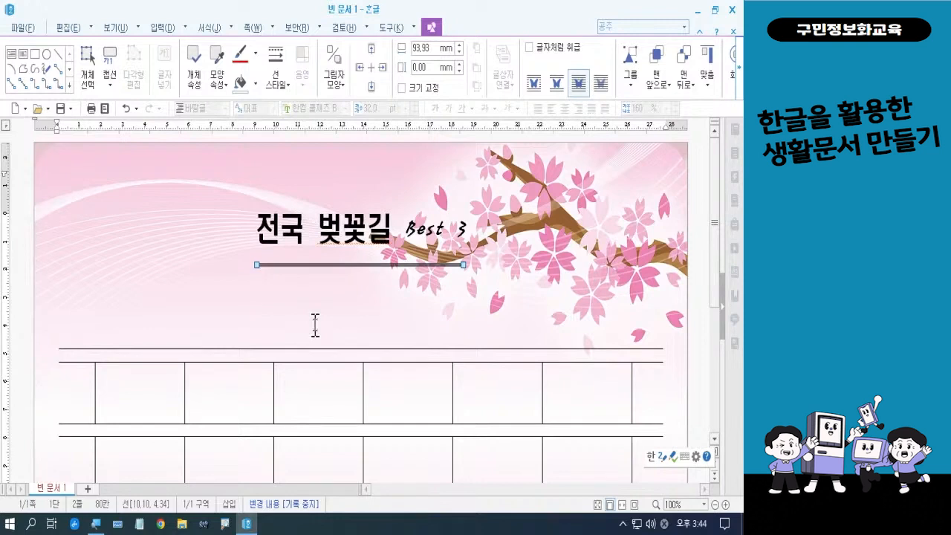
{"action": "left_click", "coordinate": [283, 93]}
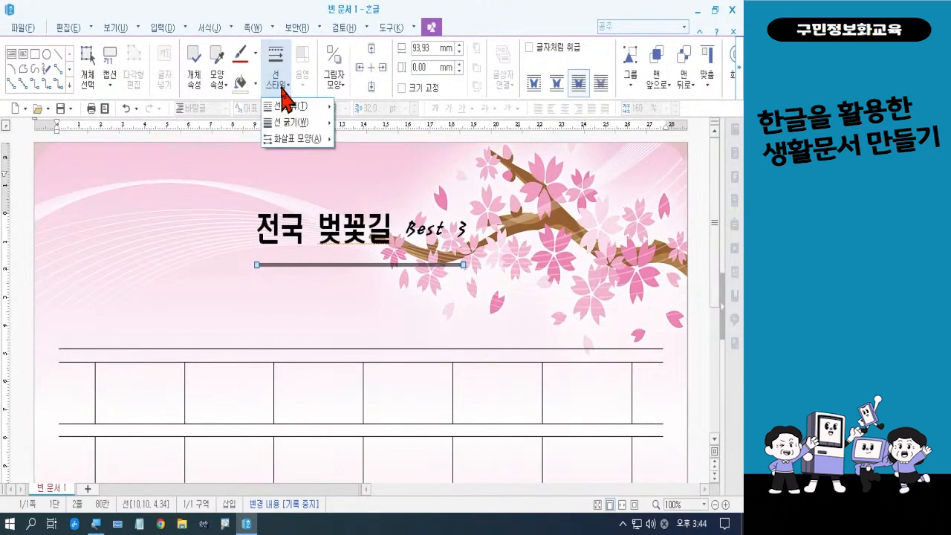
{"action": "mouse_move", "coordinate": [290, 130]}
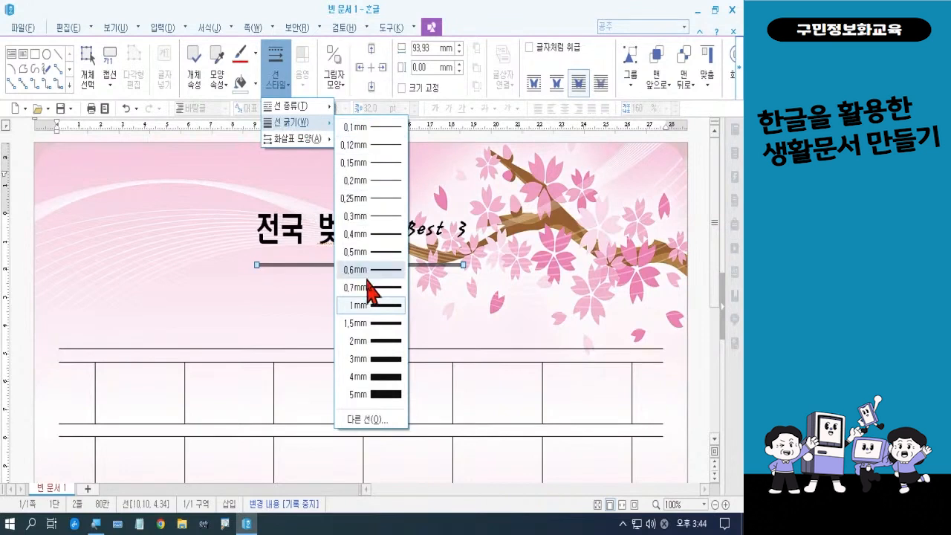
{"action": "left_click", "coordinate": [375, 322]}
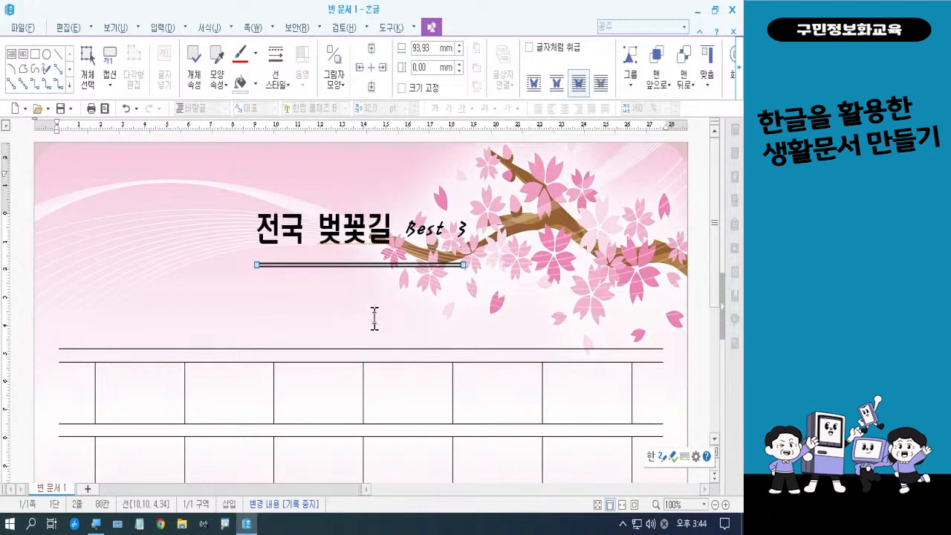
{"action": "left_click", "coordinate": [375, 318]}
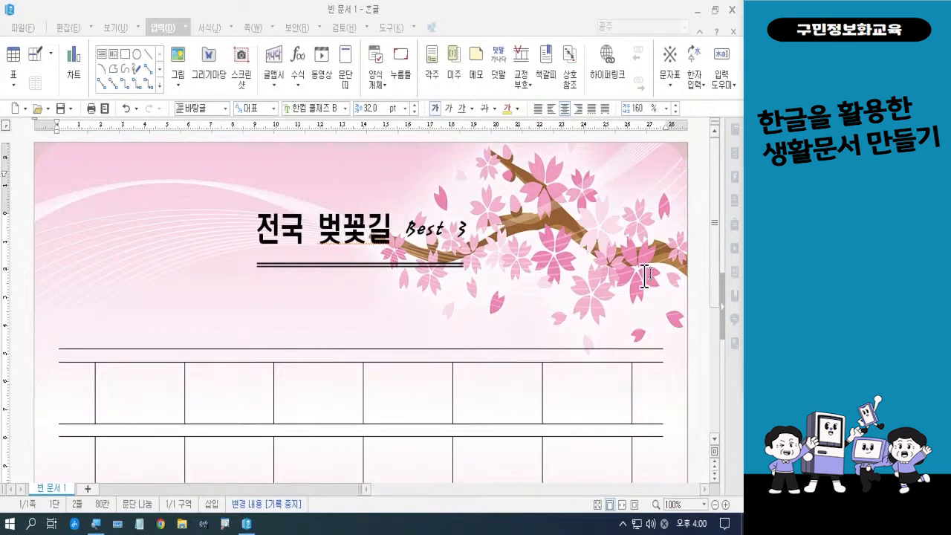
Step: Fill the table's upper row of large cells with 벚, 꽃, 철, an empty cell, 필 and 수, one syllable per cell
{"action": "scroll", "coordinate": [721, 275], "scroll_direction": "down", "scroll_amount": 4}
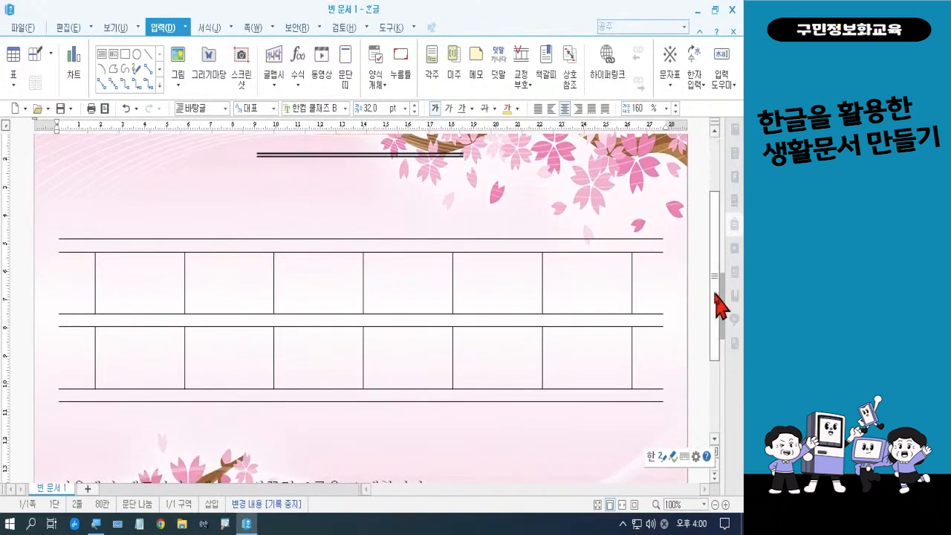
{"action": "left_click", "coordinate": [131, 286]}
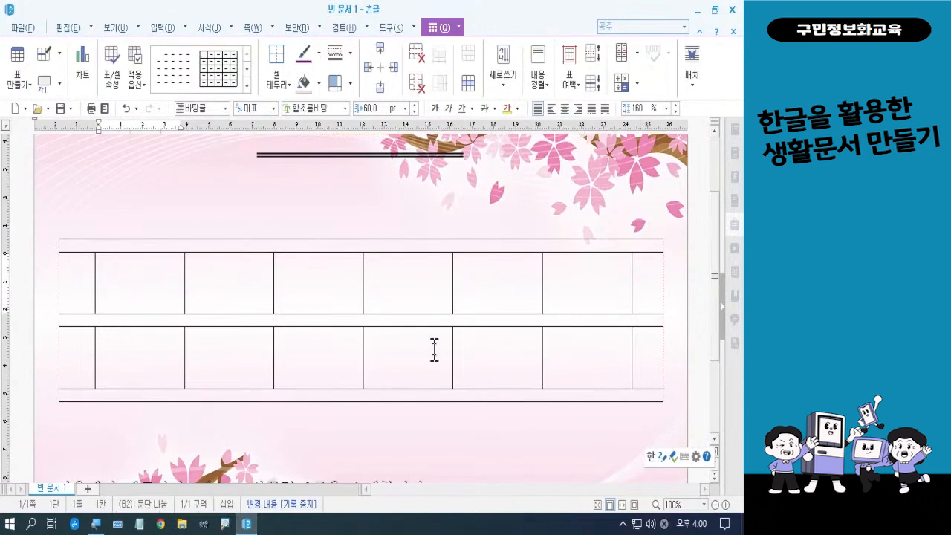
{"action": "type", "text": "벚"}
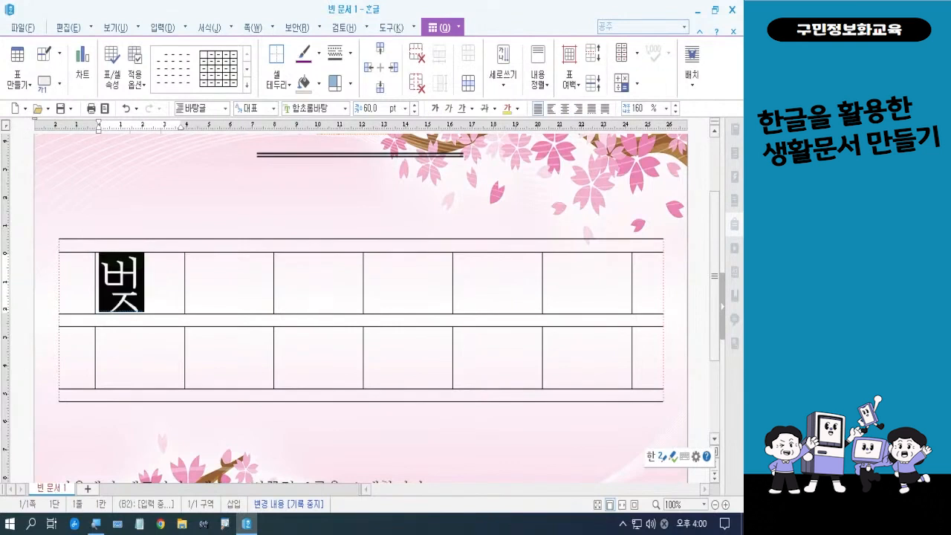
{"action": "left_click", "coordinate": [259, 284]}
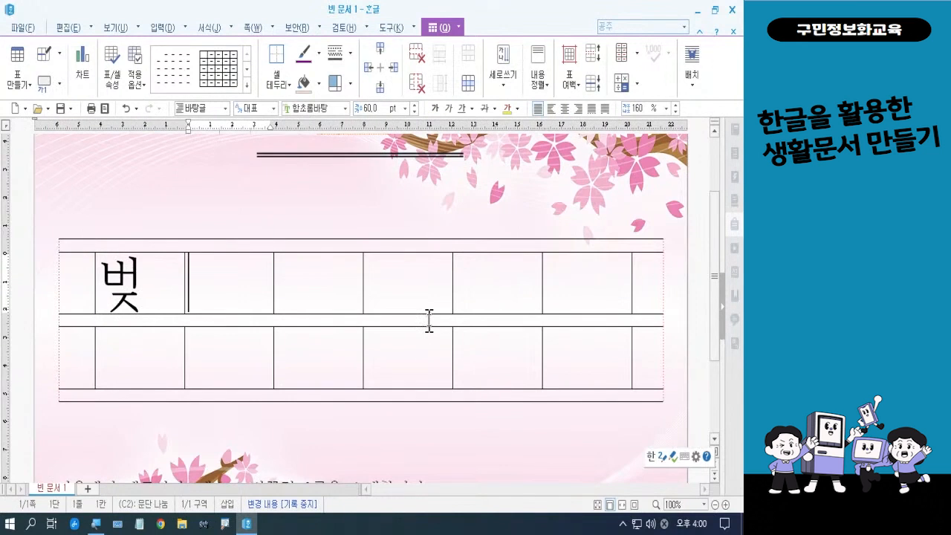
{"action": "type", "text": "꽃"}
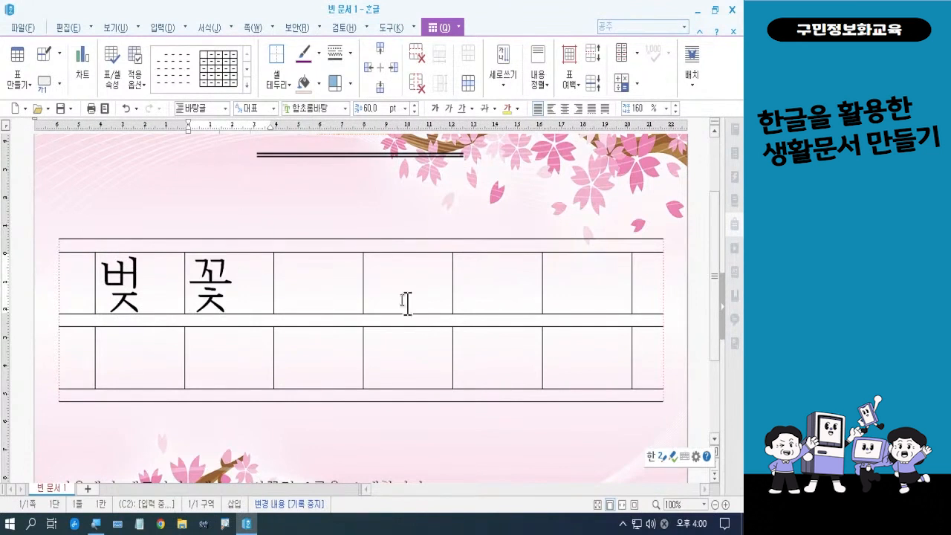
{"action": "left_click", "coordinate": [334, 274]}
{"action": "type", "text": "철"}
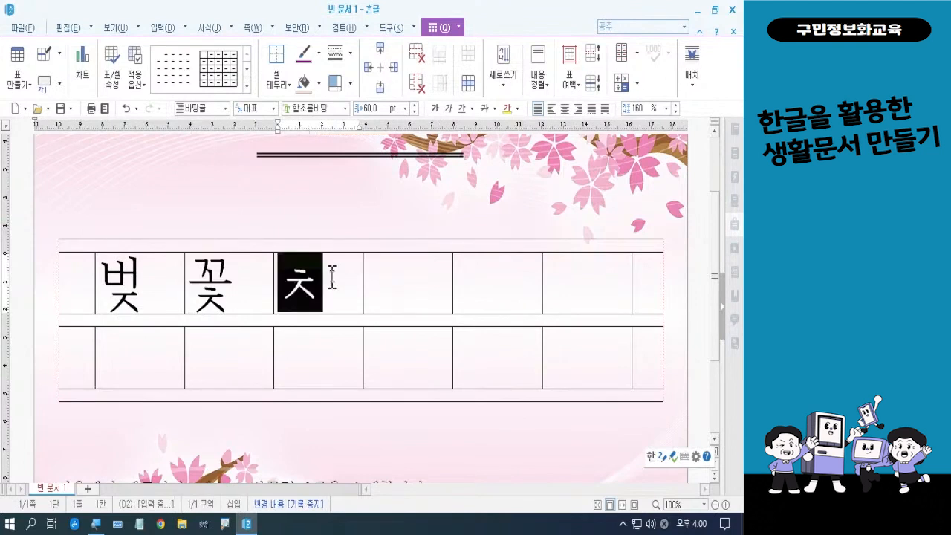
{"action": "left_click", "coordinate": [491, 283]}
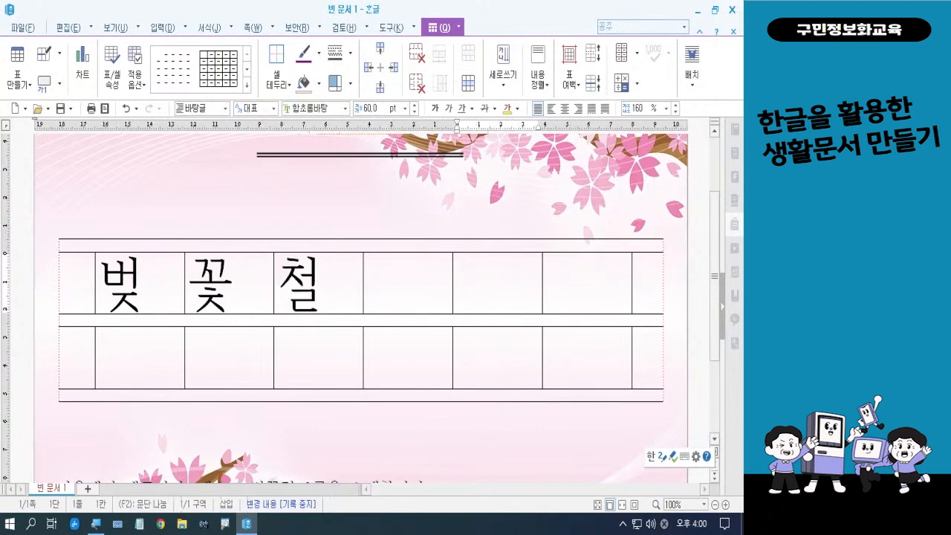
{"action": "type", "text": "필"}
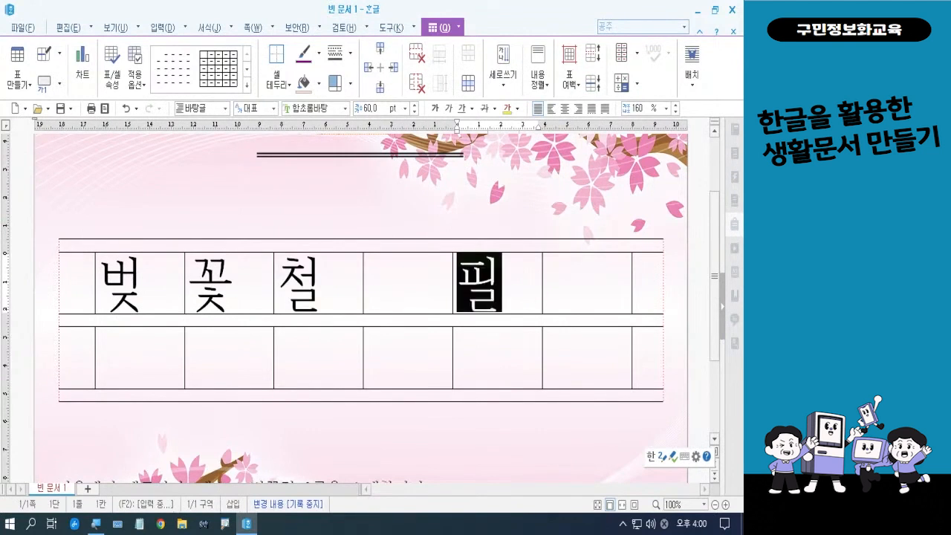
{"action": "left_click", "coordinate": [611, 290]}
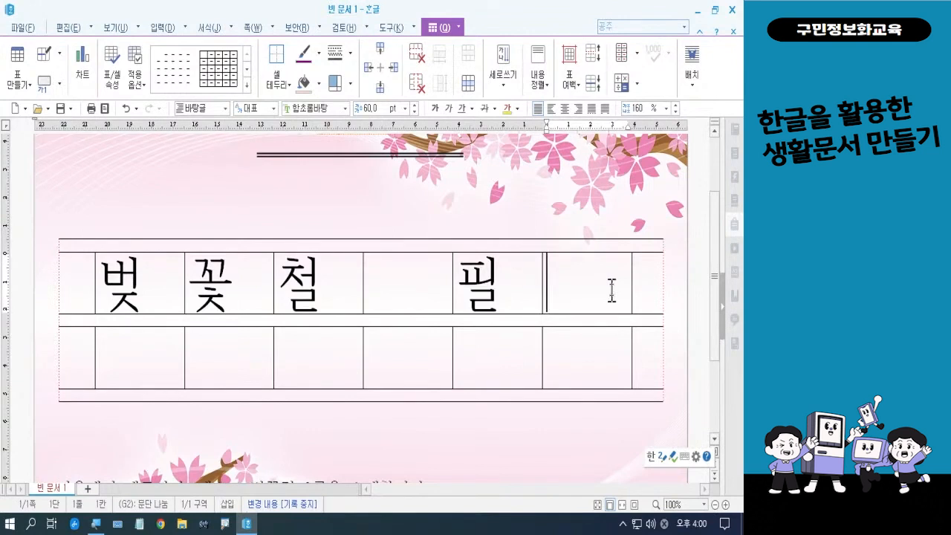
{"action": "type", "text": "수"}
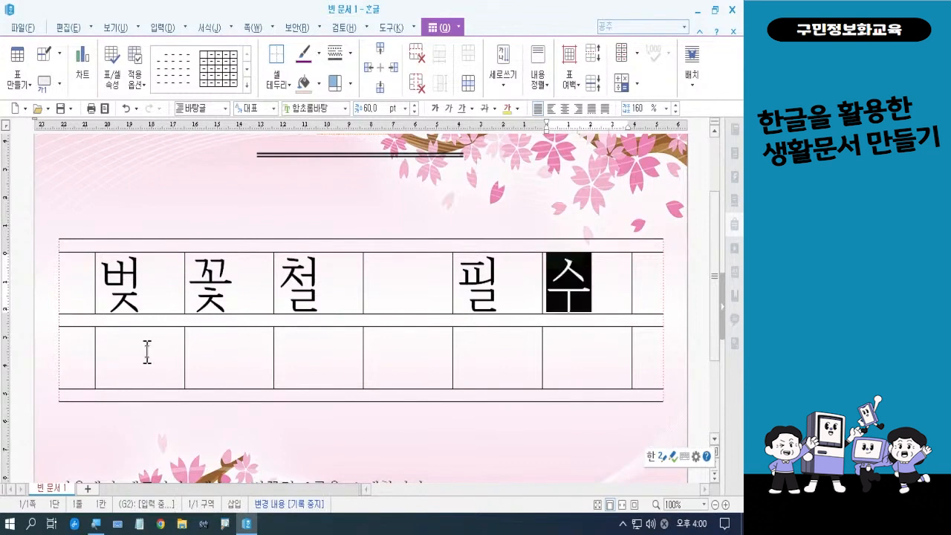
Step: Fill the table's lower row of large cells with 드, 라, 이, 브, an empty cell and 맵, one syllable per cell
{"action": "left_click", "coordinate": [147, 352]}
{"action": "type", "text": "ㄷ"}
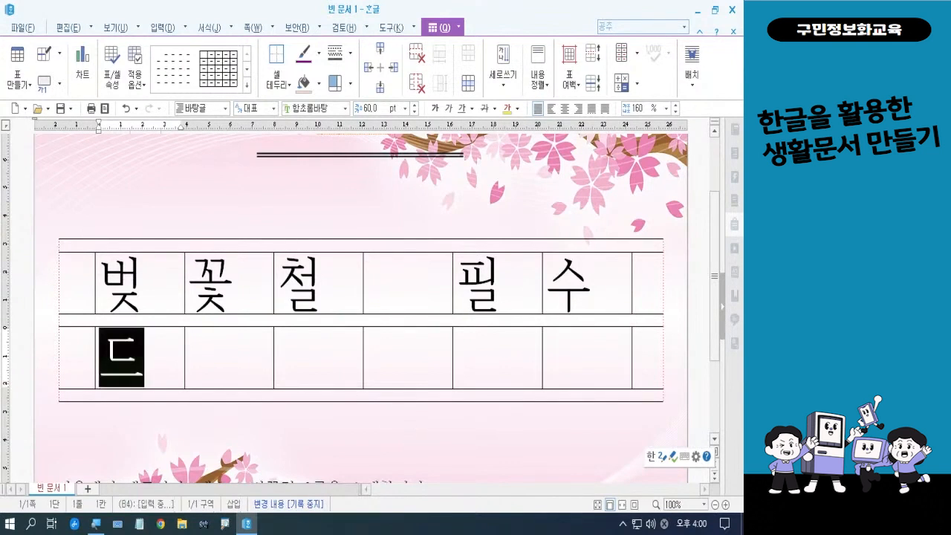
{"action": "left_click", "coordinate": [249, 364]}
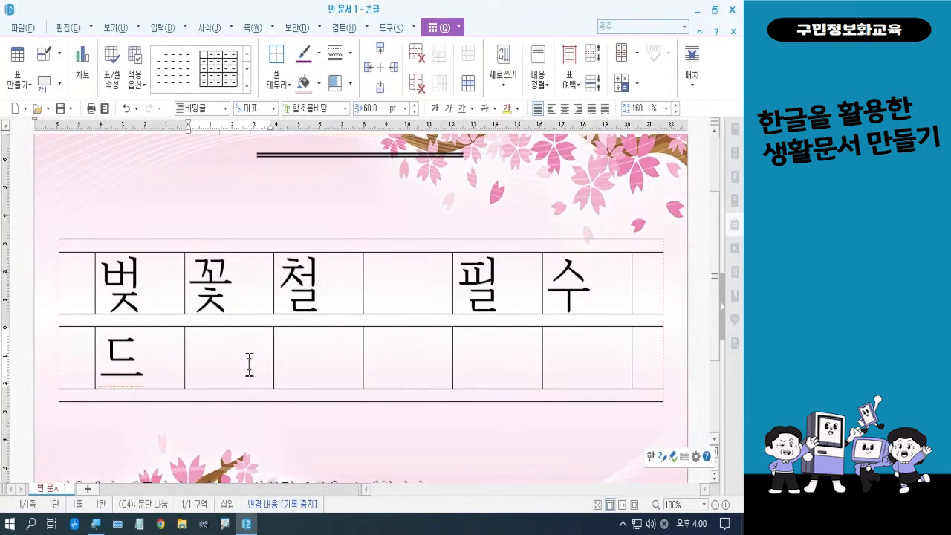
{"action": "type", "text": "라"}
{"action": "left_click", "coordinate": [302, 352]}
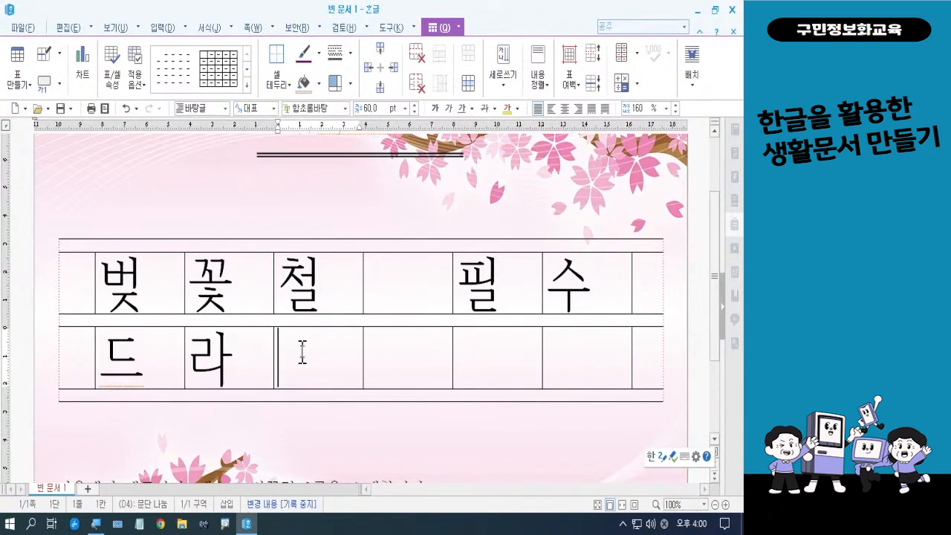
{"action": "type", "text": "이"}
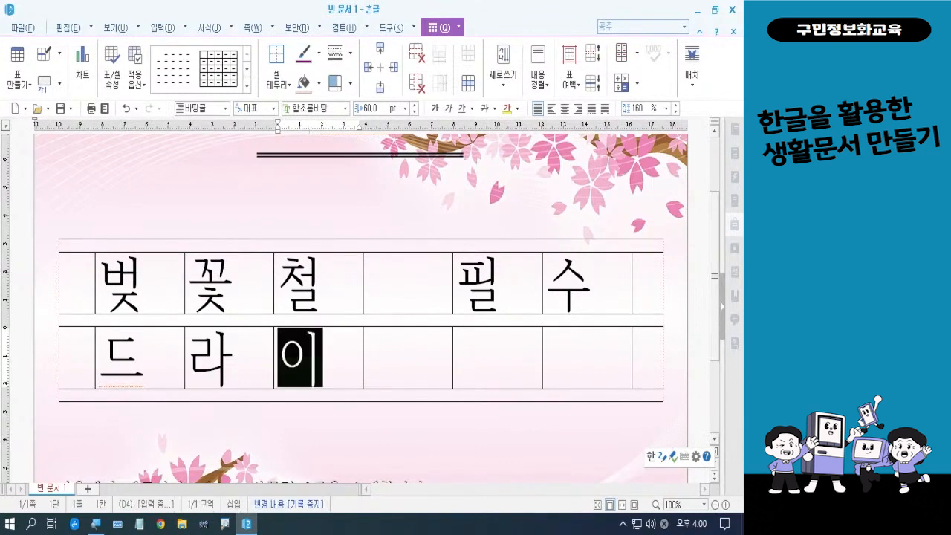
{"action": "left_click", "coordinate": [395, 352]}
{"action": "type", "text": "브"}
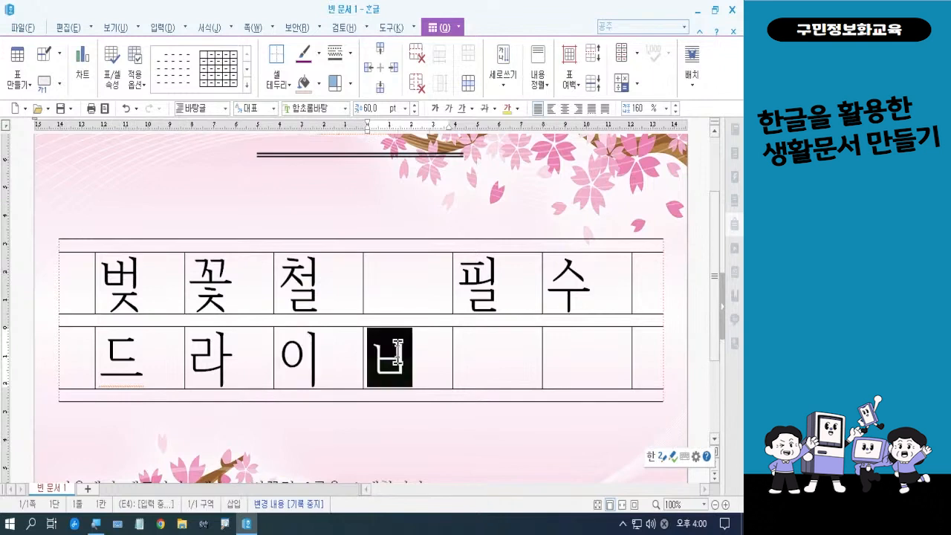
{"action": "left_click", "coordinate": [573, 361]}
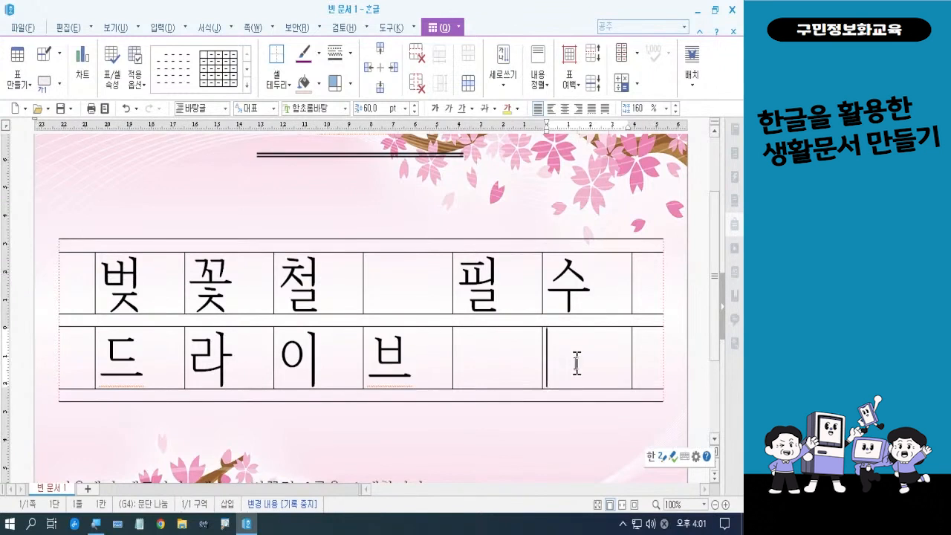
{"action": "type", "text": "맵"}
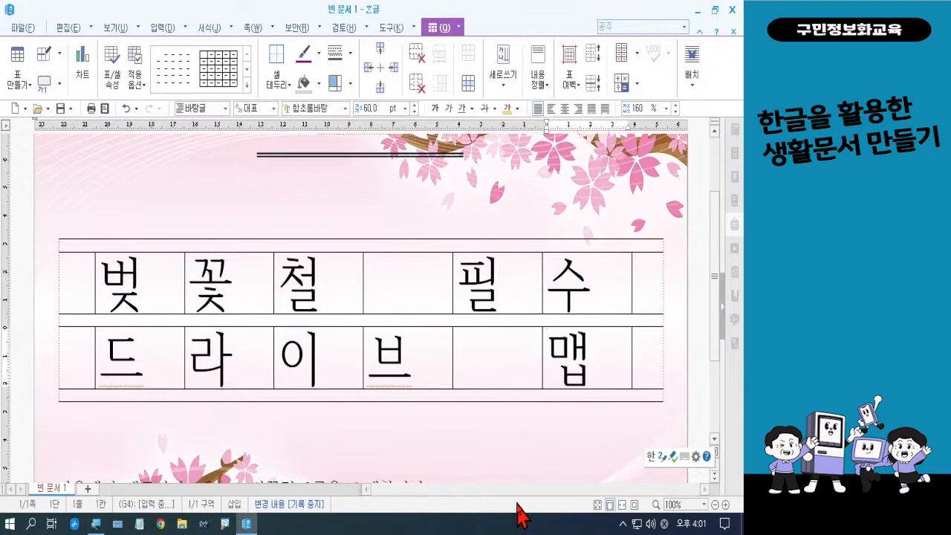
{"action": "left_click", "coordinate": [710, 534]}
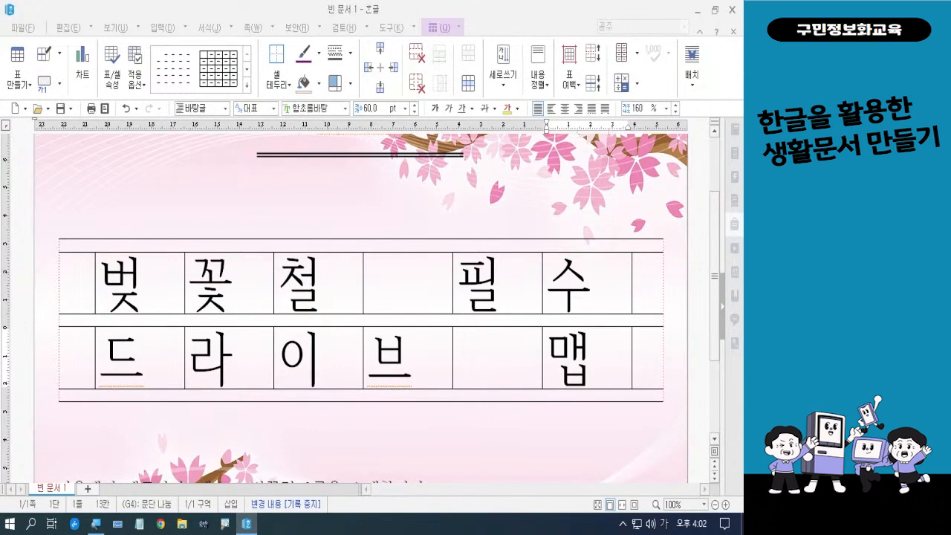
{"action": "key", "text": "Hangul"}
{"action": "key", "text": "Hangul"}
{"action": "key", "text": "Hangul"}
{"action": "key", "text": "Hangul"}
{"action": "key", "text": "Hangul"}
{"action": "key", "text": "Hangul"}
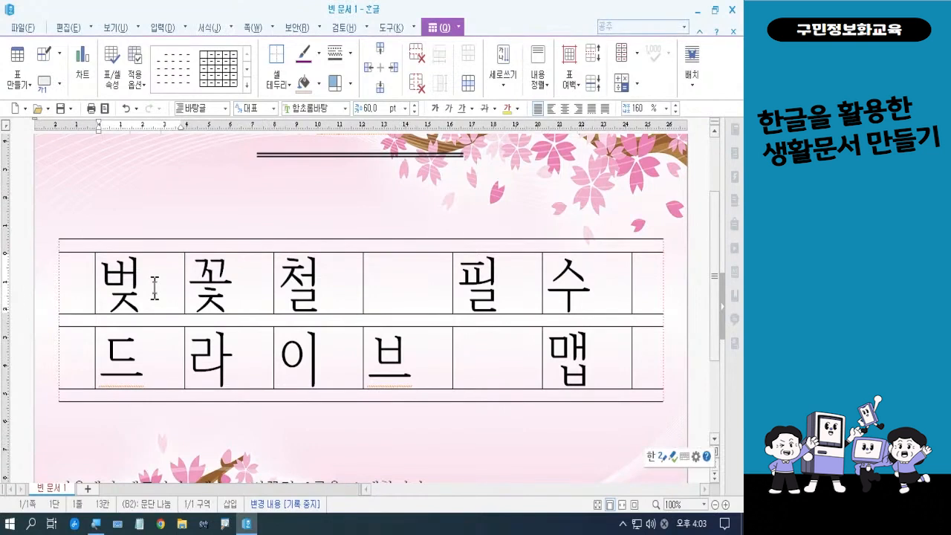
Step: Centre the syllables in the table's upper row of large cells and set their characters to HY동녘B in magenta
{"action": "left_click_drag", "start_coordinate": [154, 288], "coordinate": [565, 286]}
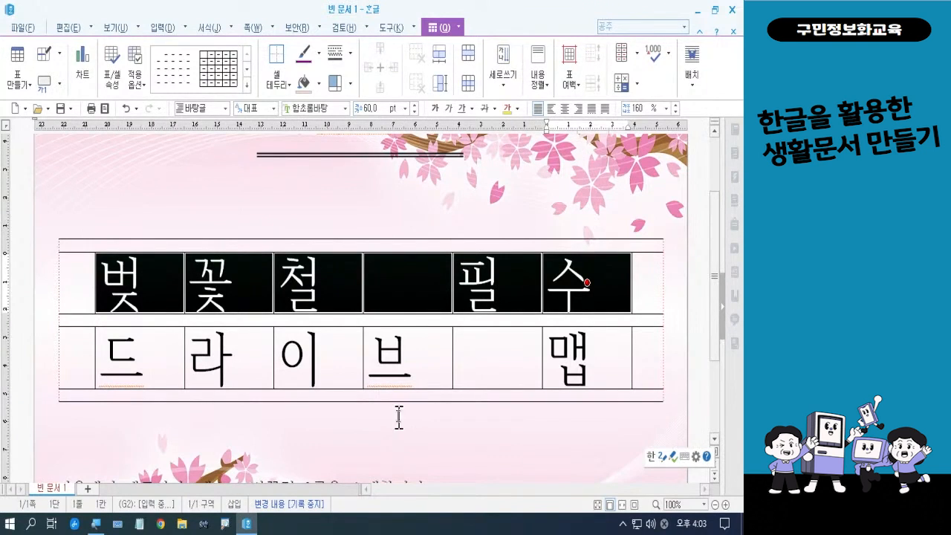
{"action": "left_click", "coordinate": [565, 109]}
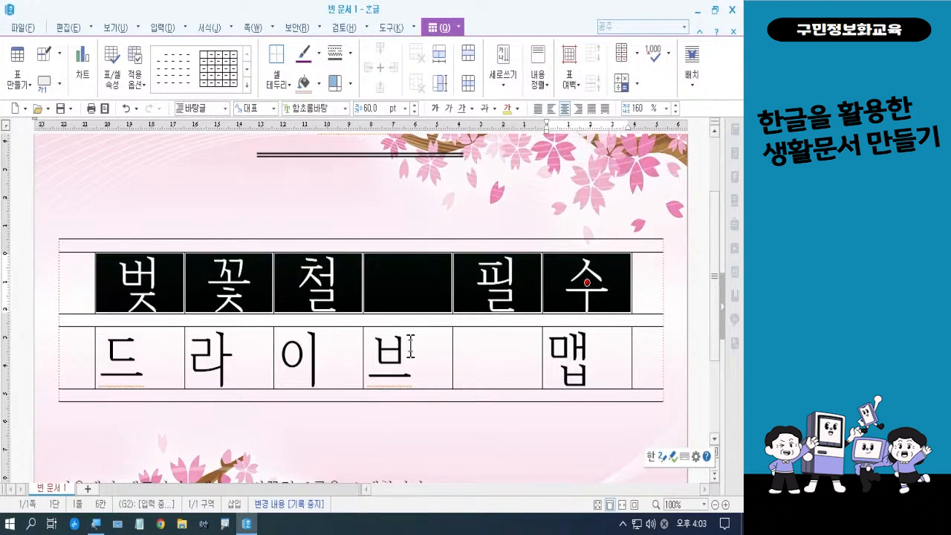
{"action": "right_click", "coordinate": [326, 283]}
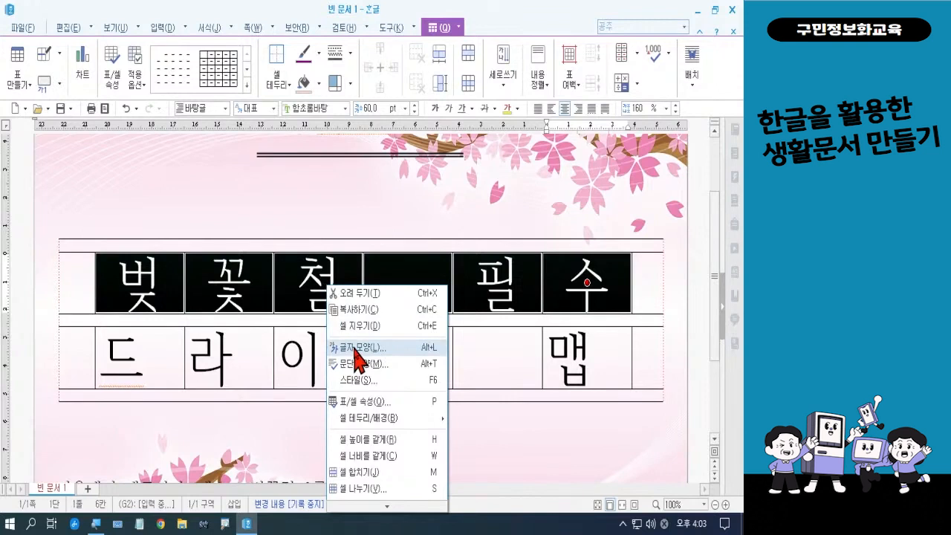
{"action": "left_click", "coordinate": [355, 348]}
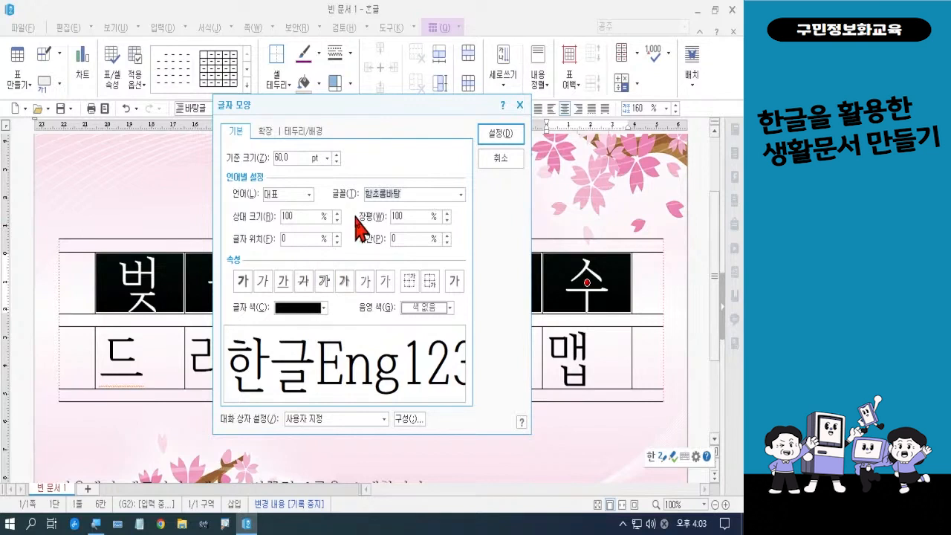
{"action": "left_click", "coordinate": [460, 195]}
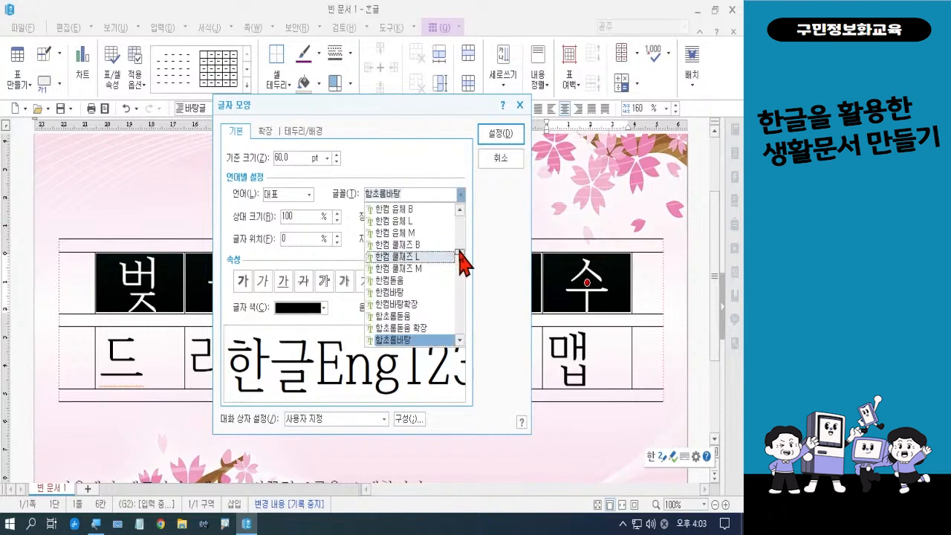
{"action": "mouse_move", "coordinate": [459, 251]}
{"action": "left_mouse_down"}
{"action": "mouse_move", "coordinate": [457, 232]}
{"action": "mouse_move", "coordinate": [456, 270]}
{"action": "left_mouse_up"}
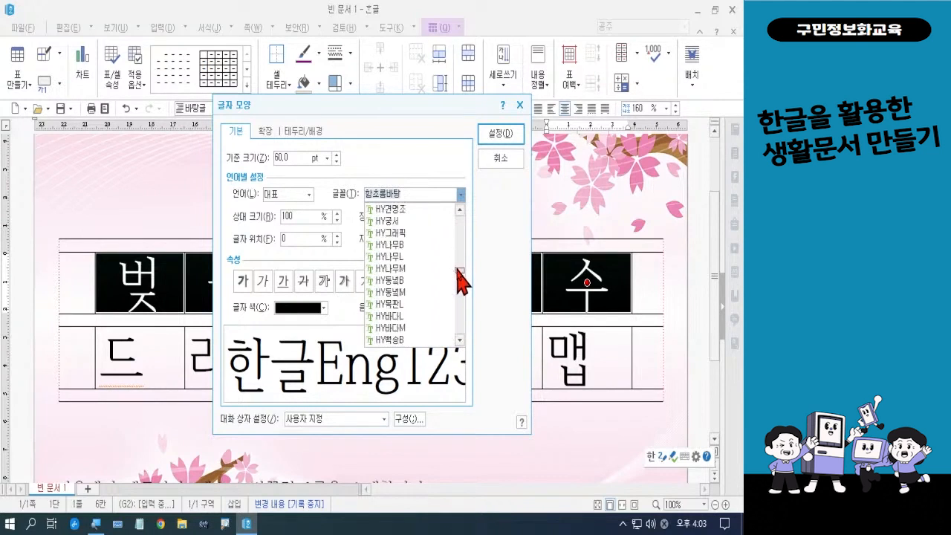
{"action": "left_click", "coordinate": [413, 281]}
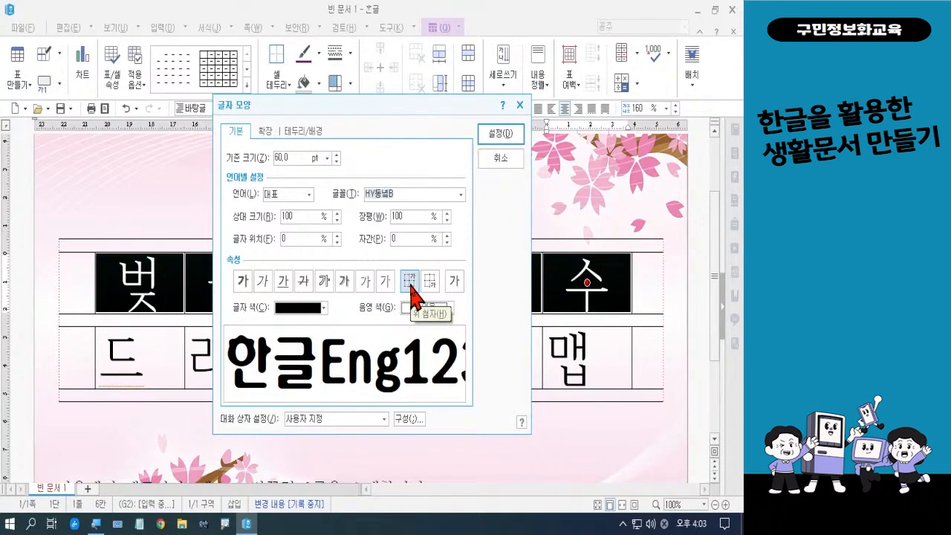
{"action": "left_click", "coordinate": [310, 308]}
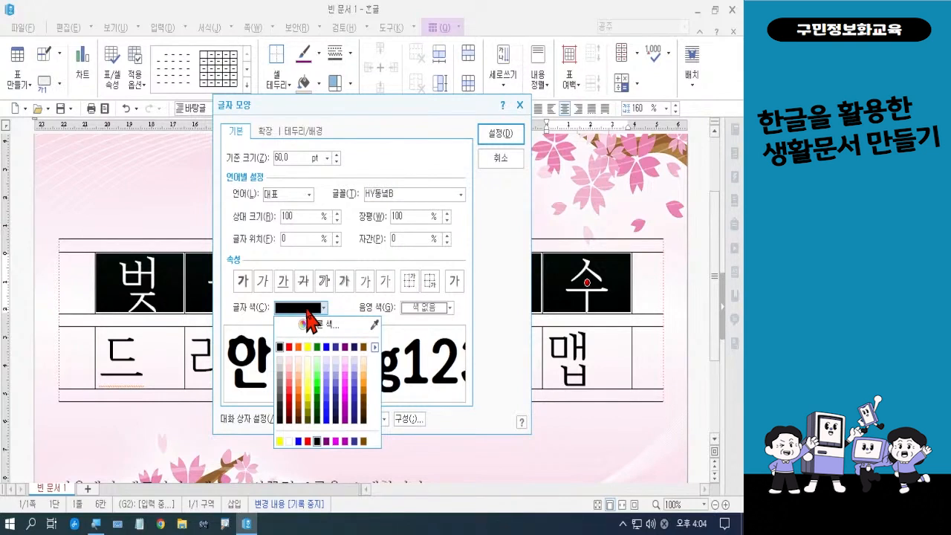
{"action": "left_click", "coordinate": [346, 395]}
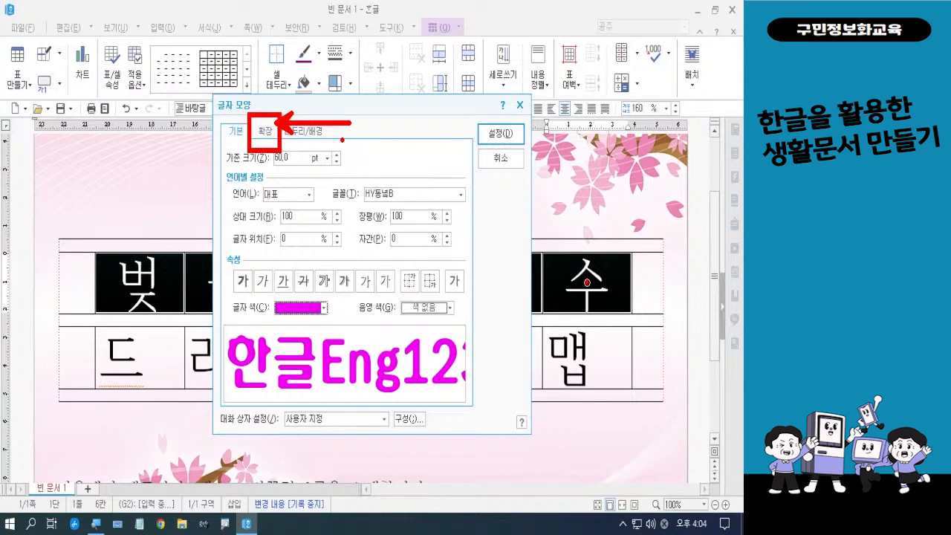
Step: Give the upper row's syllables a non-continuous (비연속) light pink shadow offset 5% in both X and Y
{"action": "left_click", "coordinate": [265, 132]}
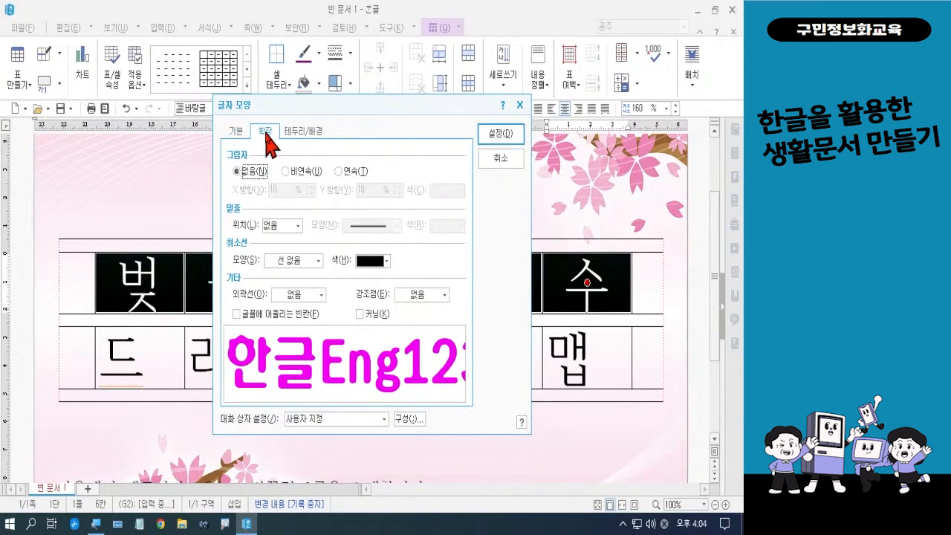
{"action": "left_click", "coordinate": [286, 171]}
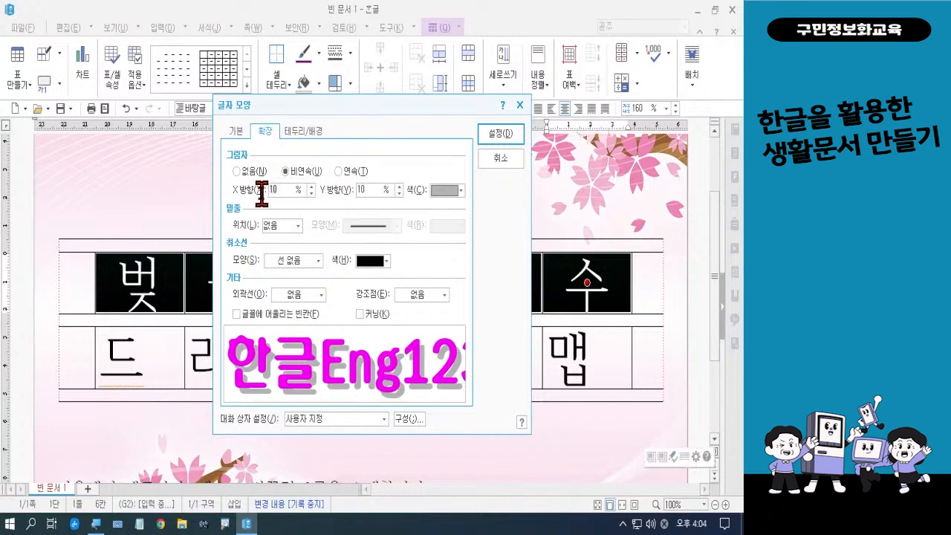
{"action": "key", "text": "BackSpace"}
{"action": "key", "text": "BackSpace"}
{"action": "type", "text": "5"}
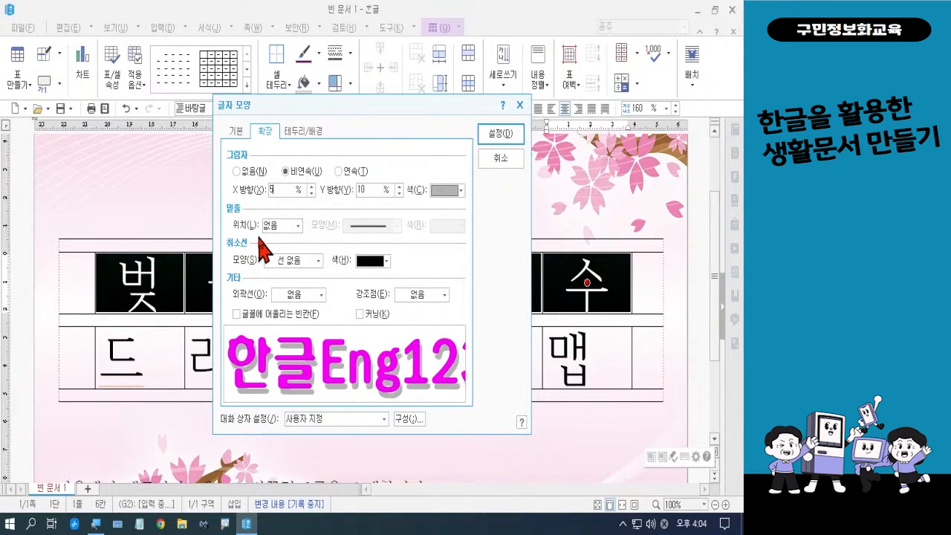
{"action": "left_click", "coordinate": [360, 190]}
{"action": "key", "text": "Delete"}
{"action": "key", "text": "Delete"}
{"action": "type", "text": "5"}
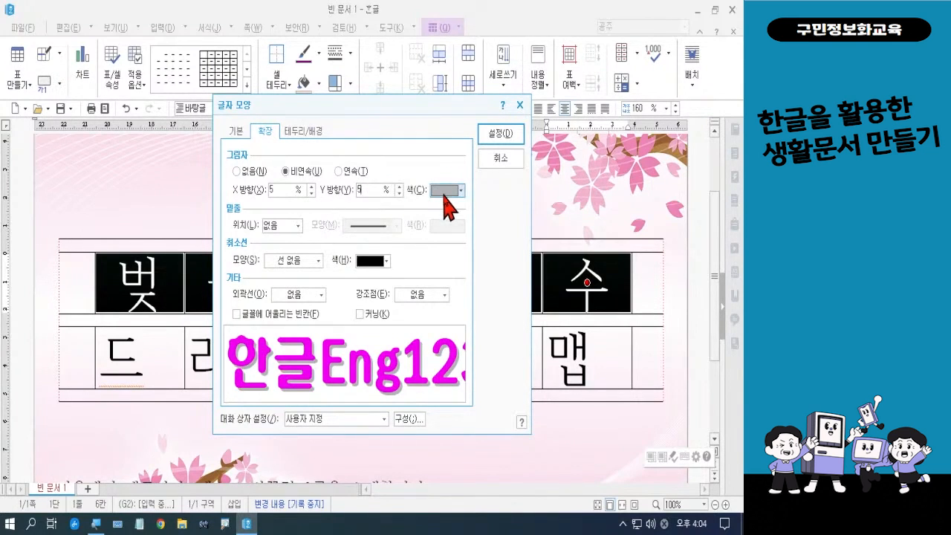
{"action": "left_click", "coordinate": [446, 192]}
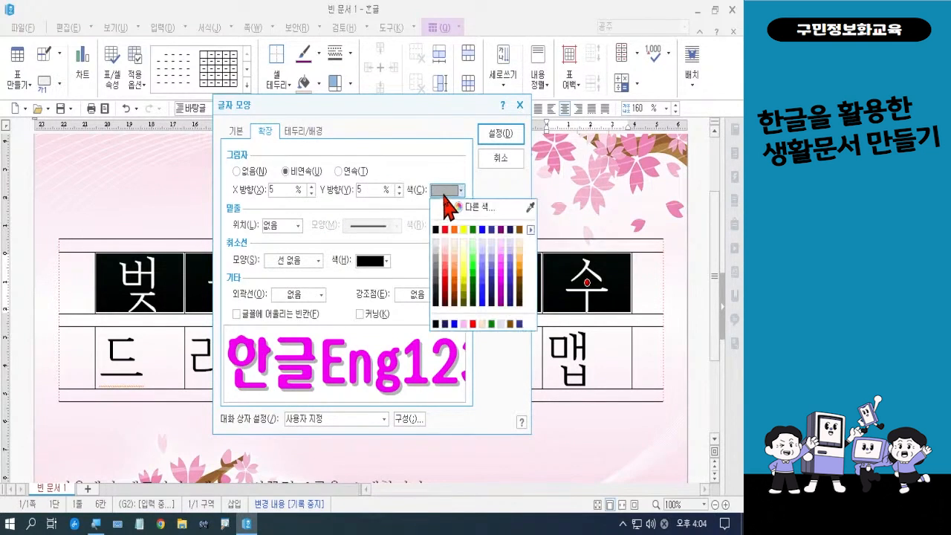
{"action": "left_click", "coordinate": [500, 251]}
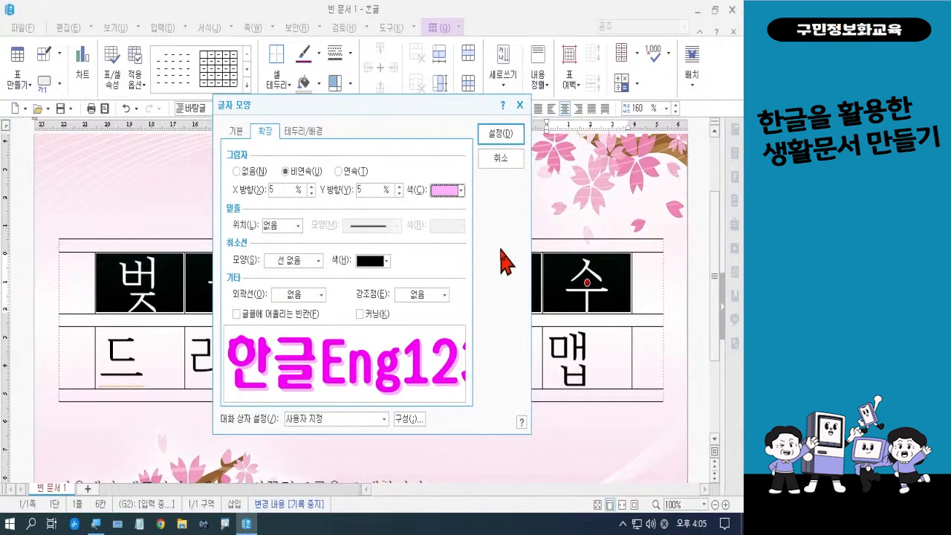
{"action": "key", "text": "ctrl"}
{"action": "key", "text": "ctrl"}
{"action": "key", "text": "ctrl"}
{"action": "key", "text": "ctrl"}
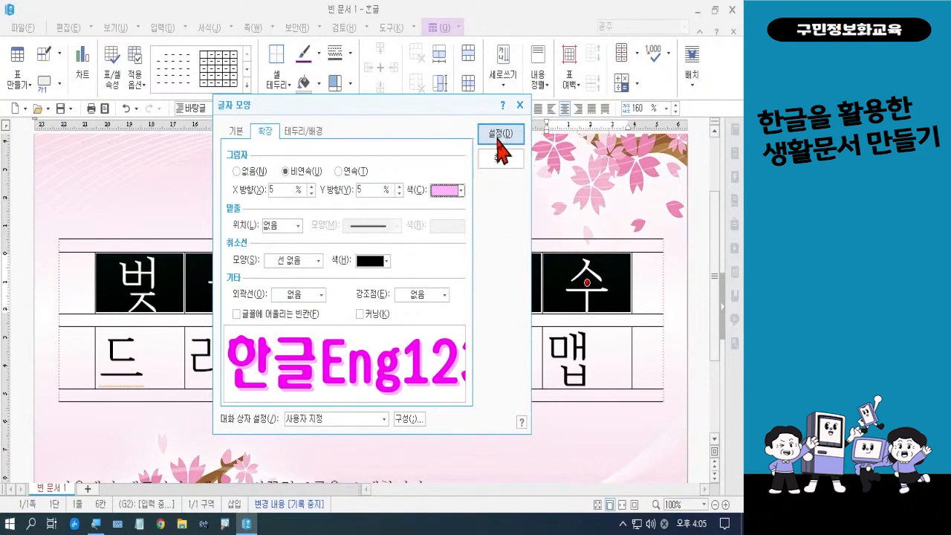
{"action": "key", "text": "ctrl"}
{"action": "key", "text": "ctrl"}
{"action": "key", "text": "ctrl"}
{"action": "key", "text": "ctrl"}
{"action": "left_click", "coordinate": [499, 135]}
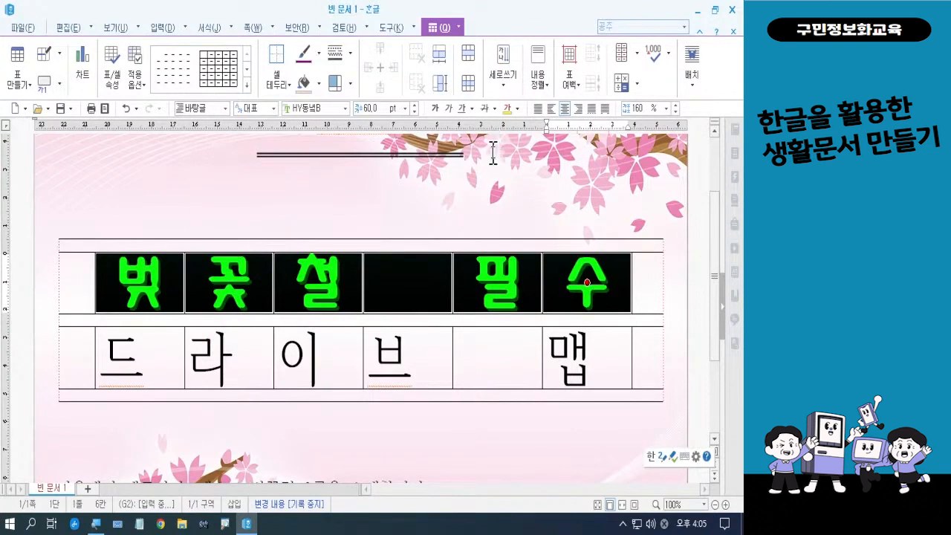
{"action": "key", "text": "Escape"}
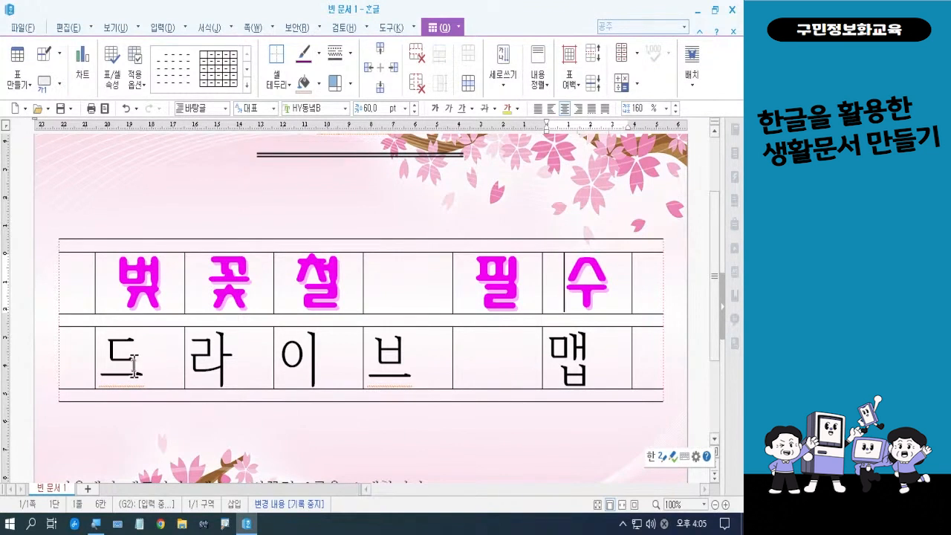
Step: Centre the syllables in the table's lower row of large cells, from 드 to 맵
{"action": "left_click_drag", "start_coordinate": [131, 365], "coordinate": [564, 362]}
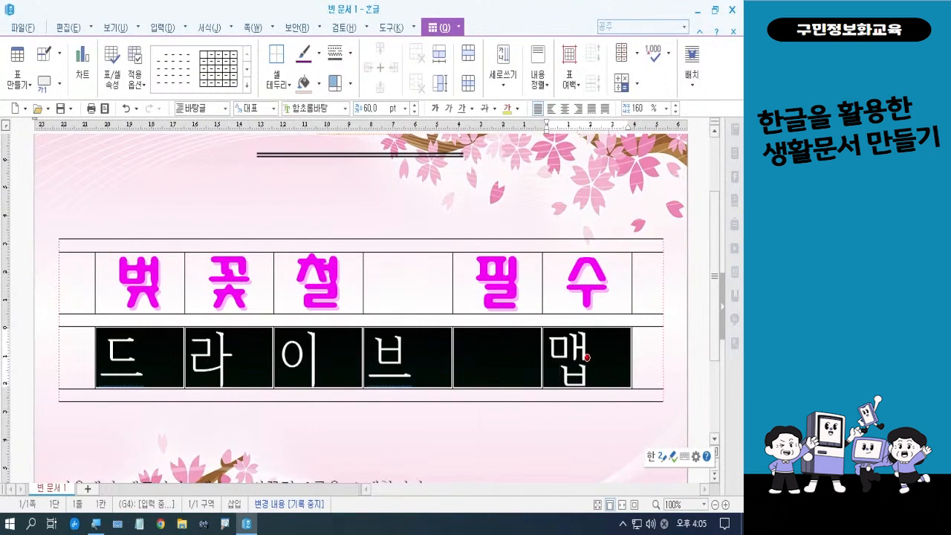
{"action": "key", "text": "alt+l"}
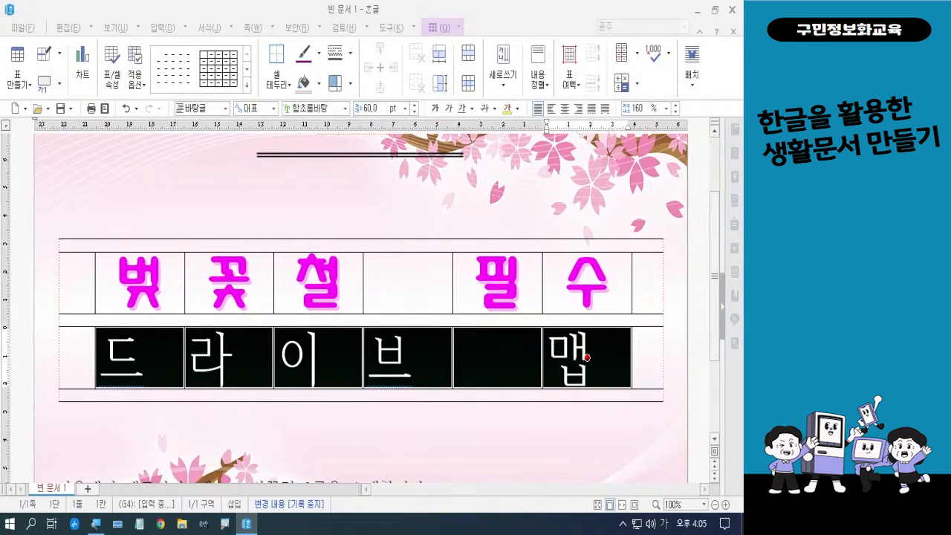
{"action": "key", "text": "Hangul"}
{"action": "key", "text": "Hangul"}
{"action": "key", "text": "Hangul"}
{"action": "key", "text": "Hangul"}
{"action": "left_click", "coordinate": [566, 113]}
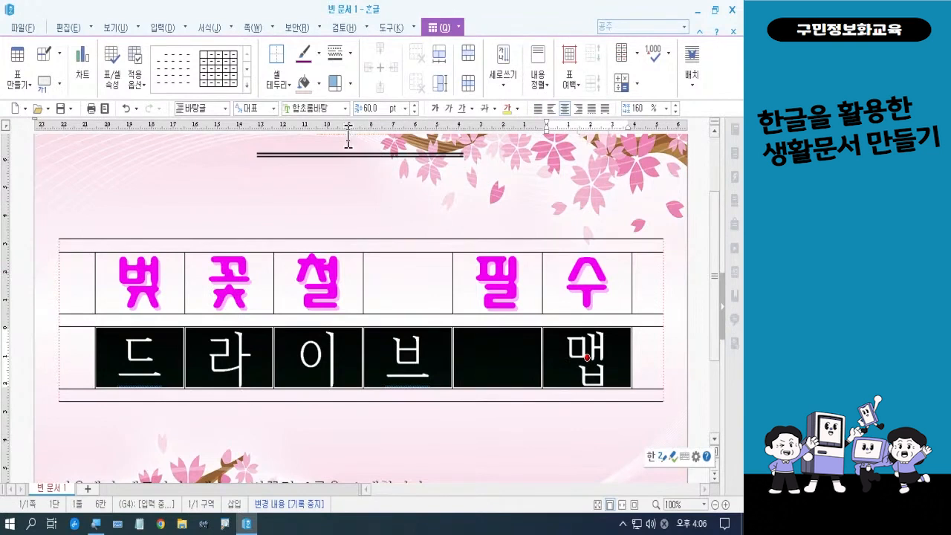
Step: Set the lower row's syllables to the HY산B font in dark purple
{"action": "left_click", "coordinate": [344, 109]}
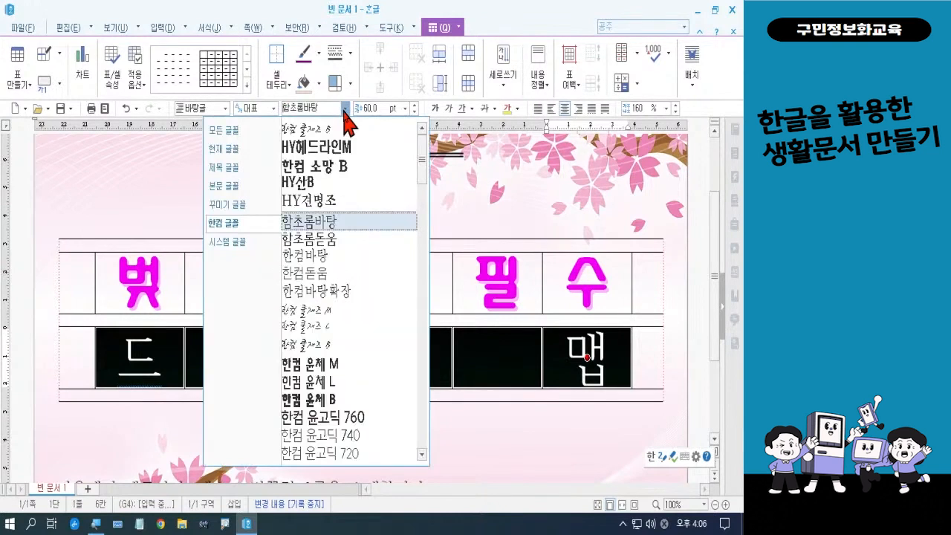
{"action": "left_click", "coordinate": [315, 182]}
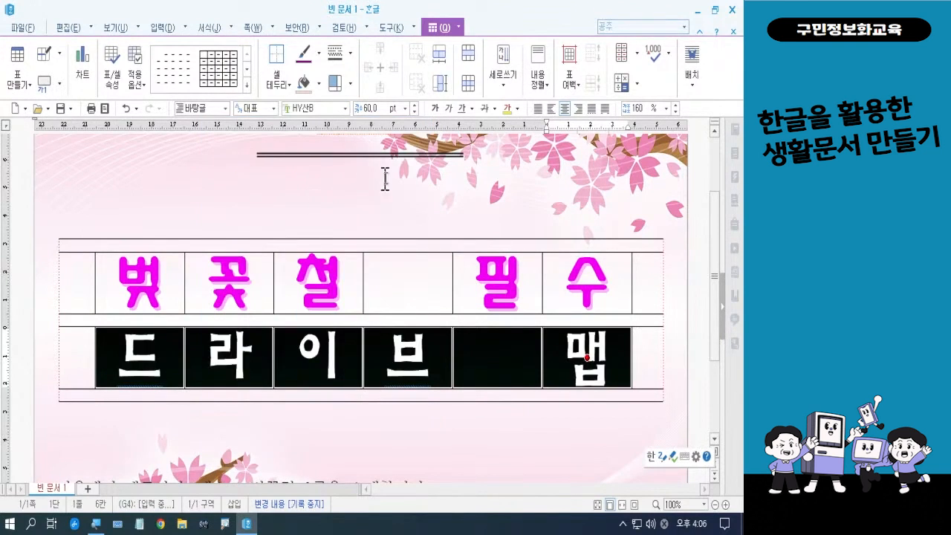
{"action": "left_click", "coordinate": [518, 110]}
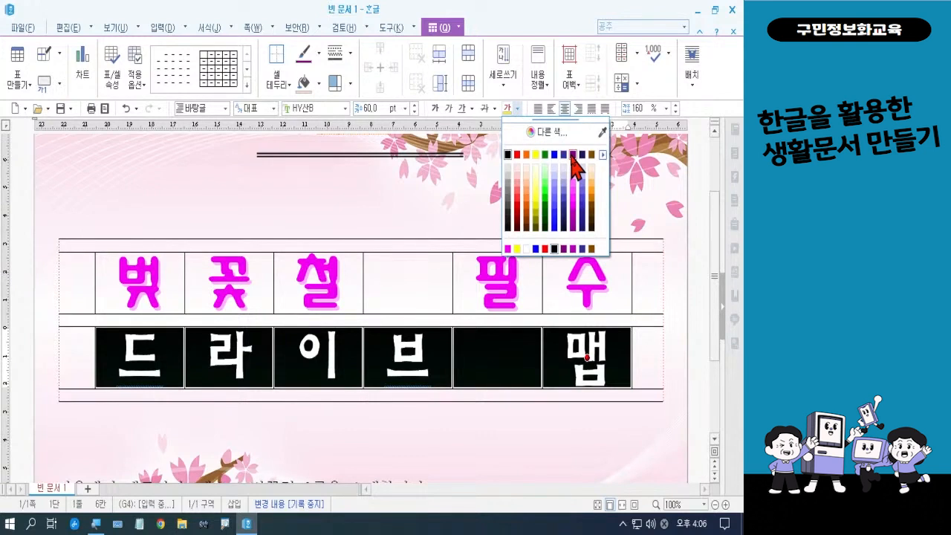
{"action": "left_click", "coordinate": [572, 155]}
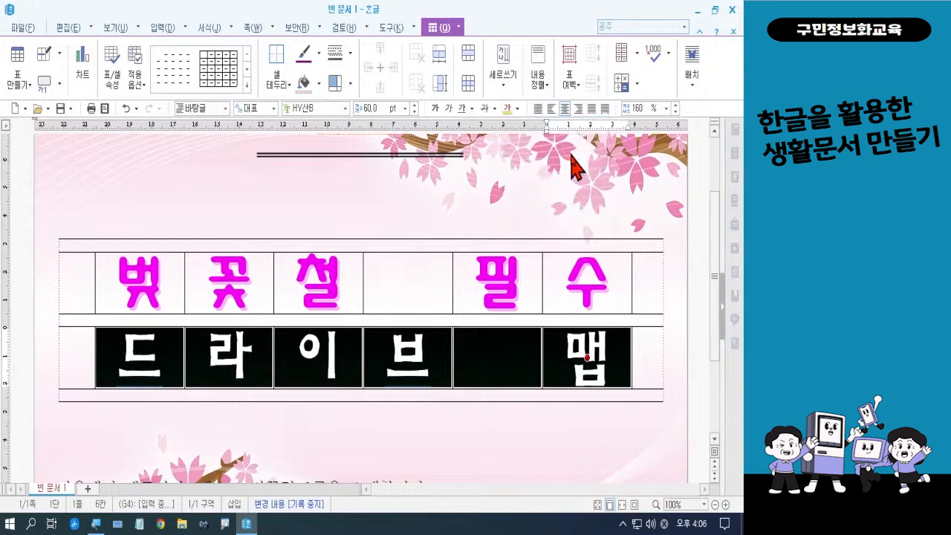
{"action": "left_click", "coordinate": [479, 461]}
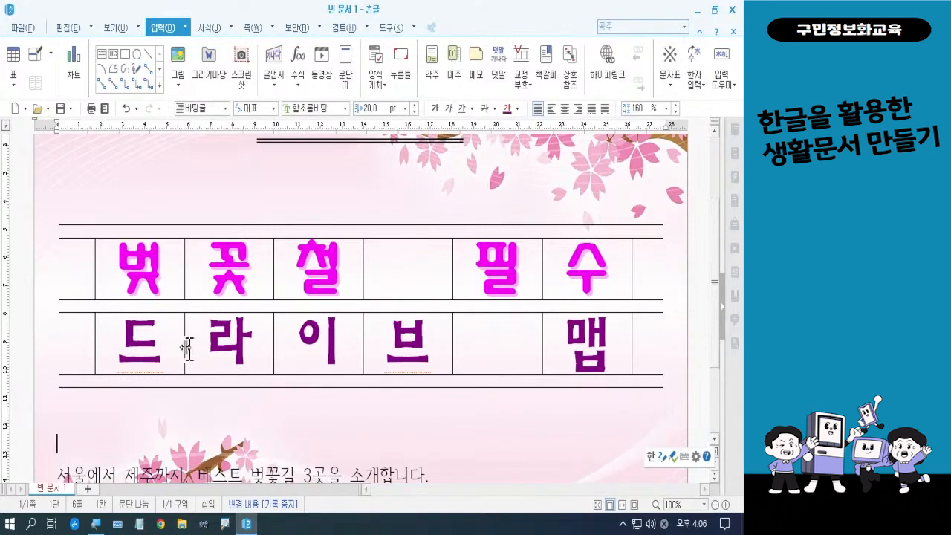
Step: Increase the height of both rows of large cells together by two increments
{"action": "left_click_drag", "start_coordinate": [76, 272], "coordinate": [643, 269]}
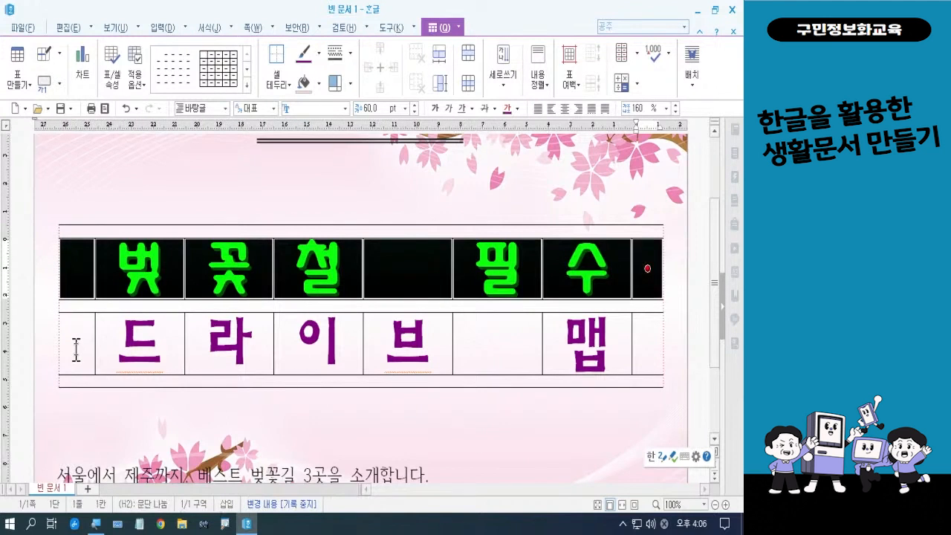
{"action": "left_click_drag", "start_coordinate": [73, 348], "coordinate": [640, 346]}
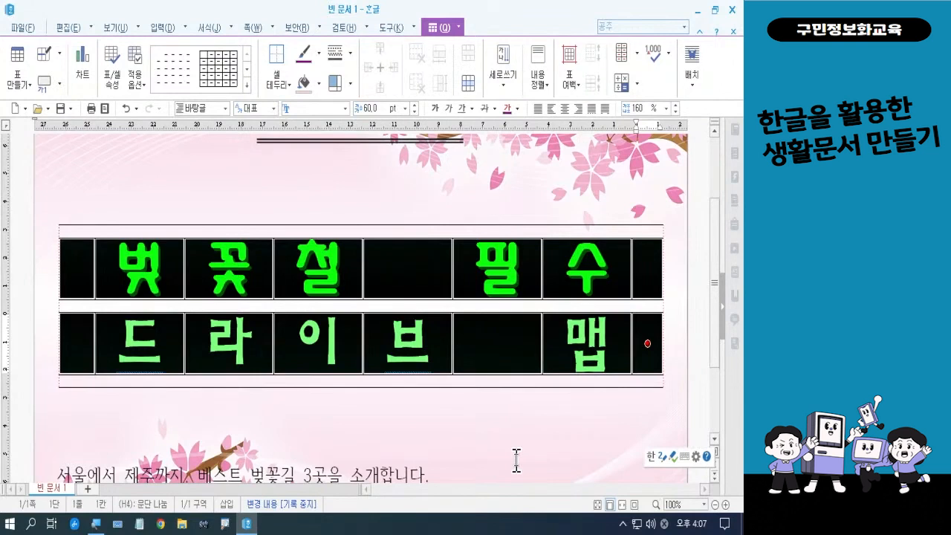
{"action": "key", "text": "ctrl+Down"}
{"action": "key", "text": "ctrl+Down"}
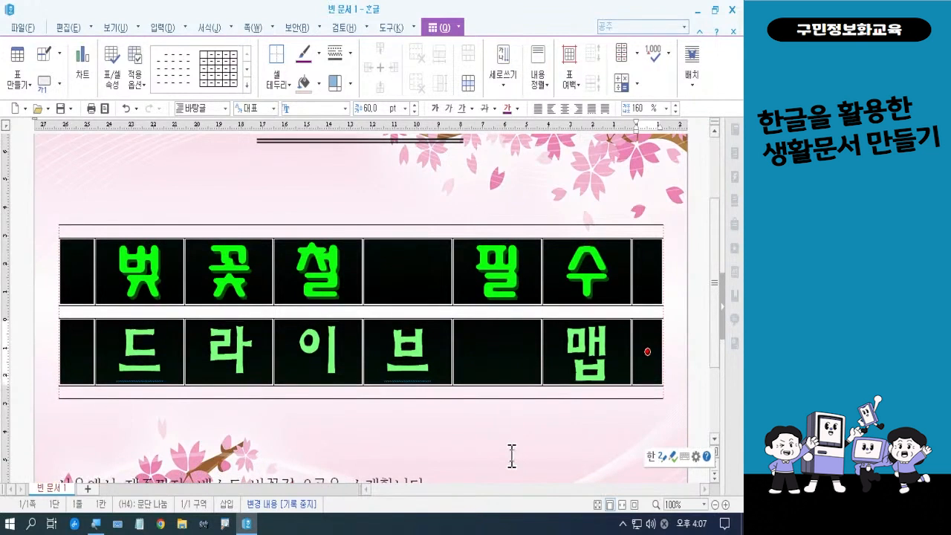
{"action": "left_click", "coordinate": [511, 455]}
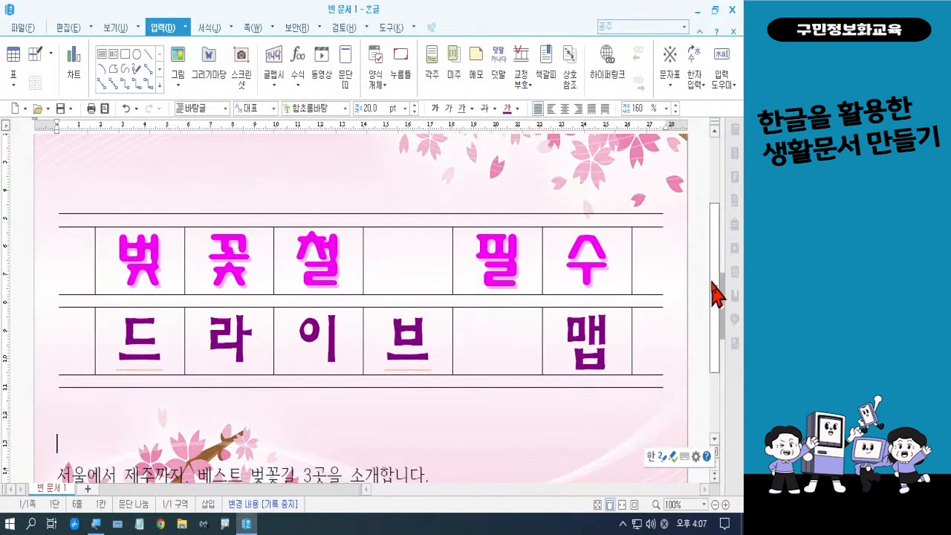
Step: Set the closing sentence below the table in the 한컴 소망 B font and centre it
{"action": "left_click_drag", "start_coordinate": [716, 293], "coordinate": [717, 377]}
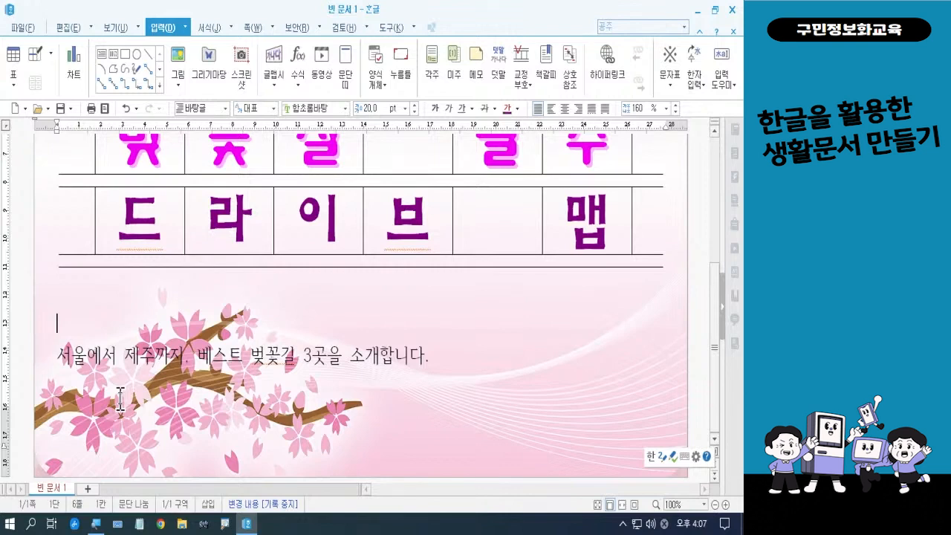
{"action": "left_click_drag", "start_coordinate": [57, 359], "coordinate": [444, 358]}
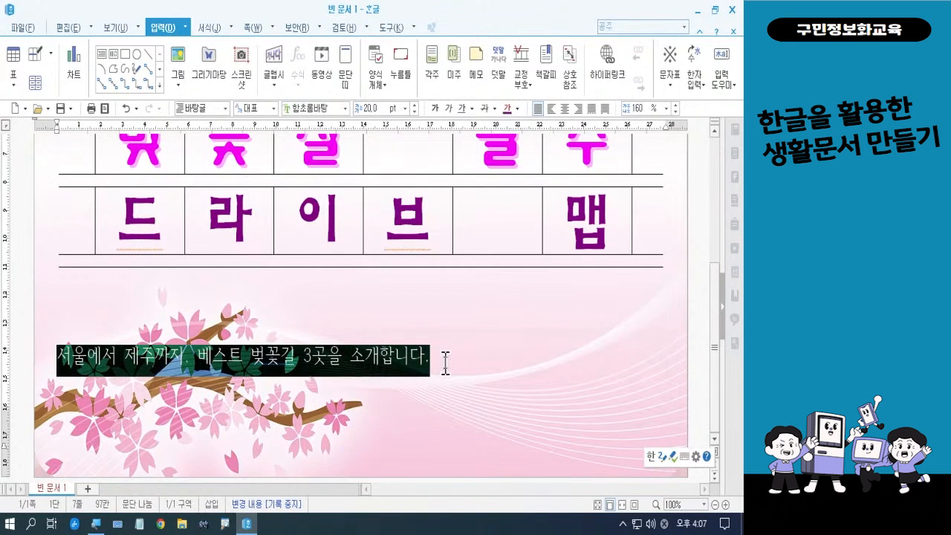
{"action": "key", "text": "alt+l"}
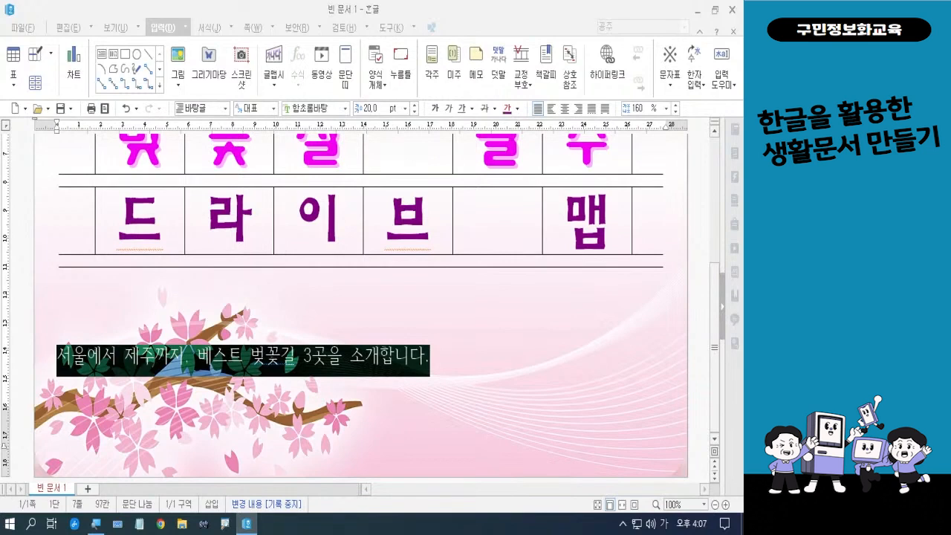
{"action": "key", "text": "Hangul"}
{"action": "key", "text": "Hangul"}
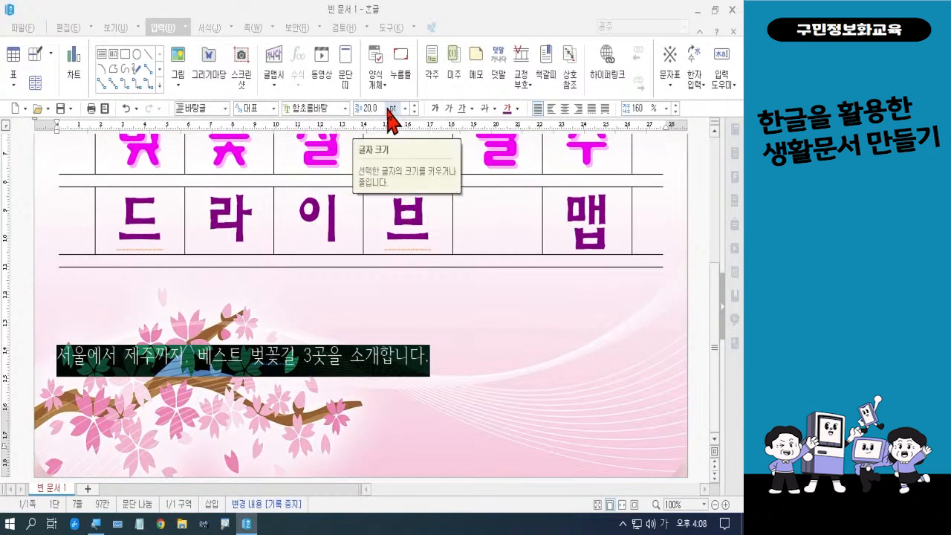
{"action": "left_click", "coordinate": [345, 109]}
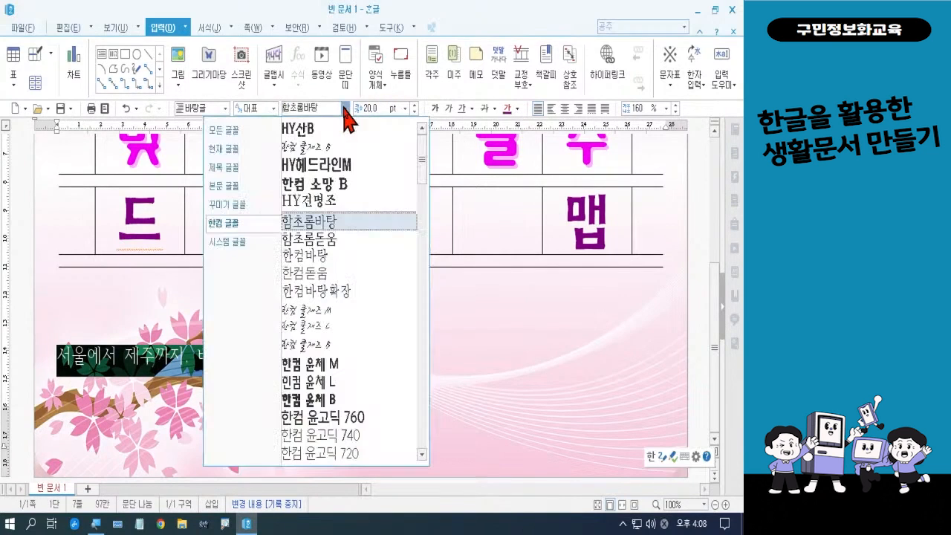
{"action": "left_click", "coordinate": [339, 196]}
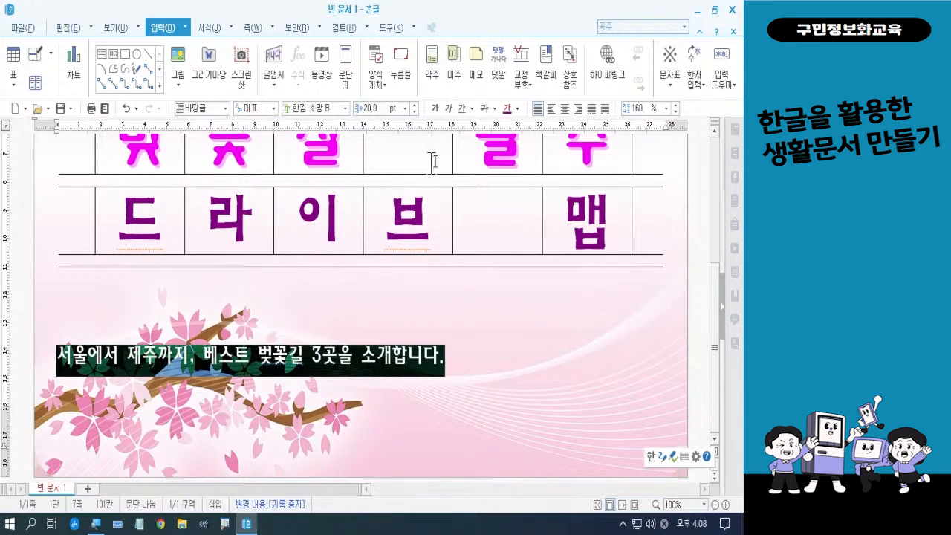
{"action": "left_click", "coordinate": [568, 111]}
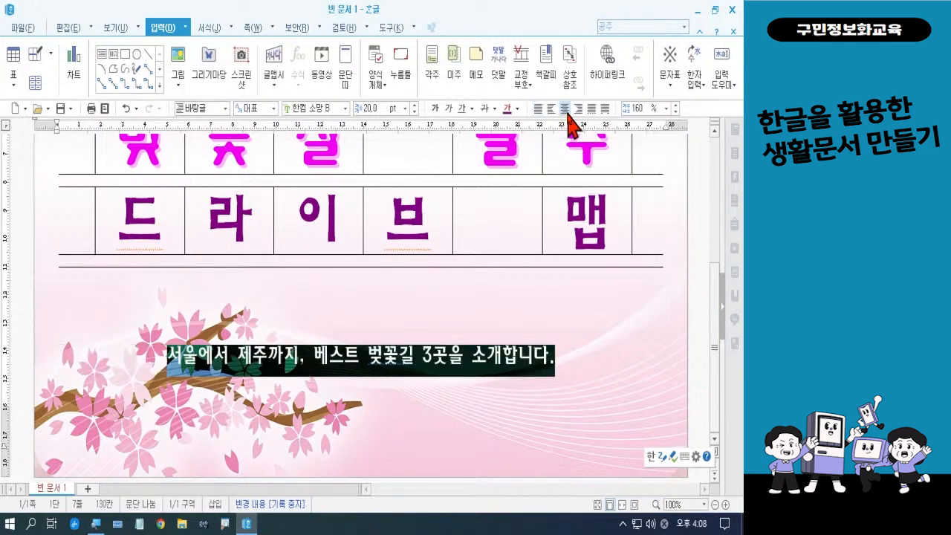
{"action": "left_click", "coordinate": [515, 303]}
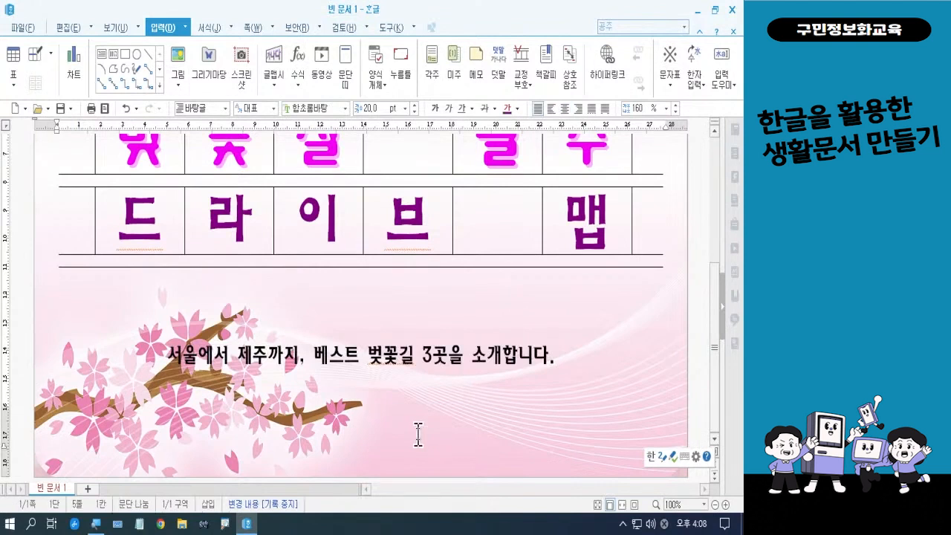
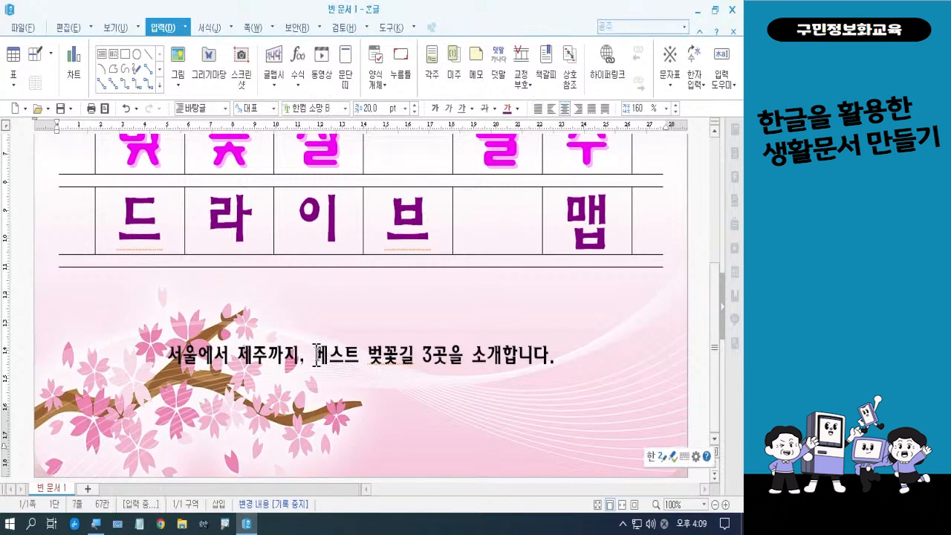
Step: Give the phrase 베스트 벚꽃길 3곳 in the closing sentence white text with magenta character shading (음영 색)
{"action": "left_click_drag", "start_coordinate": [315, 355], "coordinate": [446, 362]}
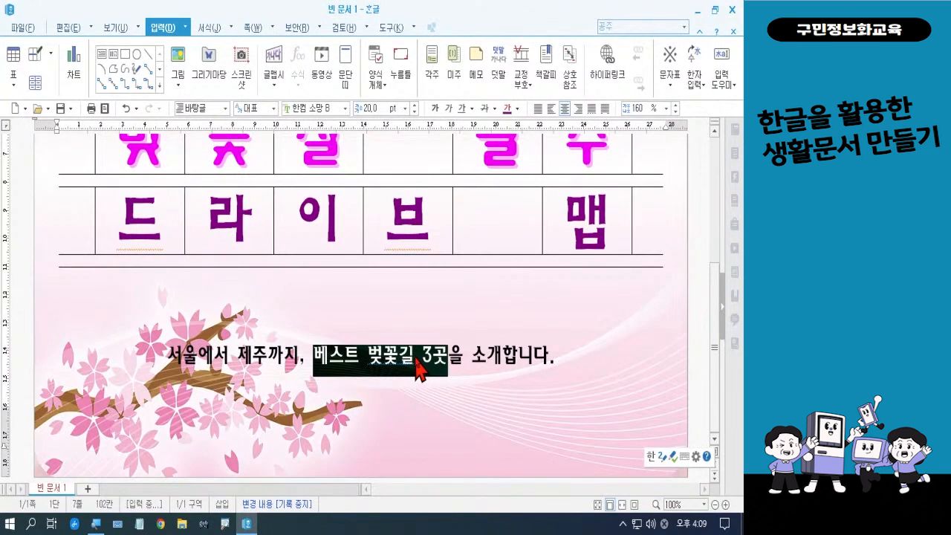
{"action": "right_click", "coordinate": [417, 364]}
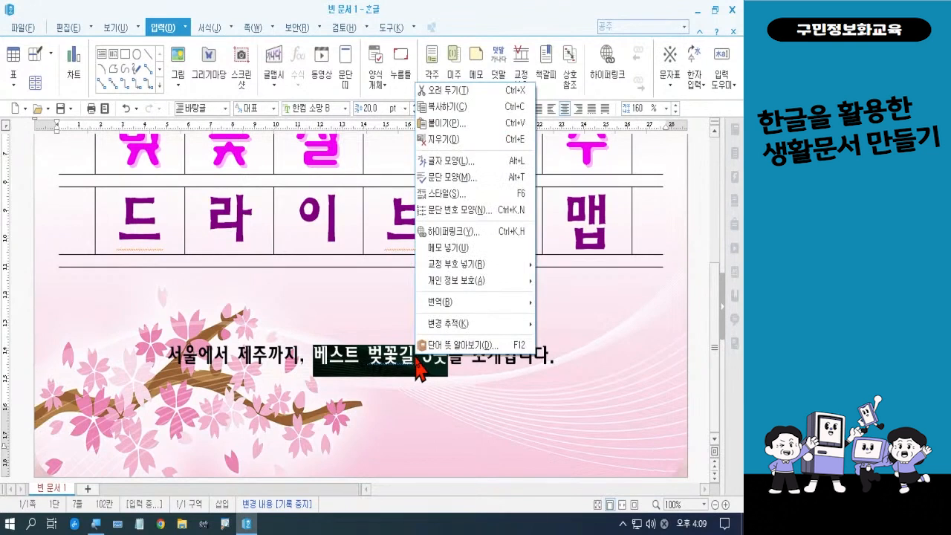
{"action": "left_click", "coordinate": [443, 160]}
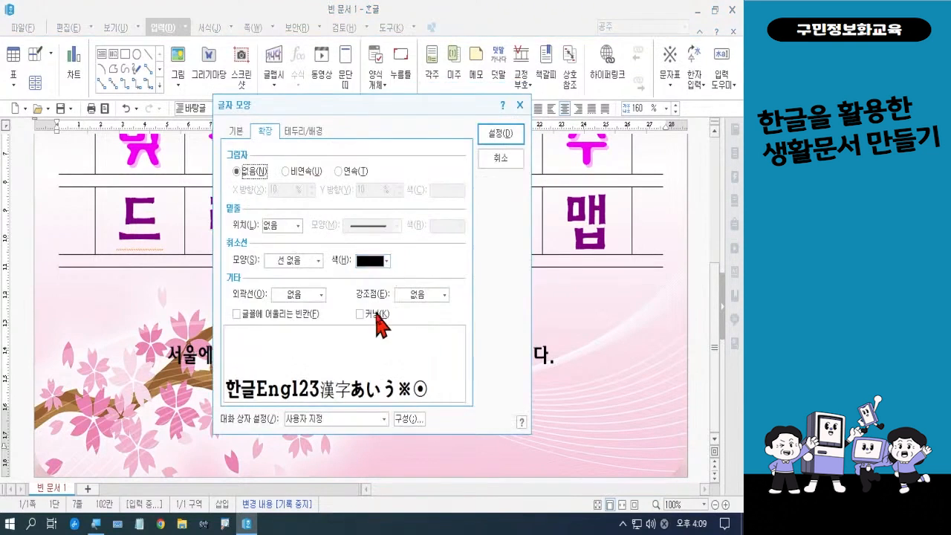
{"action": "left_click", "coordinate": [237, 133]}
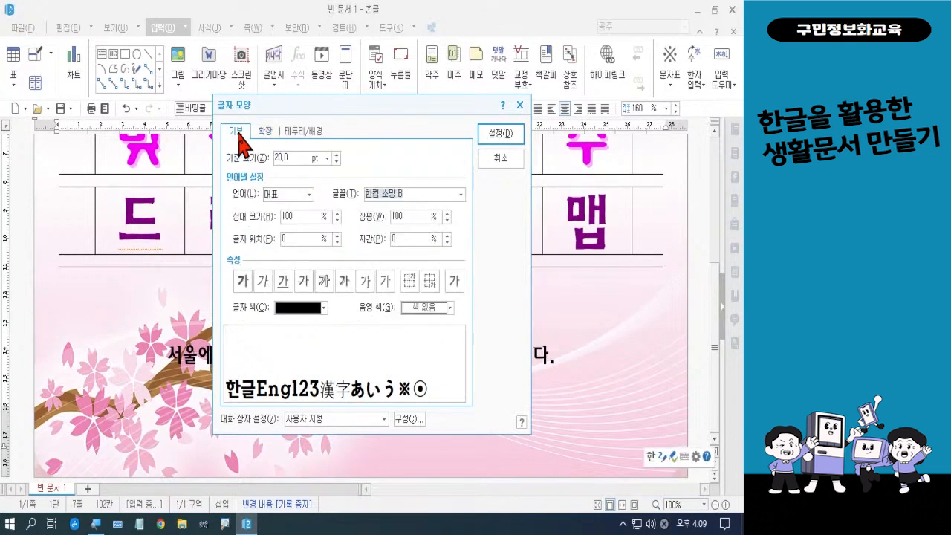
{"action": "left_click", "coordinate": [318, 311]}
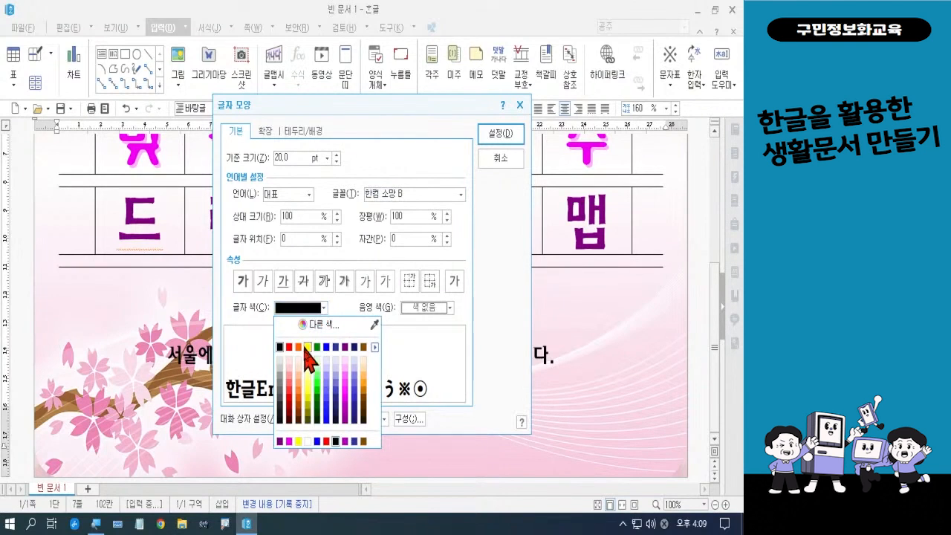
{"action": "left_click", "coordinate": [308, 443]}
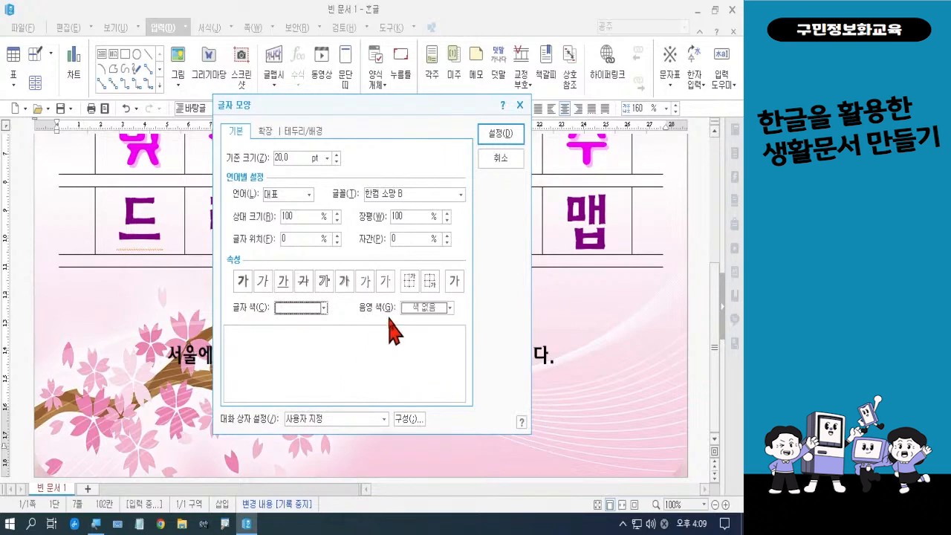
{"action": "left_click", "coordinate": [440, 309]}
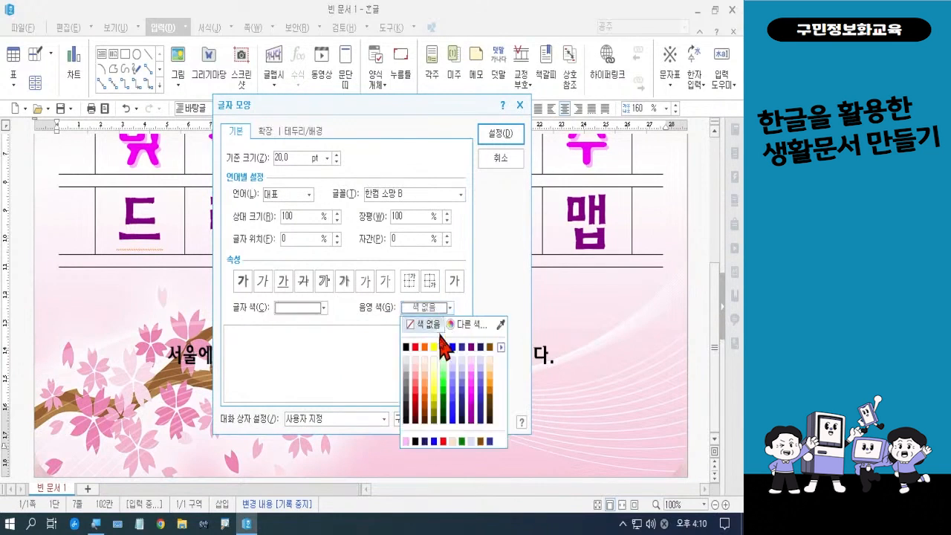
{"action": "left_click", "coordinate": [473, 408]}
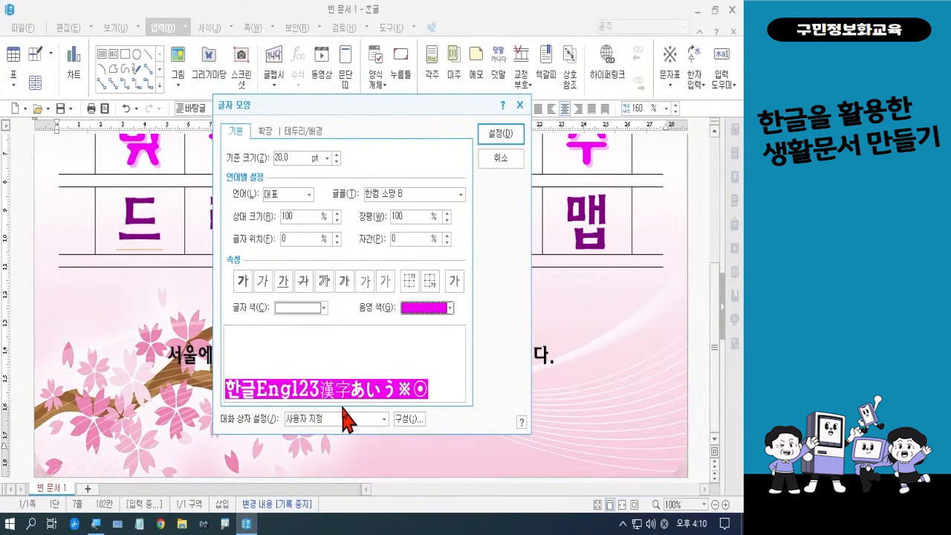
{"action": "left_click", "coordinate": [501, 142]}
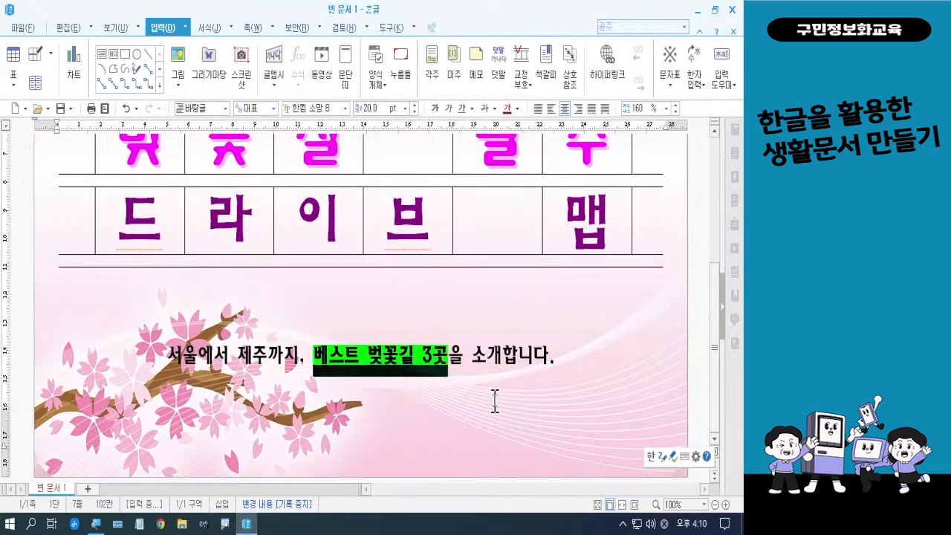
{"action": "left_click", "coordinate": [494, 402]}
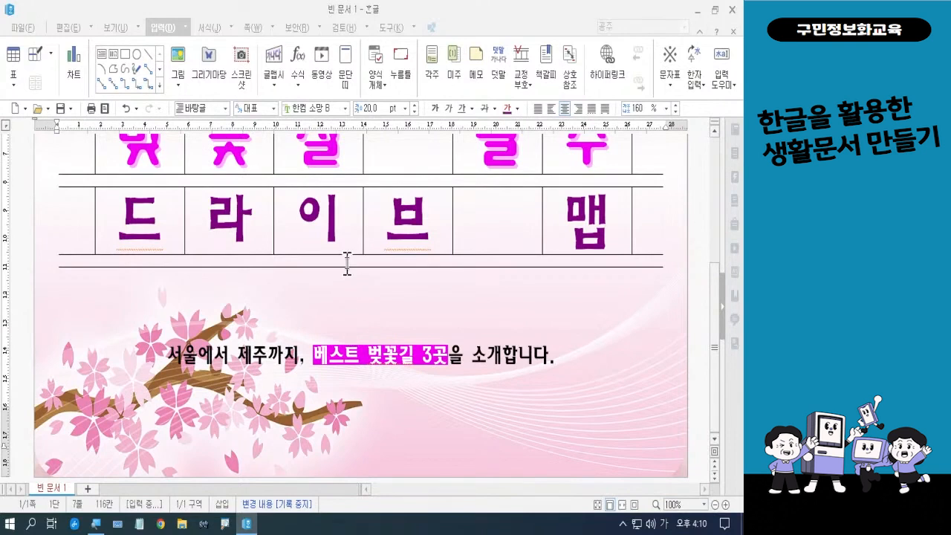
Step: Delete one blank line between the table and the closing sentence
{"action": "left_click", "coordinate": [342, 315]}
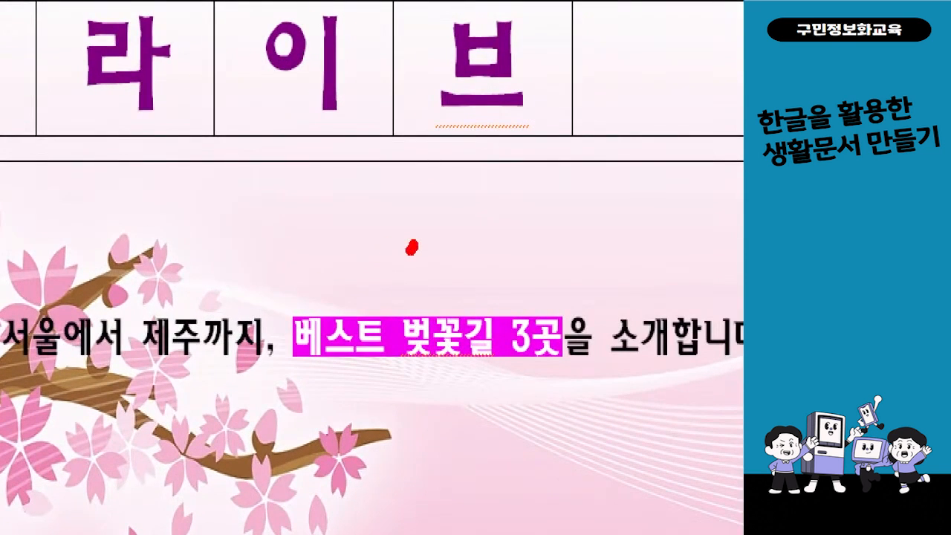
{"action": "mouse_move", "coordinate": [411, 247]}
{"action": "left_mouse_down"}
{"action": "mouse_move", "coordinate": [402, 226]}
{"action": "mouse_move", "coordinate": [360, 279]}
{"action": "left_mouse_up"}
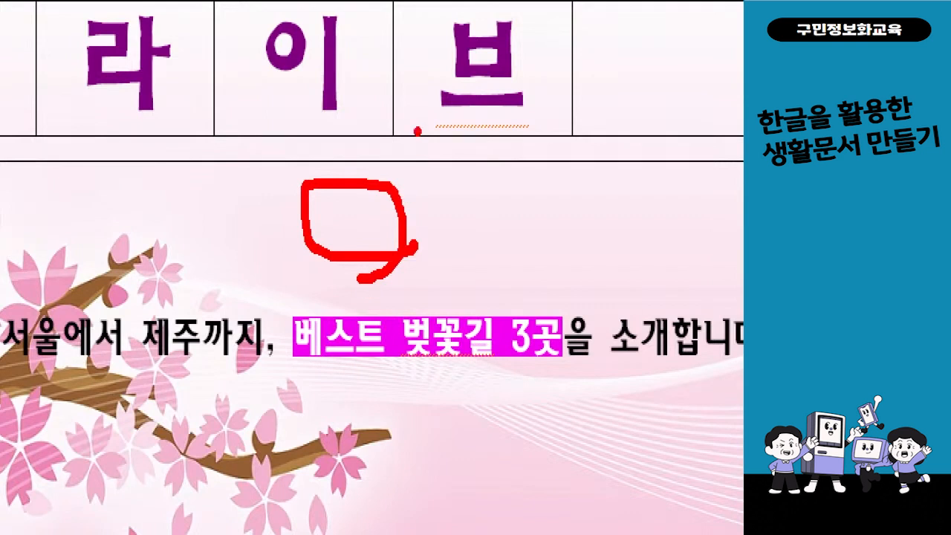
{"action": "mouse_move", "coordinate": [418, 134]}
{"action": "left_mouse_down"}
{"action": "mouse_move", "coordinate": [396, 170]}
{"action": "mouse_move", "coordinate": [410, 330]}
{"action": "left_mouse_up"}
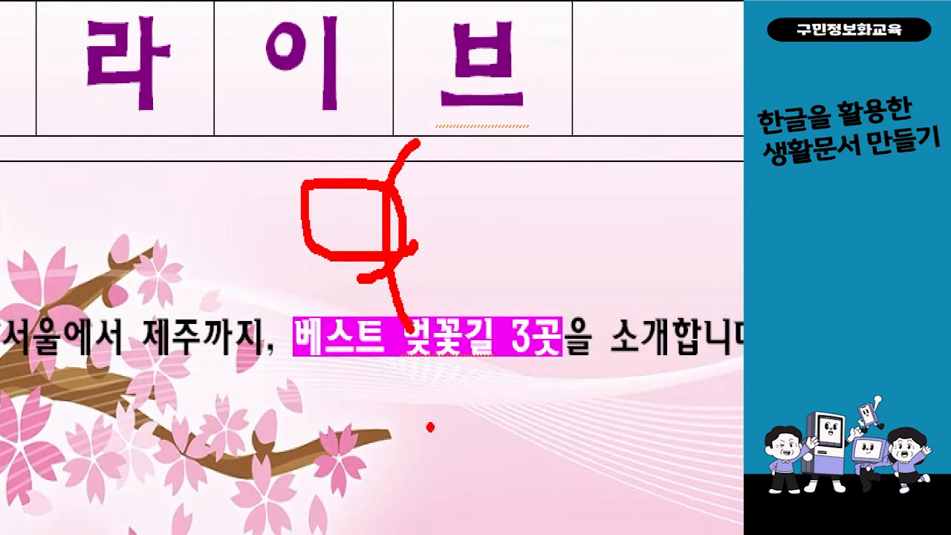
{"action": "key", "text": "Escape"}
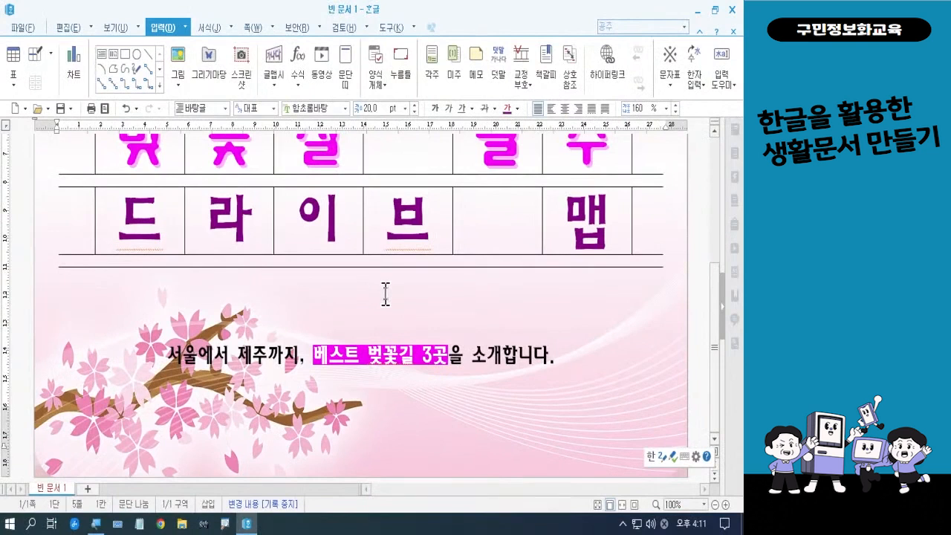
{"action": "key", "text": "Delete"}
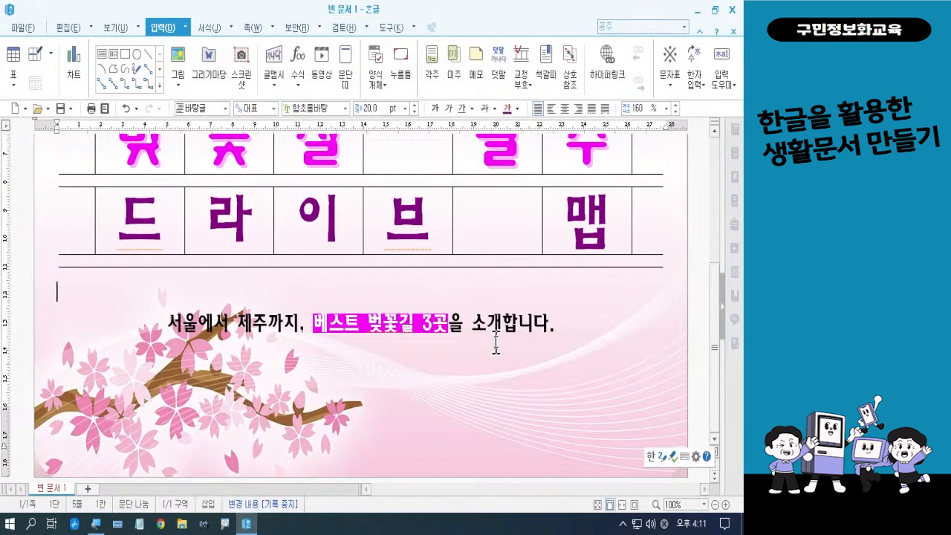
{"action": "left_click", "coordinate": [489, 399]}
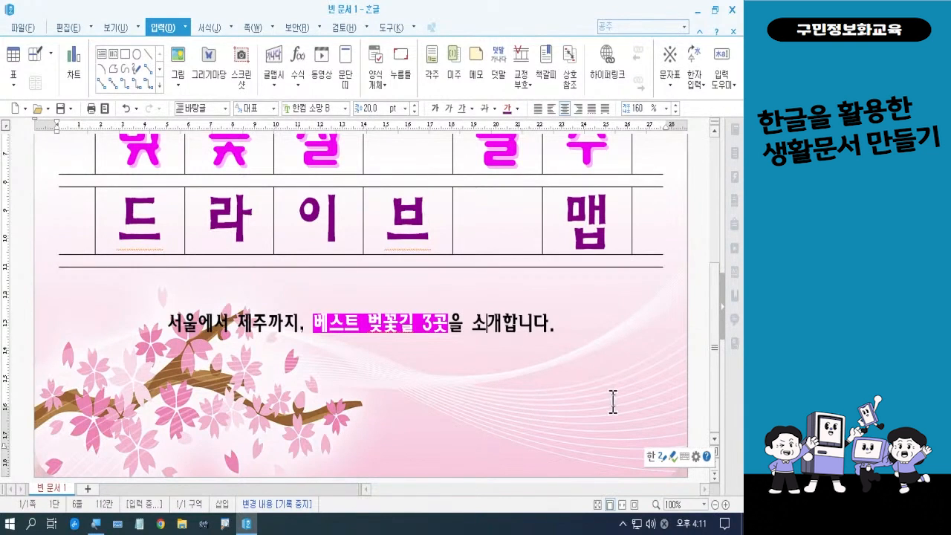
Step: Minimise the document window and switch to Microsoft Edge from the desktop
{"action": "scroll", "coordinate": [613, 401], "scroll_direction": "up", "scroll_amount": 5}
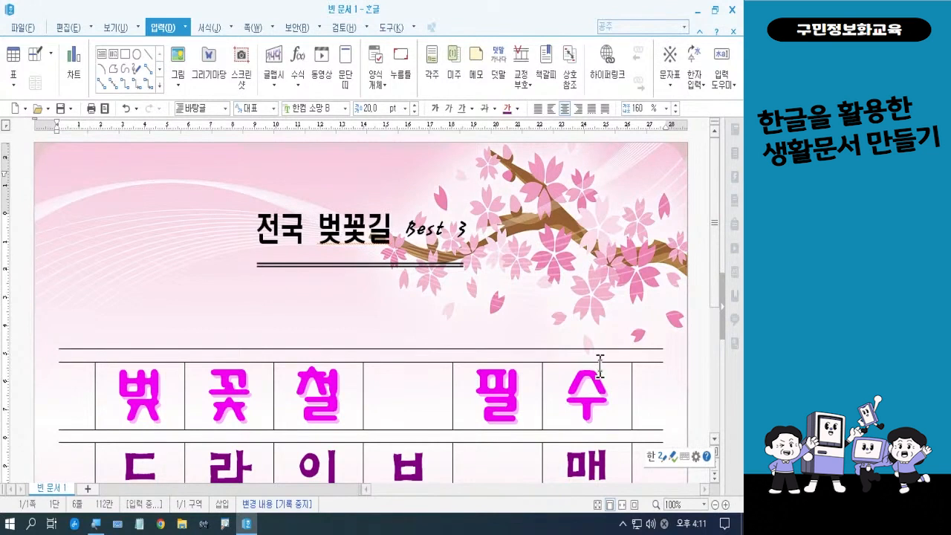
{"action": "scroll", "coordinate": [600, 364], "scroll_direction": "down", "scroll_amount": 3}
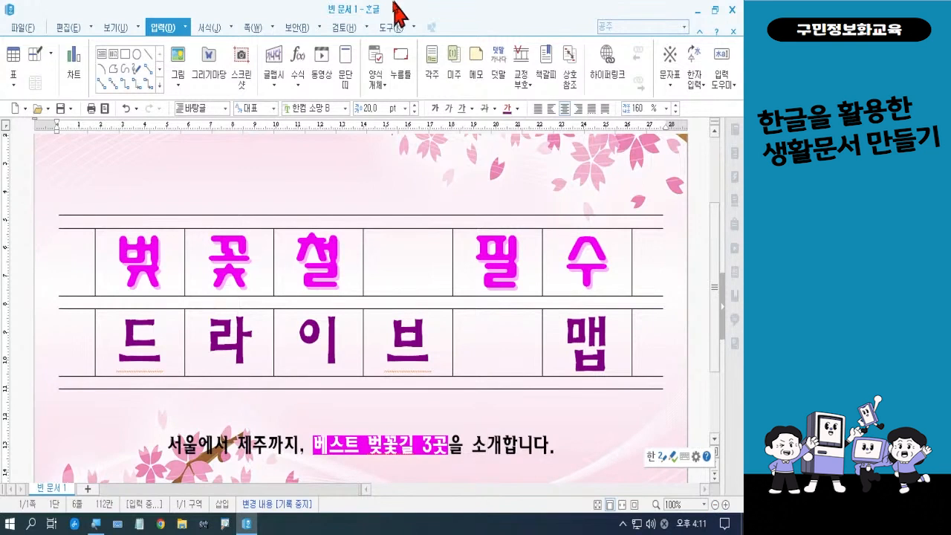
{"action": "left_click", "coordinate": [695, 12]}
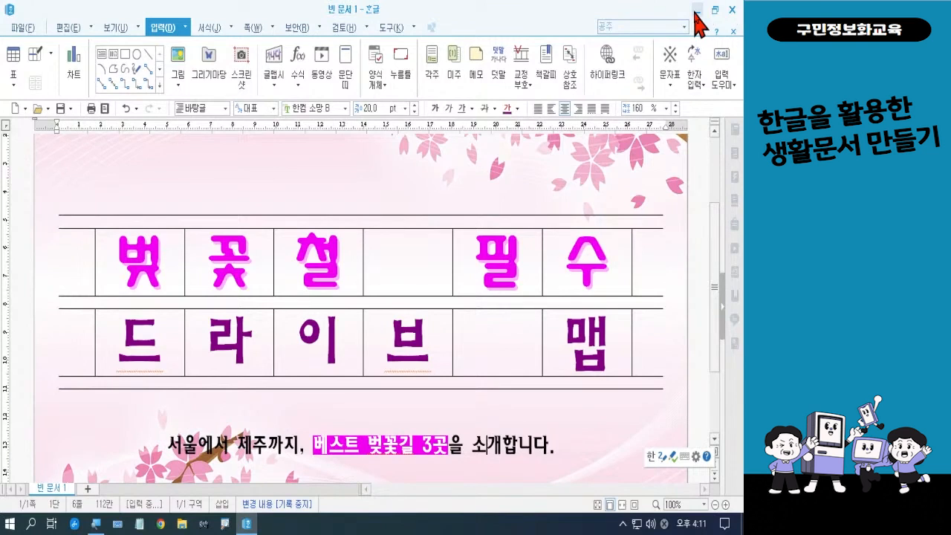
{"action": "left_click", "coordinate": [697, 9]}
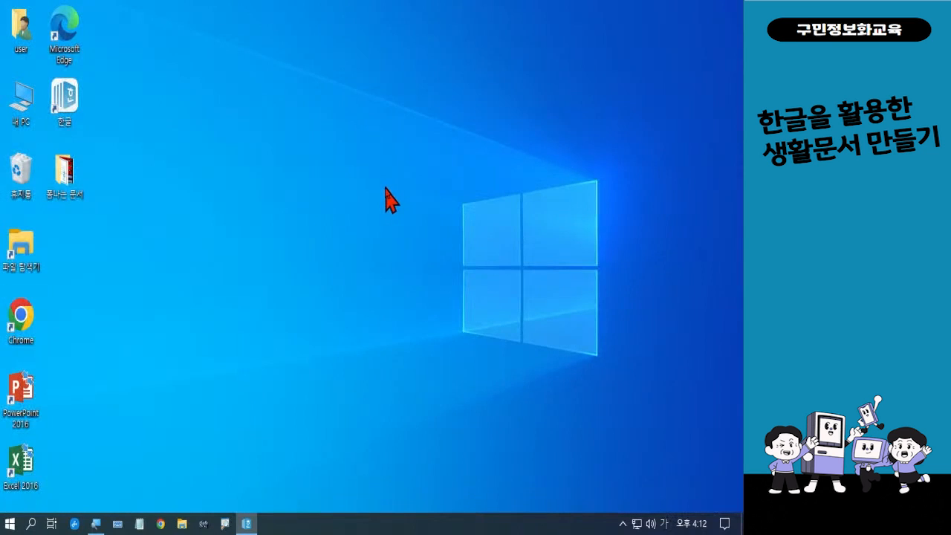
{"action": "double_click", "coordinate": [75, 43]}
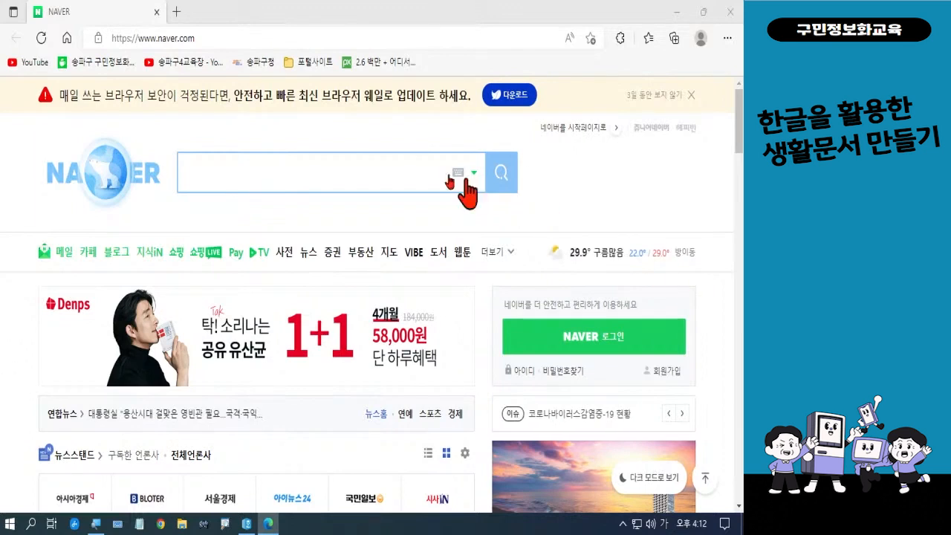
Step: Search Naver for 픽사베이 and open the pixabay.com result
{"action": "left_click", "coordinate": [344, 175]}
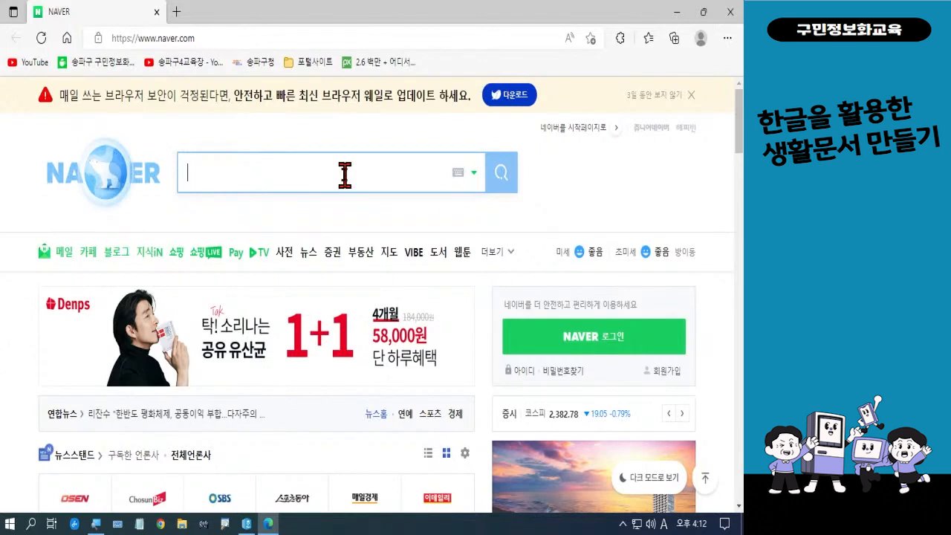
{"action": "key", "text": "Hangul"}
{"action": "type", "text": "픽사베"}
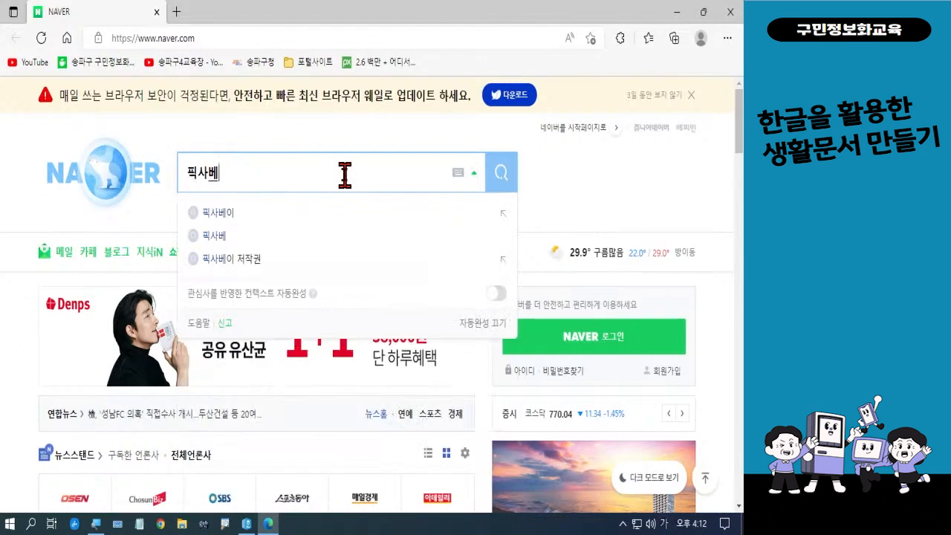
{"action": "type", "text": "이"}
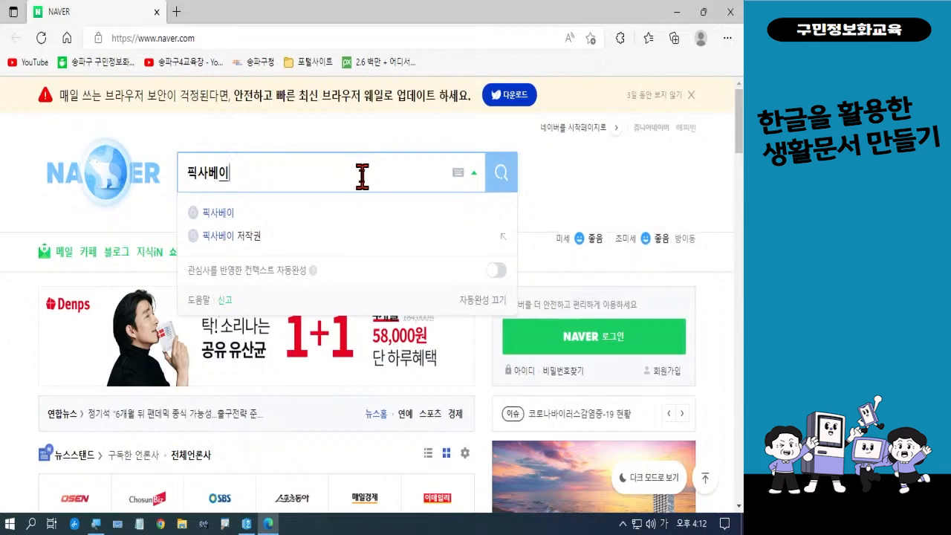
{"action": "left_click", "coordinate": [489, 184]}
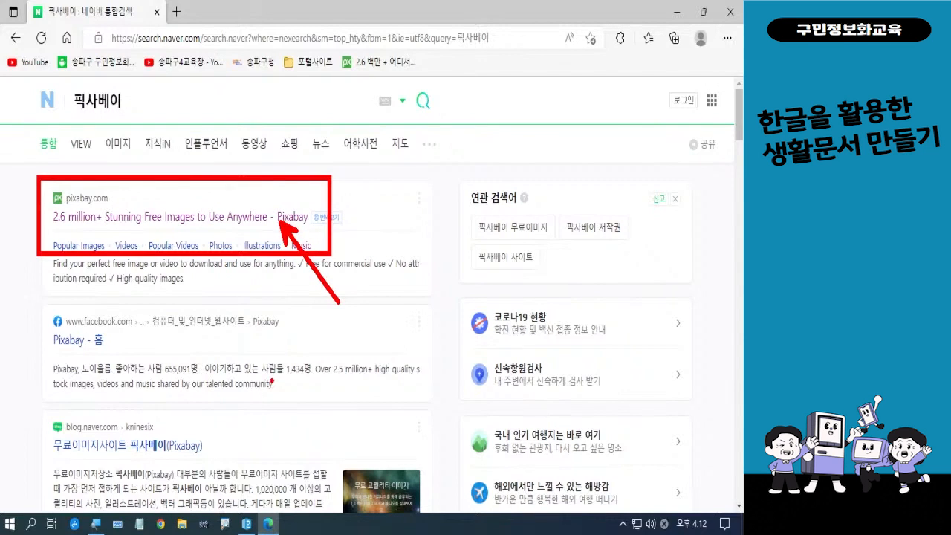
{"action": "left_click", "coordinate": [245, 217]}
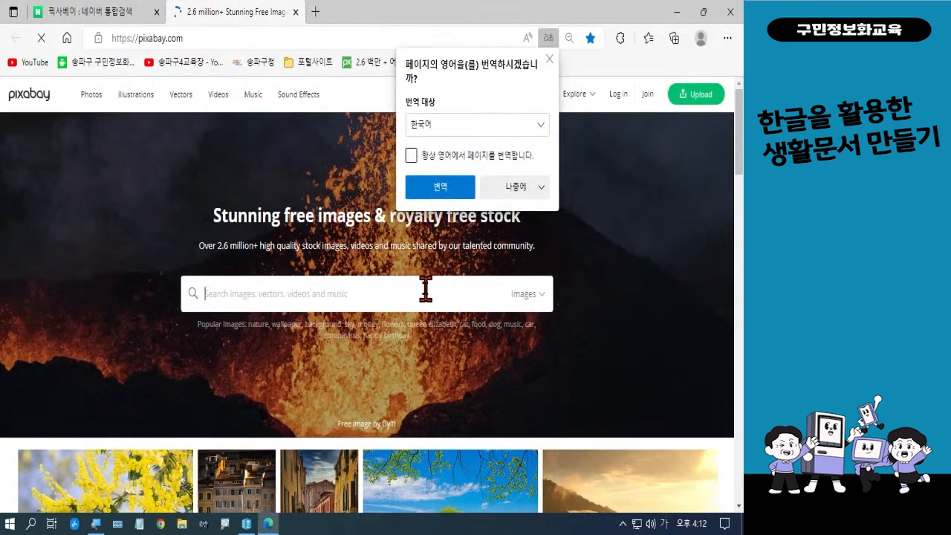
Step: Dismiss the page translation offer and search Pixabay's vector graphics (벡터 그래픽) for 벚꽃
{"action": "left_click", "coordinate": [550, 58]}
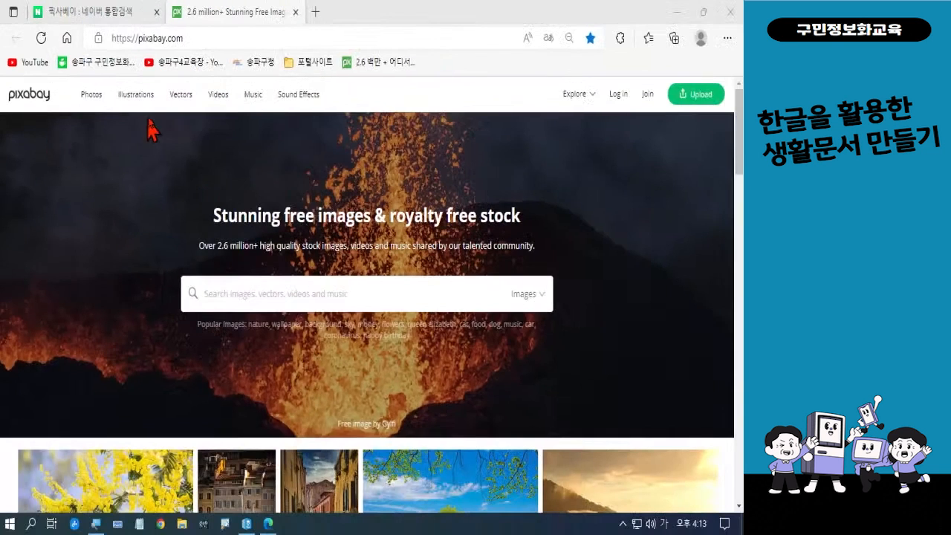
{"action": "left_click", "coordinate": [359, 179]}
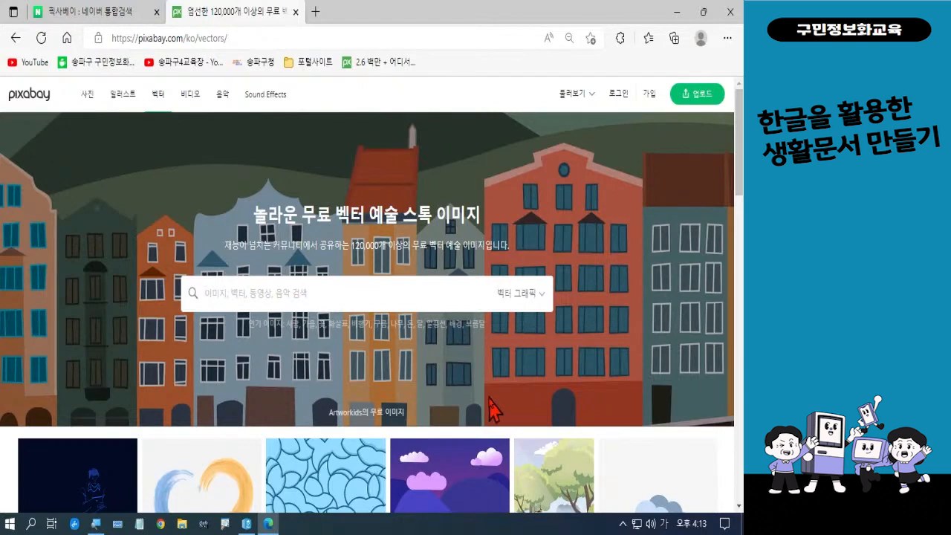
{"action": "type", "text": "벚꽃"}
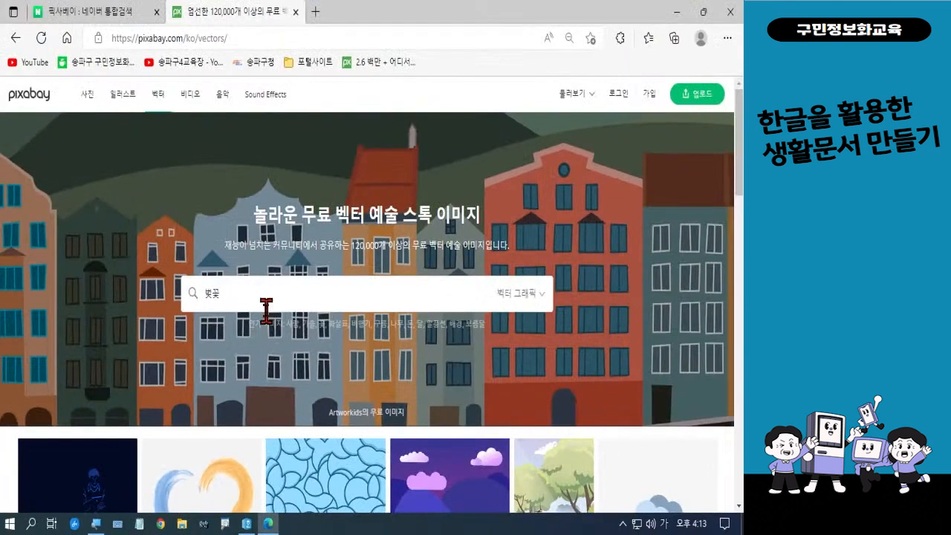
{"action": "key", "text": "Return"}
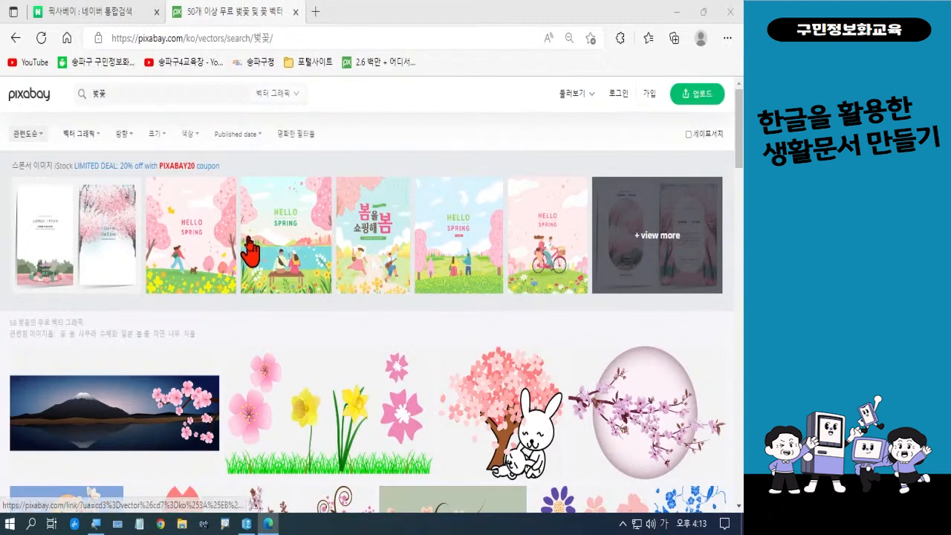
Step: Open the coral five-petal cherry blossom with yellow stamens from the 벚꽃 vector results
{"action": "scroll", "coordinate": [250, 251], "scroll_direction": "down", "scroll_amount": 3}
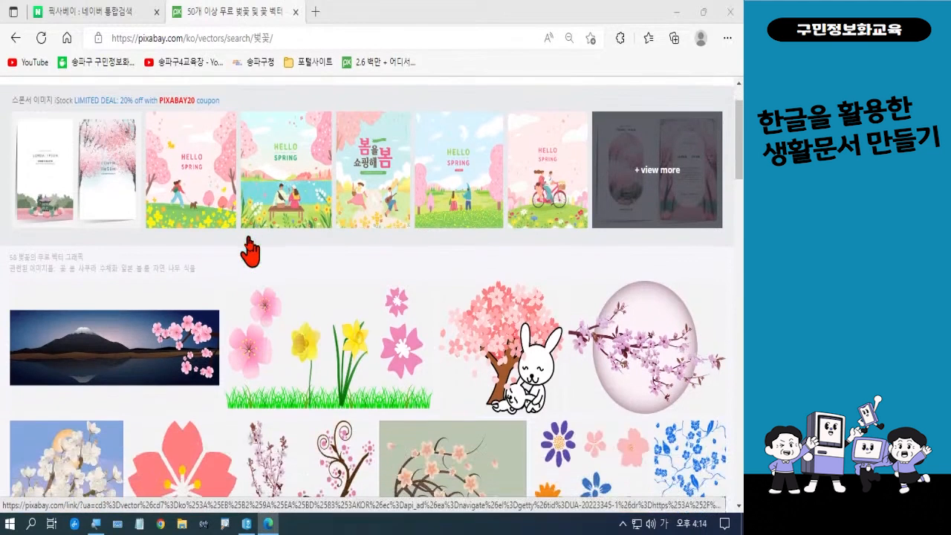
{"action": "scroll", "coordinate": [251, 251], "scroll_direction": "down", "scroll_amount": 1}
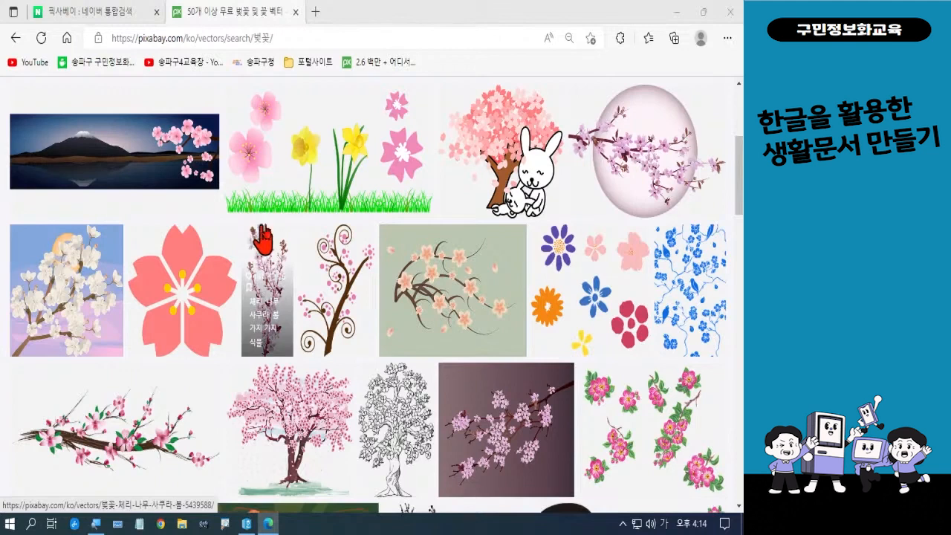
{"action": "scroll", "coordinate": [398, 237], "scroll_direction": "down", "scroll_amount": 1}
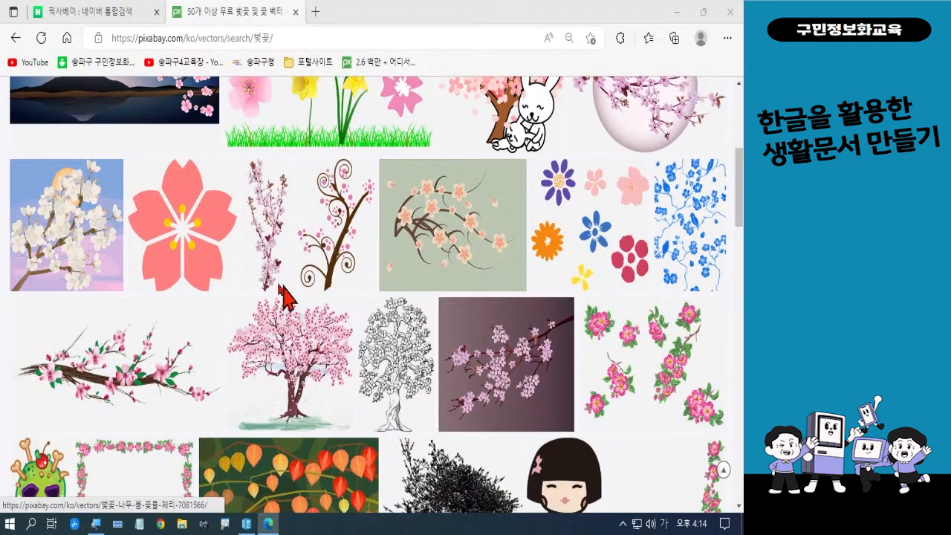
{"action": "left_click", "coordinate": [198, 222]}
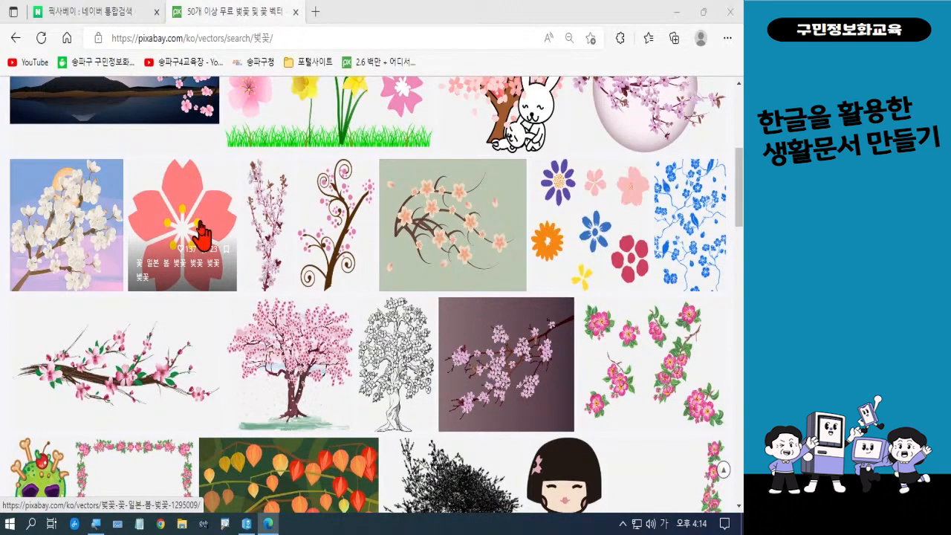
{"action": "left_click", "coordinate": [201, 235]}
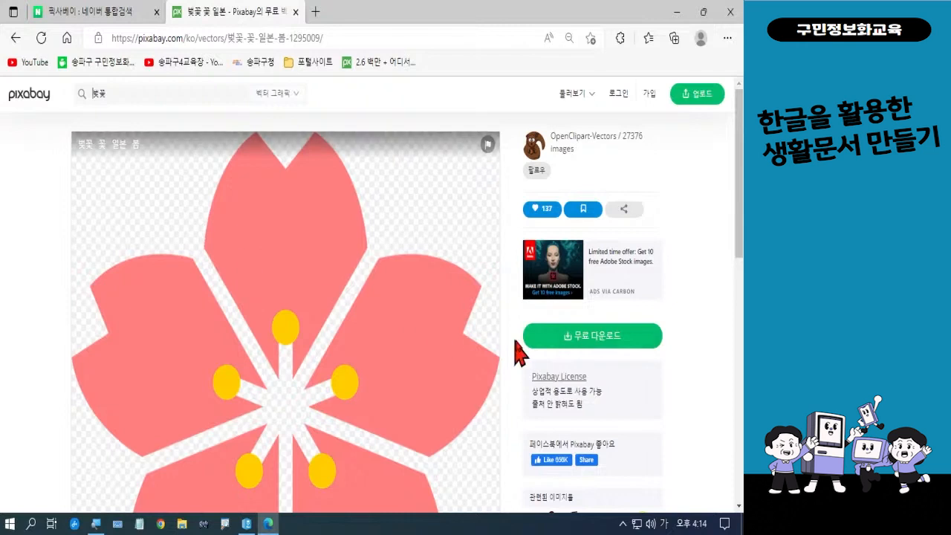
Step: Download the coral blossom as a 640×610 PNG into the desktop folder 폼나는 문서 > 폼나는 문서 2회차, keeping the suggested file name
{"action": "left_click", "coordinate": [582, 344]}
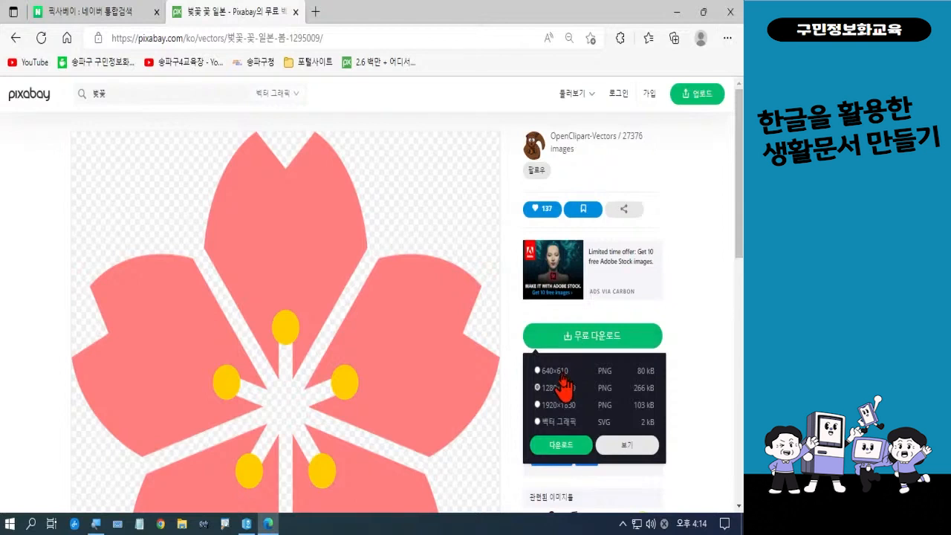
{"action": "left_click", "coordinate": [560, 375]}
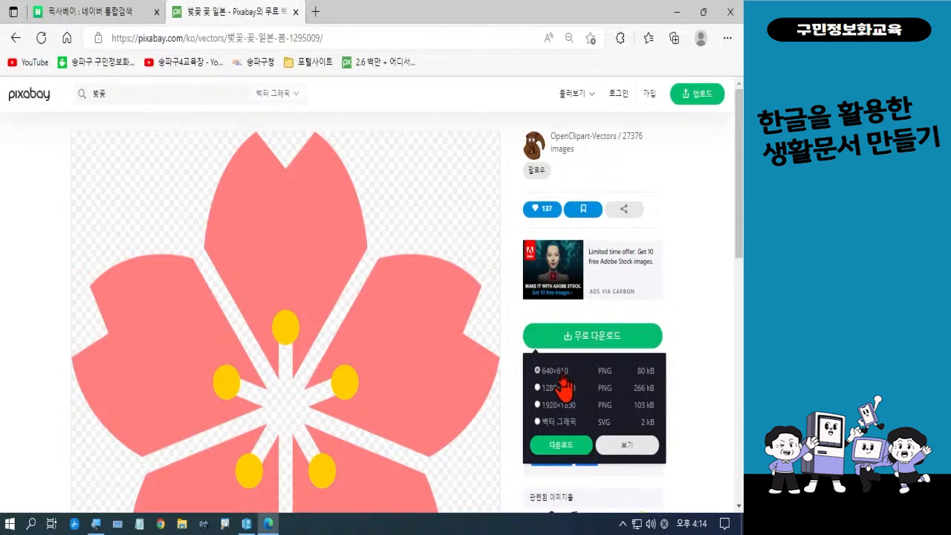
{"action": "left_click", "coordinate": [562, 445]}
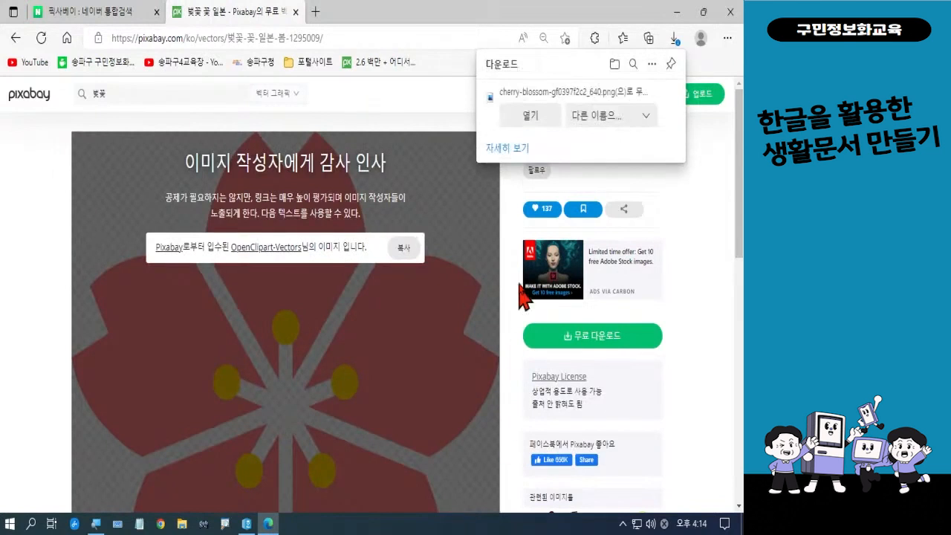
{"action": "left_click", "coordinate": [589, 125]}
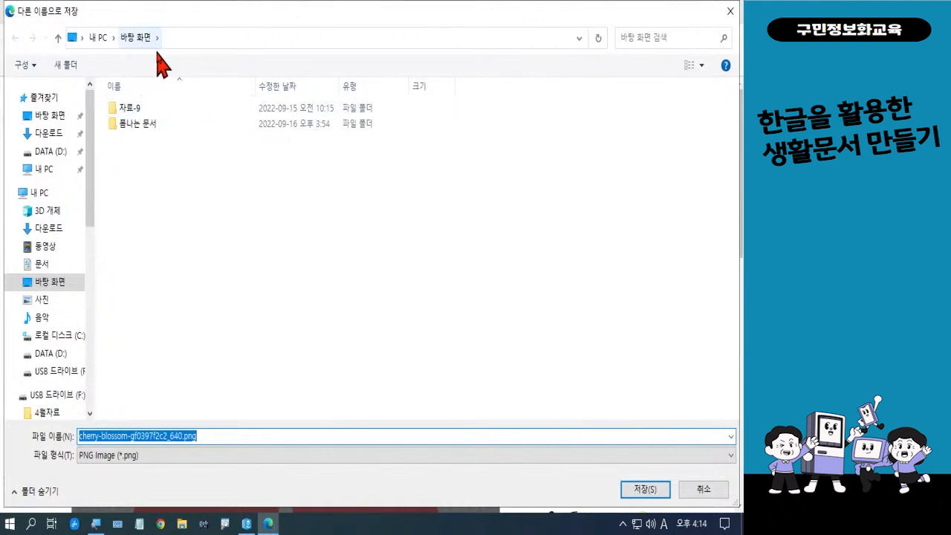
{"action": "double_click", "coordinate": [146, 124]}
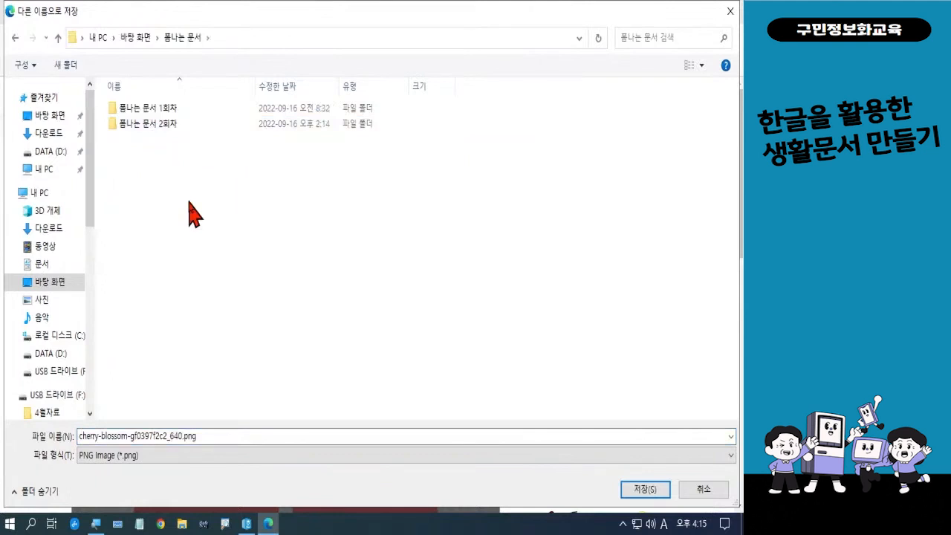
{"action": "double_click", "coordinate": [175, 126]}
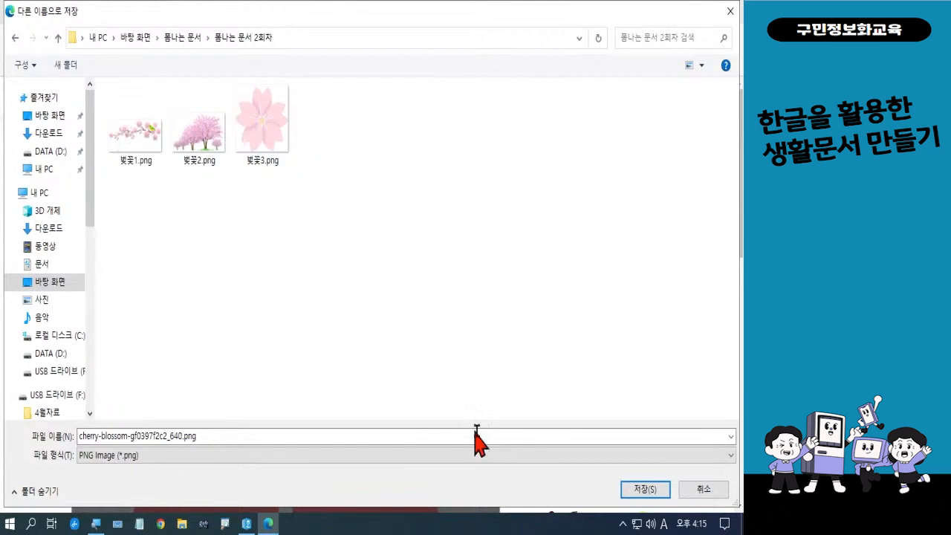
{"action": "left_click", "coordinate": [644, 489]}
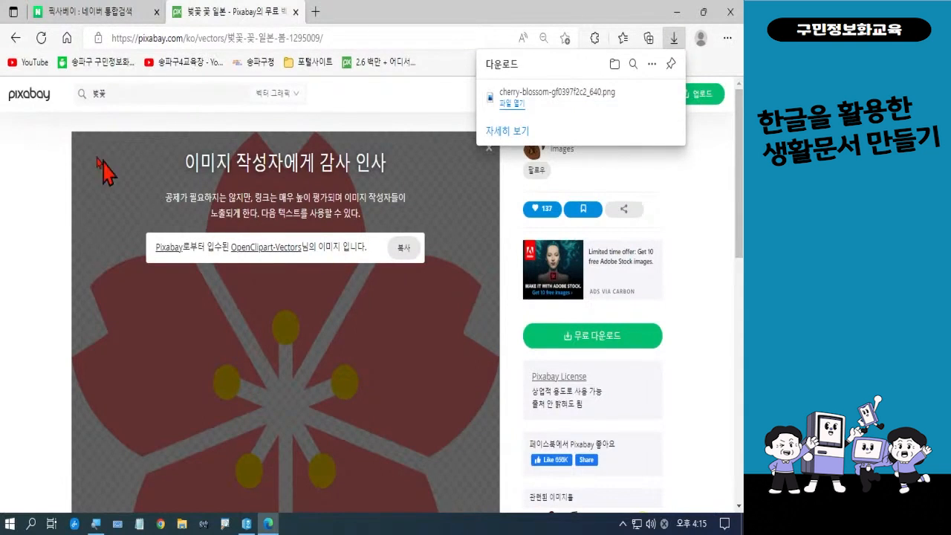
Step: Return to the 벚꽃 results and download the deep-pink sakura blossom as a 640×610 PNG into the 폼나는 문서 2회차 folder
{"action": "left_click", "coordinate": [15, 38]}
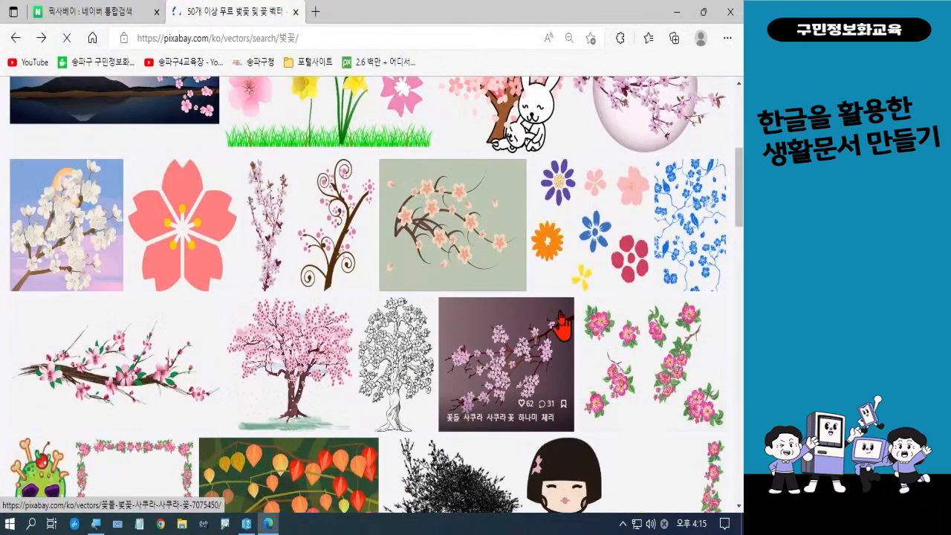
{"action": "scroll", "coordinate": [561, 324], "scroll_direction": "down", "scroll_amount": 5}
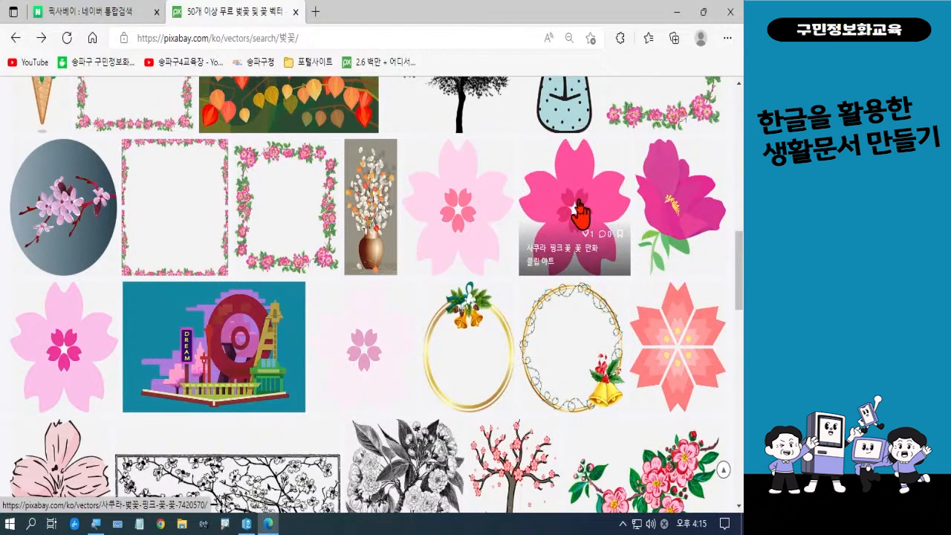
{"action": "left_click", "coordinate": [558, 242]}
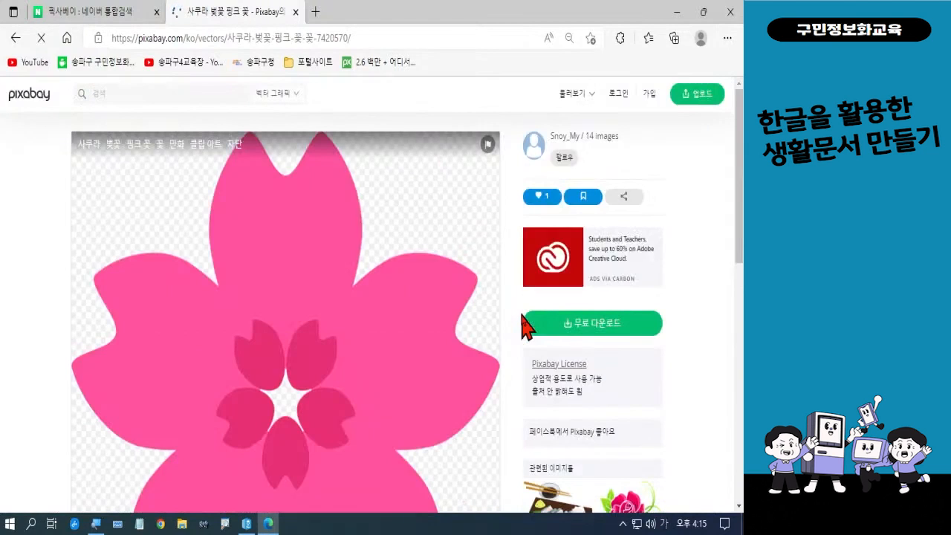
{"action": "left_click", "coordinate": [575, 334]}
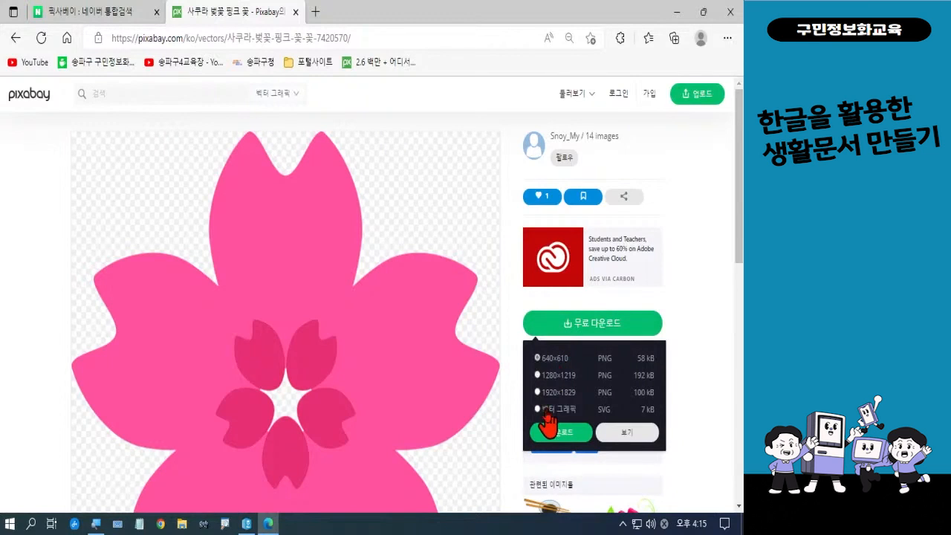
{"action": "left_click", "coordinate": [559, 438]}
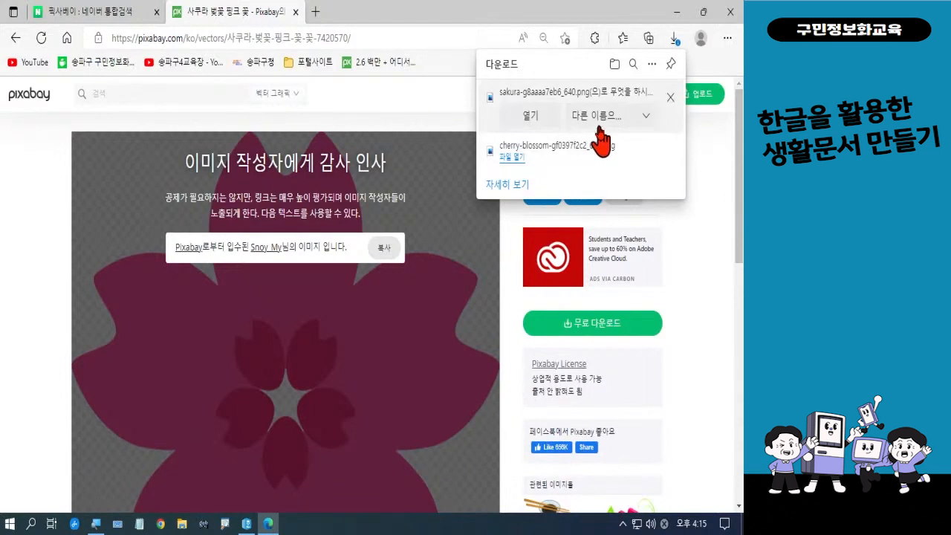
{"action": "left_click", "coordinate": [598, 130]}
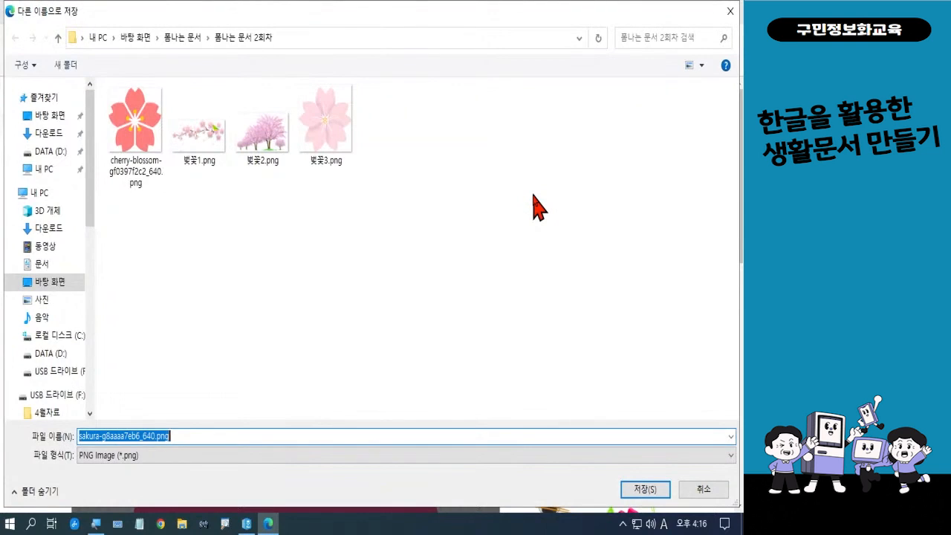
{"action": "left_click", "coordinate": [646, 490]}
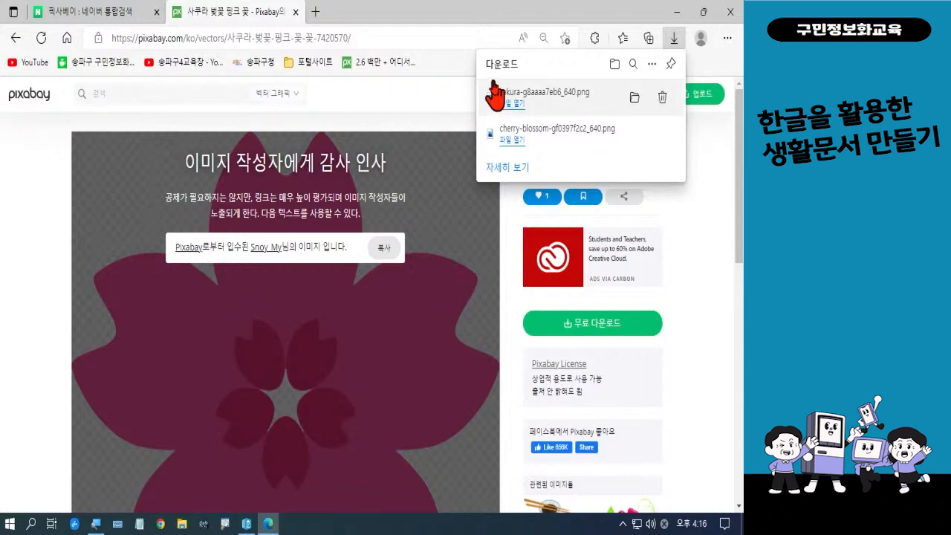
Step: Close the browser and switch back to the Hangul document at its 전국 벚꽃길 Best 3 title
{"action": "left_click", "coordinate": [730, 12]}
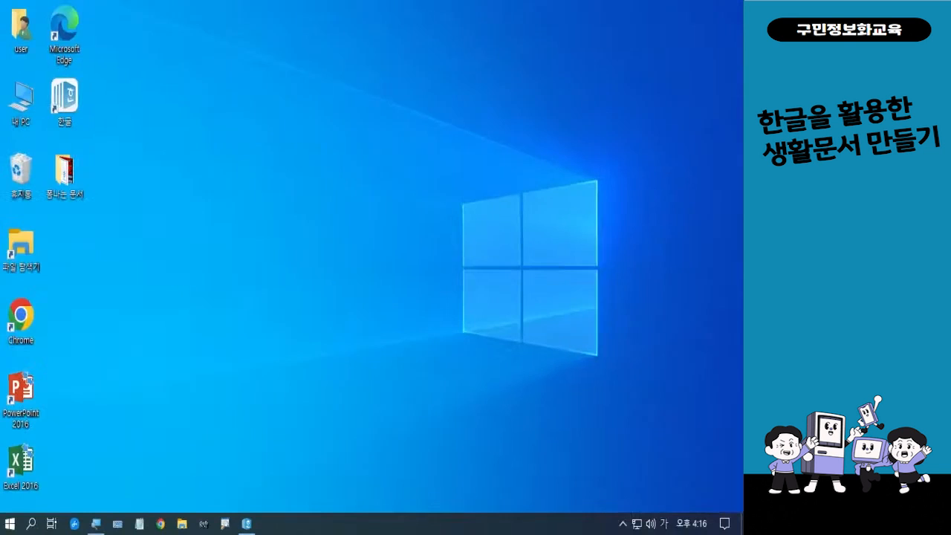
{"action": "left_click", "coordinate": [246, 524]}
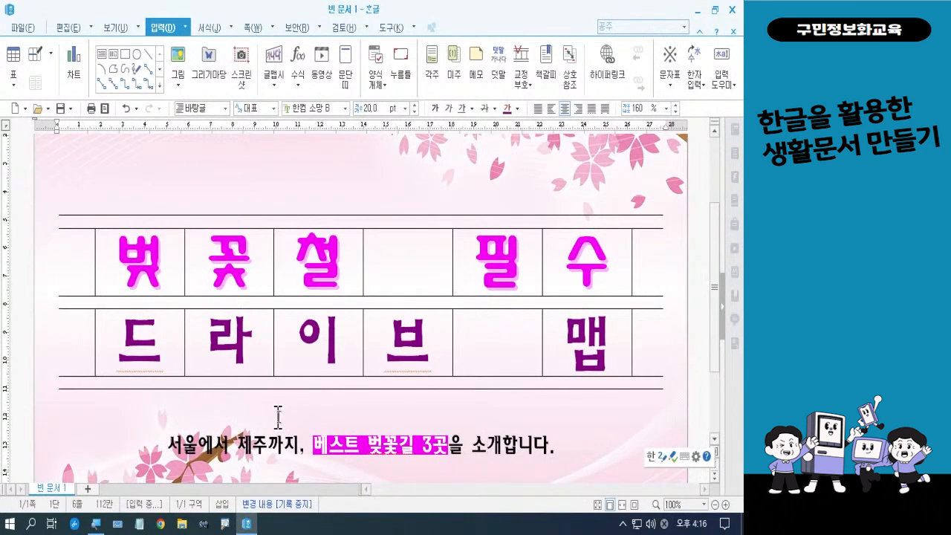
{"action": "scroll", "coordinate": [399, 403], "scroll_direction": "up", "scroll_amount": 3}
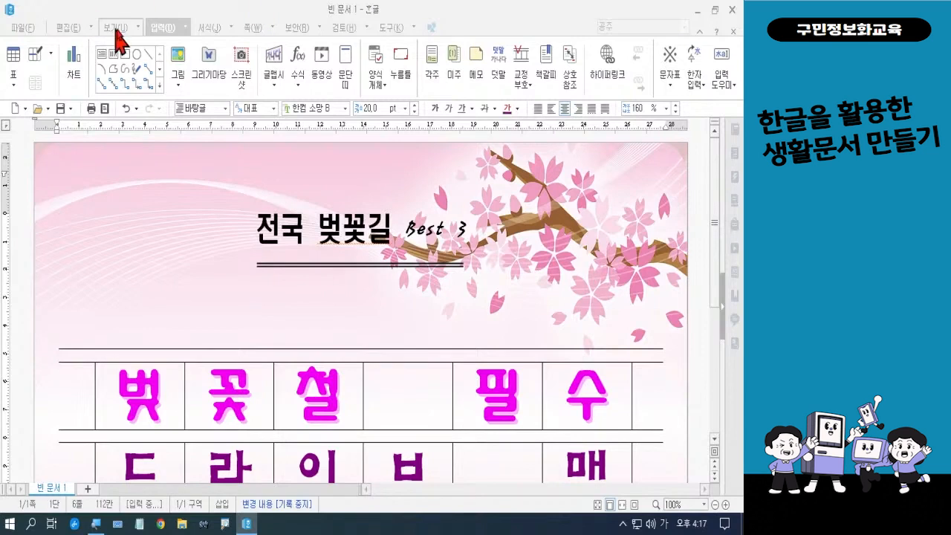
Step: Start inserting a picture and browse to the desktop folder 폼나는 문서 > 폼나는 문서 2회차
{"action": "left_click", "coordinate": [159, 34]}
{"action": "left_click", "coordinate": [176, 58]}
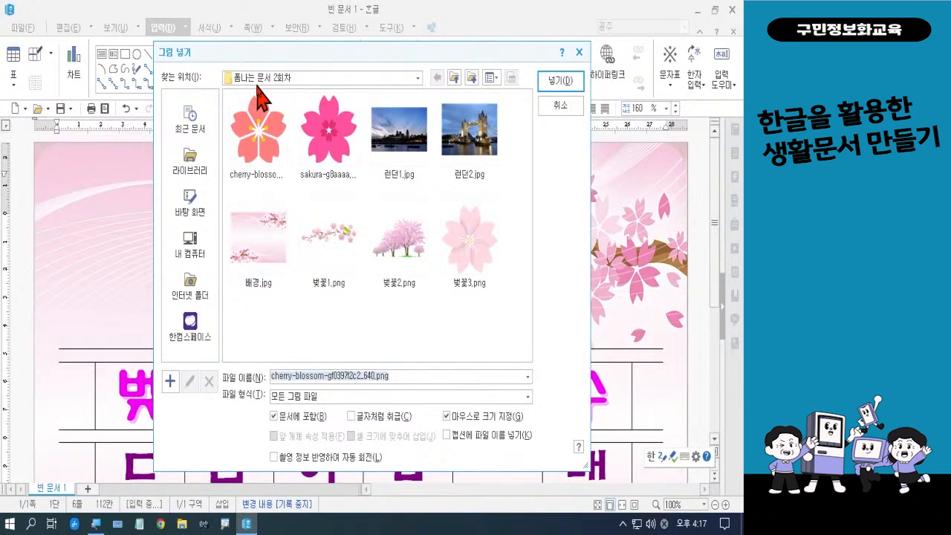
{"action": "left_click", "coordinate": [186, 206]}
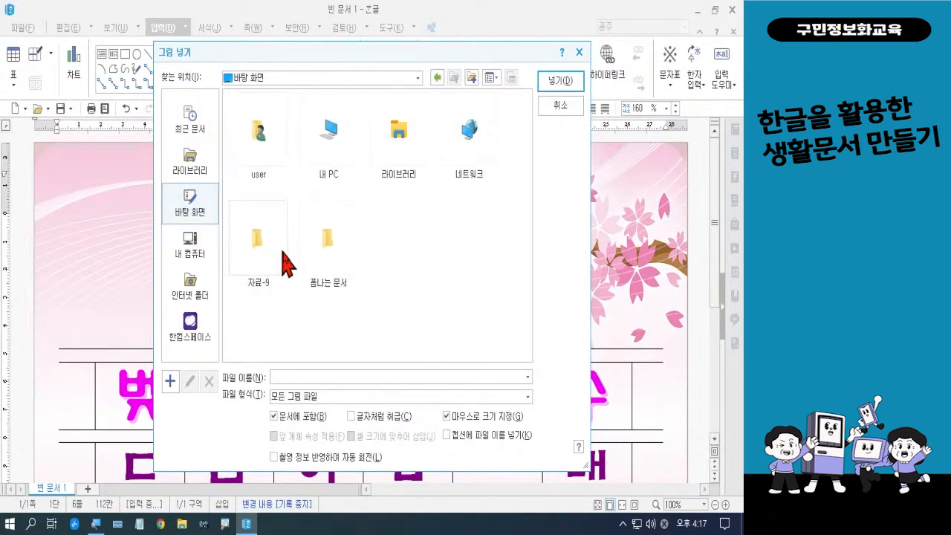
{"action": "double_click", "coordinate": [329, 274]}
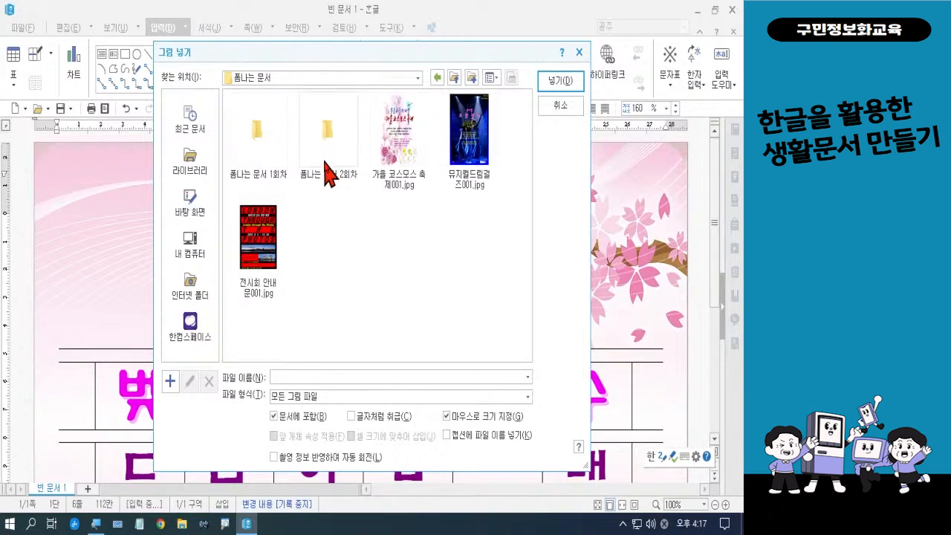
{"action": "double_click", "coordinate": [327, 148]}
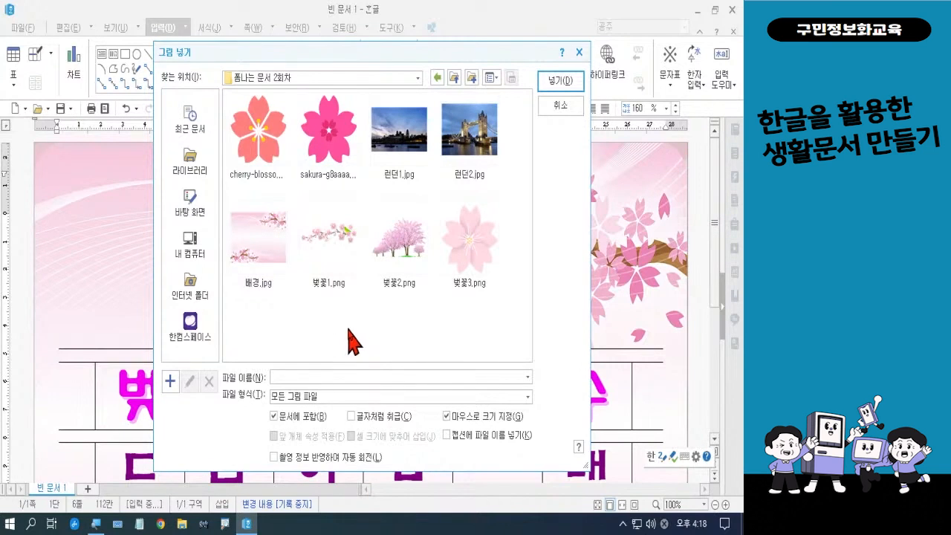
Step: Insert 벚꽃1.png in the page's upper-left corner, drawn from the corner at about 77 × 37 mm
{"action": "left_click", "coordinate": [332, 270]}
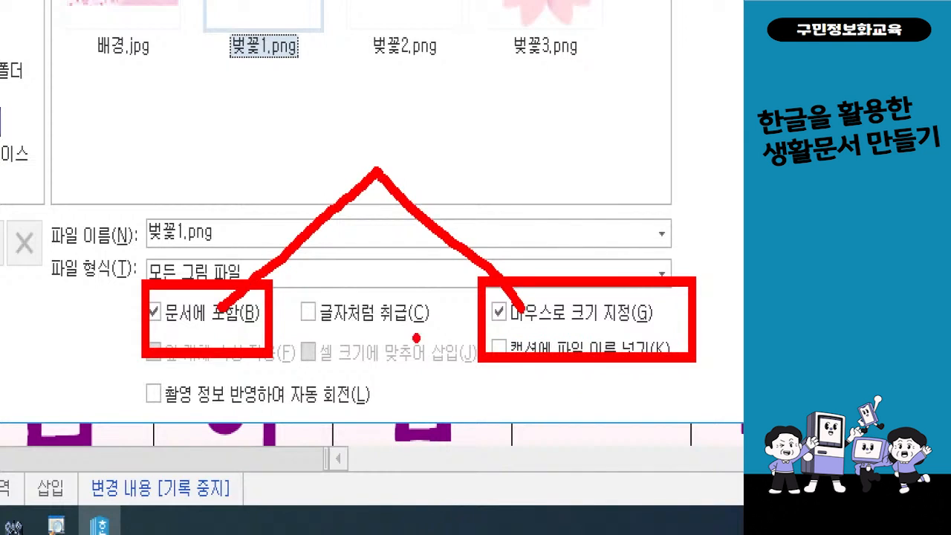
{"action": "left_click_drag", "start_coordinate": [416, 279], "coordinate": [320, 349]}
{"action": "left_click_drag", "start_coordinate": [311, 267], "coordinate": [417, 429]}
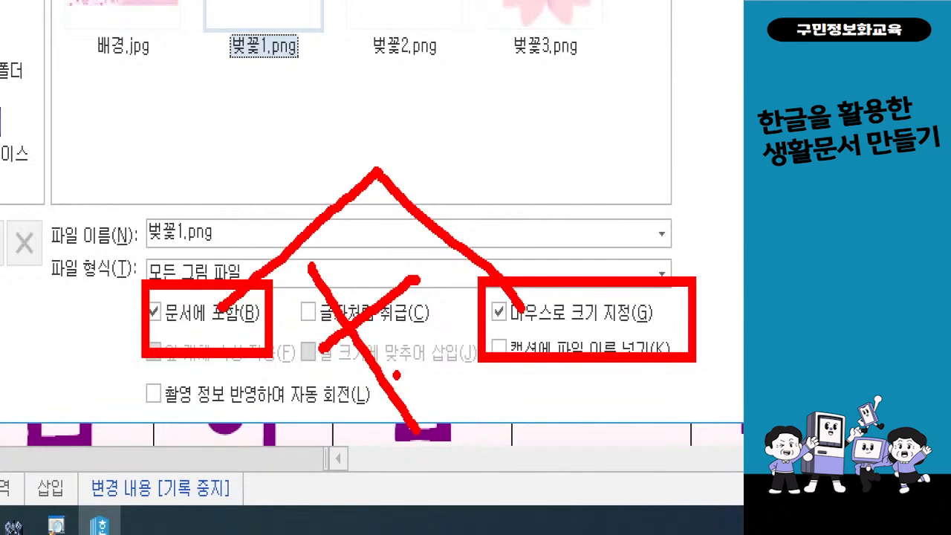
{"action": "key", "text": "Escape"}
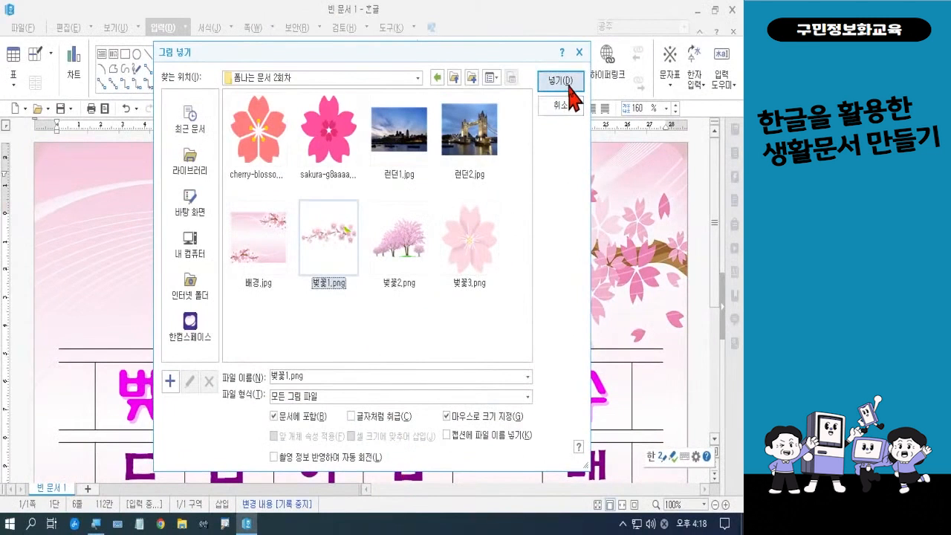
{"action": "left_click", "coordinate": [568, 84]}
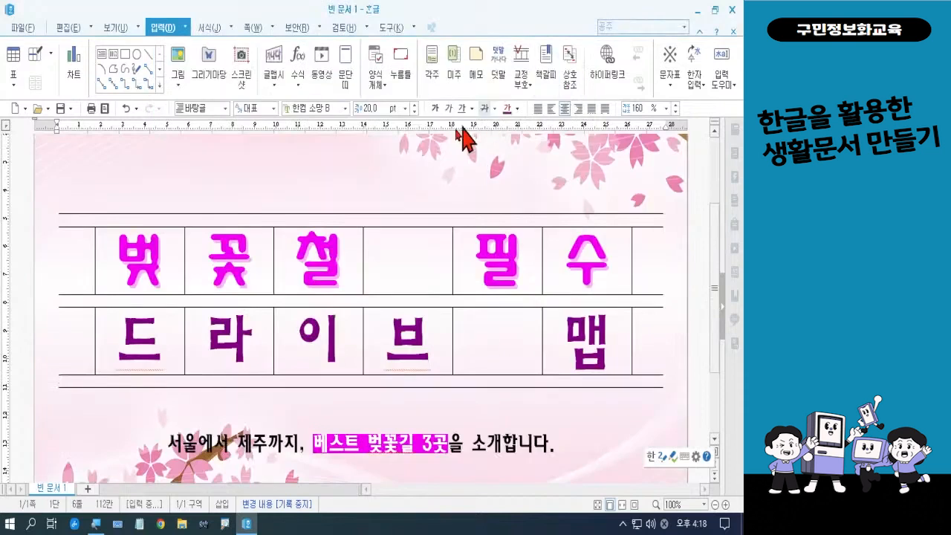
{"action": "scroll", "coordinate": [721, 278], "scroll_direction": "up", "scroll_amount": 4}
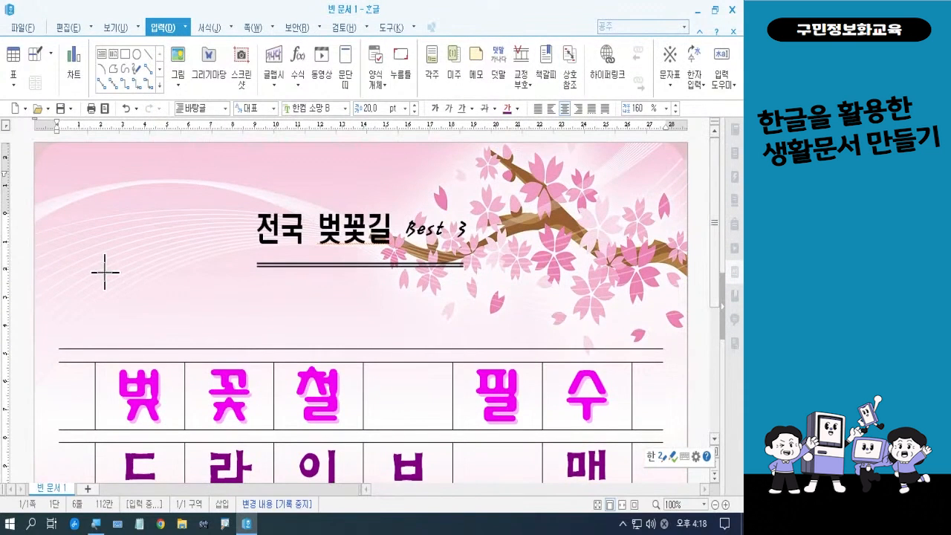
{"action": "left_click_drag", "start_coordinate": [34, 140], "coordinate": [170, 269]}
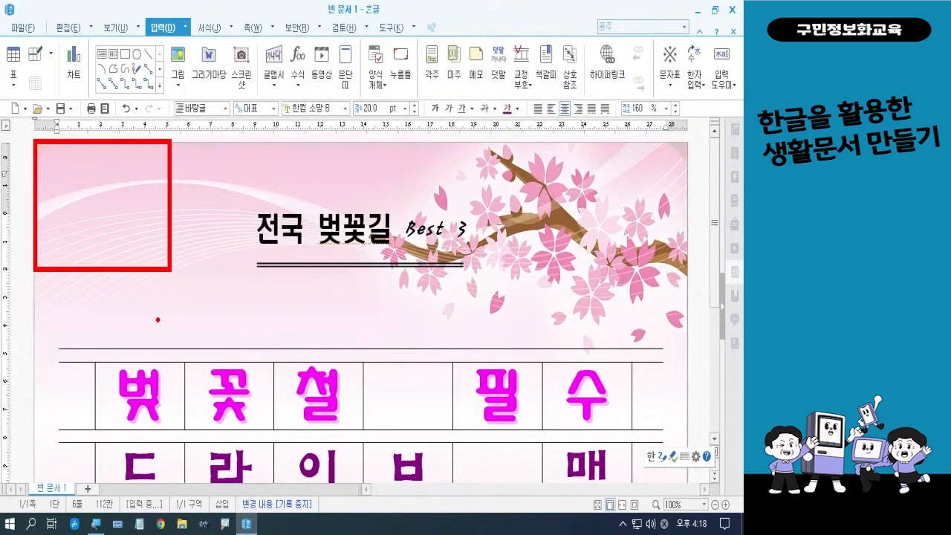
{"action": "key", "text": "Escape"}
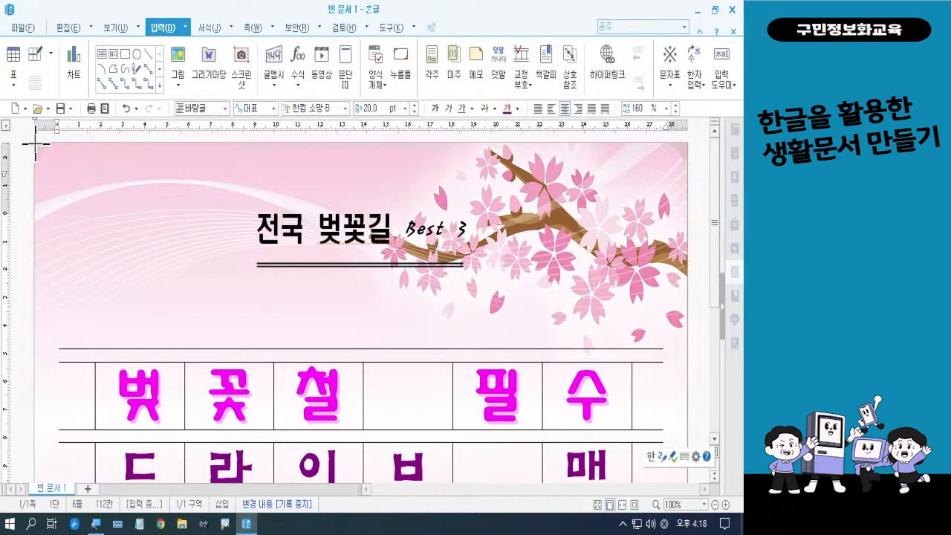
{"action": "left_click_drag", "start_coordinate": [35, 143], "coordinate": [119, 246]}
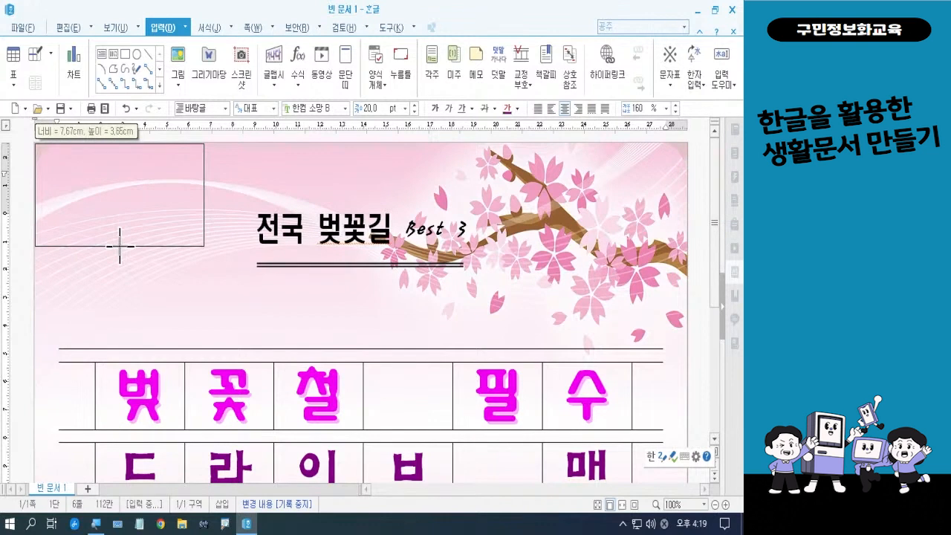
{"action": "left_click_drag", "start_coordinate": [119, 246], "coordinate": [119, 246]}
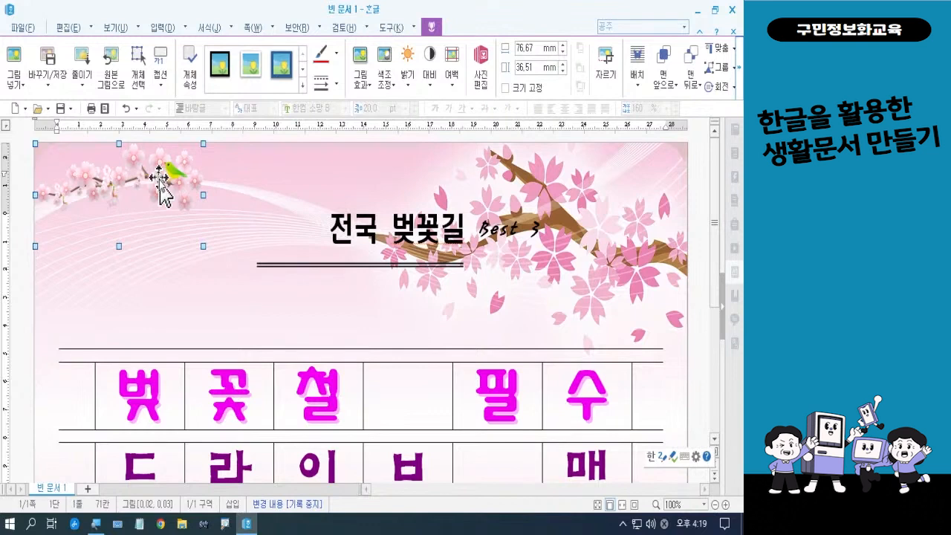
Step: Set the blossom branch picture's text wrapping to in front of text in its object properties
{"action": "key", "text": "ctrl"}
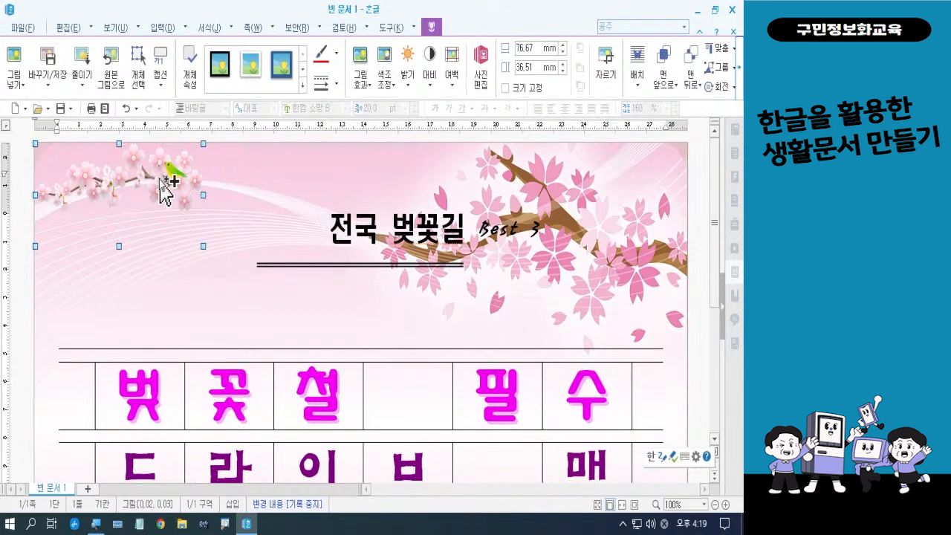
{"action": "key", "text": "ctrl"}
{"action": "key", "text": "ctrl"}
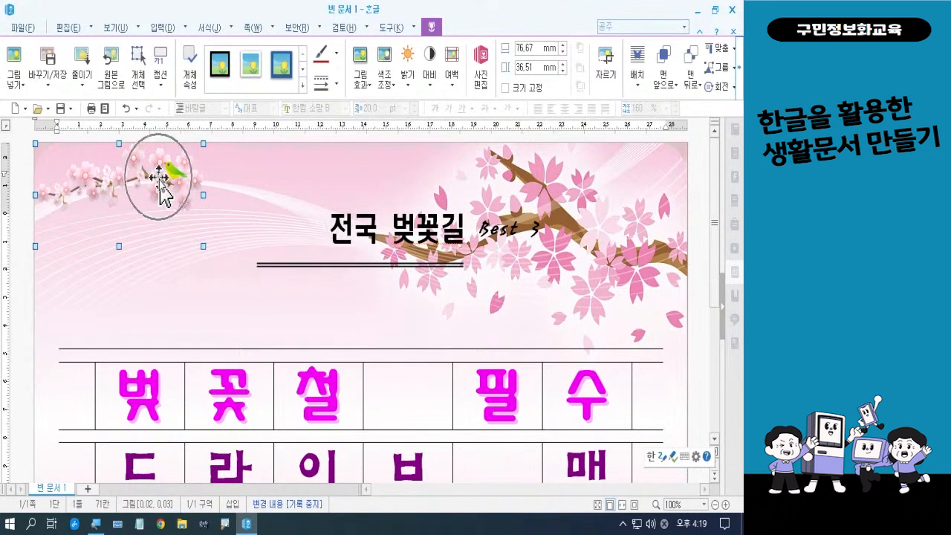
{"action": "double_click", "coordinate": [160, 186]}
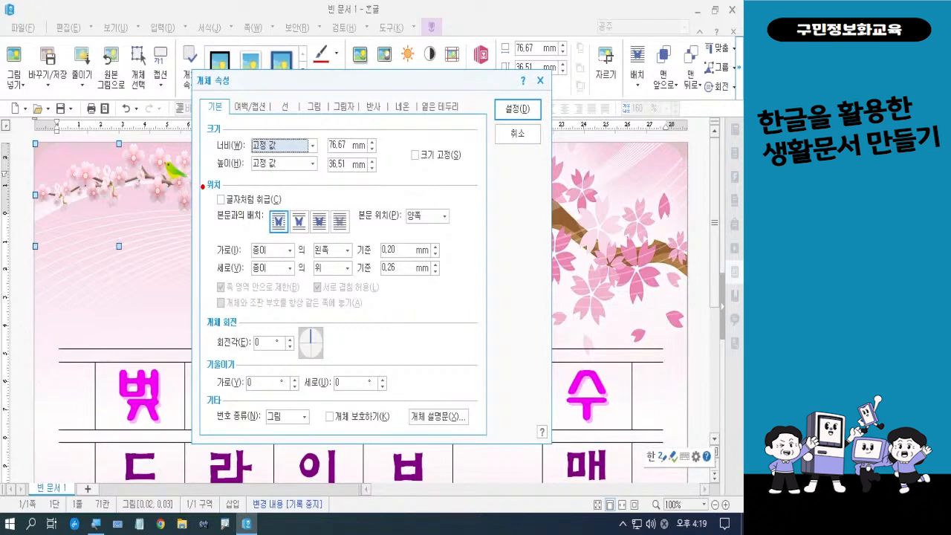
{"action": "mouse_move", "coordinate": [202, 199]}
{"action": "left_mouse_down"}
{"action": "mouse_move", "coordinate": [258, 233]}
{"action": "mouse_move", "coordinate": [362, 248]}
{"action": "left_mouse_up"}
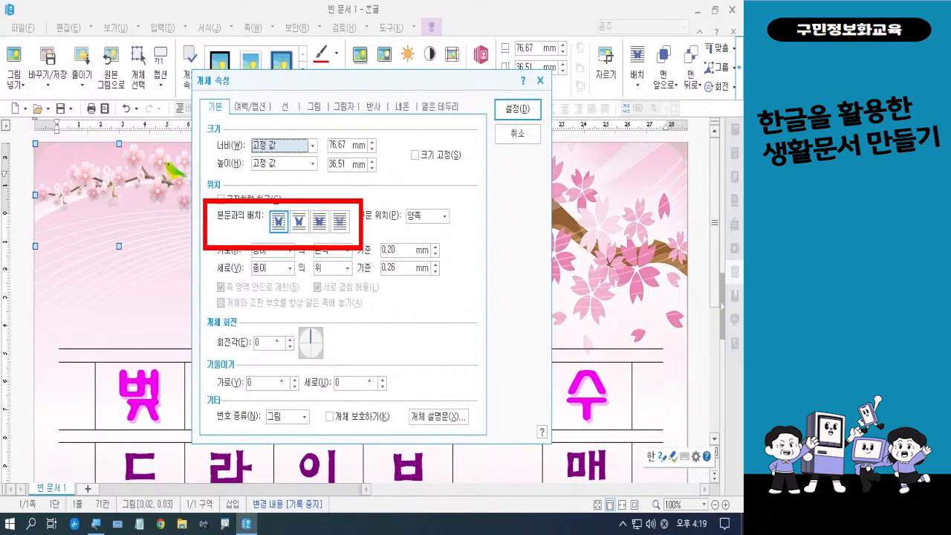
{"action": "left_click_drag", "start_coordinate": [304, 198], "coordinate": [354, 250]}
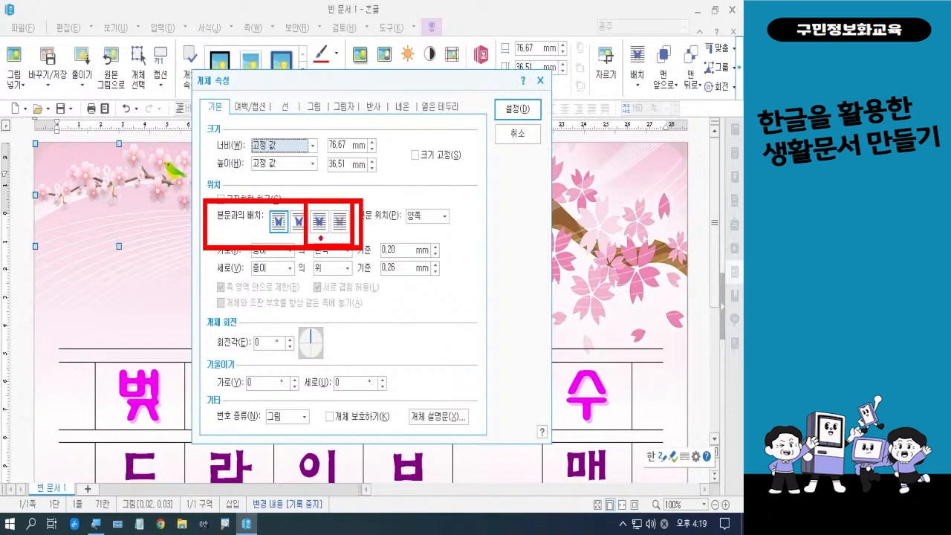
{"action": "mouse_move", "coordinate": [306, 320]}
{"action": "left_mouse_down"}
{"action": "mouse_move", "coordinate": [319, 239]}
{"action": "mouse_move", "coordinate": [353, 291]}
{"action": "left_mouse_up"}
{"action": "left_click_drag", "start_coordinate": [334, 251], "coordinate": [352, 248]}
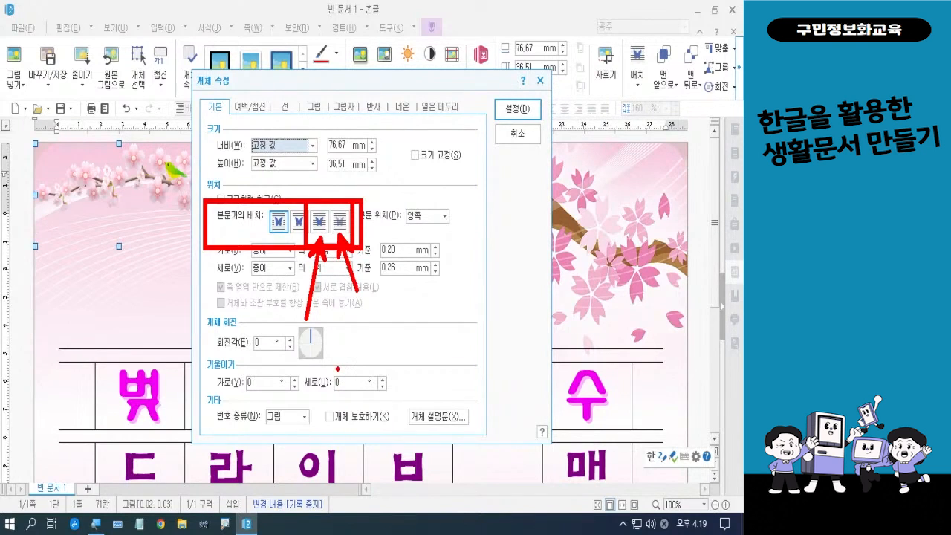
{"action": "key", "text": "Escape"}
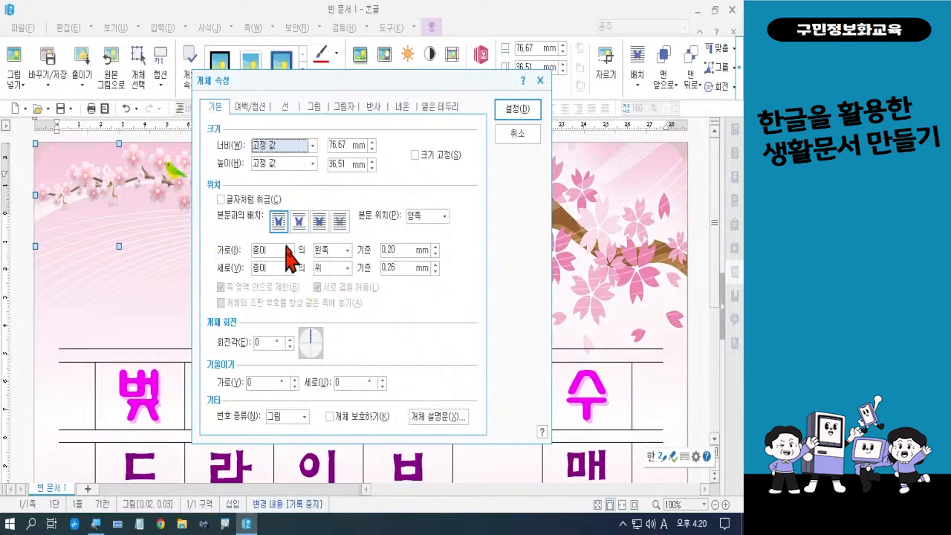
{"action": "left_click", "coordinate": [319, 222]}
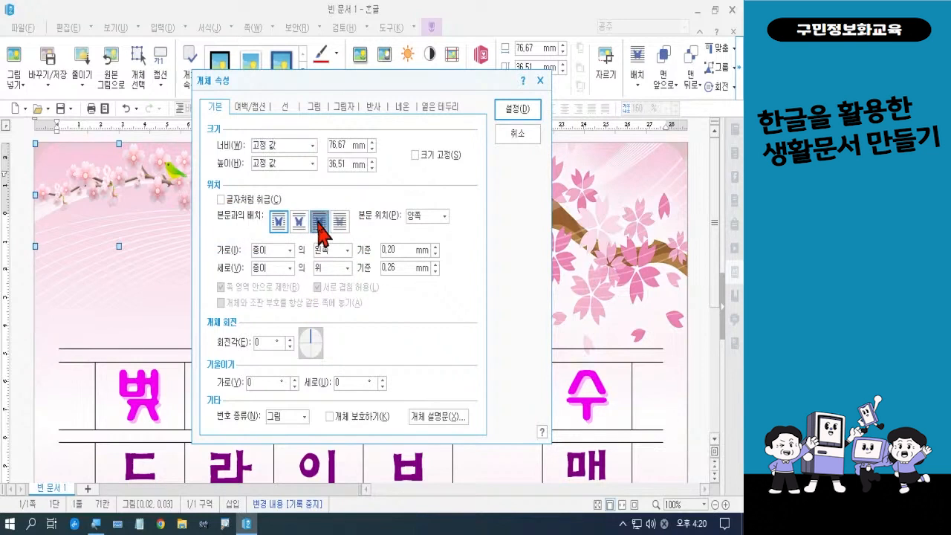
{"action": "left_click", "coordinate": [512, 114]}
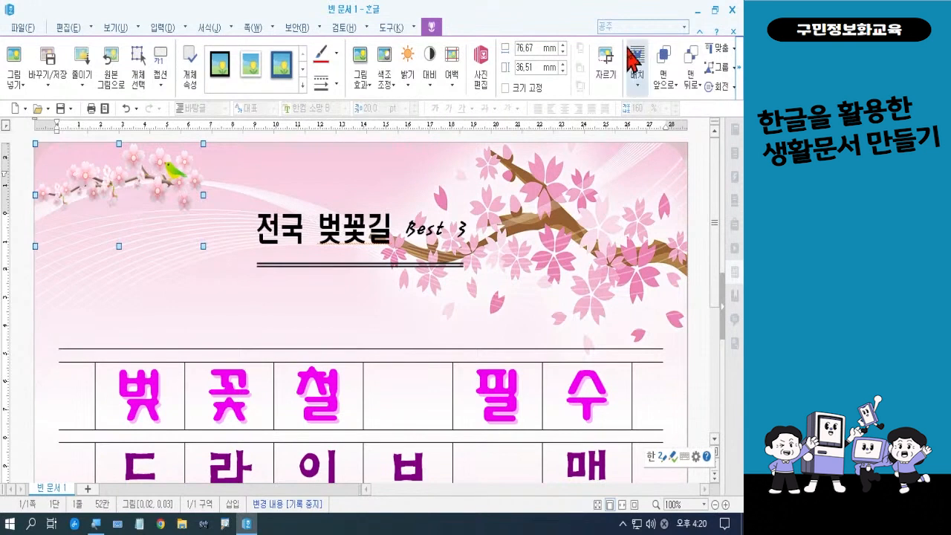
Step: Flip the blossom branch picture horizontally and enlarge it to about 99 × 51 mm, ending just before the title
{"action": "left_click", "coordinate": [737, 85]}
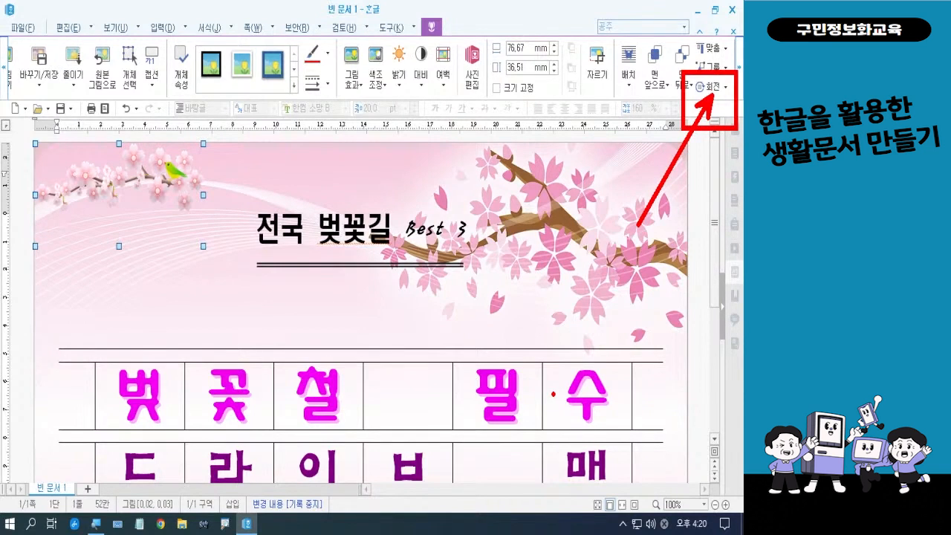
{"action": "left_click", "coordinate": [727, 90]}
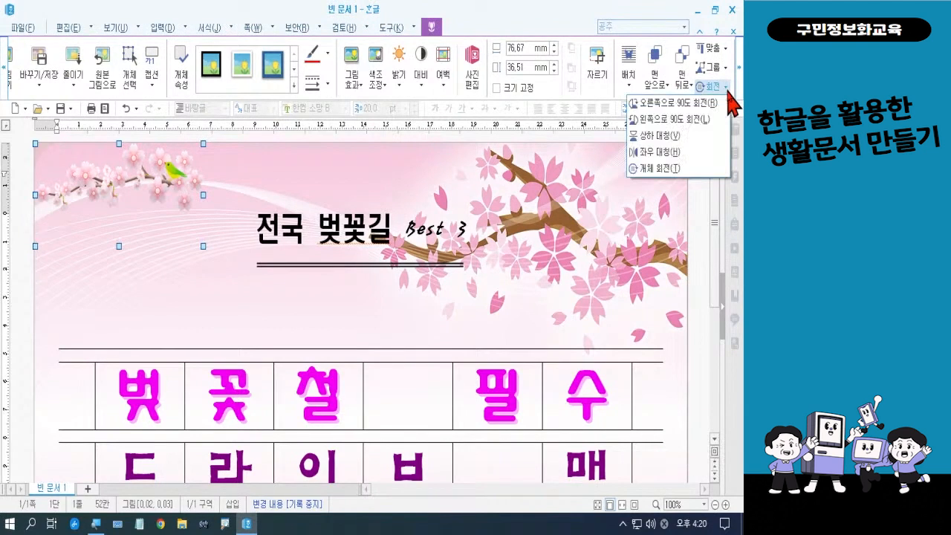
{"action": "left_click", "coordinate": [674, 153]}
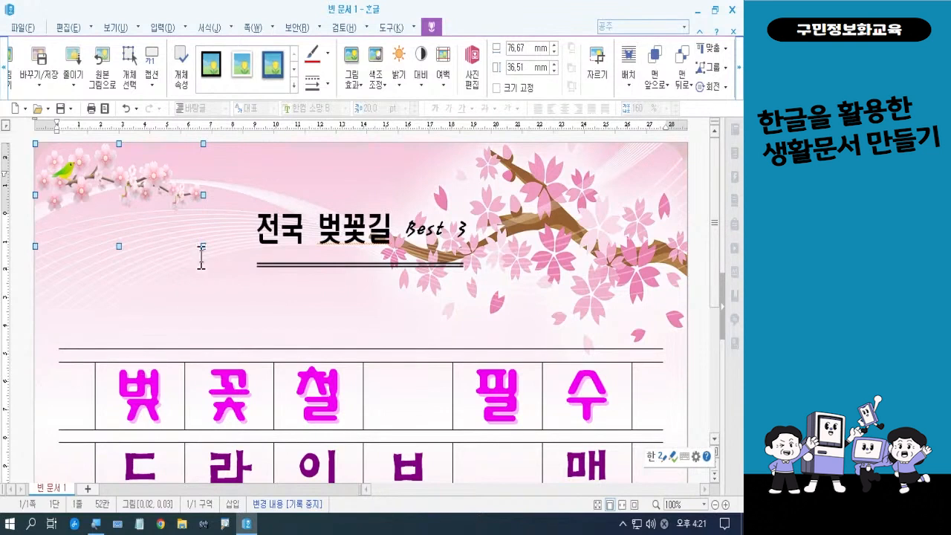
{"action": "left_click_drag", "start_coordinate": [204, 247], "coordinate": [222, 289]}
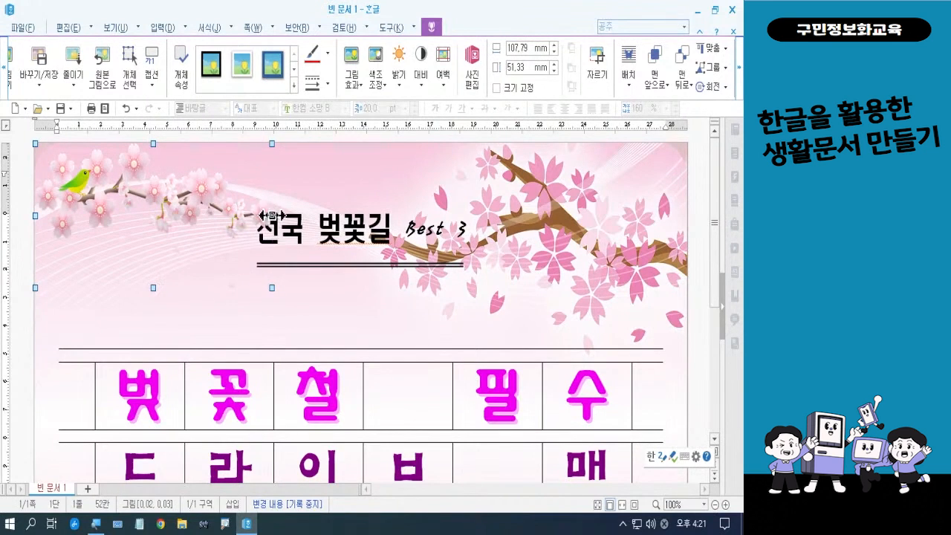
{"action": "left_click_drag", "start_coordinate": [271, 216], "coordinate": [253, 216]}
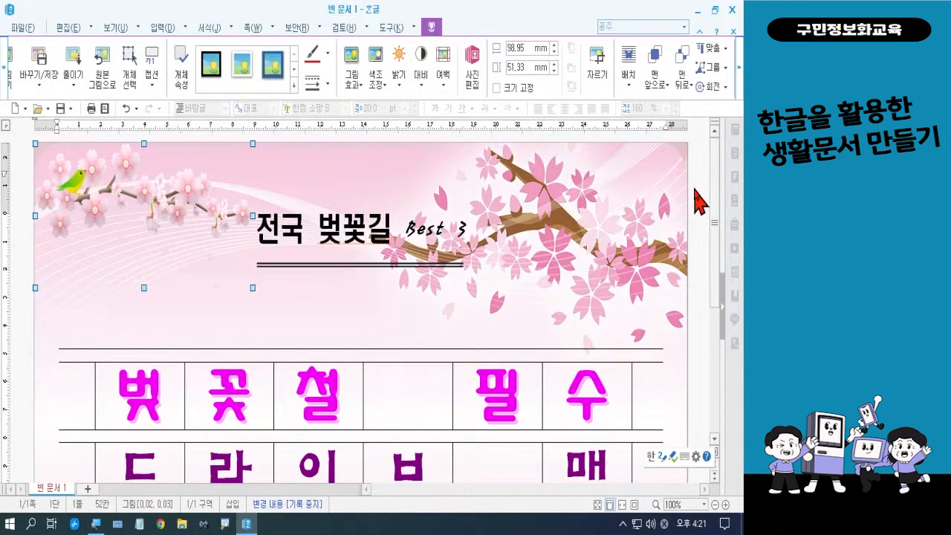
Step: Insert 벚꽃2.png from the 폼나는 문서 2회차 folder into the empty lower-right area of the page, below the closing sentence
{"action": "left_click_drag", "start_coordinate": [715, 213], "coordinate": [700, 361]}
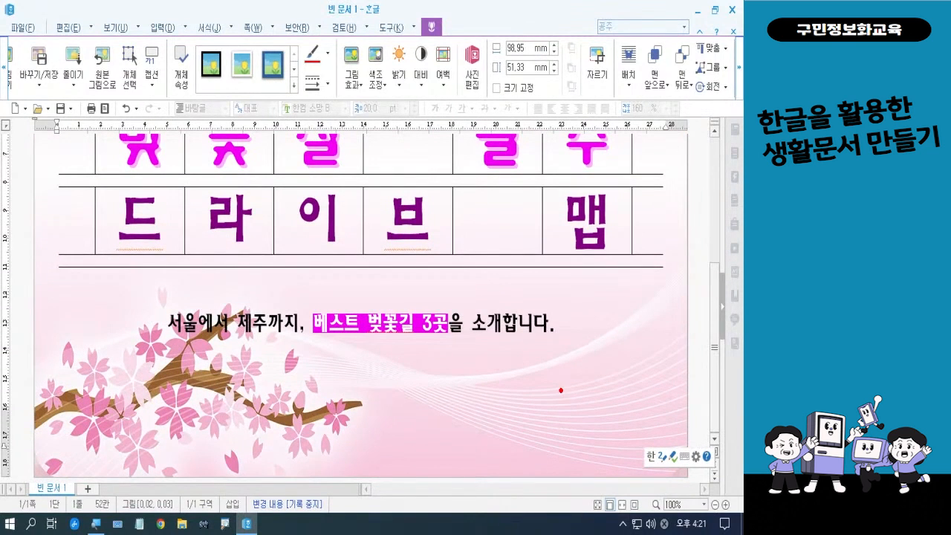
{"action": "left_click_drag", "start_coordinate": [506, 366], "coordinate": [685, 477]}
{"action": "left_click", "coordinate": [163, 28]}
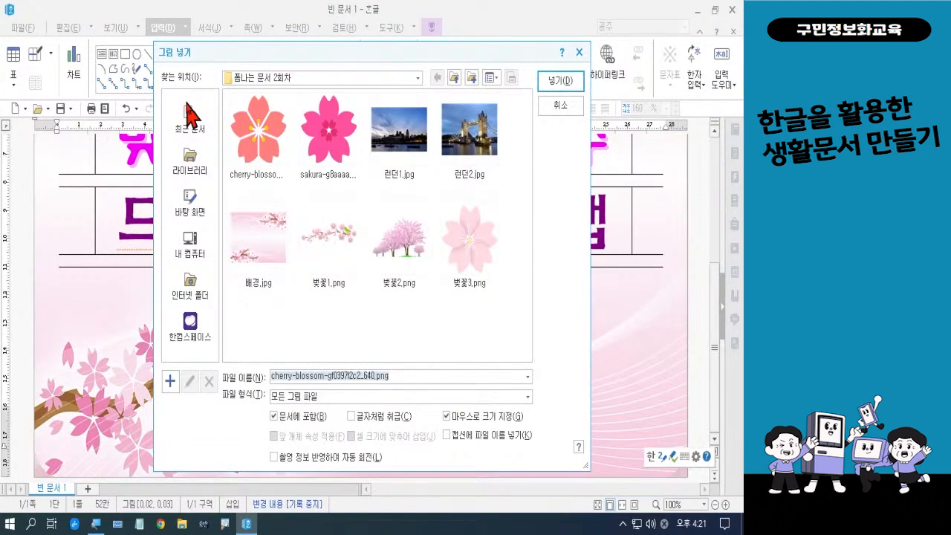
{"action": "left_click", "coordinate": [407, 269]}
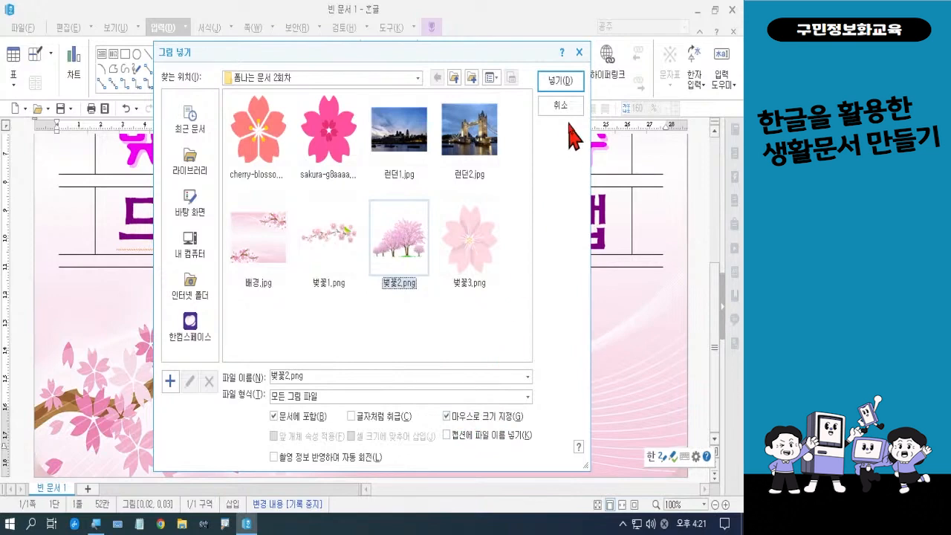
{"action": "left_click", "coordinate": [569, 86]}
{"action": "scroll", "coordinate": [563, 223], "scroll_direction": "up", "scroll_amount": 5}
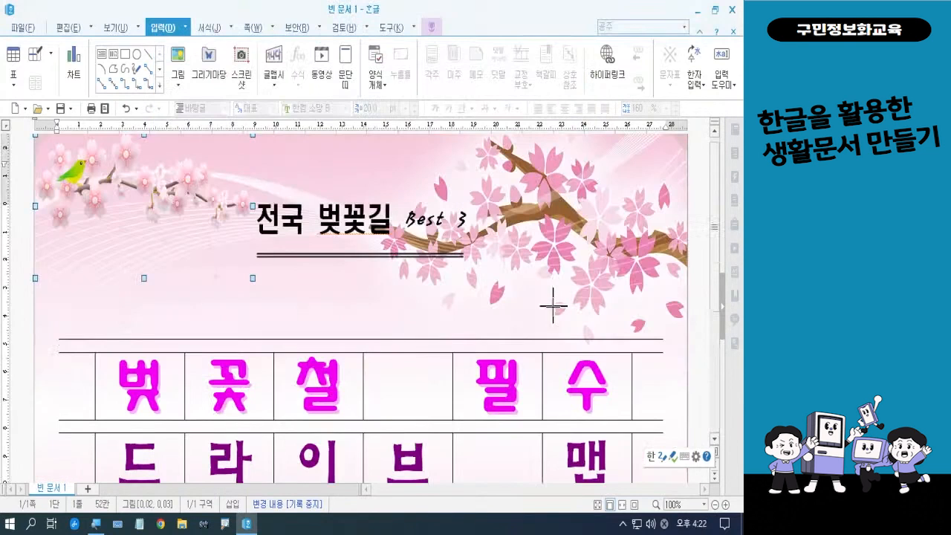
{"action": "scroll", "coordinate": [718, 223], "scroll_direction": "down", "scroll_amount": 5}
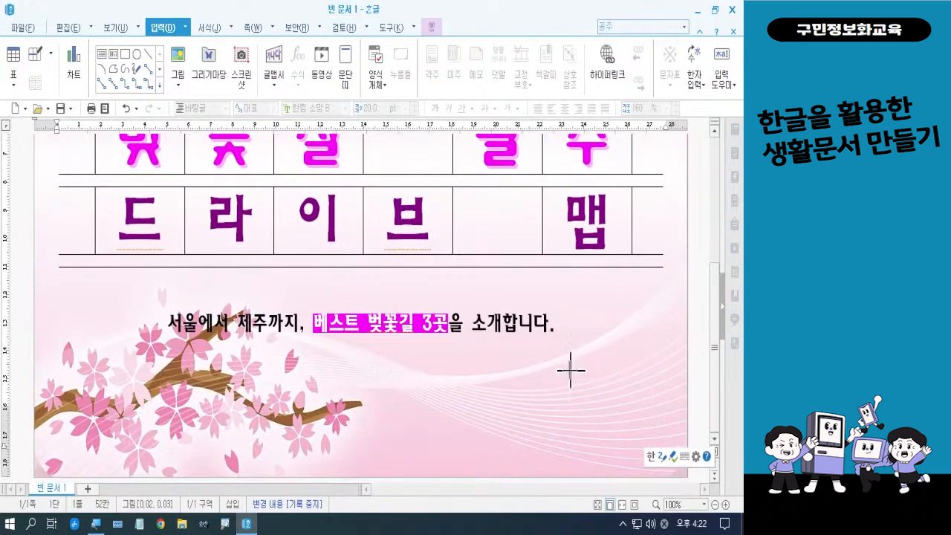
{"action": "left_click_drag", "start_coordinate": [535, 376], "coordinate": [671, 476]}
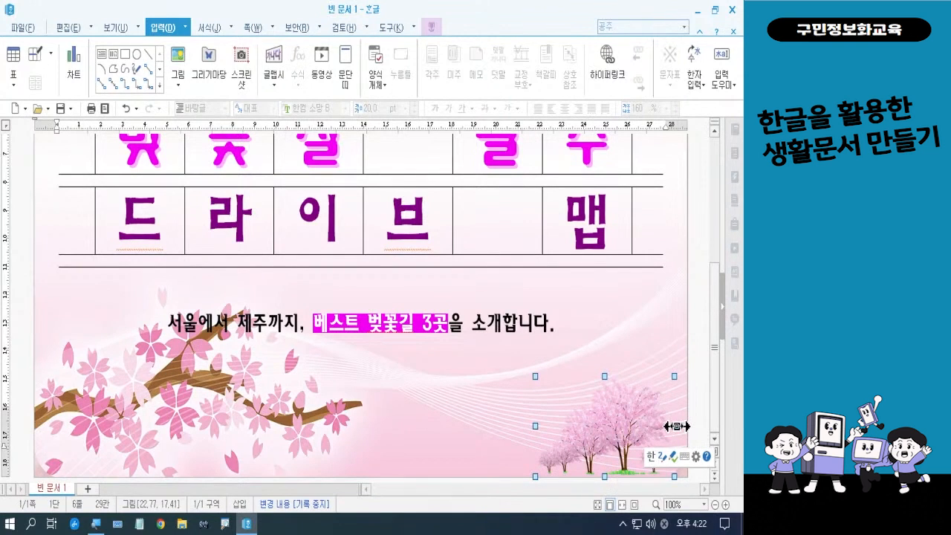
Step: Widen the cherry tree picture to the page's right edge and further left, extend it slightly upward, and deselect it
{"action": "left_click_drag", "start_coordinate": [677, 425], "coordinate": [688, 425]}
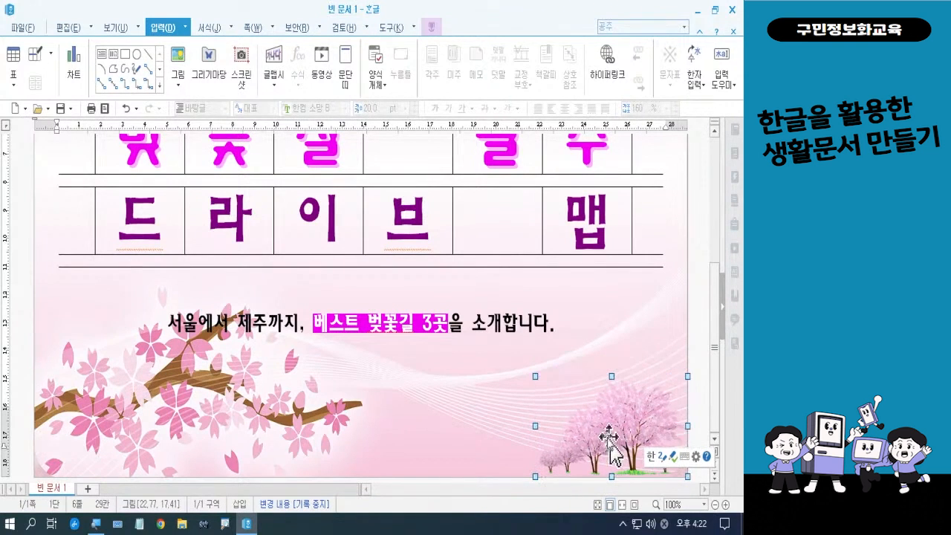
{"action": "left_click_drag", "start_coordinate": [536, 425], "coordinate": [508, 426]}
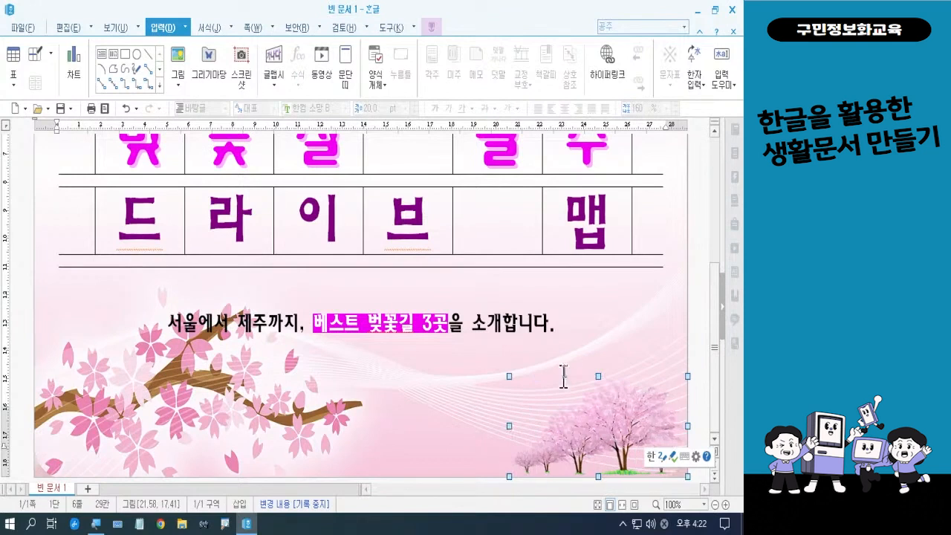
{"action": "left_click", "coordinate": [615, 317]}
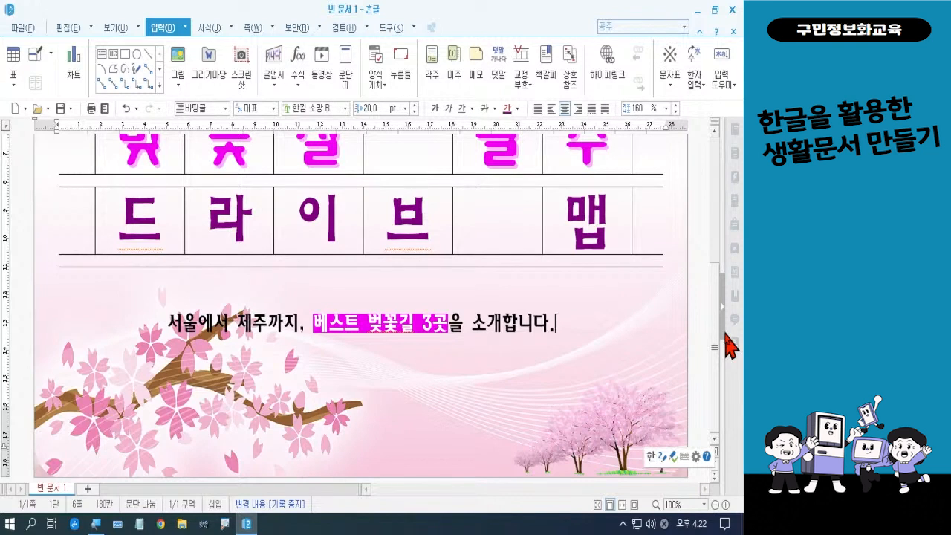
{"action": "left_click", "coordinate": [626, 404]}
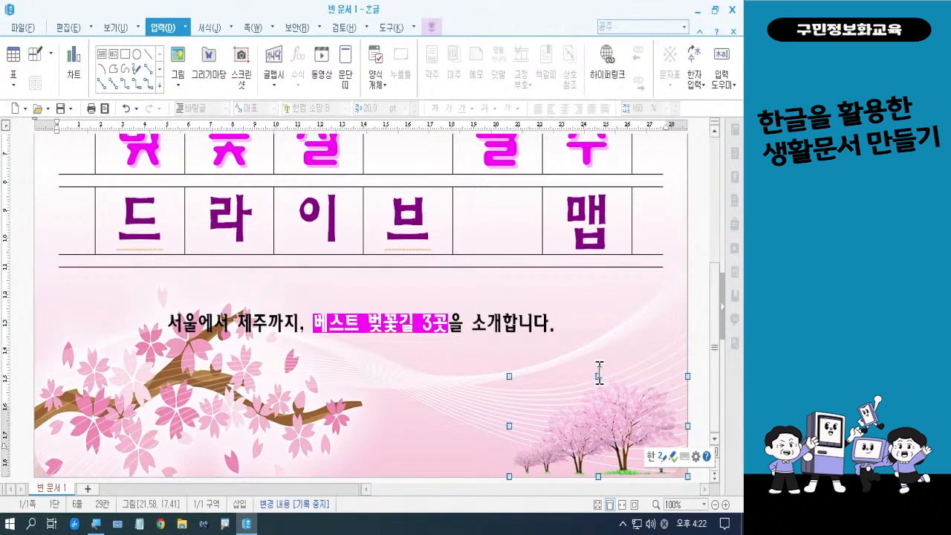
{"action": "left_click_drag", "start_coordinate": [598, 376], "coordinate": [599, 355]}
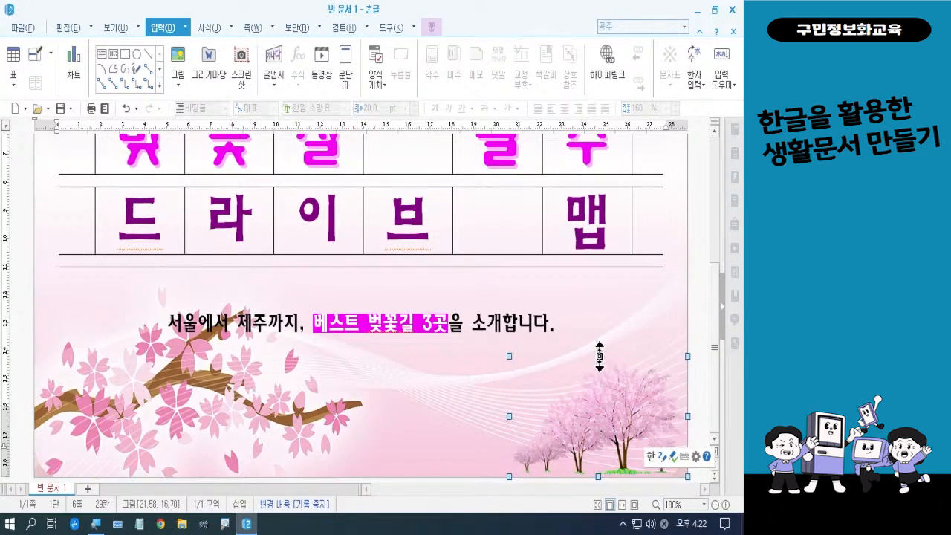
{"action": "left_click", "coordinate": [697, 295]}
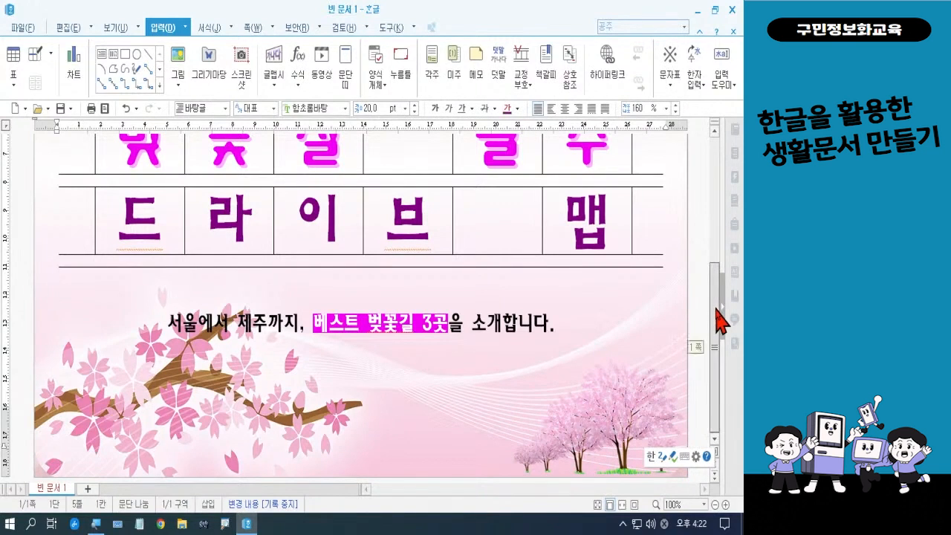
Step: Insert 벚꽃3.png from the 폼나는 문서 2회차 folder at about 20 × 20 mm, across the cell border just before 벚
{"action": "left_click_drag", "start_coordinate": [713, 304], "coordinate": [722, 273]}
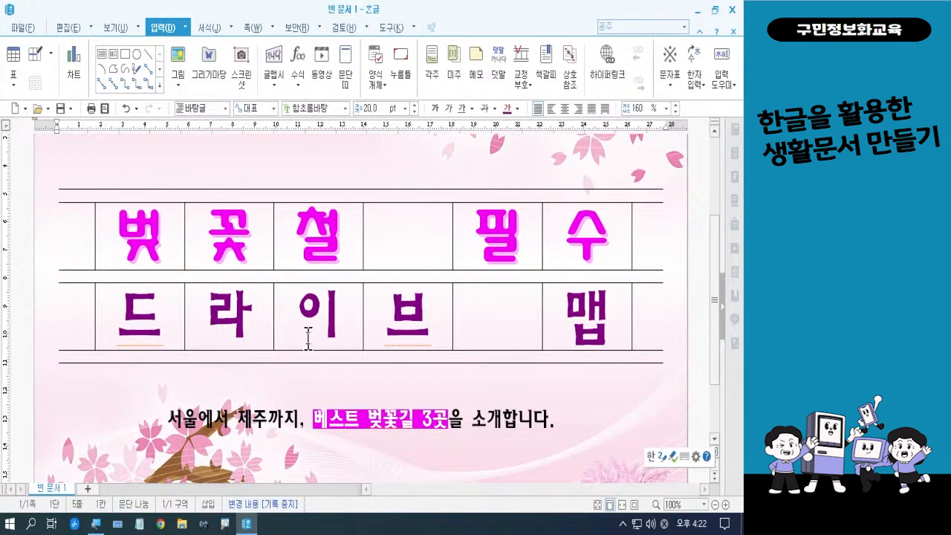
{"action": "key", "text": "ctrl+2"}
{"action": "left_click_drag", "start_coordinate": [75, 231], "coordinate": [112, 303]}
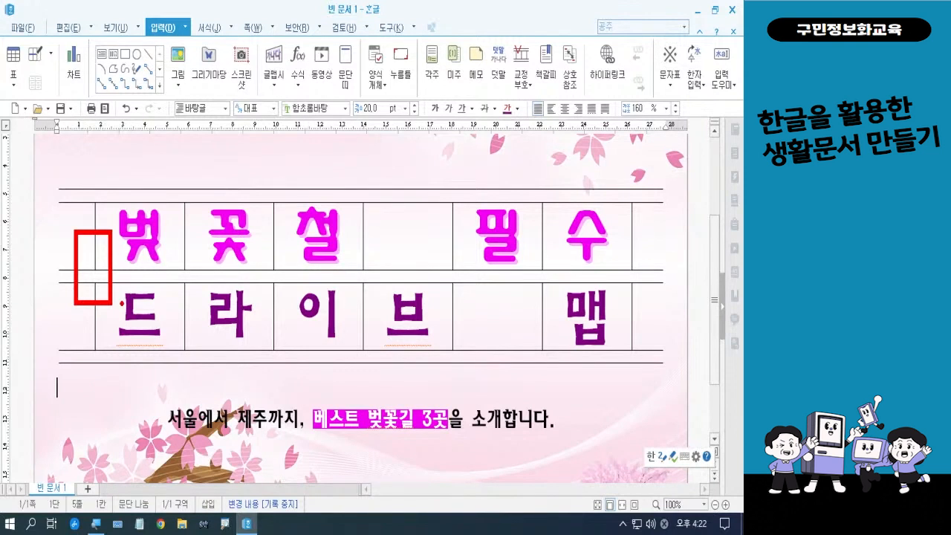
{"action": "left_click", "coordinate": [178, 58]}
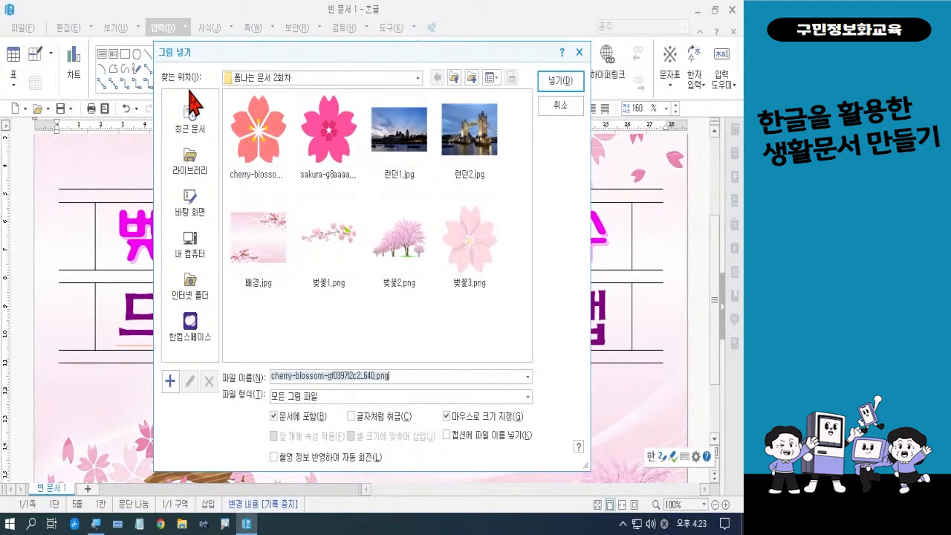
{"action": "left_click", "coordinate": [462, 250]}
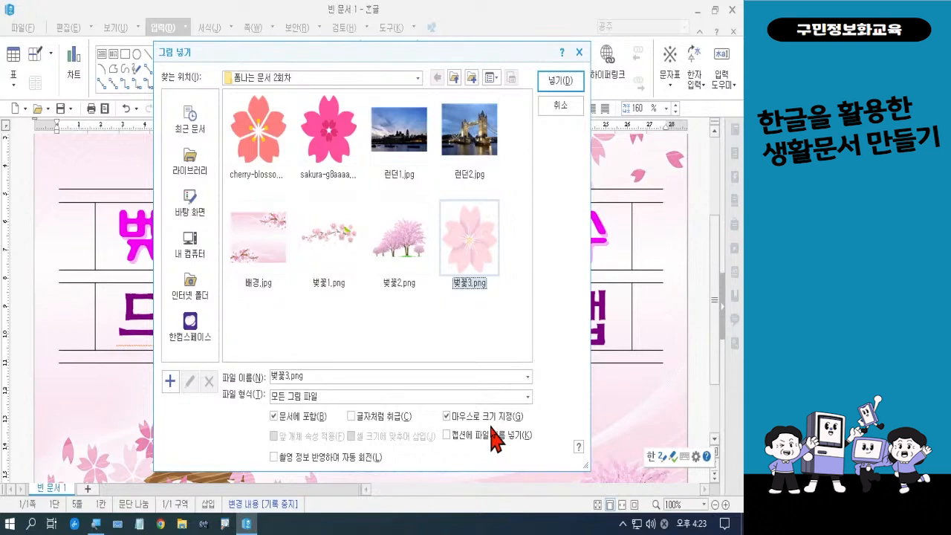
{"action": "left_click", "coordinate": [553, 82]}
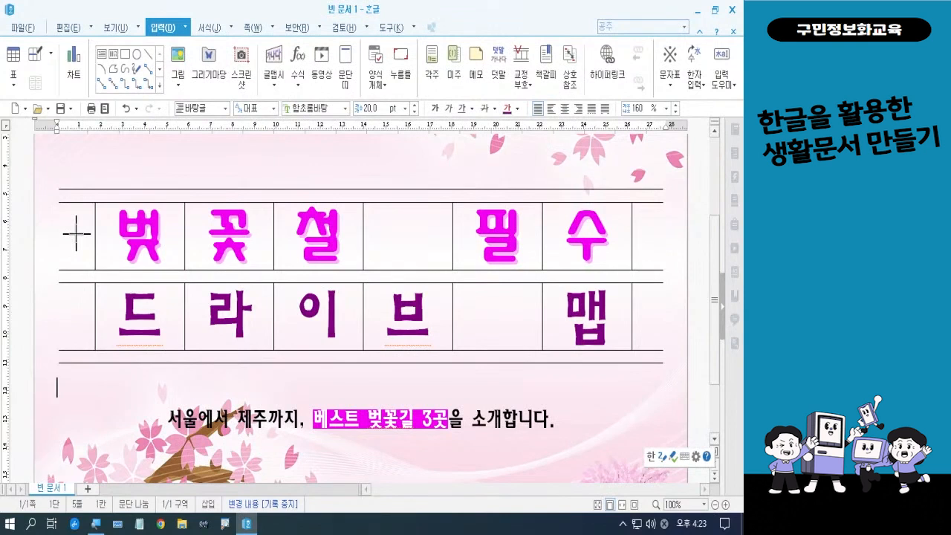
{"action": "left_click_drag", "start_coordinate": [75, 233], "coordinate": [98, 287]}
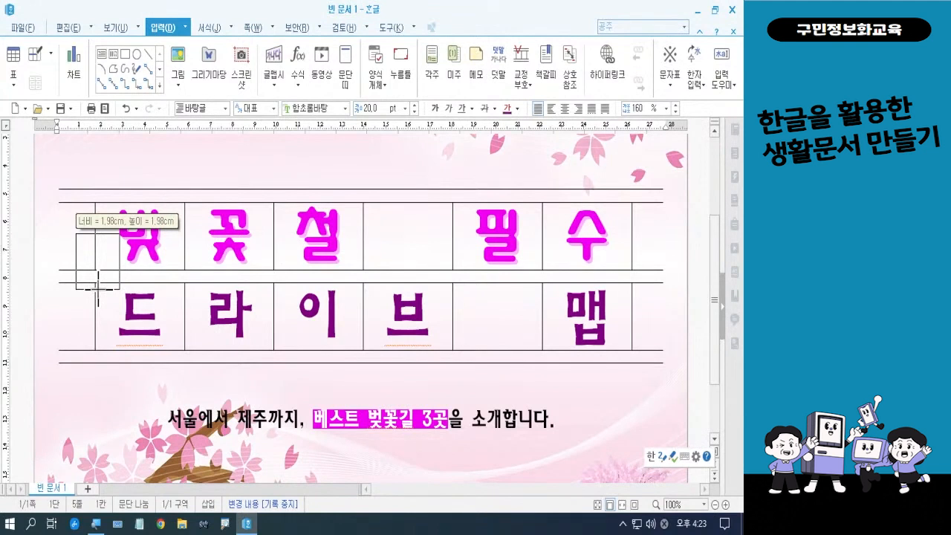
{"action": "left_click_drag", "start_coordinate": [97, 287], "coordinate": [97, 289]}
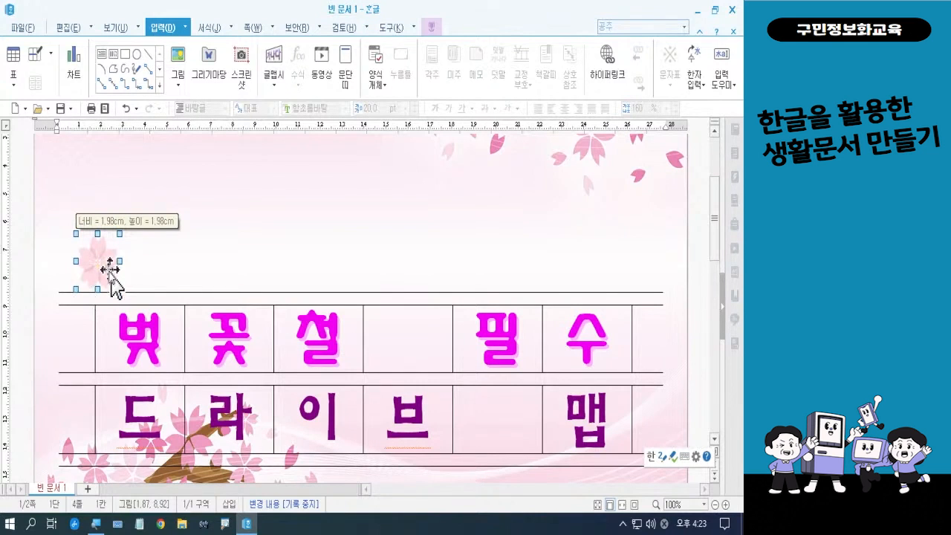
Step: Set the pale pink blossom picture's text wrapping to behind text in its object properties and deselect it
{"action": "double_click", "coordinate": [100, 260]}
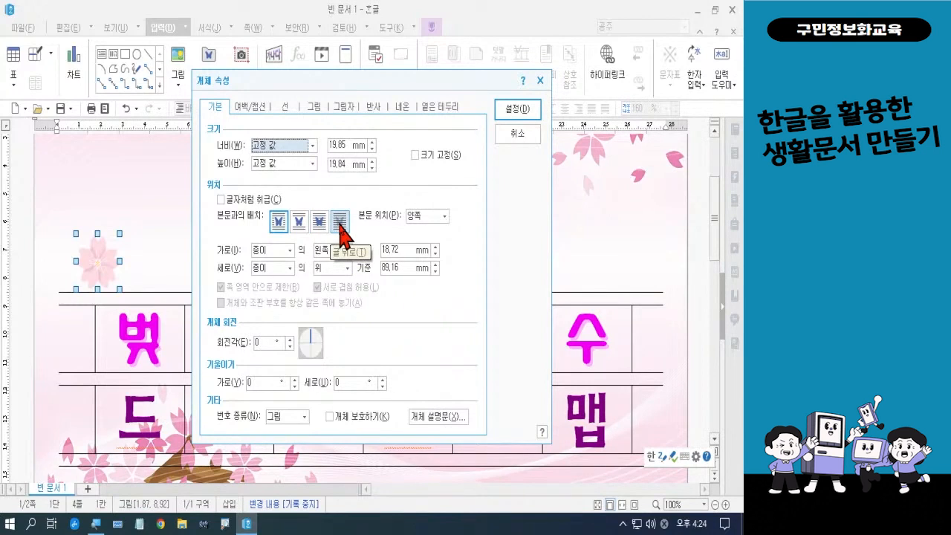
{"action": "left_click", "coordinate": [339, 221]}
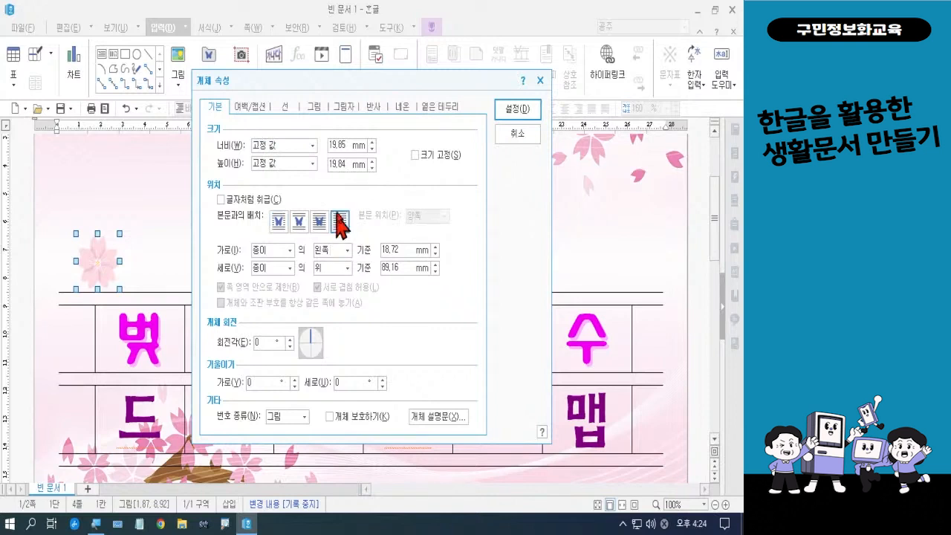
{"action": "left_click", "coordinate": [512, 114]}
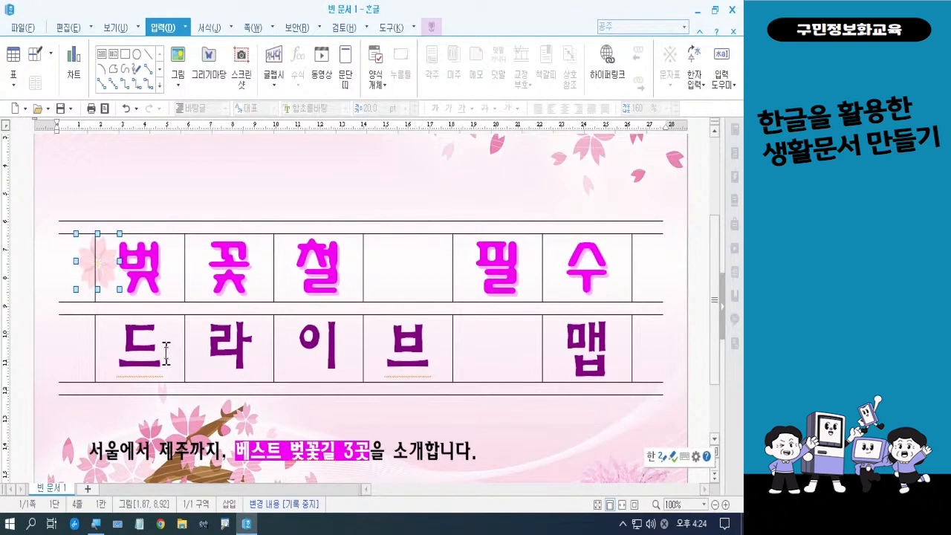
{"action": "left_click", "coordinate": [283, 174]}
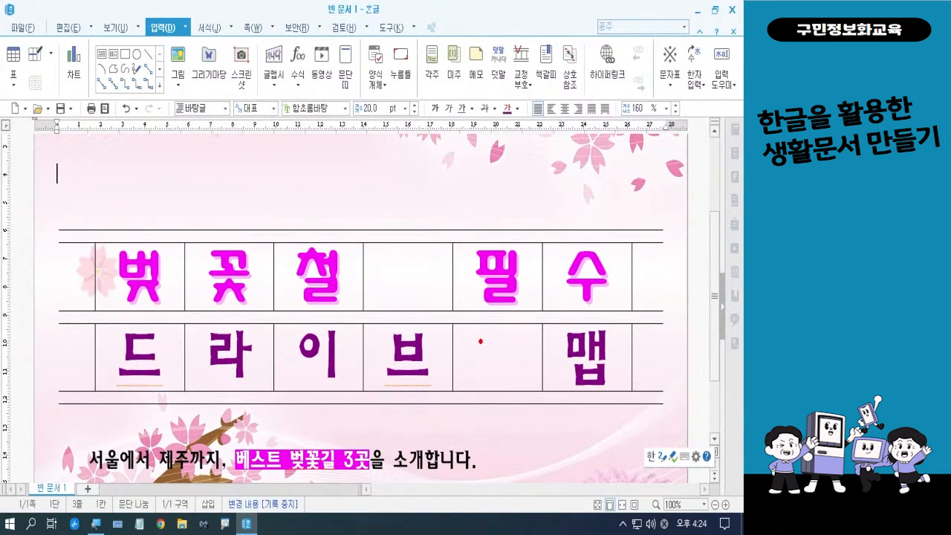
Step: Insert sakura-g8aaaa7eb6_640.png at about 19 × 19 mm over the lower-left corner of the 맵 cell
{"action": "left_click_drag", "start_coordinate": [521, 372], "coordinate": [569, 422]}
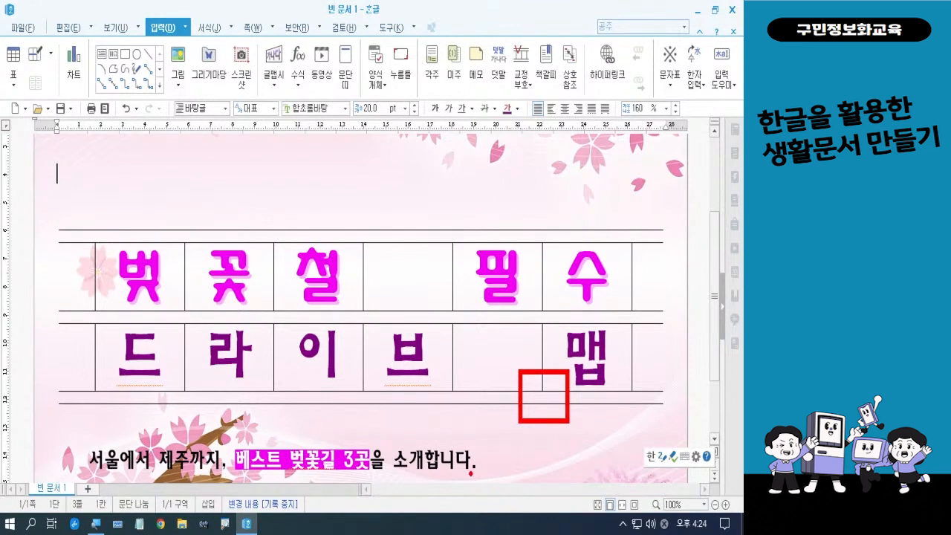
{"action": "key", "text": "Escape"}
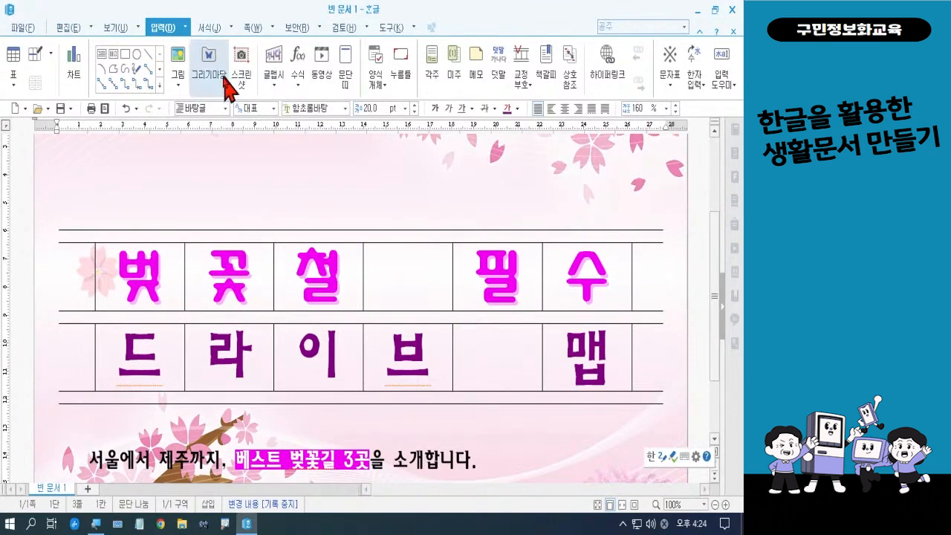
{"action": "left_click", "coordinate": [179, 66]}
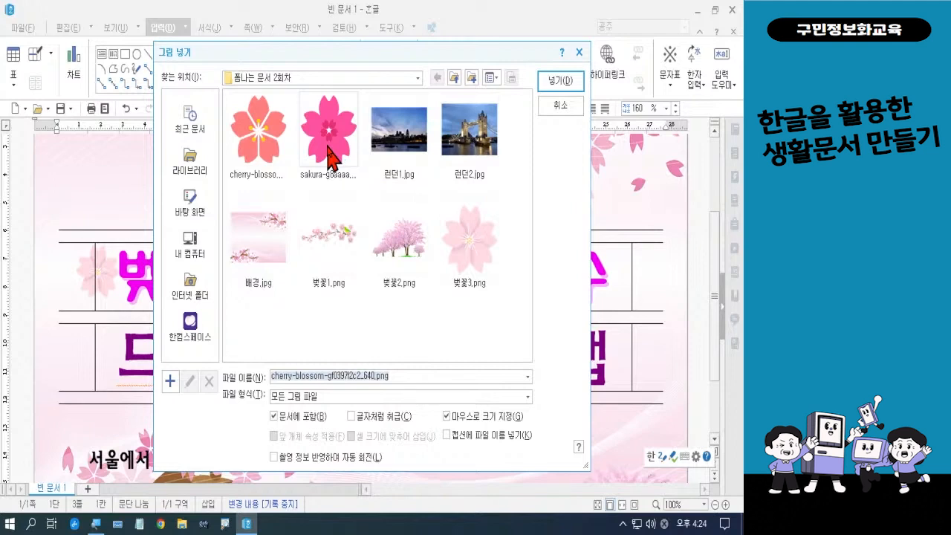
{"action": "left_click", "coordinate": [328, 157]}
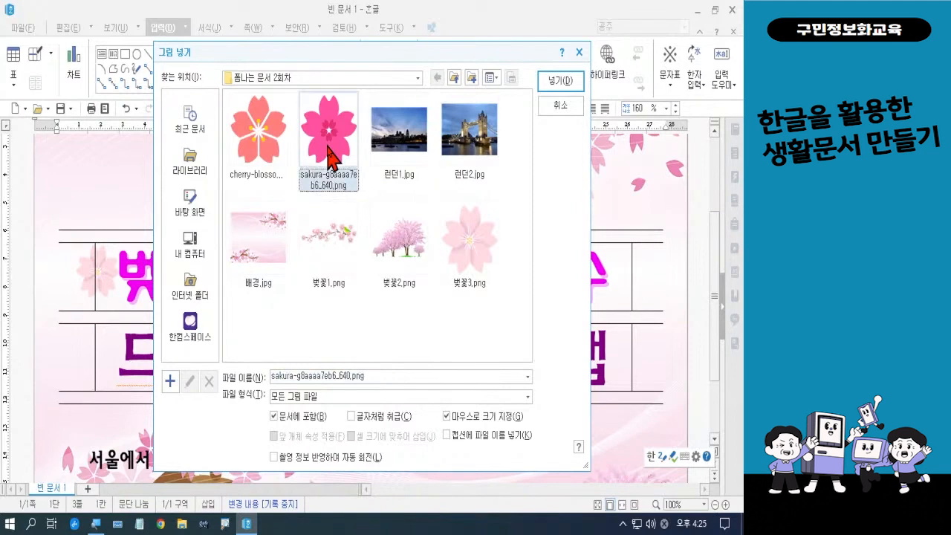
{"action": "left_click", "coordinate": [559, 81]}
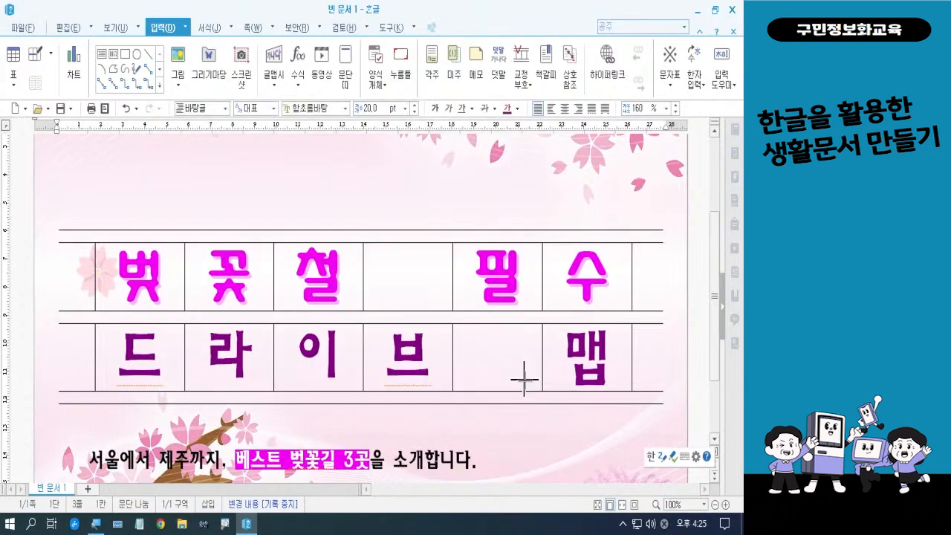
{"action": "left_click_drag", "start_coordinate": [526, 370], "coordinate": [569, 422]}
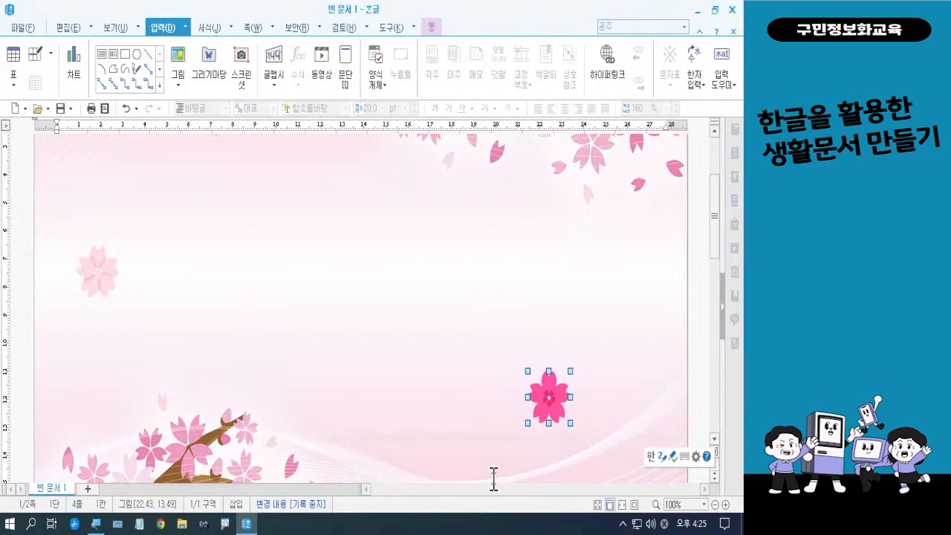
Step: Set the deep pink blossom picture's text wrapping to in front of text in its object properties and deselect it
{"action": "double_click", "coordinate": [553, 406]}
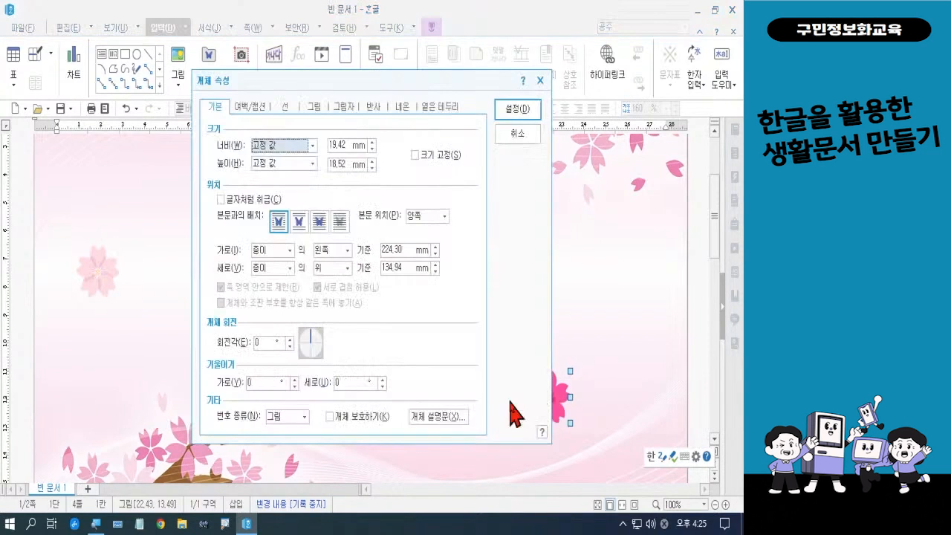
{"action": "left_click", "coordinate": [318, 222]}
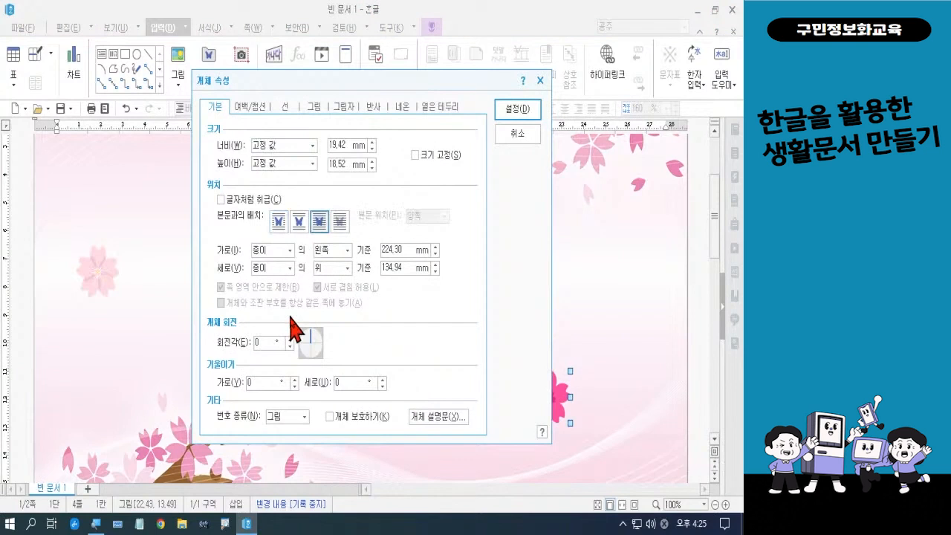
{"action": "left_click", "coordinate": [517, 112]}
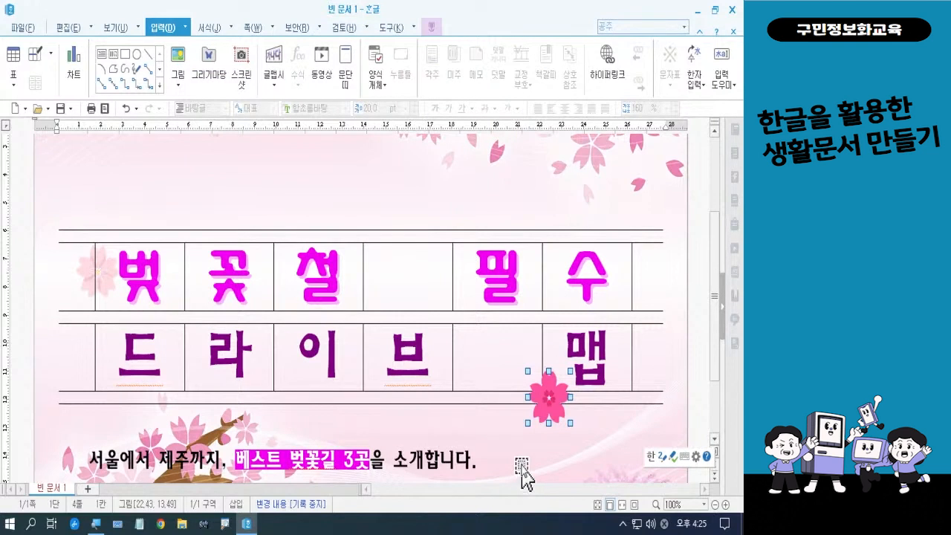
{"action": "left_click", "coordinate": [519, 453]}
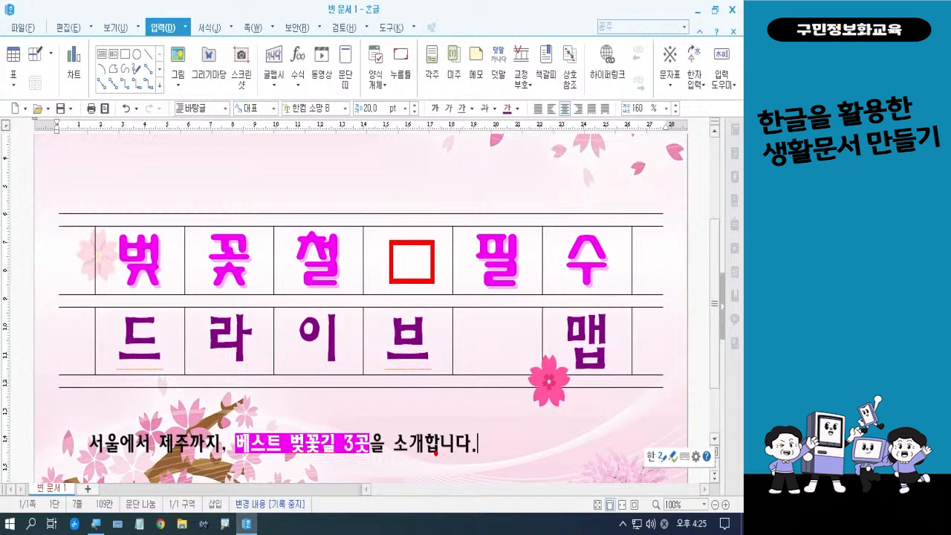
Step: Insert cherry-blossom-gf0397f2c2_640.png at about 16 × 15 mm over the empty cell between 철 and 필
{"action": "left_click", "coordinate": [179, 59]}
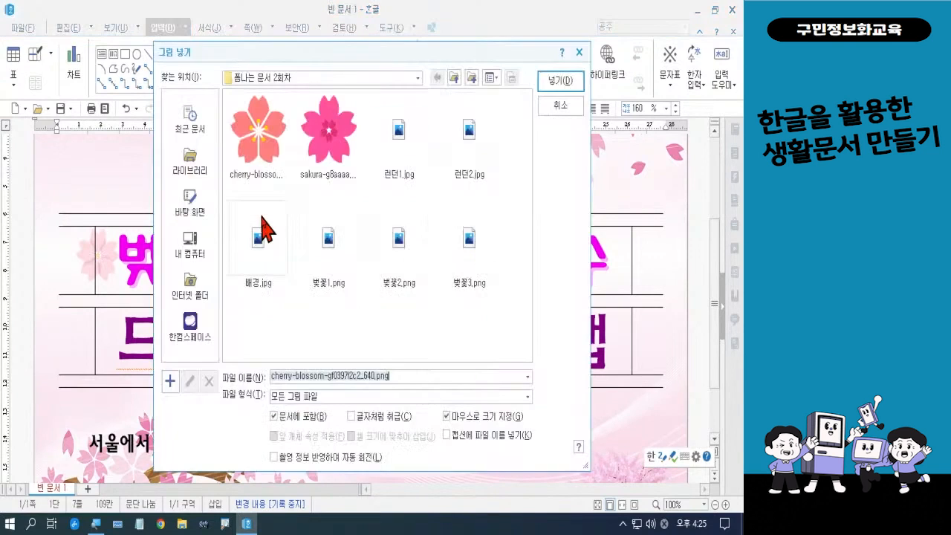
{"action": "left_click", "coordinate": [257, 134]}
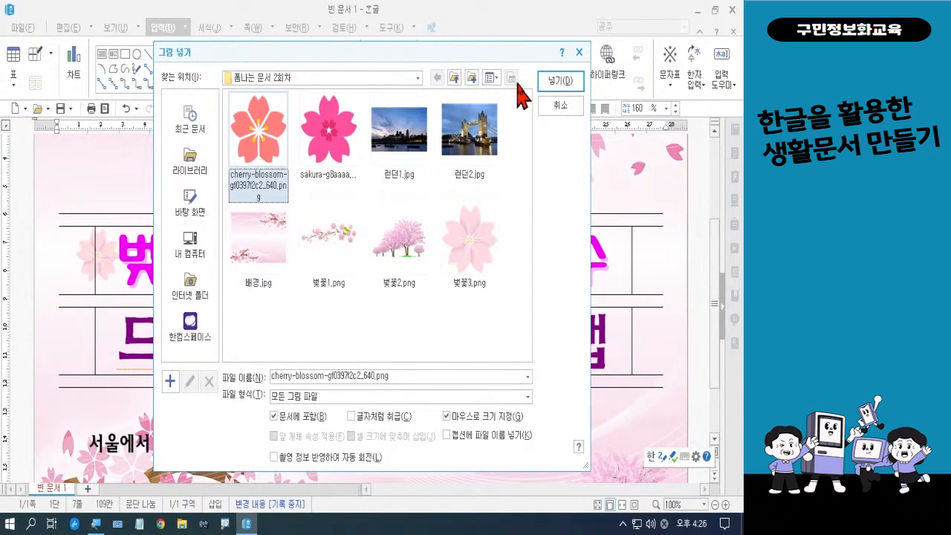
{"action": "left_click", "coordinate": [550, 82]}
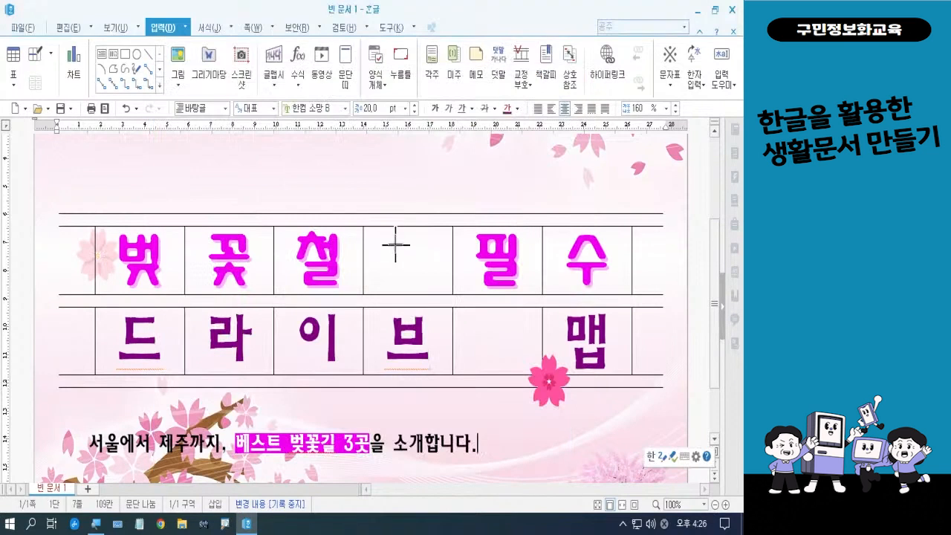
{"action": "left_click_drag", "start_coordinate": [387, 241], "coordinate": [422, 282]}
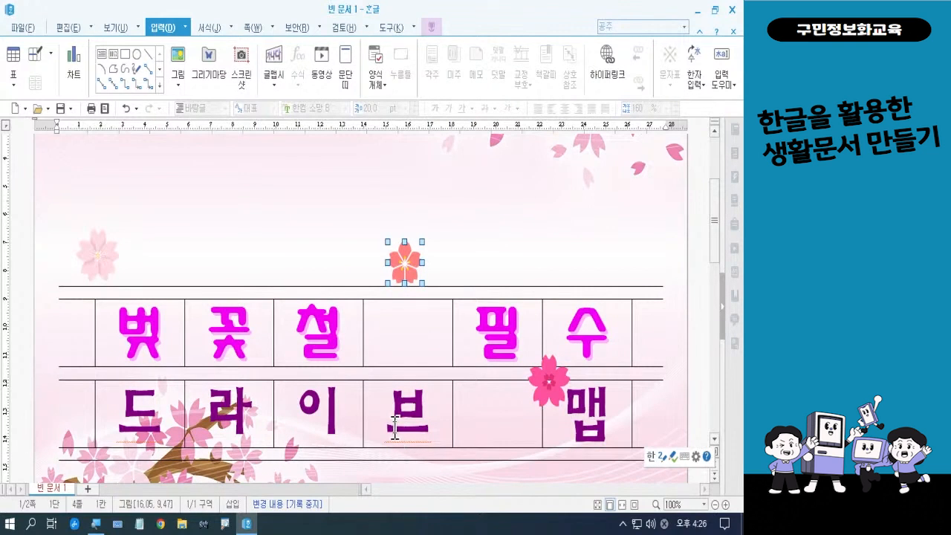
Step: Set the orange blossom picture's text wrapping to in front of text in its object properties and deselect it
{"action": "double_click", "coordinate": [414, 263]}
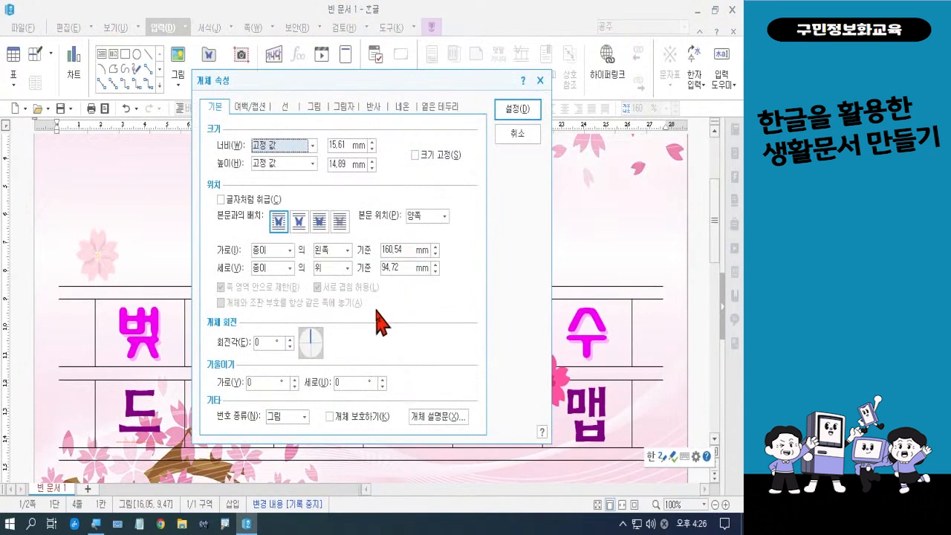
{"action": "left_click", "coordinate": [319, 222]}
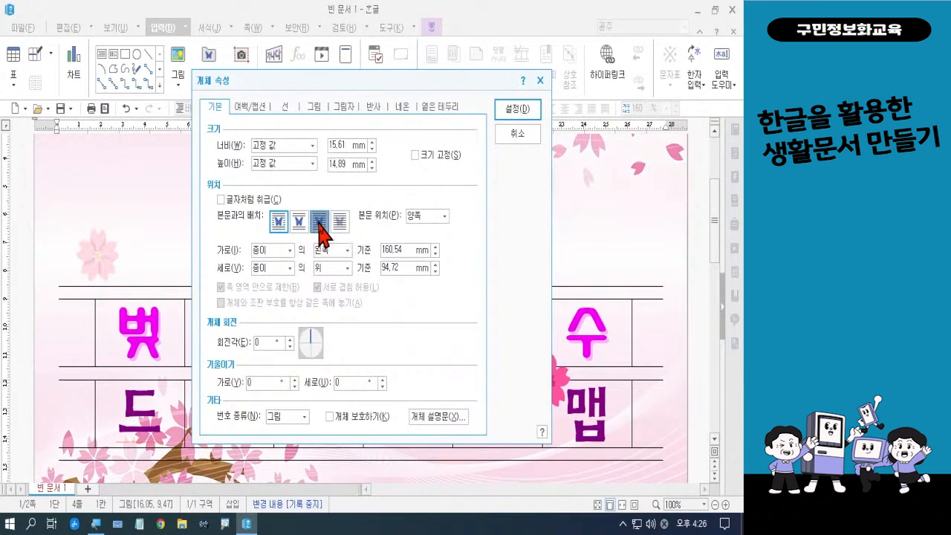
{"action": "left_click", "coordinate": [511, 113]}
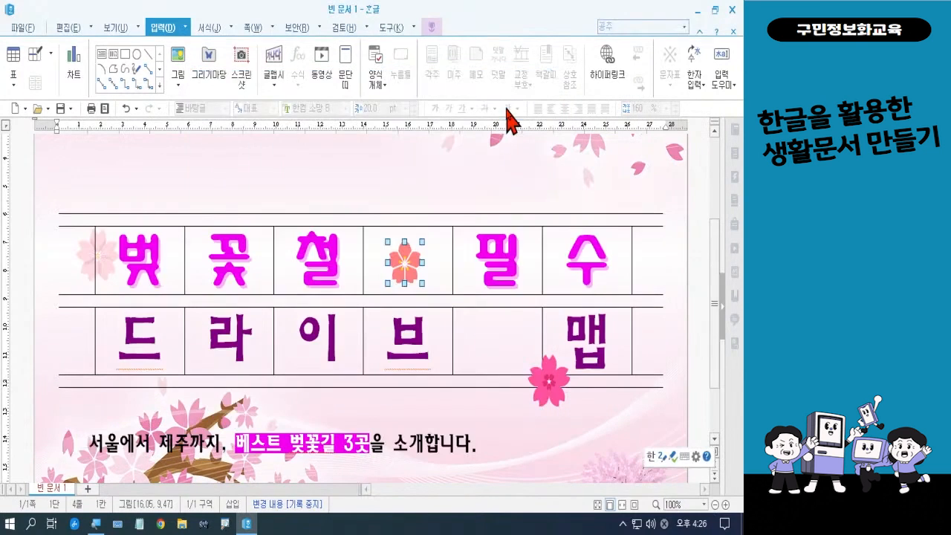
{"action": "left_click", "coordinate": [473, 168]}
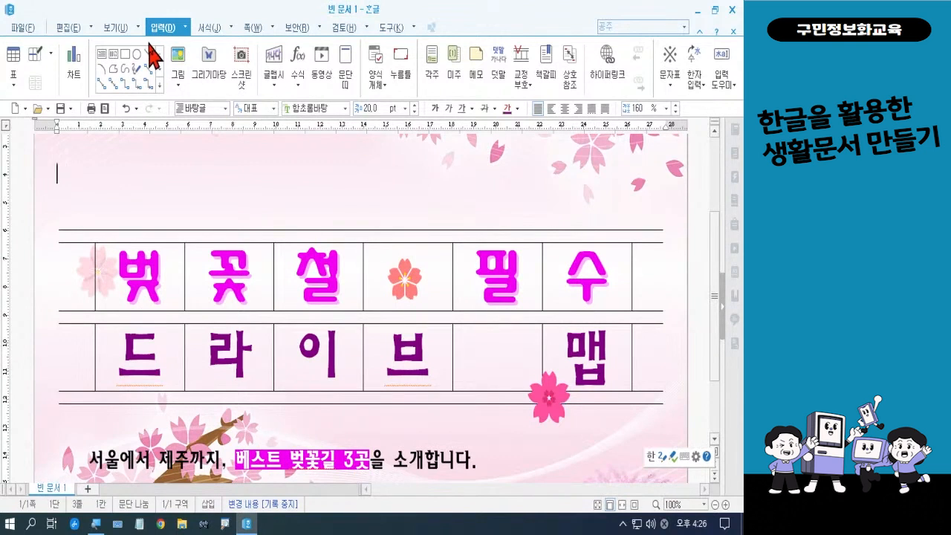
Step: Examine the whole page layout in print preview, return to editing and reduce the view to 70%
{"action": "left_click", "coordinate": [106, 109]}
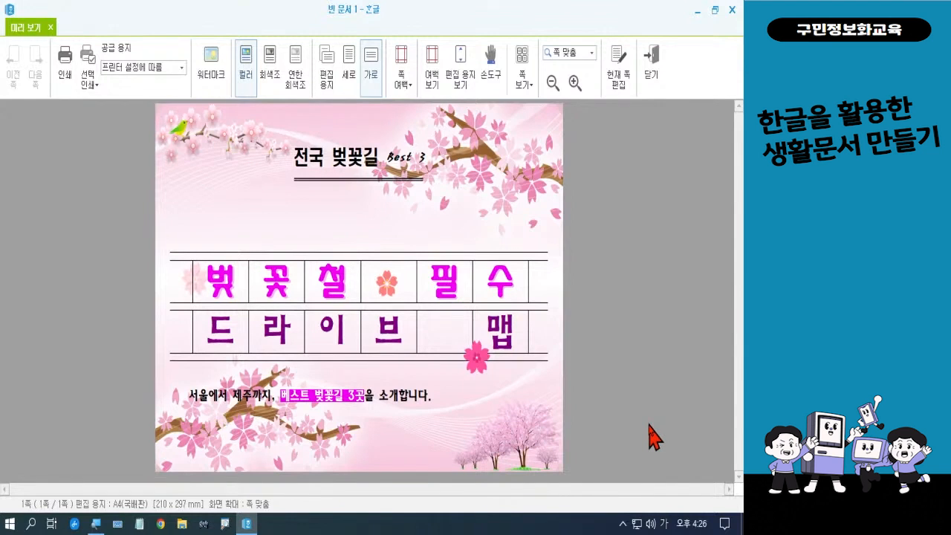
{"action": "key", "text": "Escape"}
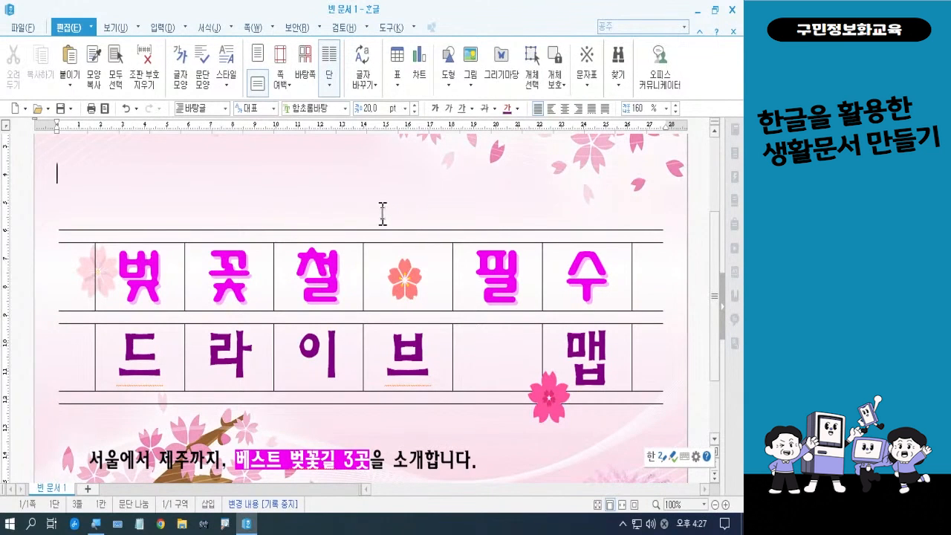
{"action": "left_click", "coordinate": [715, 505]}
{"action": "left_click", "coordinate": [715, 504]}
{"action": "left_click", "coordinate": [715, 504]}
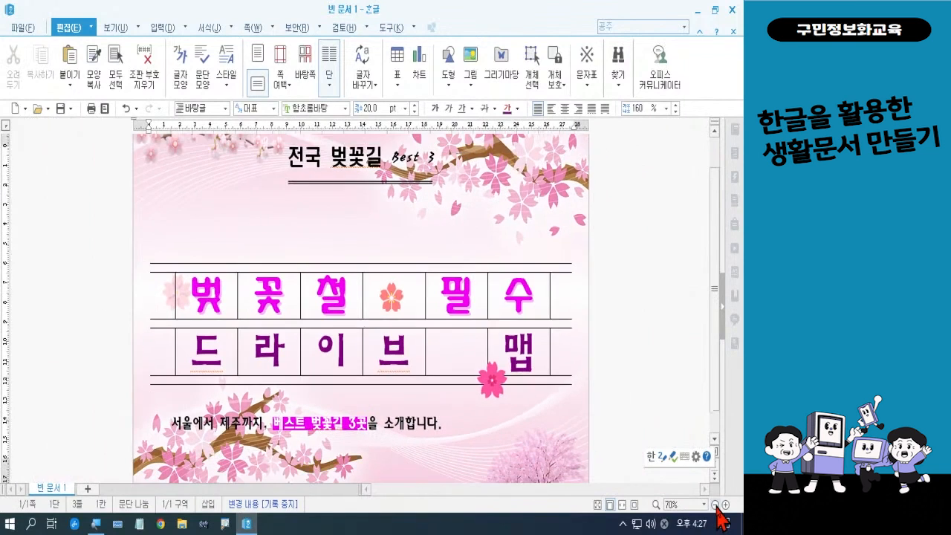
Step: Save the document as 전국 벚꽃길 Best 3.hwp in the 폼나는 문서 folder
{"action": "left_click", "coordinate": [17, 24]}
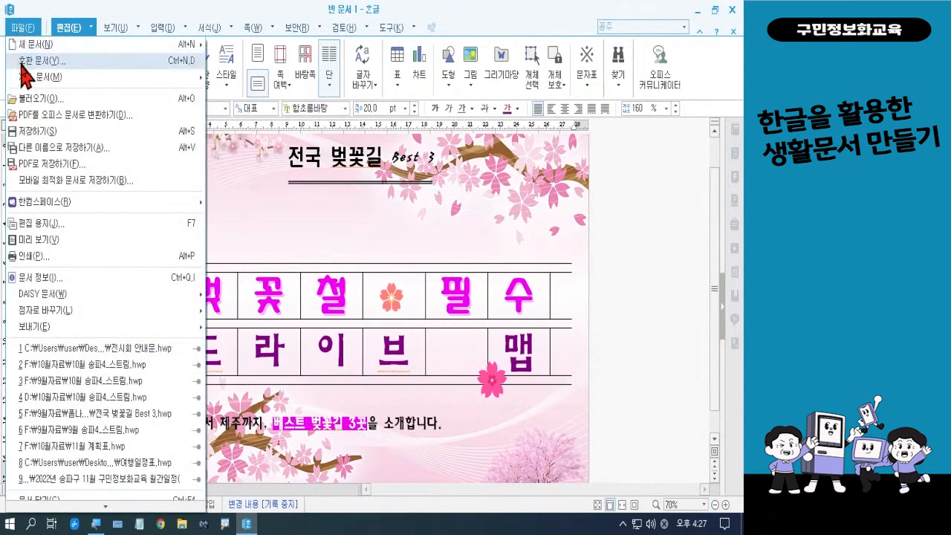
{"action": "left_click", "coordinate": [44, 133]}
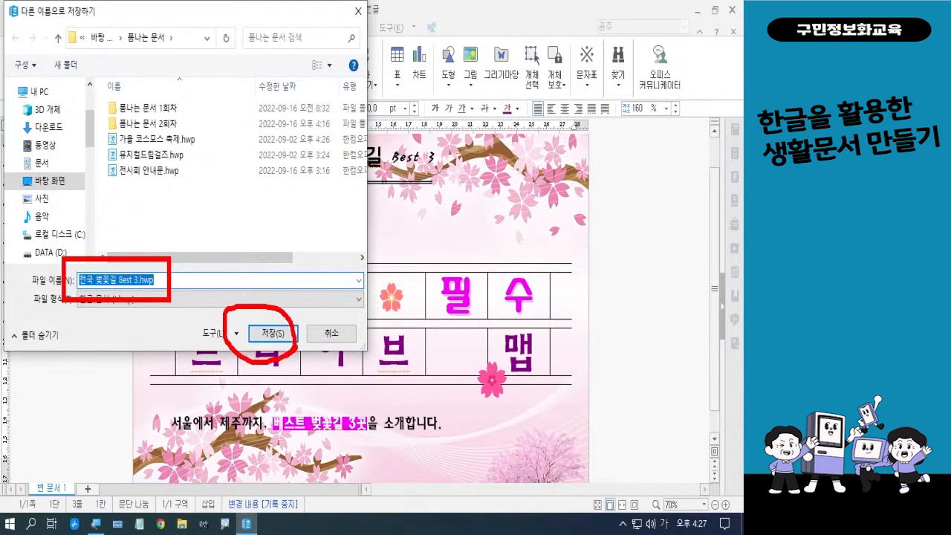
{"action": "left_click", "coordinate": [266, 333]}
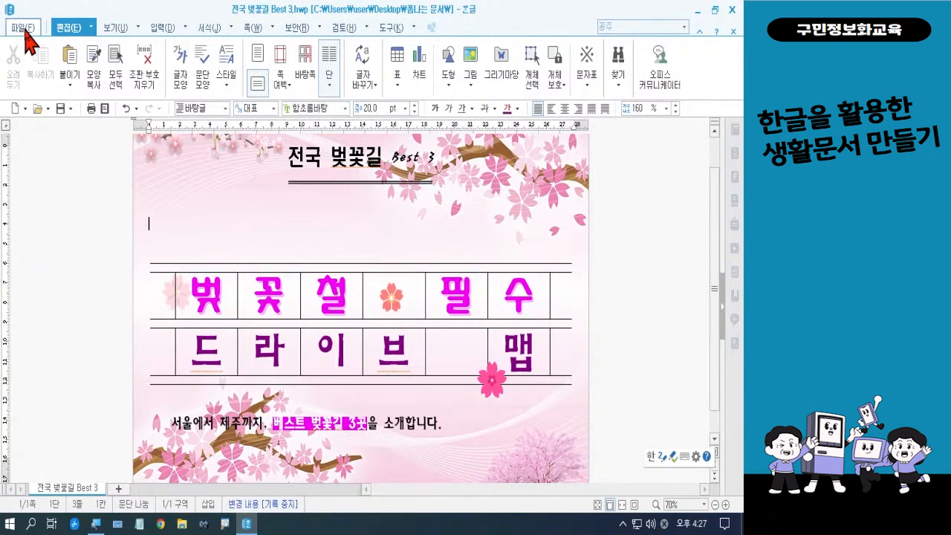
Step: Save a copy of the document as the JPG image 전국 벚꽃길 Best 3.jpg in the same folder
{"action": "left_click", "coordinate": [23, 28]}
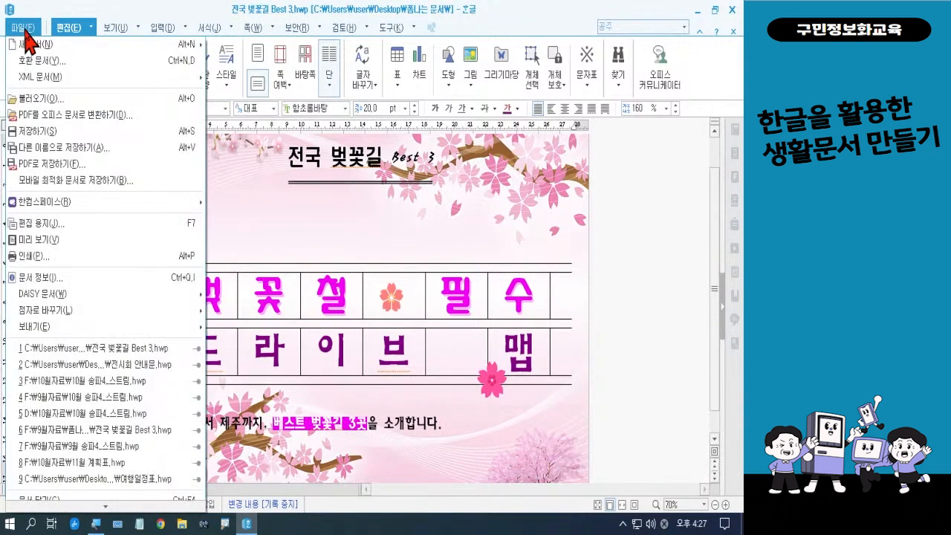
{"action": "left_click", "coordinate": [47, 148]}
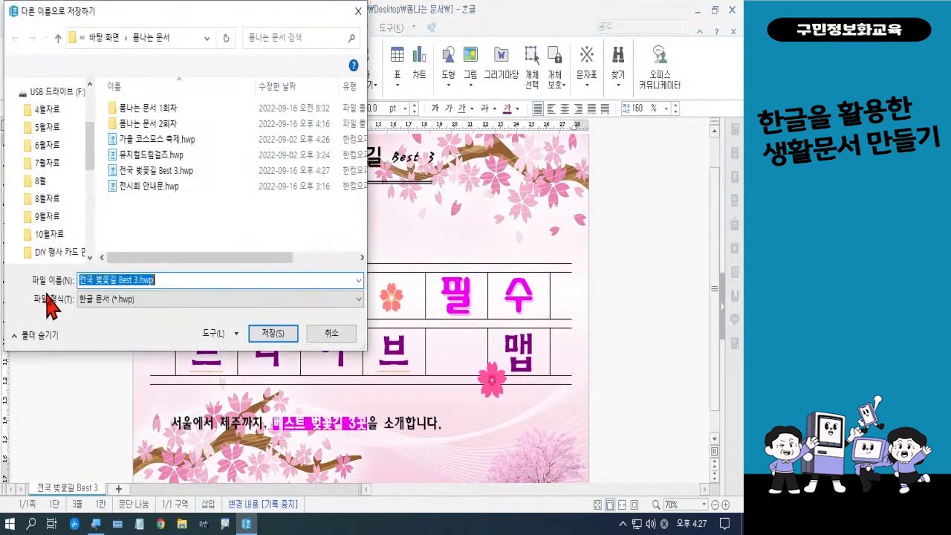
{"action": "left_click", "coordinate": [97, 301]}
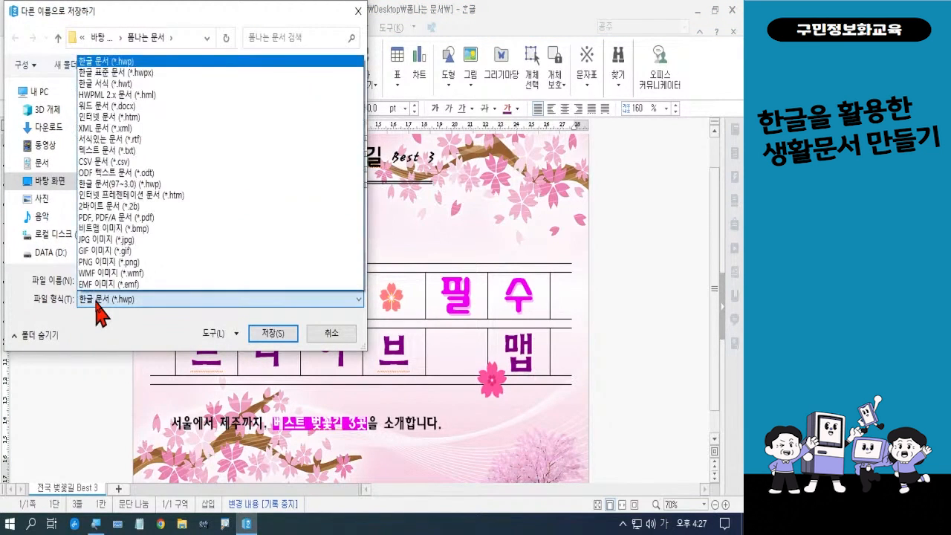
{"action": "left_click", "coordinate": [118, 240]}
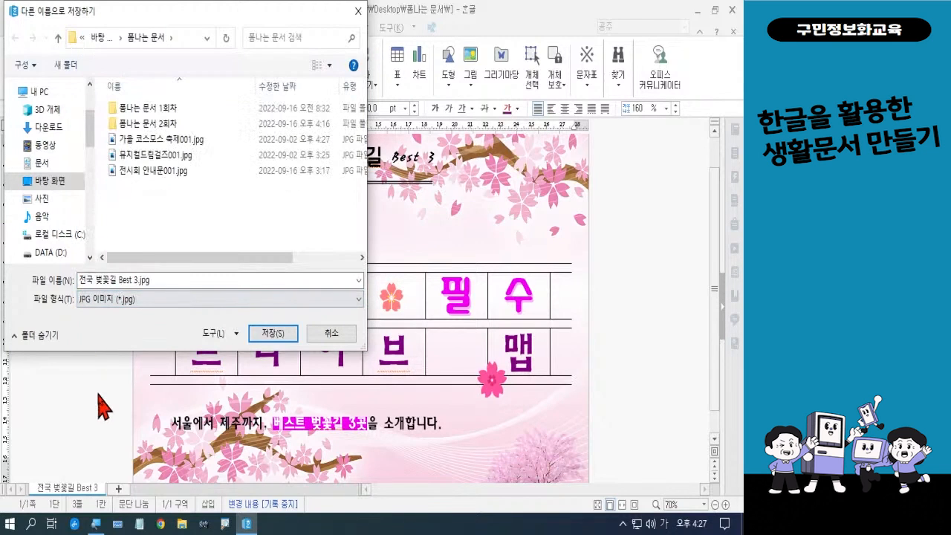
{"action": "left_click", "coordinate": [273, 333]}
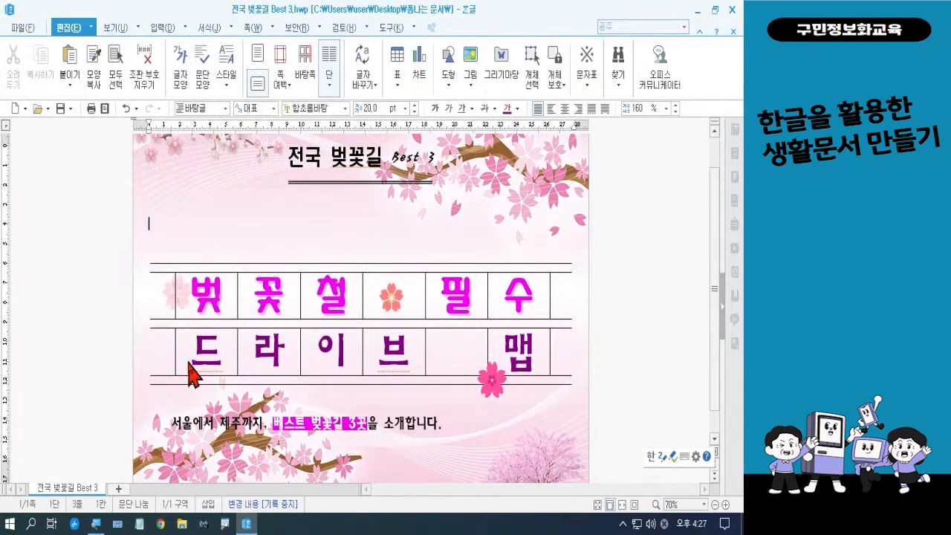